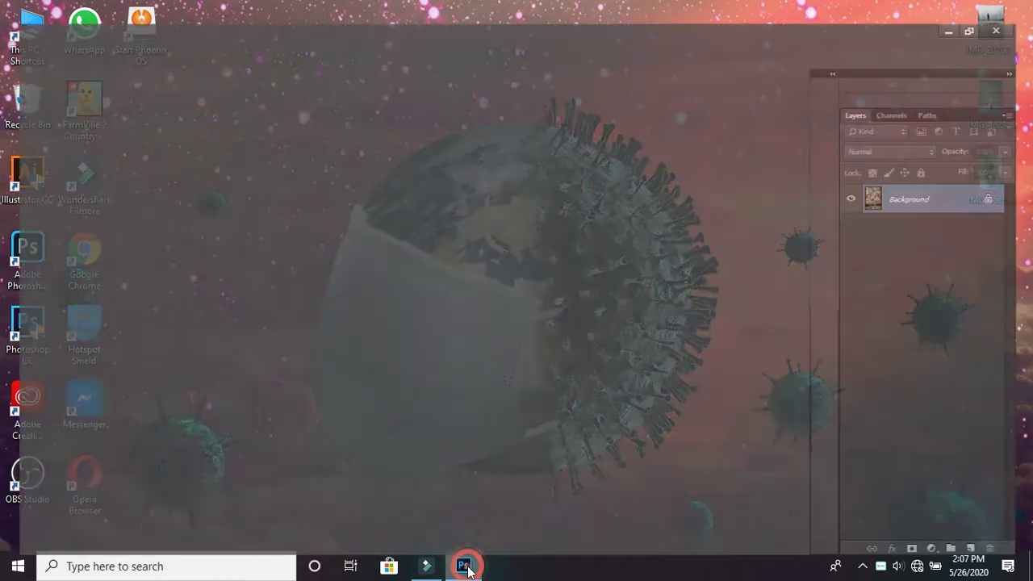
Switch to the Quick Selection tool at 18 px and brush over the boy's whole hair.
scroll(431, 372, "up", 1)
scroll(432, 284, "up", 1)
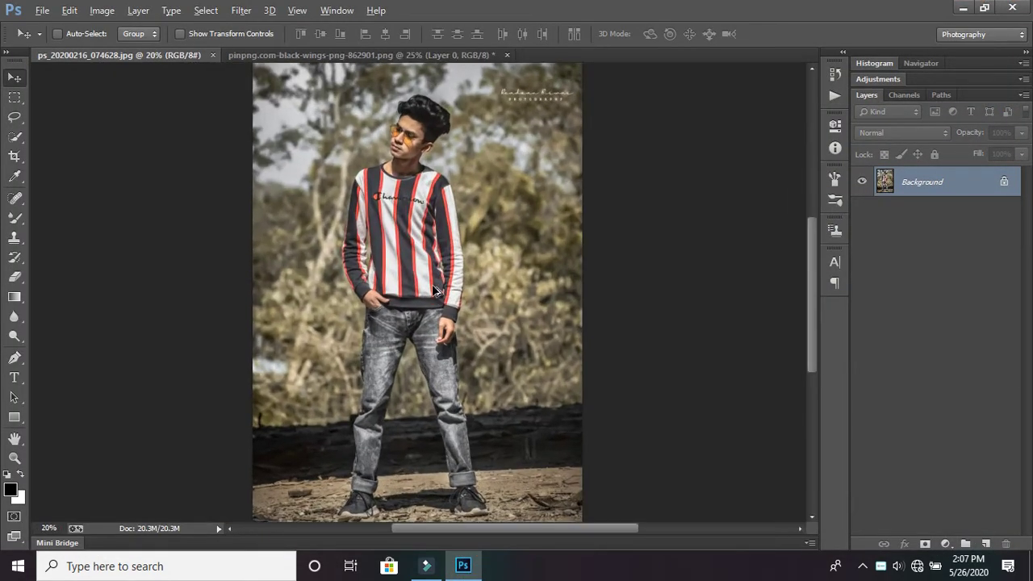
scroll(431, 284, "up", 1)
scroll(411, 197, "down", 2)
scroll(411, 198, "down", 1)
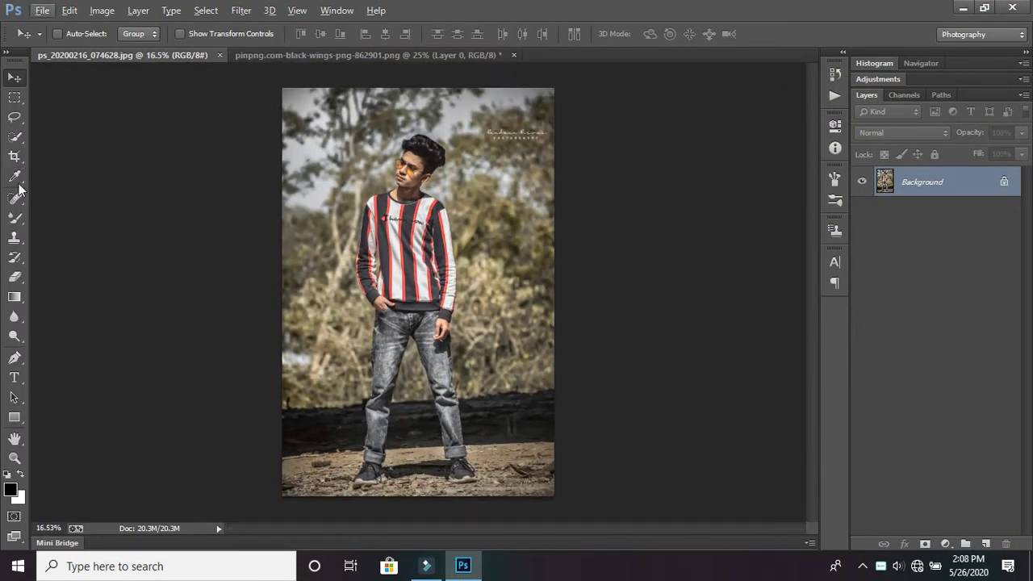
left_click(15, 137)
scroll(457, 129, "up", 1)
scroll(456, 134, "up", 4)
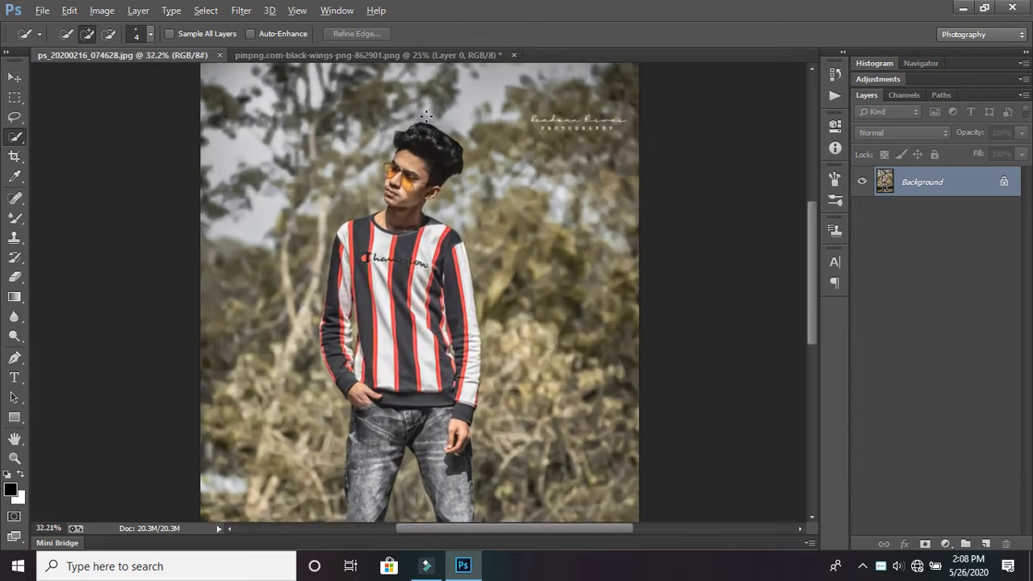
scroll(451, 142, "up", 8)
scroll(443, 154, "up", 6)
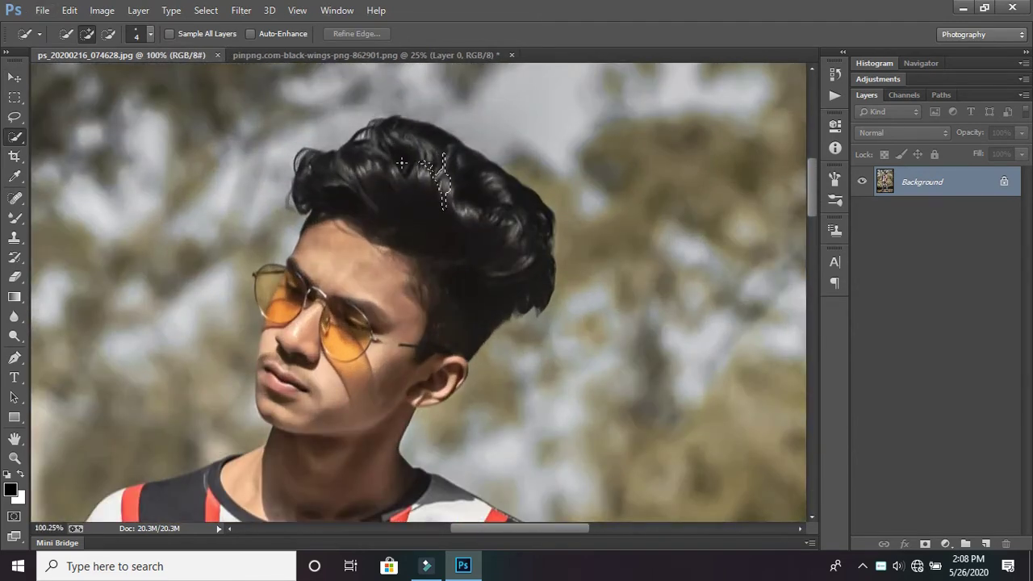
left_click_drag(382, 170, 388, 182)
right_click(401, 188, "alt")
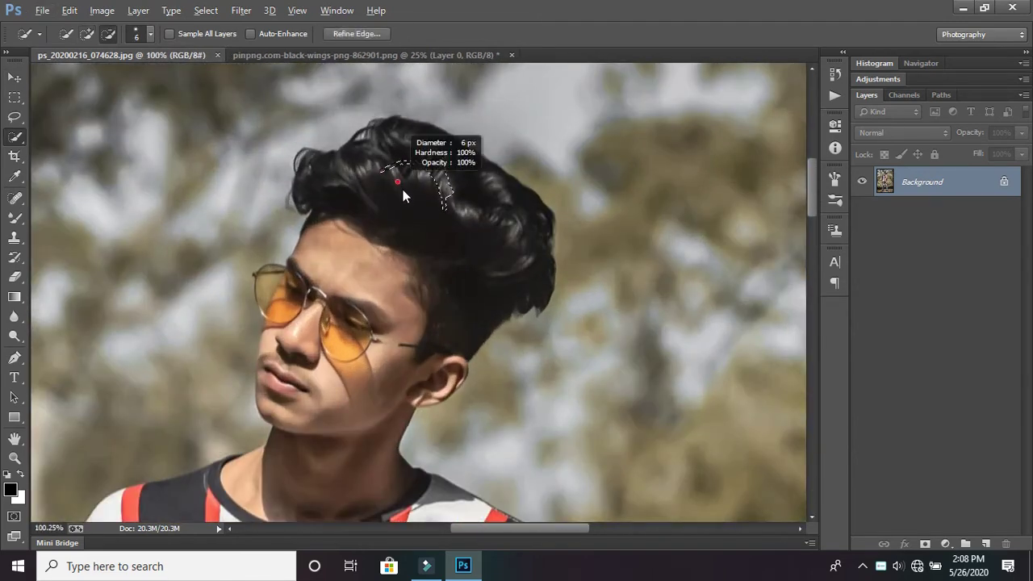
left_click_drag(400, 169, 419, 196)
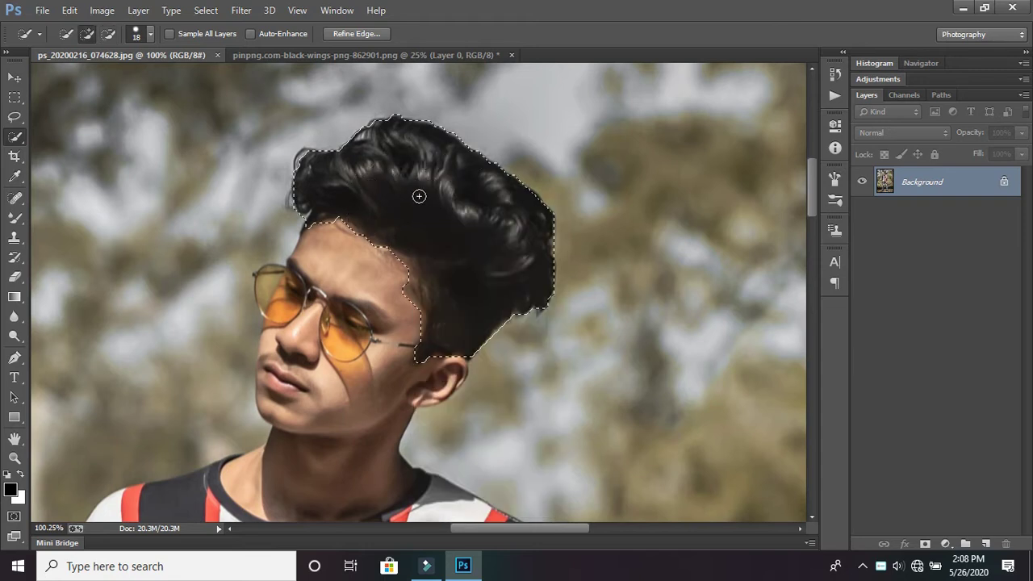
Add the forehead, glasses, left lens and nose to the selection.
left_click_drag(388, 263, 344, 338)
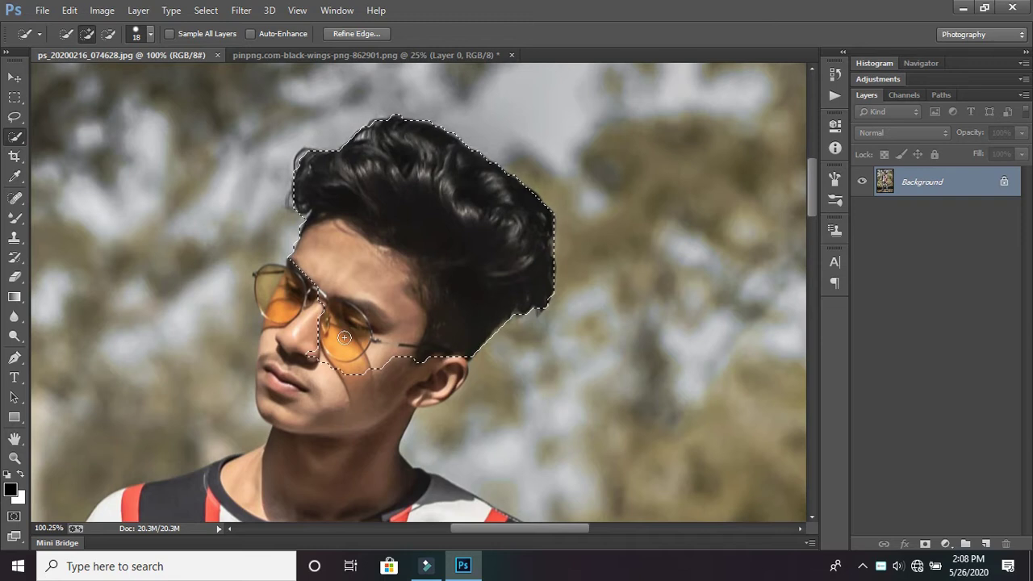
mouse_move(319, 352)
left_mouse_down()
mouse_move(286, 290)
mouse_move(270, 292)
left_mouse_up()
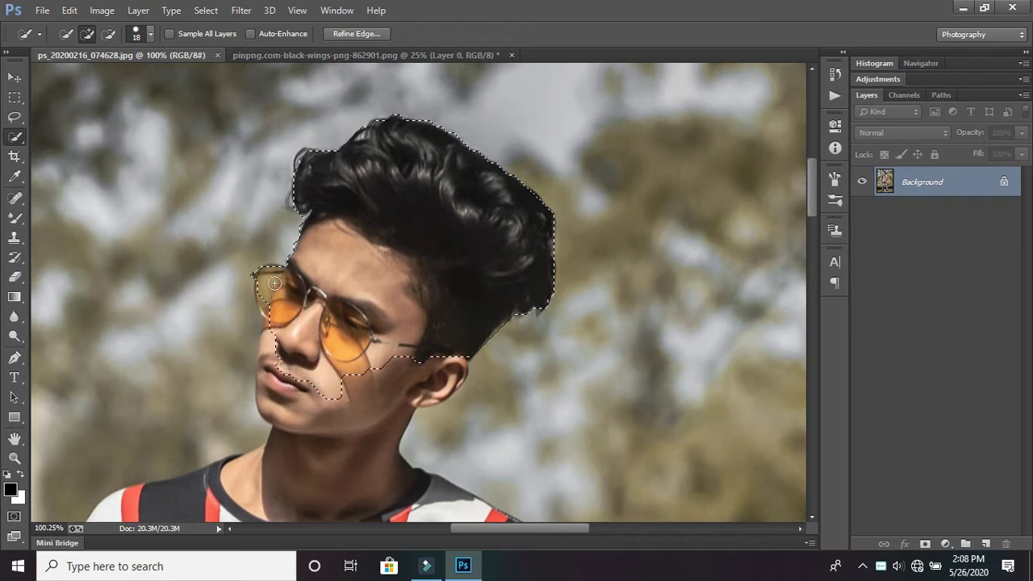
scroll(360, 301, "down", 3)
scroll(368, 291, "down", 2)
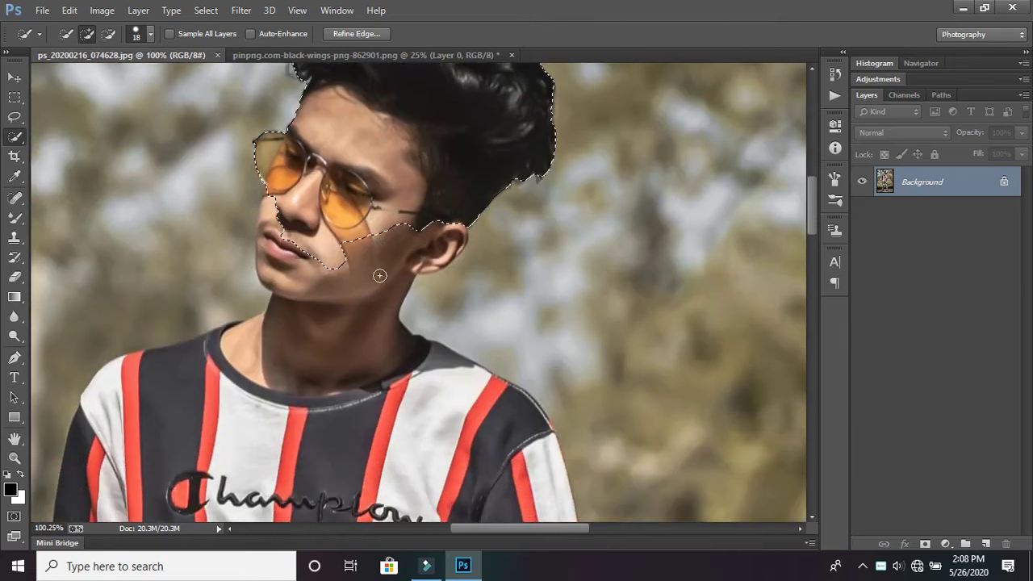
scroll(376, 271, "down", 2)
scroll(339, 242, "down", 5)
Add the striped sweater front and both sleeves down to the hem.
left_click_drag(323, 214, 316, 365)
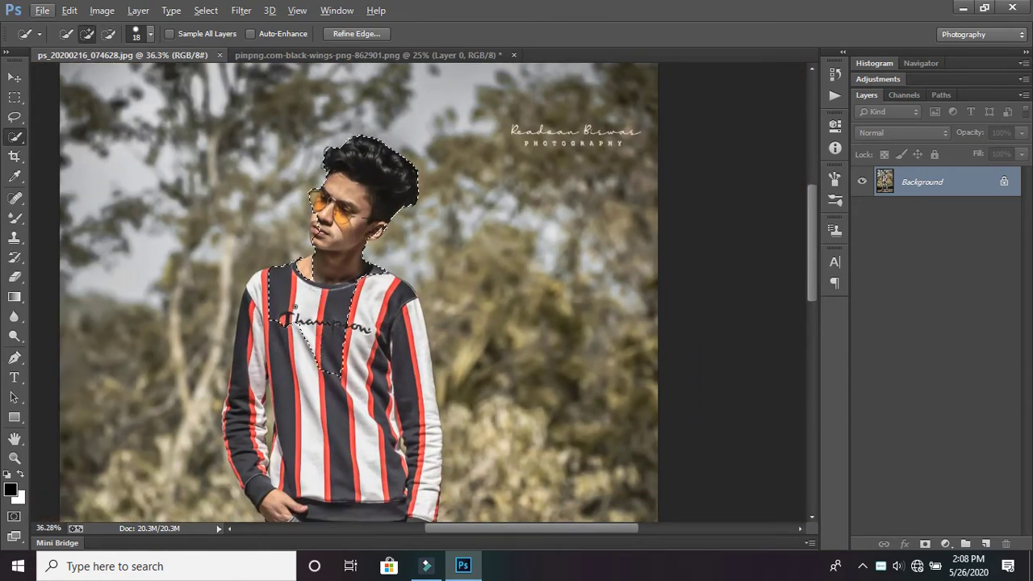
left_click_drag(378, 329, 263, 334)
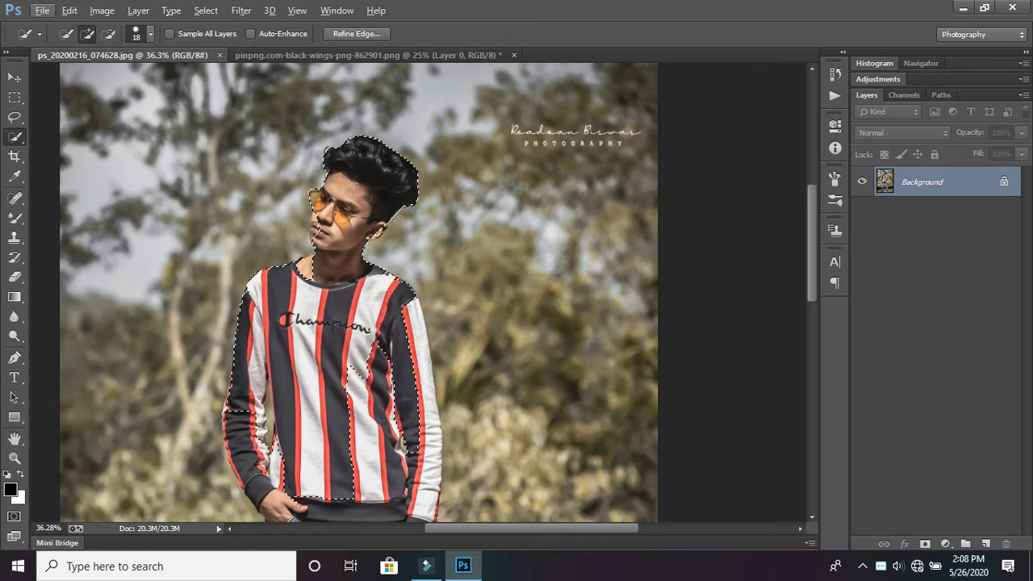
left_click_drag(238, 415, 240, 442)
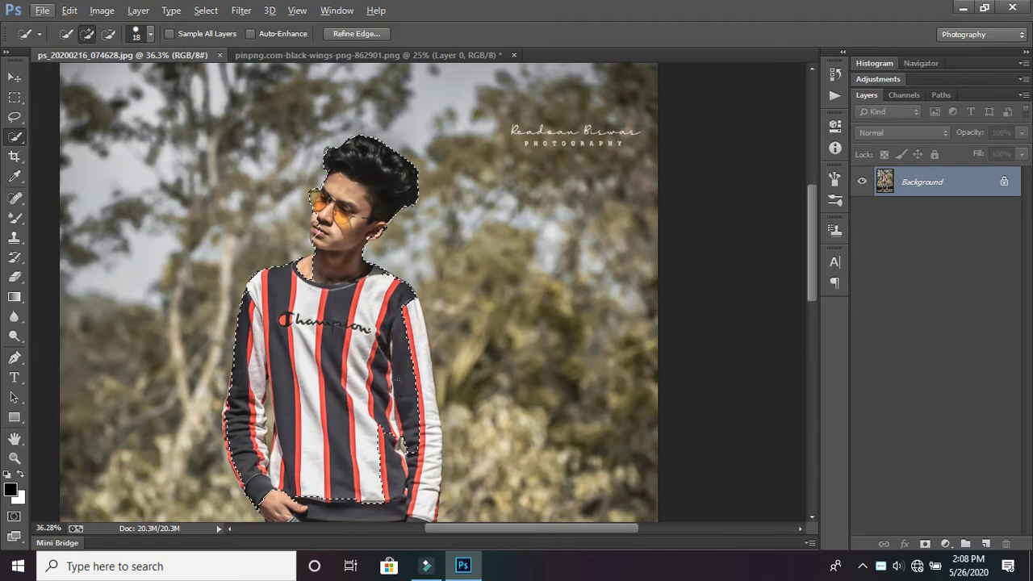
left_click_drag(415, 350, 421, 376)
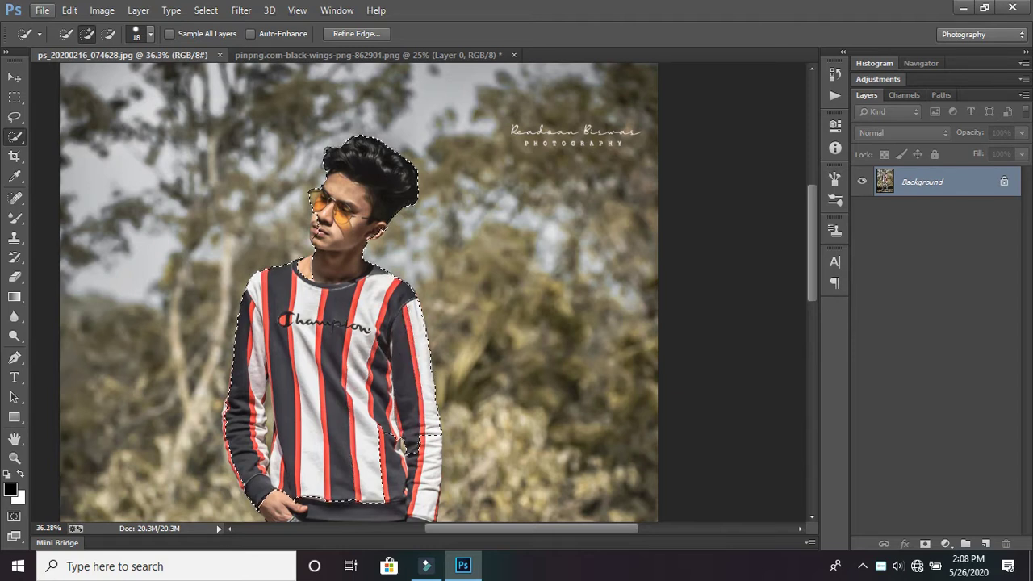
left_click_drag(426, 462, 431, 494)
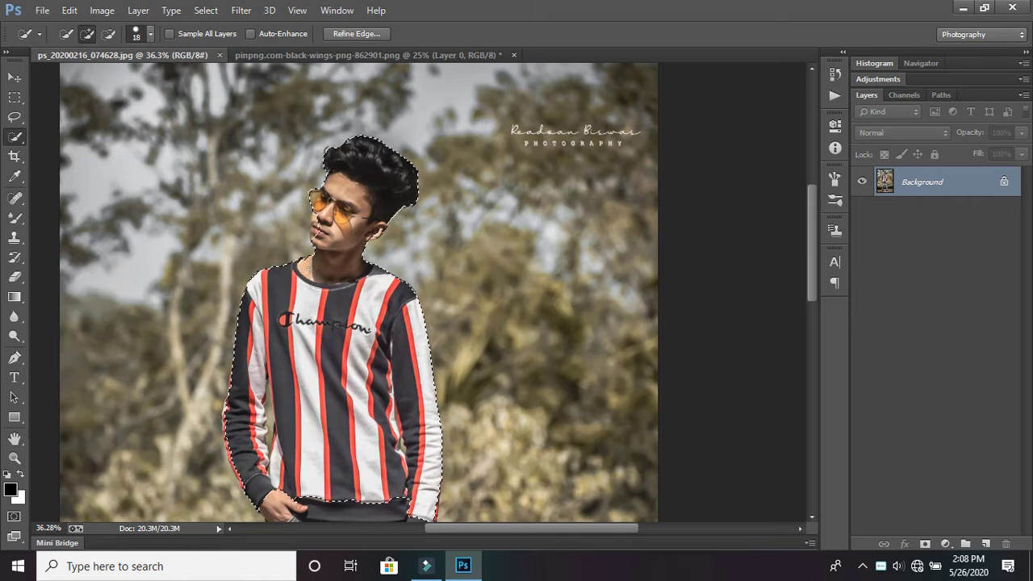
Zoom in on the face and adjust the selection edge beside the lips and chin.
scroll(300, 299, "up", 2)
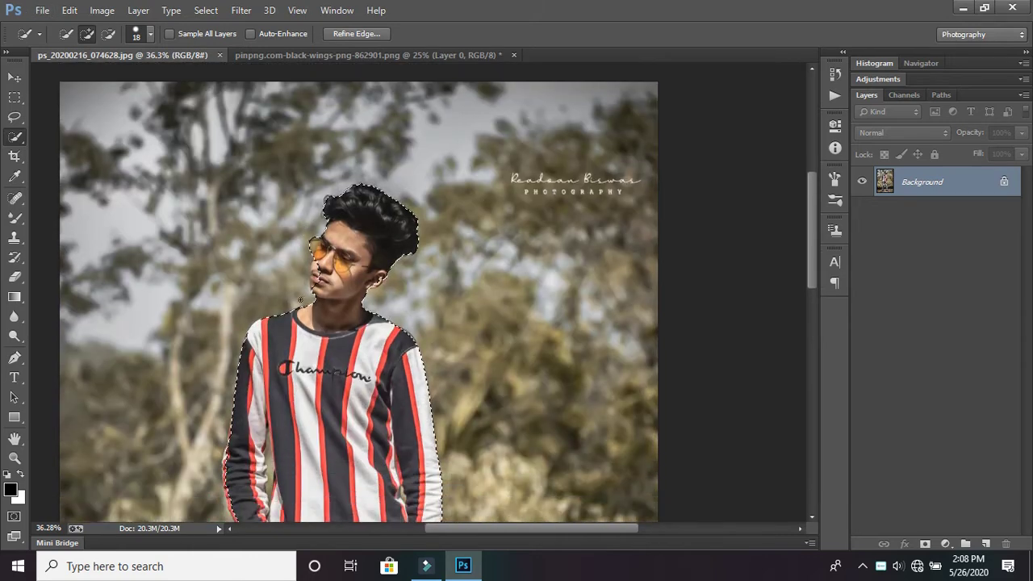
scroll(300, 300, "up", 2)
scroll(314, 307, "up", 3)
scroll(404, 334, "down", 2)
scroll(404, 334, "down", 2)
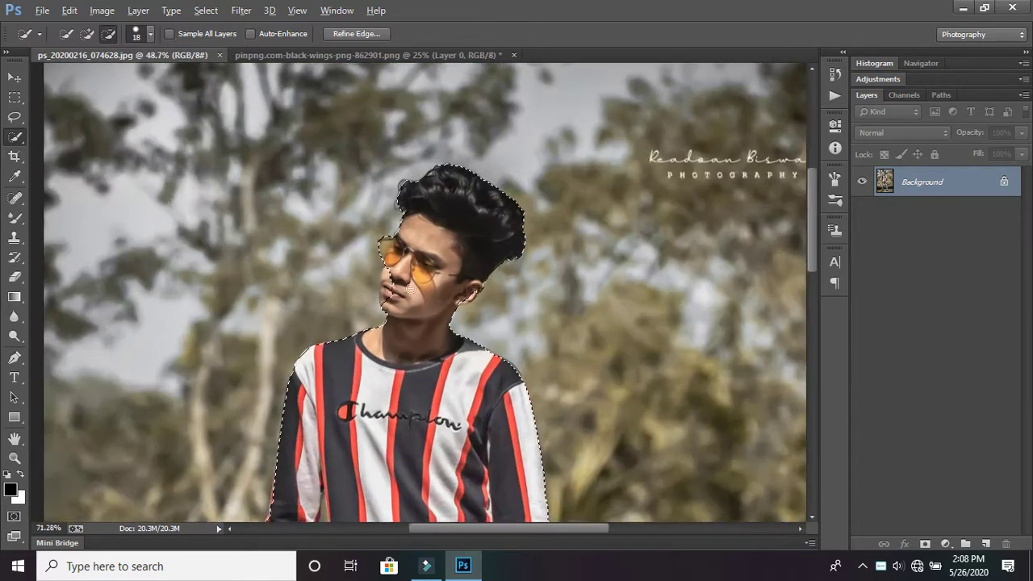
scroll(409, 288, "up", 5)
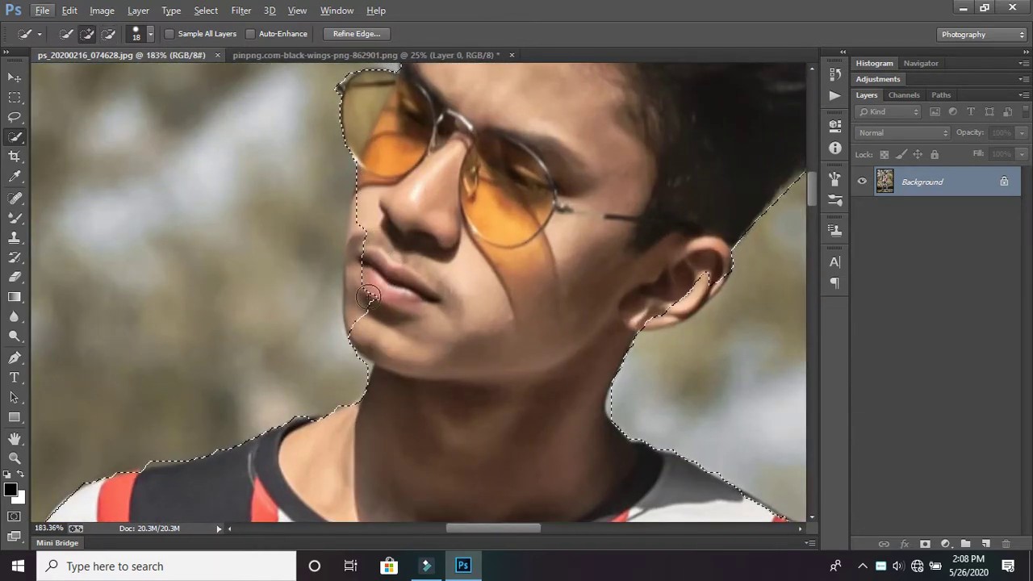
left_click_drag(369, 297, 362, 274)
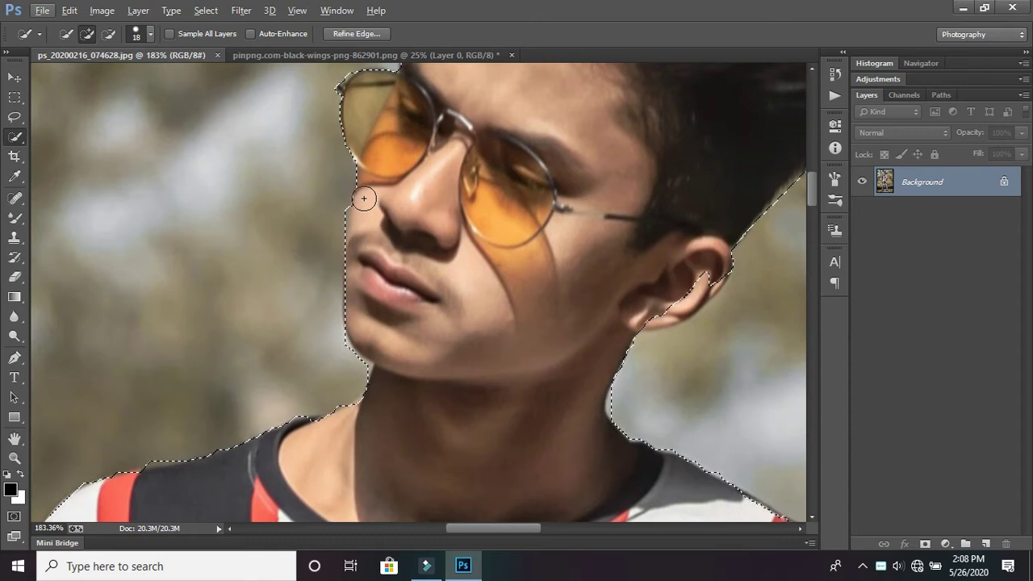
scroll(358, 175, "up", 2)
scroll(358, 174, "up", 2)
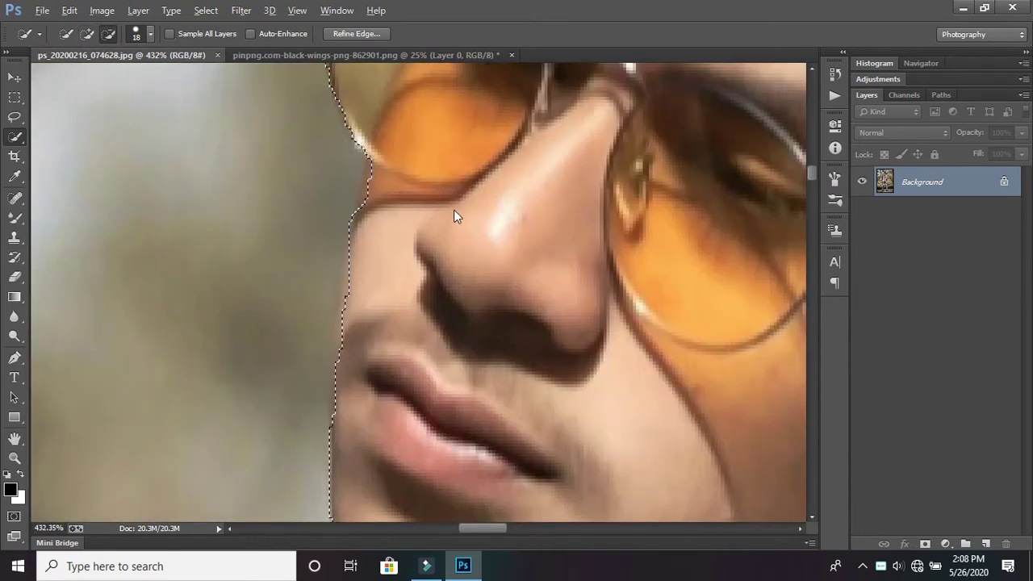
Shrink the Quick Selection brush to 1 px and tighten the edge along the lens rim.
right_click(453, 210, "alt")
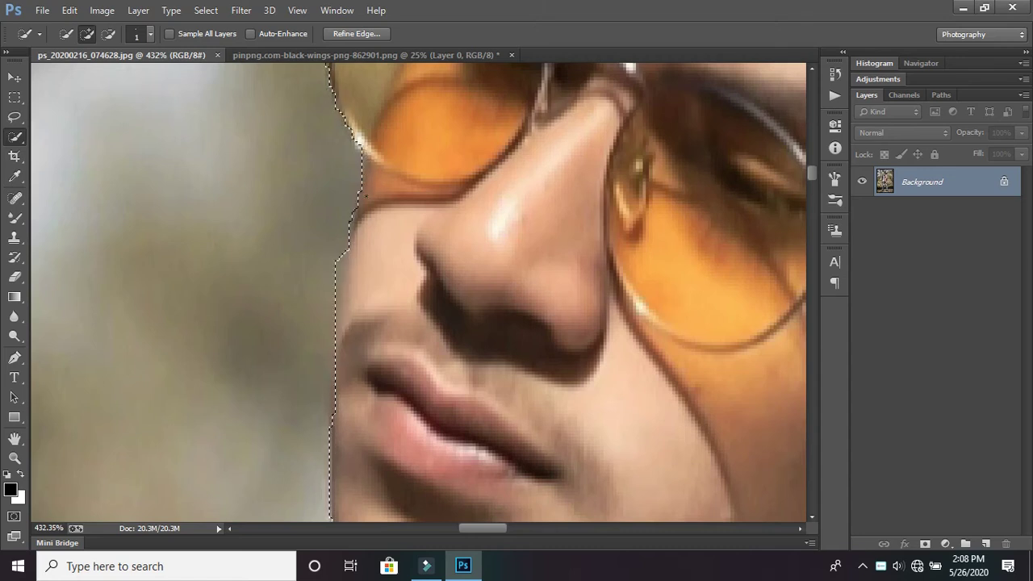
scroll(363, 195, "up", 1)
scroll(361, 195, "up", 2)
scroll(358, 194, "up", 2)
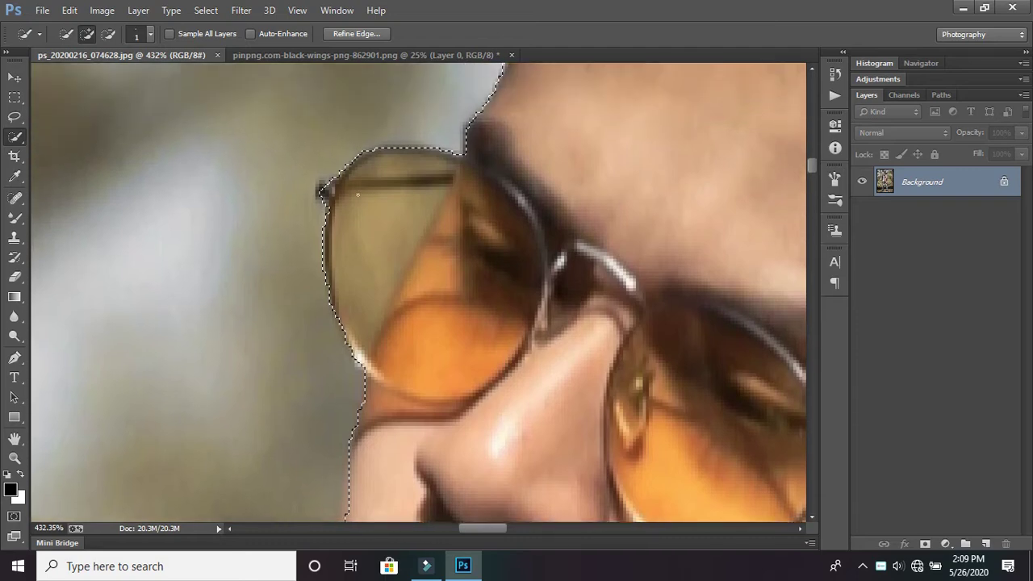
scroll(351, 214, "down", 1)
scroll(339, 242, "up", 2, "alt")
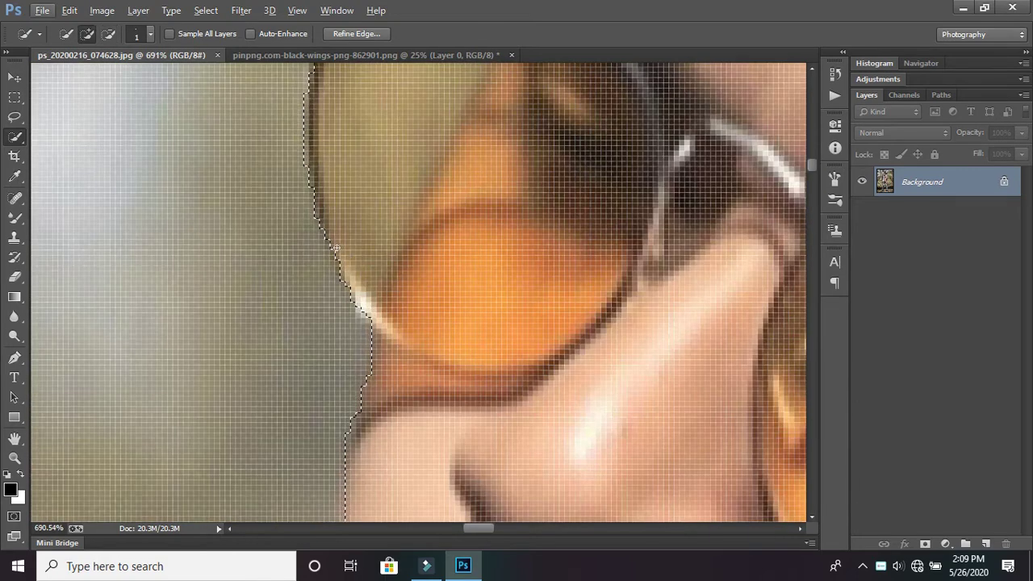
left_click_drag(336, 249, 342, 264)
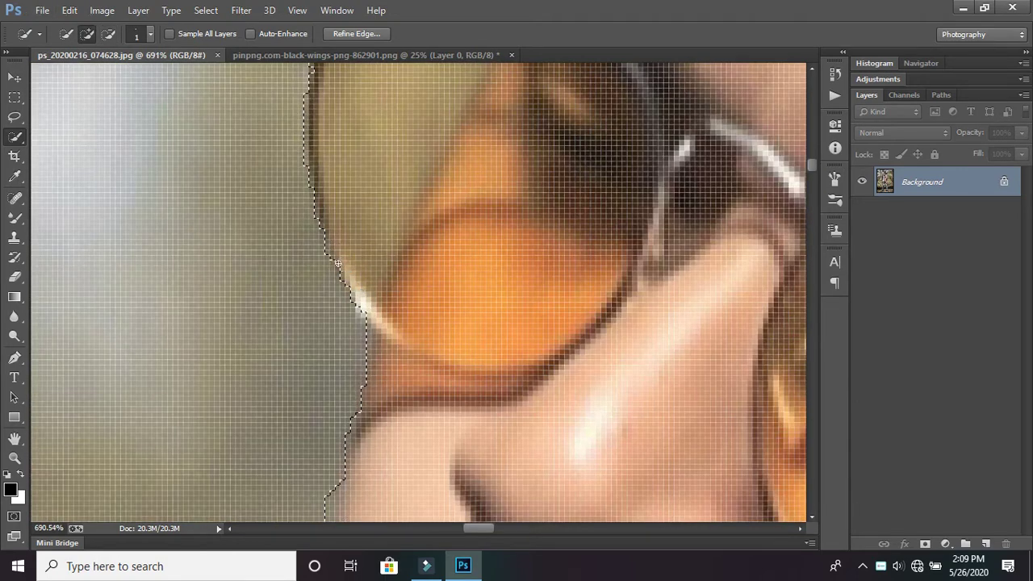
scroll(451, 272, "down", 2, "alt")
scroll(548, 282, "down", 2, "alt")
scroll(628, 294, "down", 2, "alt")
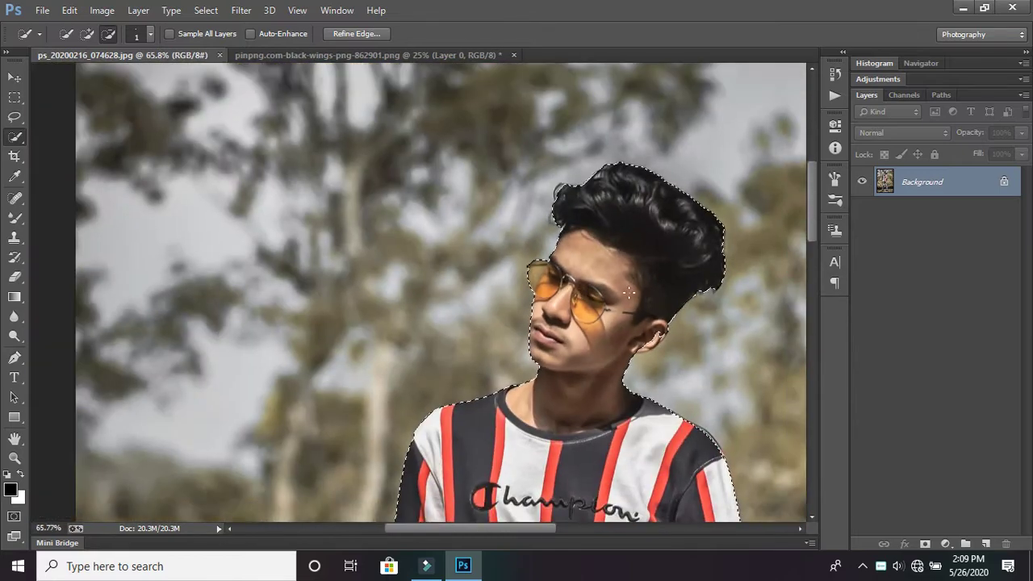
scroll(628, 294, "down", 1, "alt")
scroll(657, 293, "down", 2, "alt")
scroll(661, 242, "down", 1, "alt")
scroll(661, 240, "up", 2, "alt")
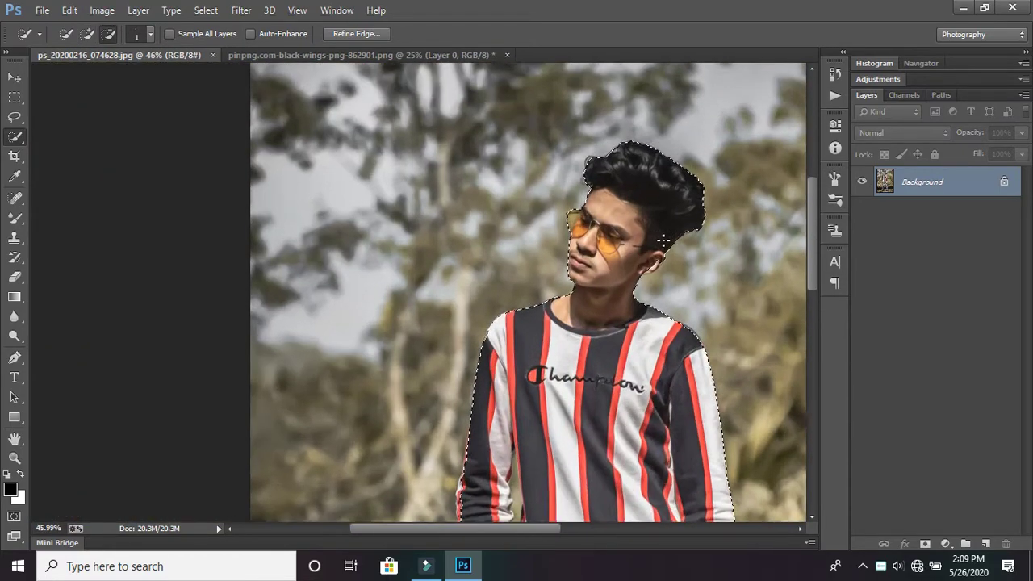
scroll(661, 240, "up", 2, "alt")
Refine the lower ear edge, trim stray loops inside the ear, and follow the earlobe with a 5 px brush.
scroll(665, 275, "up", 2, "alt")
scroll(627, 266, "up", 2, "alt")
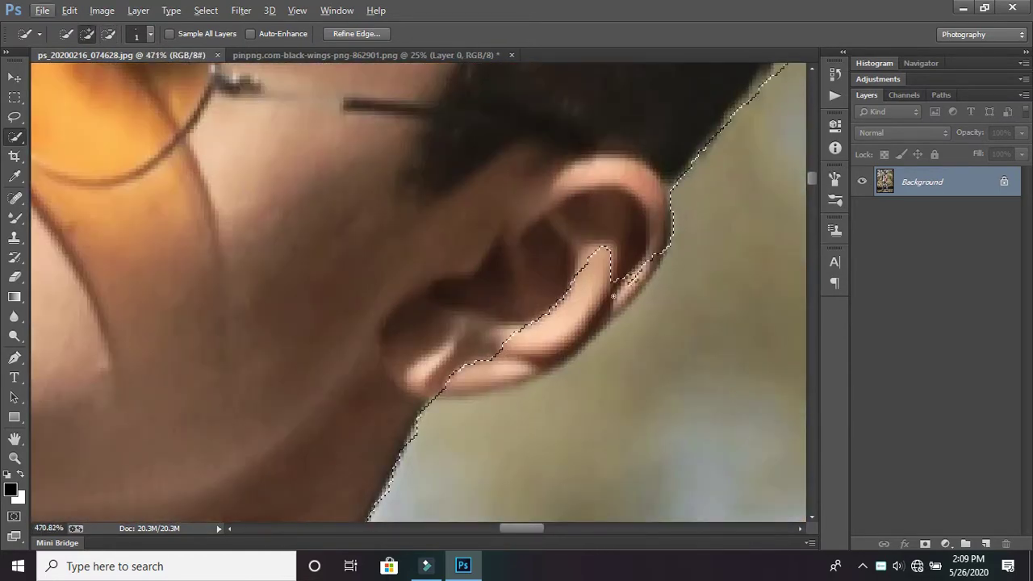
left_click_drag(458, 378, 592, 284)
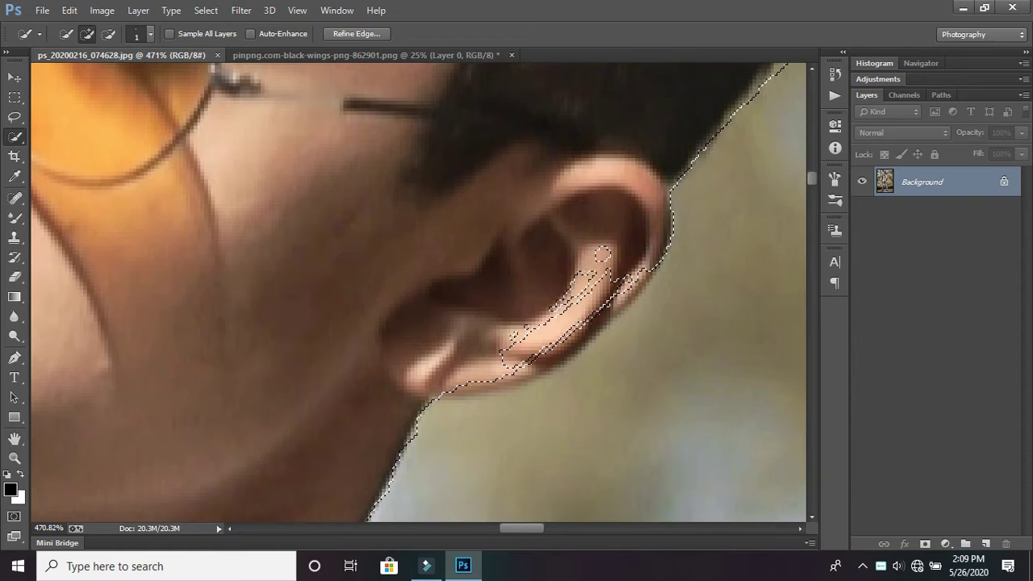
left_click_drag(602, 255, 530, 242, "alt")
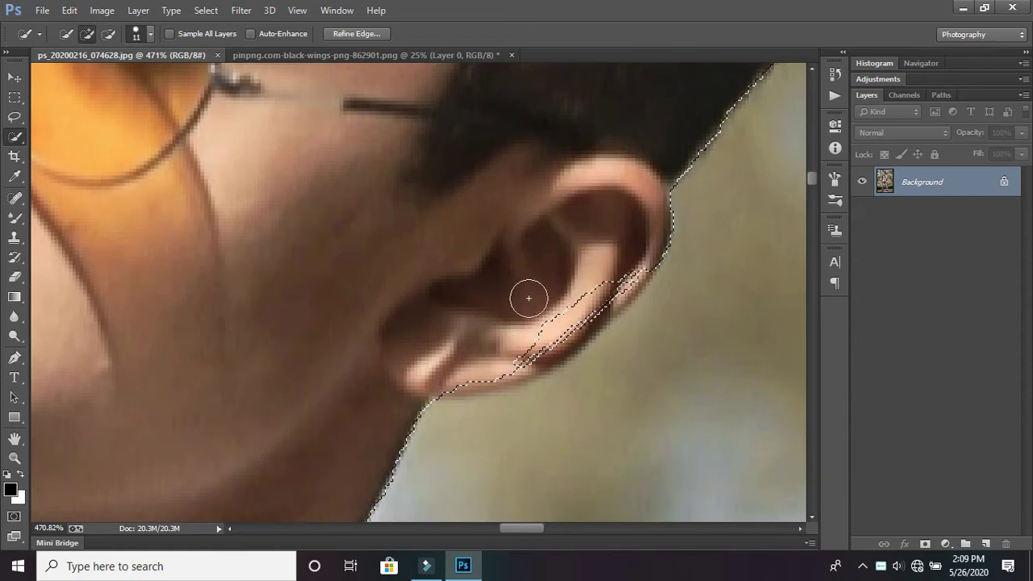
left_click_drag(528, 298, 622, 265, "alt")
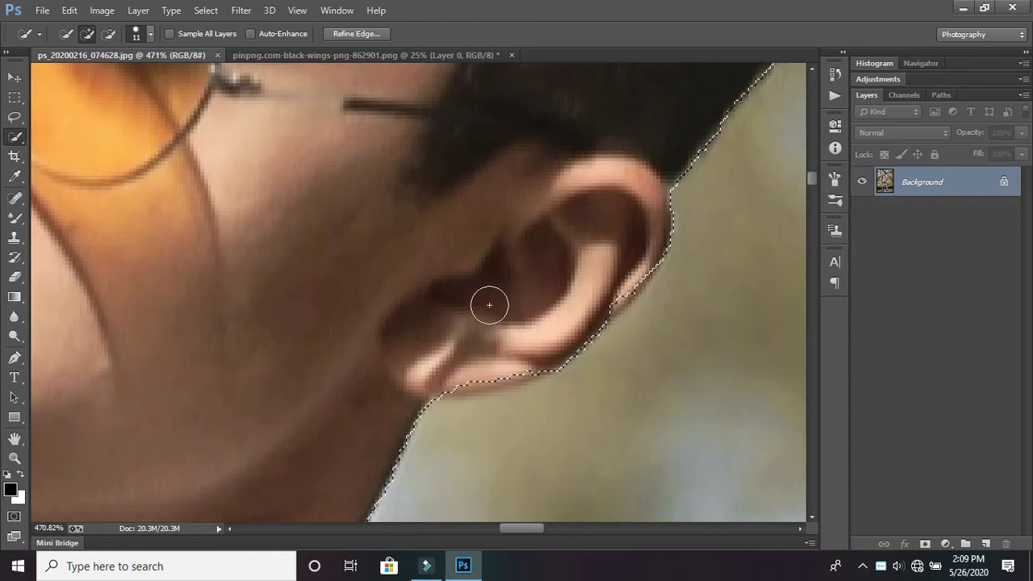
mouse_move(570, 283)
left_mouse_down("alt")
mouse_move(556, 292)
mouse_move(632, 279)
left_mouse_up("alt")
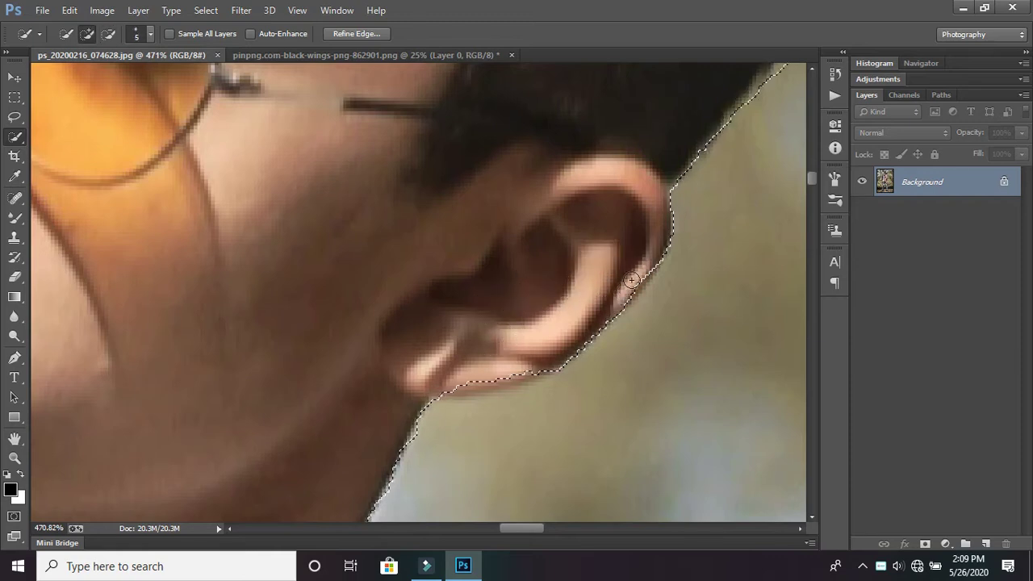
scroll(576, 306, "down", 1)
scroll(557, 310, "down", 2)
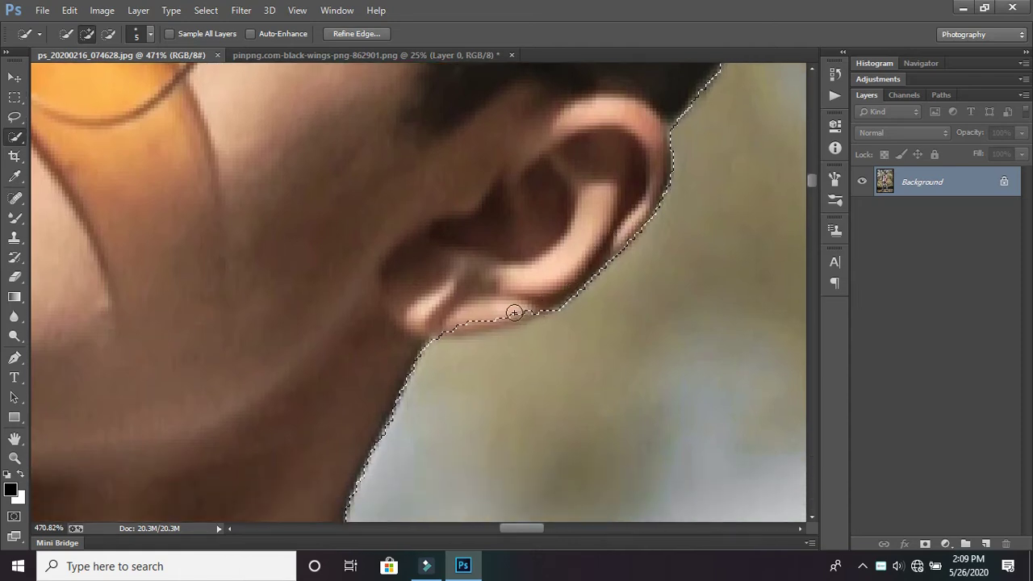
mouse_move(514, 313)
left_mouse_down()
mouse_move(455, 320)
mouse_move(512, 323)
left_mouse_up()
Add the shoulder's top border and smooth out the notch along it.
scroll(476, 309, "down", 4)
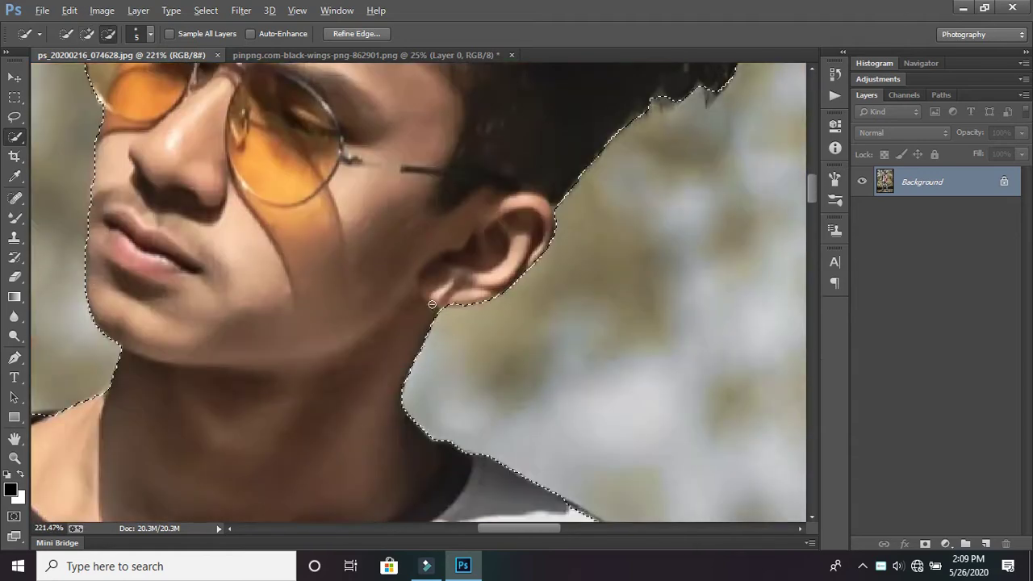
scroll(431, 304, "down", 3)
scroll(565, 314, "down", 4)
scroll(580, 319, "down", 2)
scroll(609, 323, "up", 4)
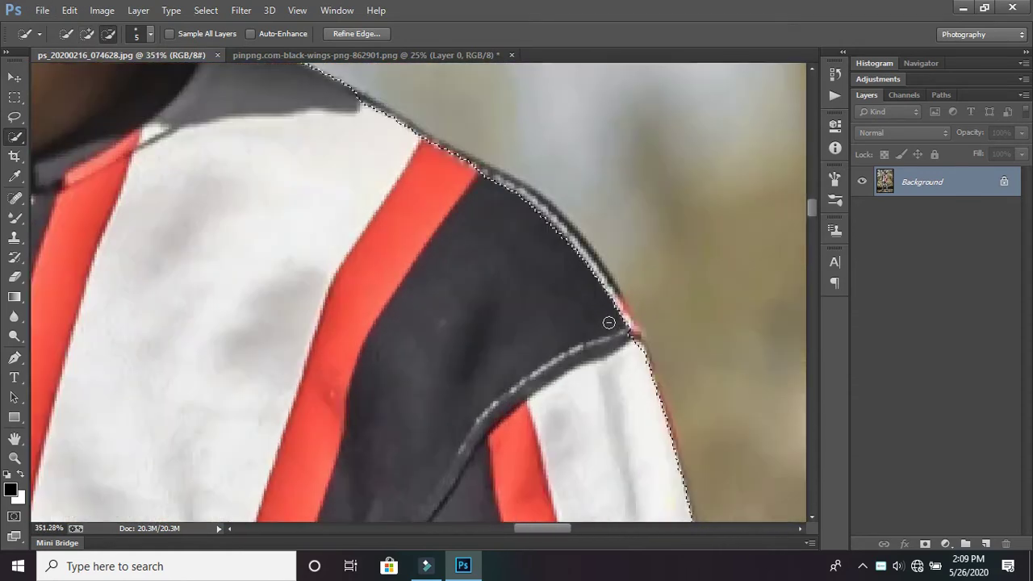
scroll(608, 322, "up", 2)
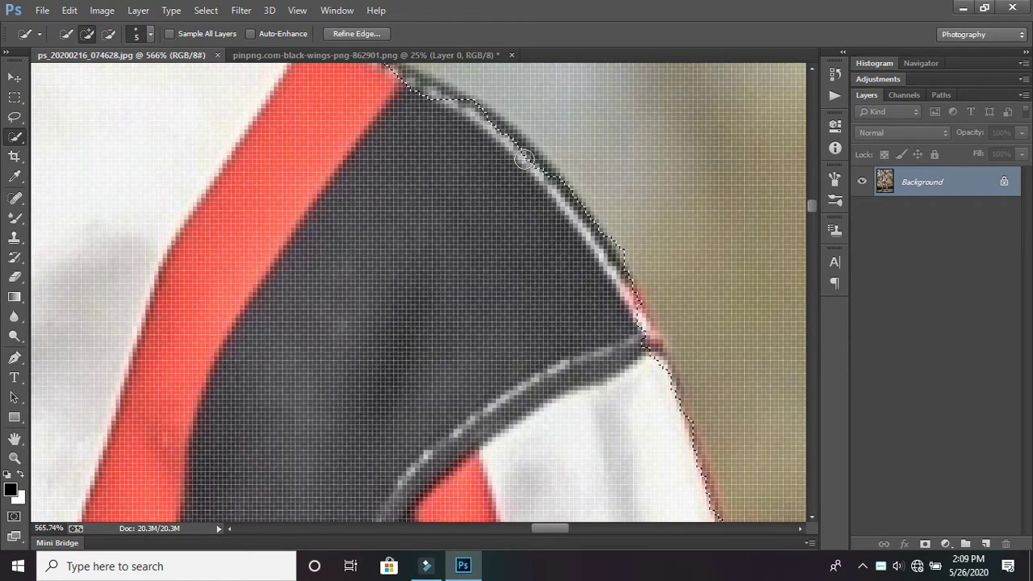
left_click_drag(477, 119, 406, 92)
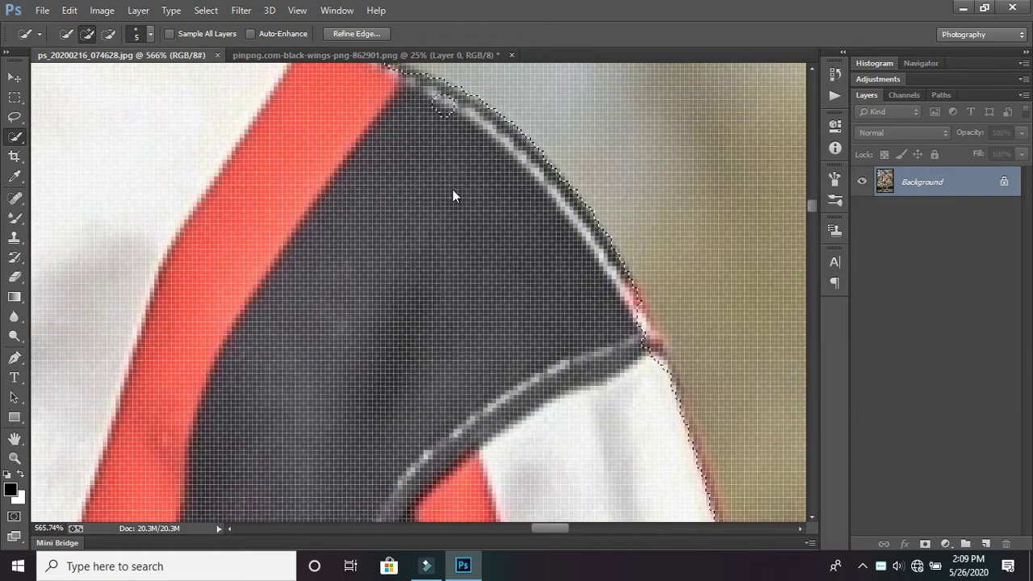
scroll(450, 190, "down", 4)
scroll(454, 177, "up", 1)
scroll(471, 185, "up", 3)
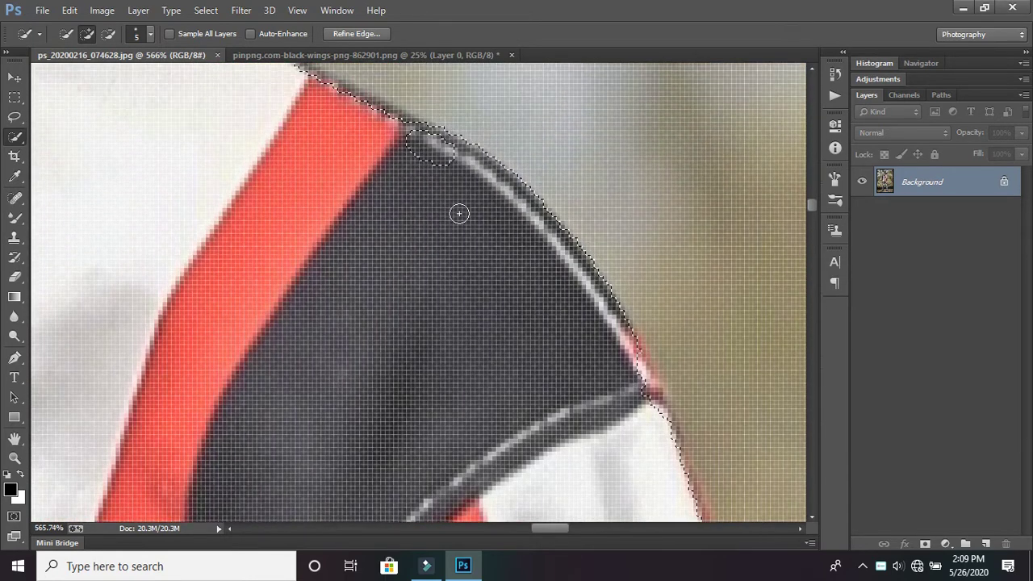
scroll(459, 212, "up", 3)
left_click_drag(458, 209, 410, 203)
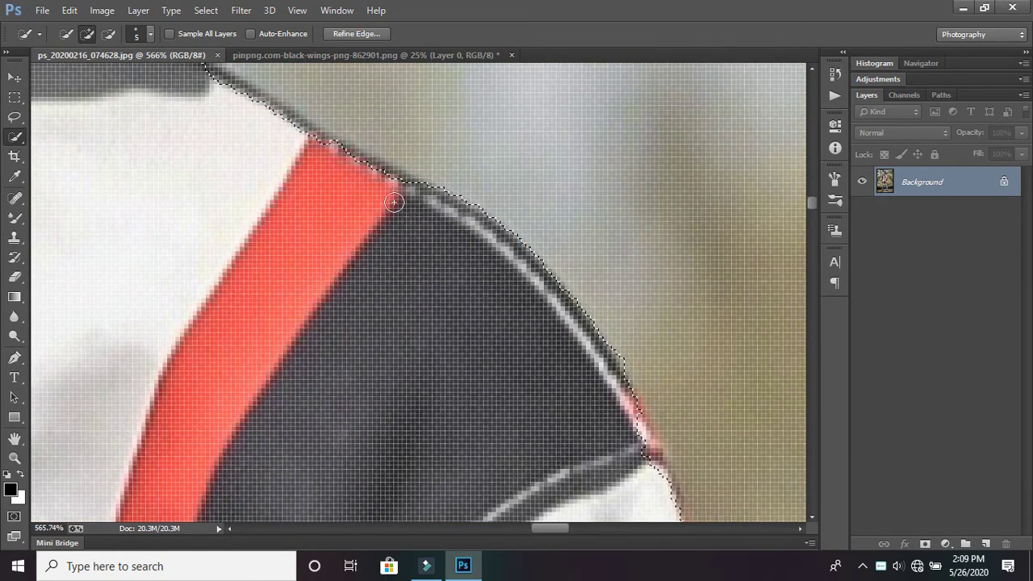
scroll(394, 202, "down", 4)
scroll(471, 261, "down", 1)
scroll(398, 212, "up", 2)
scroll(401, 226, "up", 3)
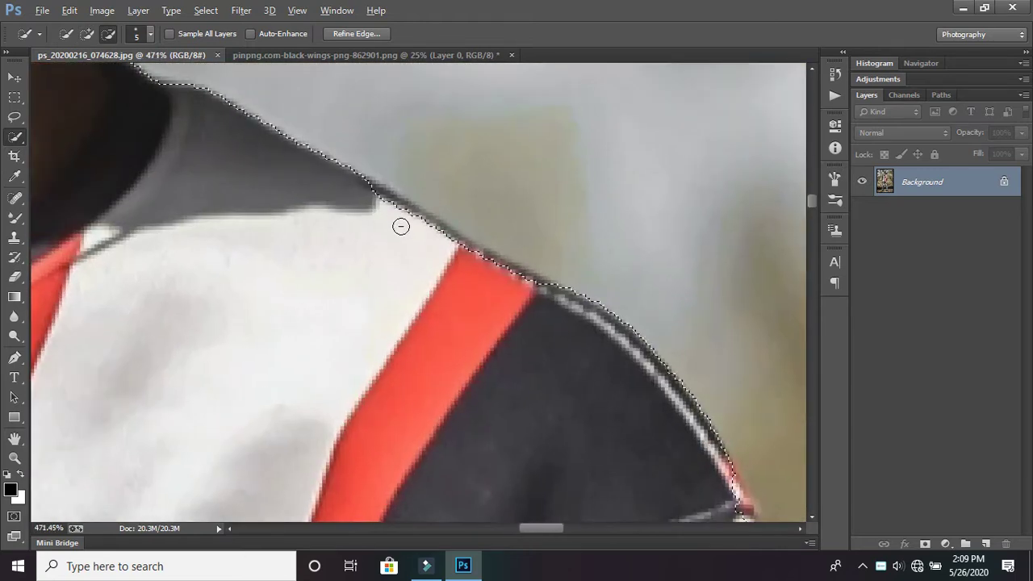
left_click_drag(385, 202, 396, 212)
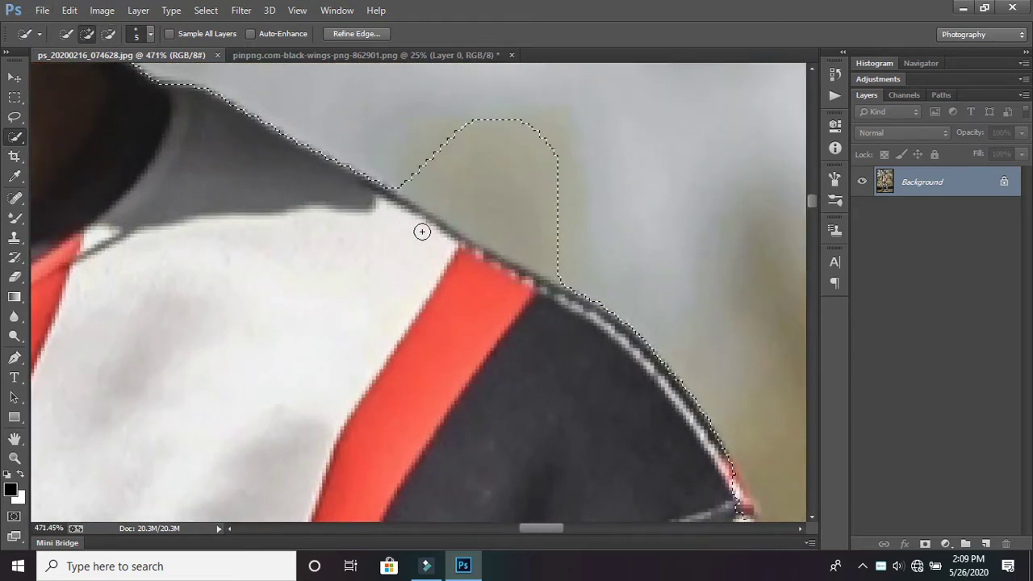
Add the black sleeve cuff and the dark sweatshirt waistband to the selection.
scroll(422, 232, "down", 4)
scroll(638, 316, "up", 2)
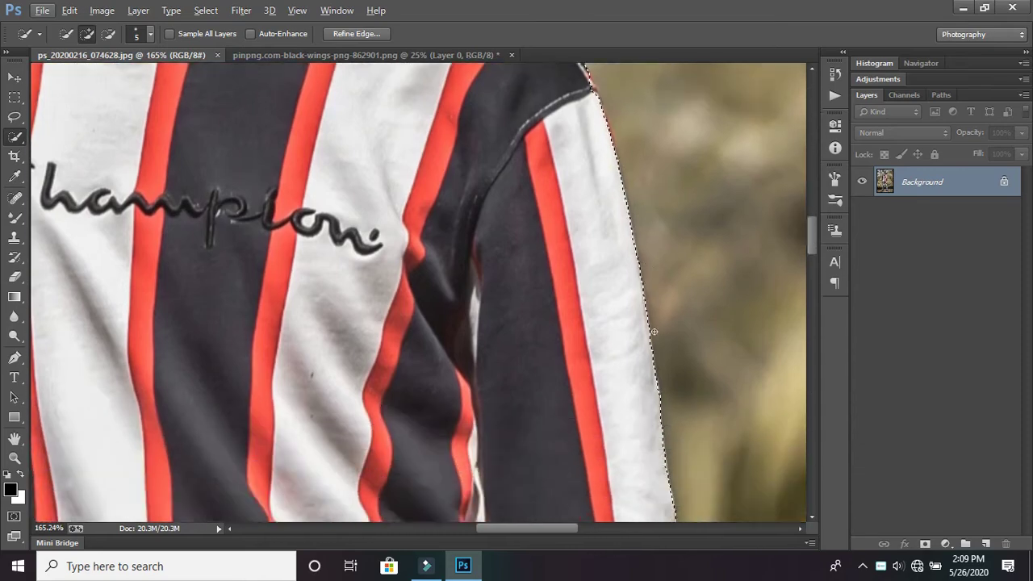
scroll(654, 331, "down", 3)
scroll(656, 333, "down", 3)
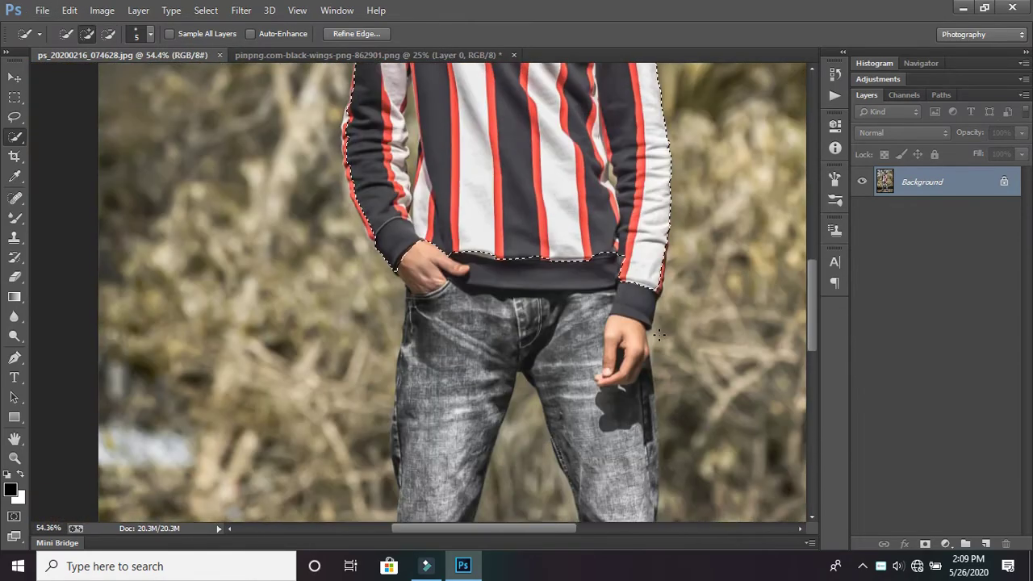
scroll(659, 333, "up", 5)
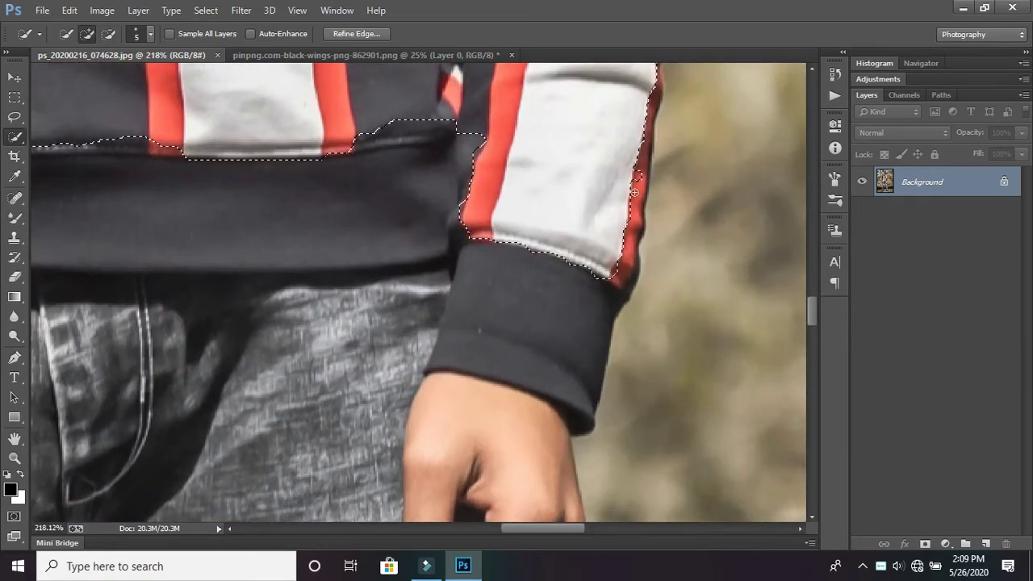
left_click_drag(613, 275, 542, 339)
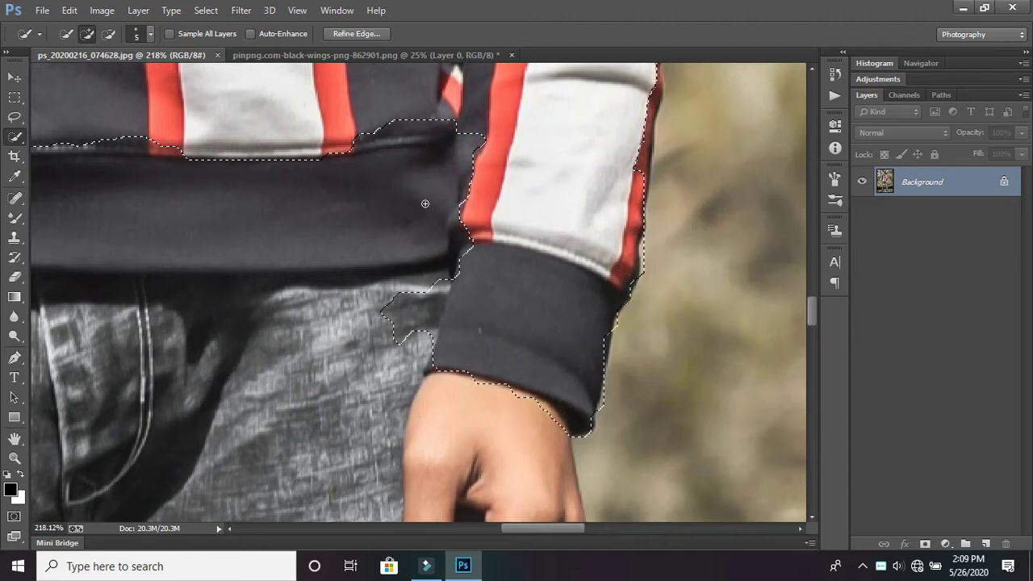
left_click_drag(426, 203, 318, 211)
Push the selection out to the right sleeve's outer edge.
scroll(686, 218, "up", 1)
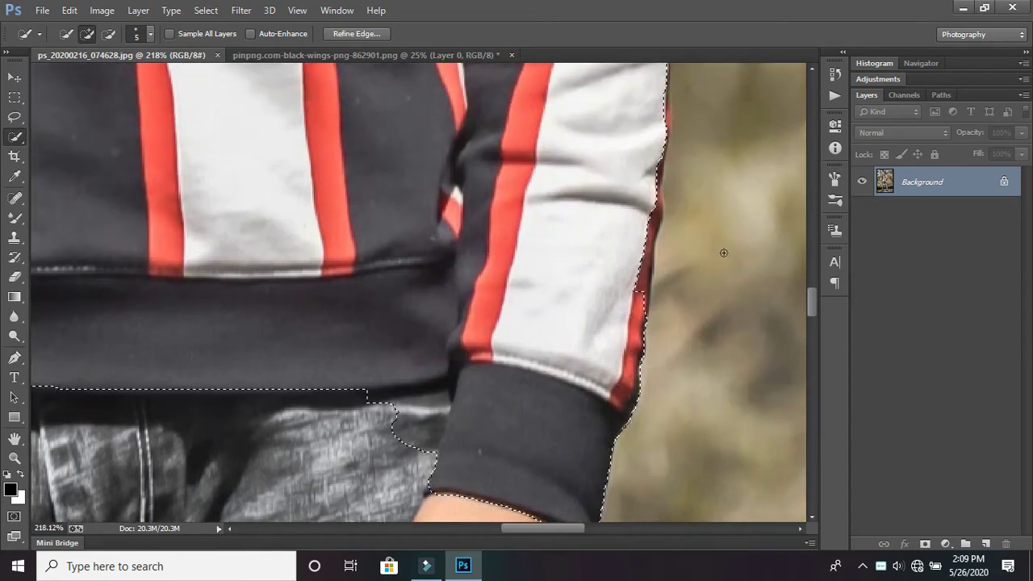
scroll(662, 266, "up", 1)
left_click_drag(620, 311, 616, 260)
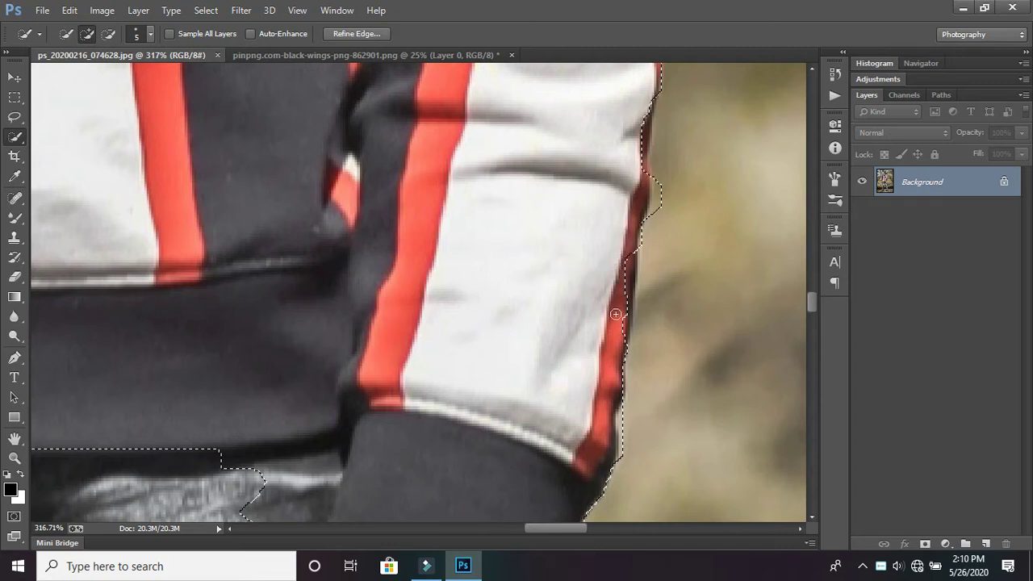
left_click_drag(627, 256, 621, 301)
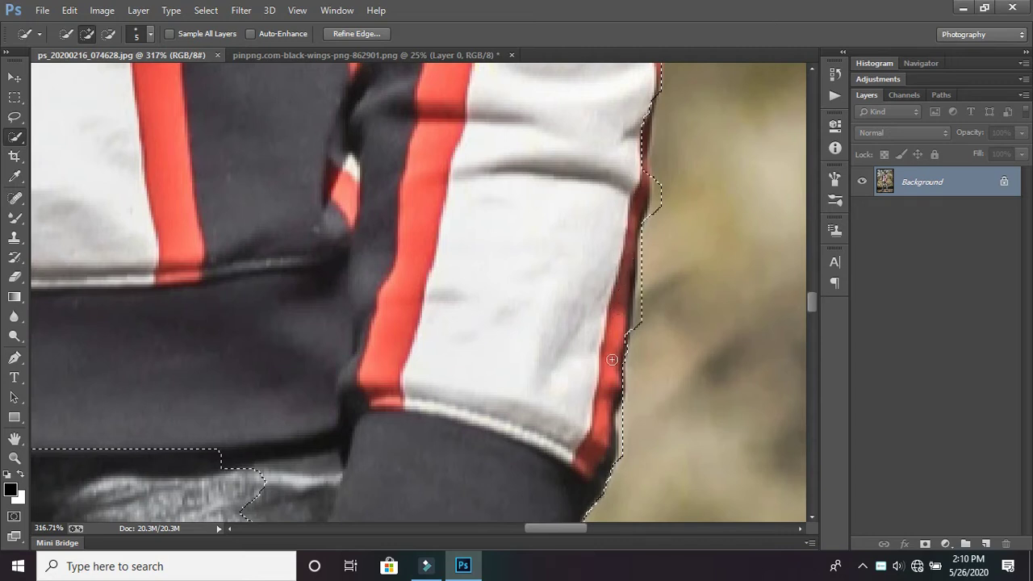
scroll(682, 266, "up", 1)
scroll(683, 267, "up", 2)
scroll(682, 267, "up", 3)
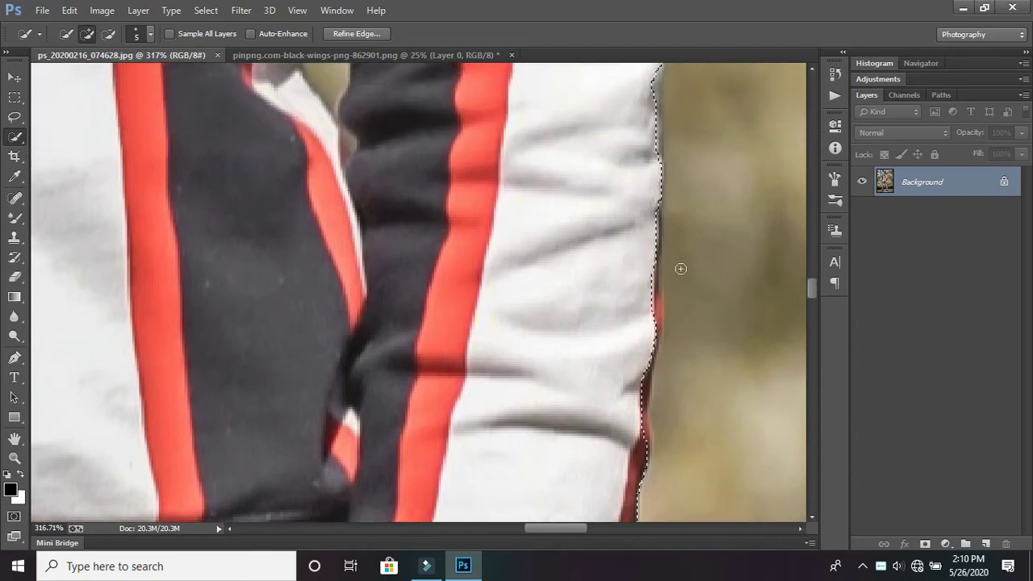
scroll(678, 274, "up", 1)
scroll(676, 277, "down", 3)
scroll(606, 272, "down", 3)
scroll(565, 274, "down", 3)
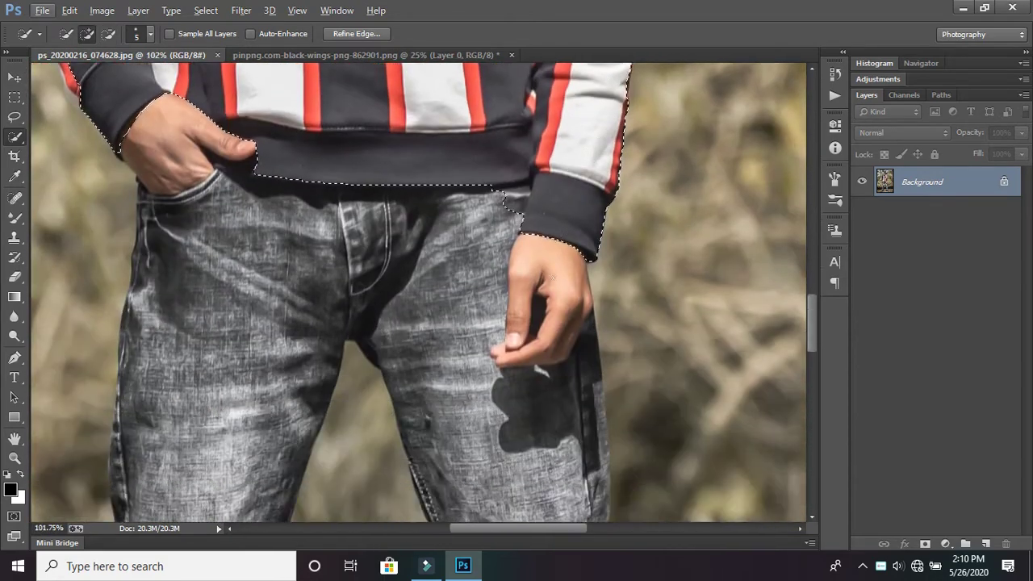
scroll(546, 278, "down", 3)
Brush the upper jeans and down both legs, filling the notch on the left leg's outer edge.
left_click_drag(497, 242, 433, 322)
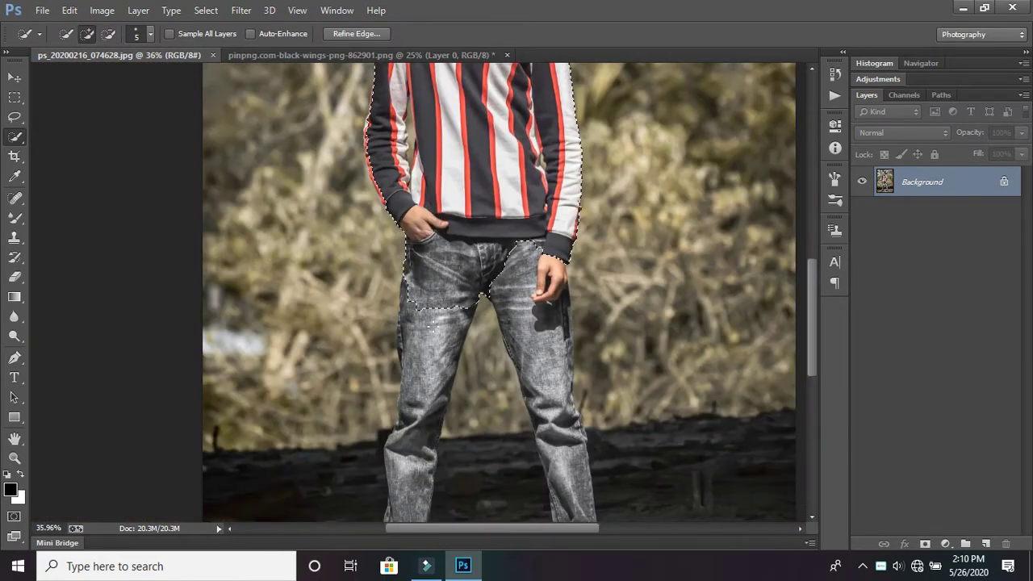
left_click_drag(428, 363, 432, 396)
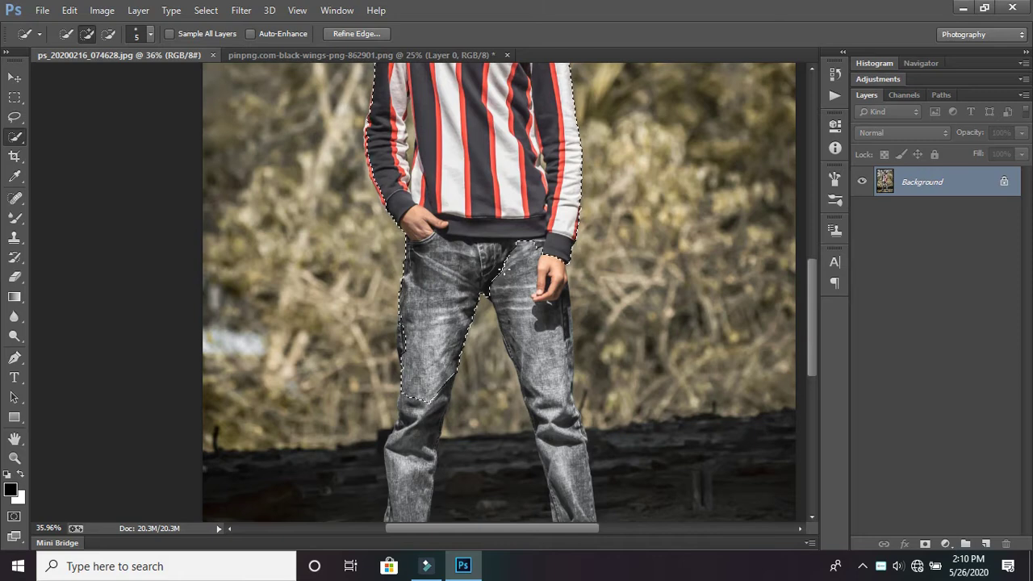
left_click_drag(526, 326, 538, 379)
scroll(503, 325, "down", 3)
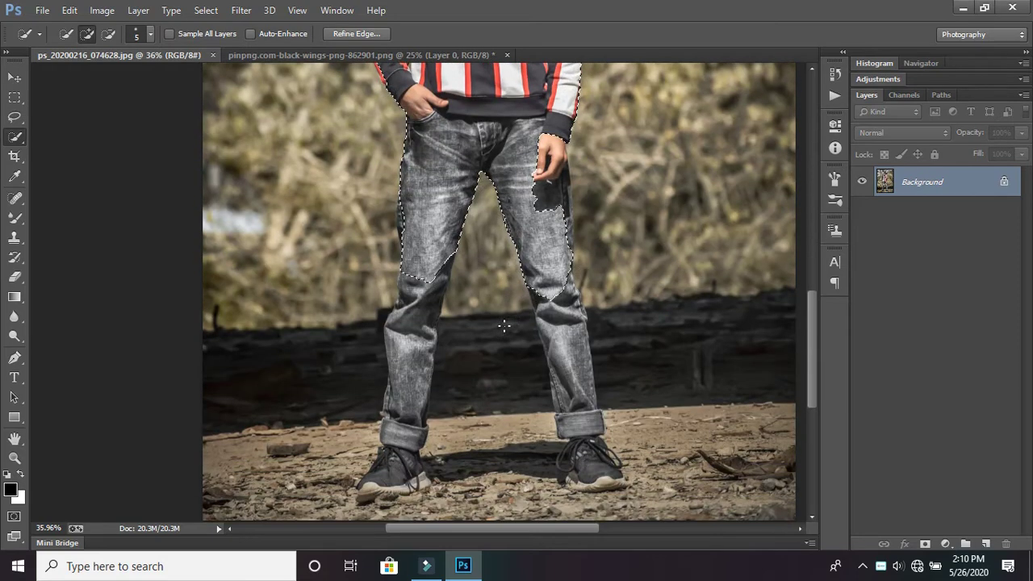
left_click_drag(420, 346, 396, 439)
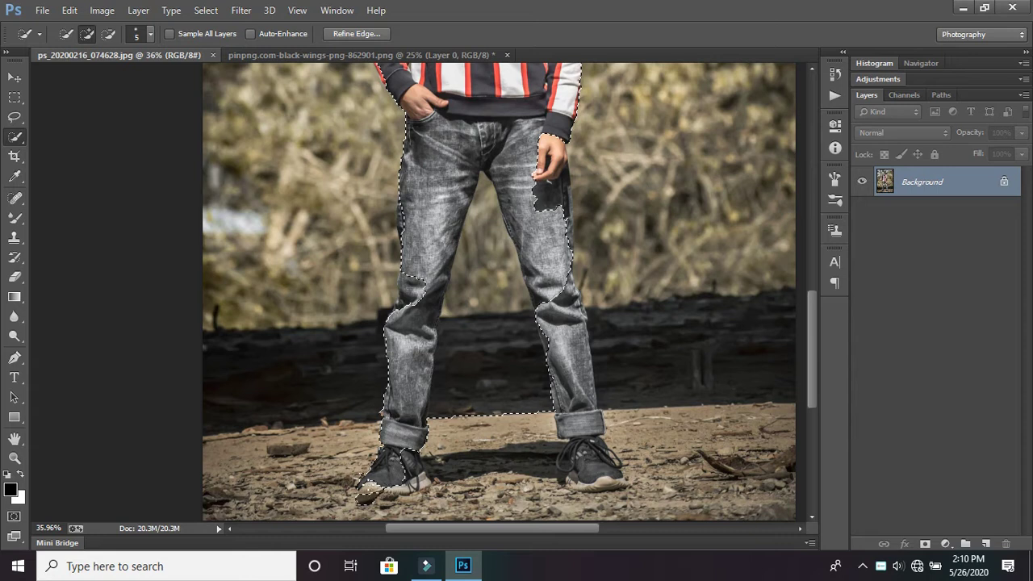
left_click(410, 281)
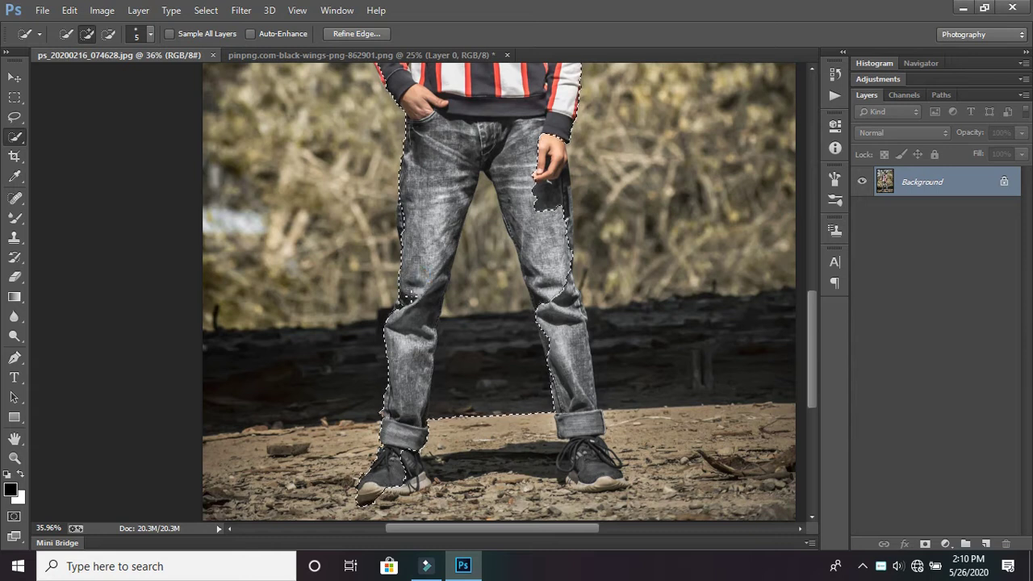
left_click(413, 281)
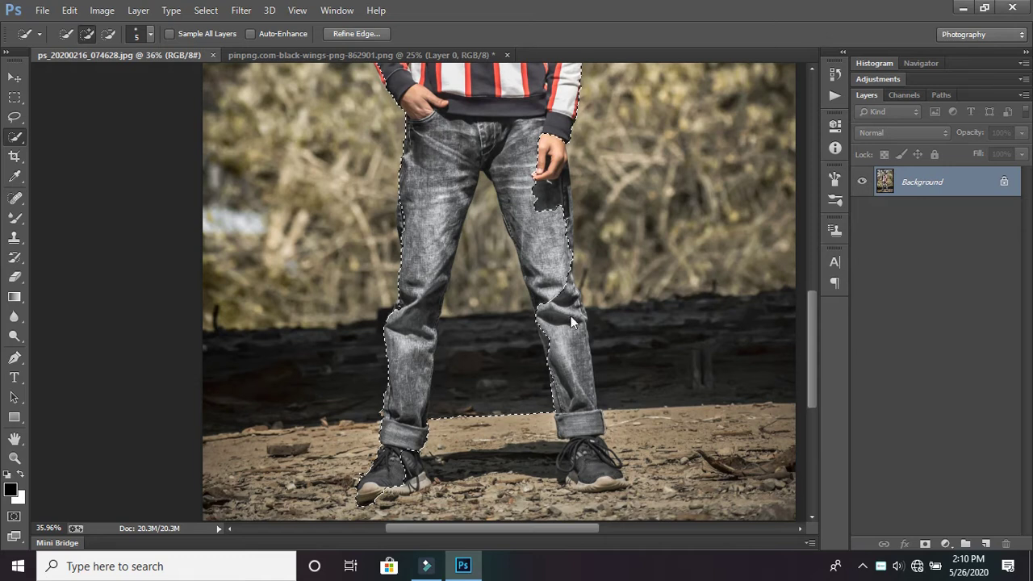
Extend the selection along the right leg to its cuff and add both shoes.
left_click(572, 363)
mouse_move(581, 454)
left_mouse_down()
mouse_move(589, 474)
mouse_move(568, 482)
mouse_move(580, 369)
left_mouse_up()
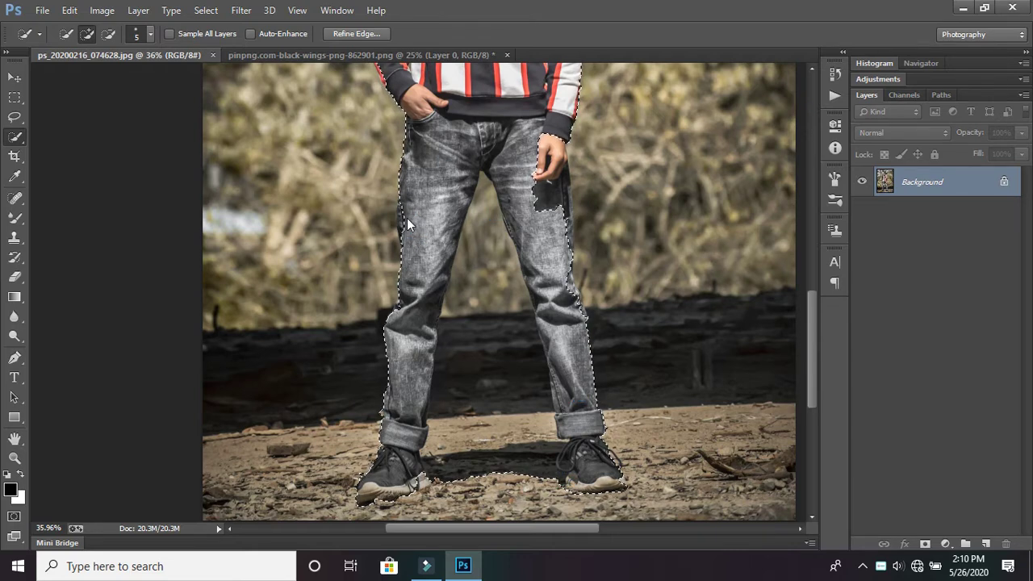
scroll(407, 218, "up", 1)
Brush along the left leg's dark outer seam from the hip down to the lower leg.
scroll(407, 242, "up", 3)
scroll(408, 284, "up", 2)
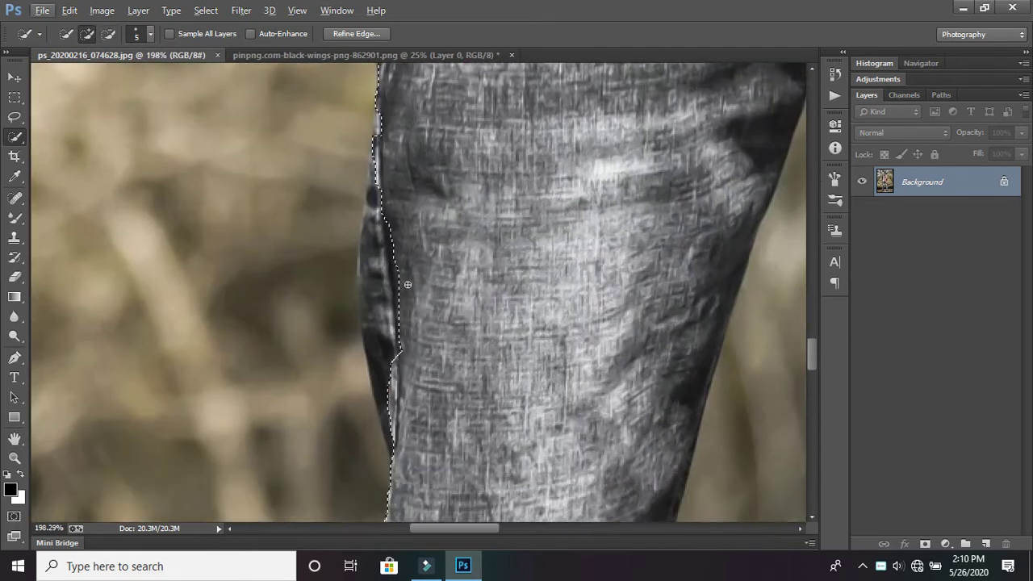
scroll(407, 284, "down", 1)
mouse_move(408, 284)
left_mouse_down()
mouse_move(378, 307)
mouse_move(378, 162)
left_mouse_up()
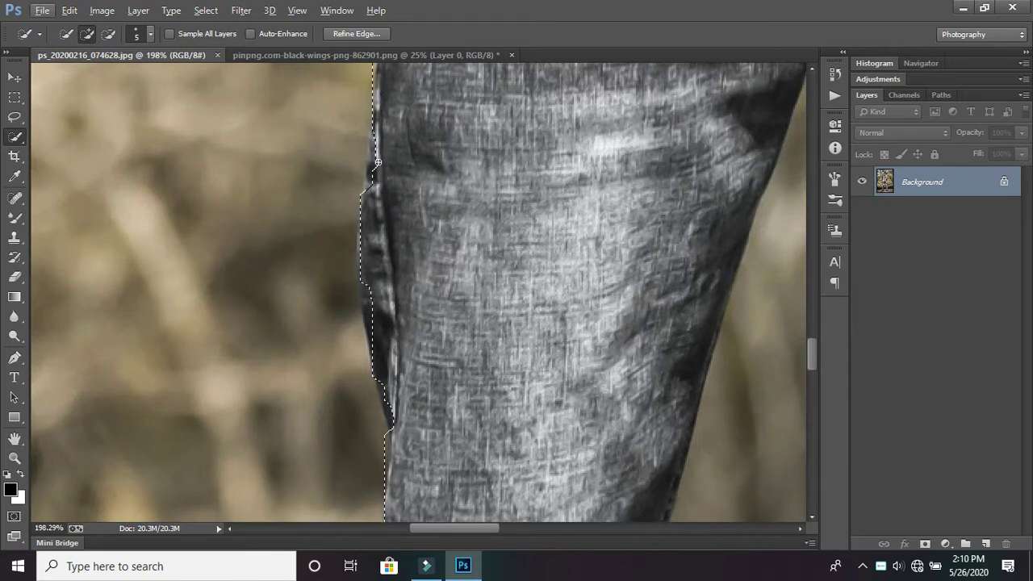
left_click_drag(375, 164, 364, 311)
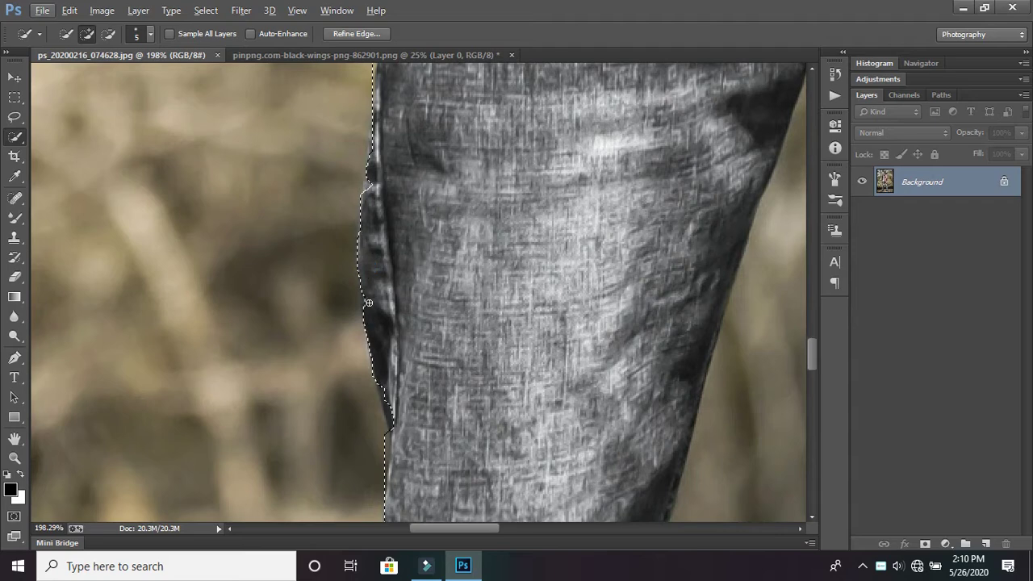
scroll(440, 293, "down", 1)
scroll(384, 292, "down", 1)
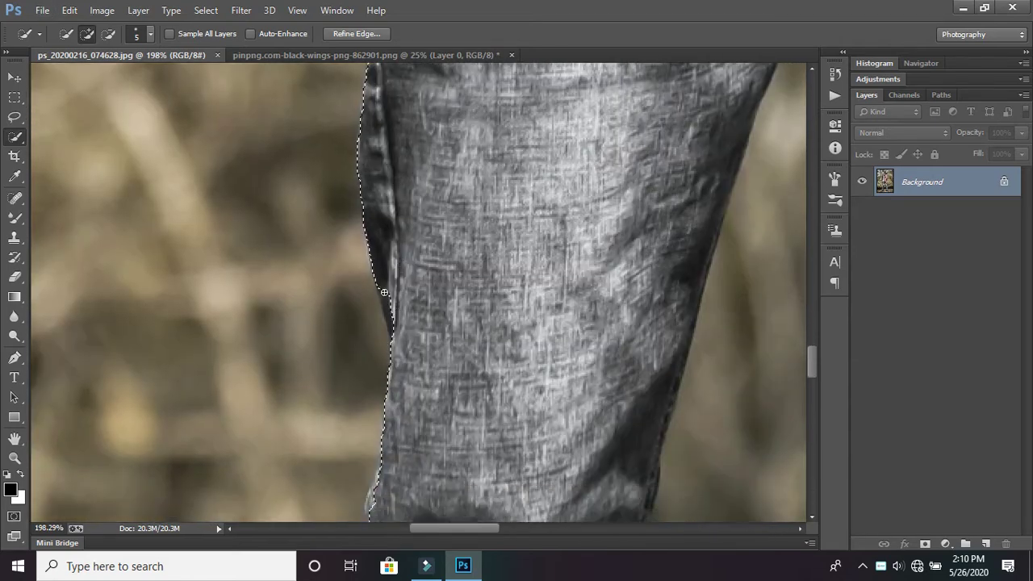
left_click_drag(384, 290, 395, 330)
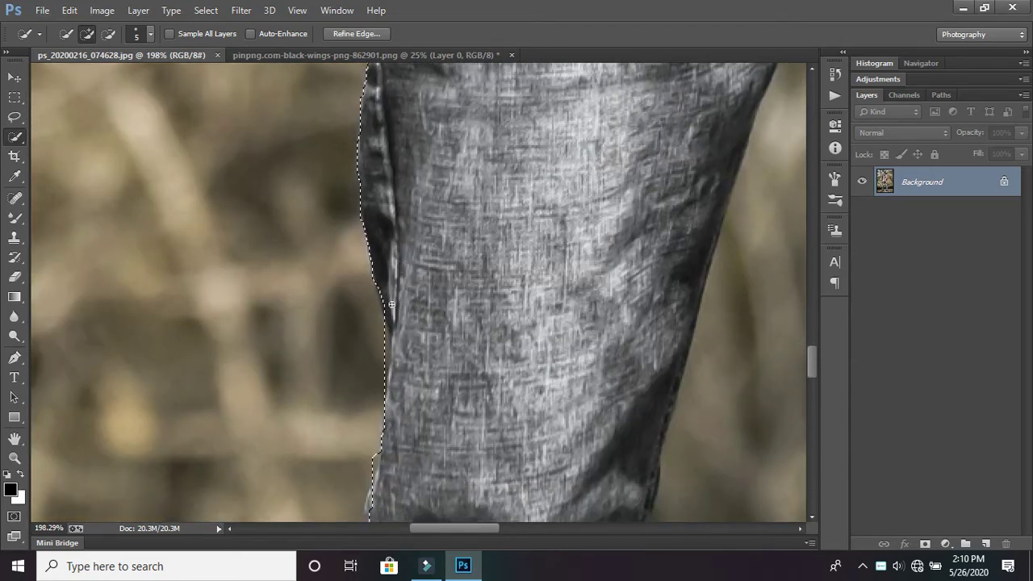
scroll(425, 292, "up", 5)
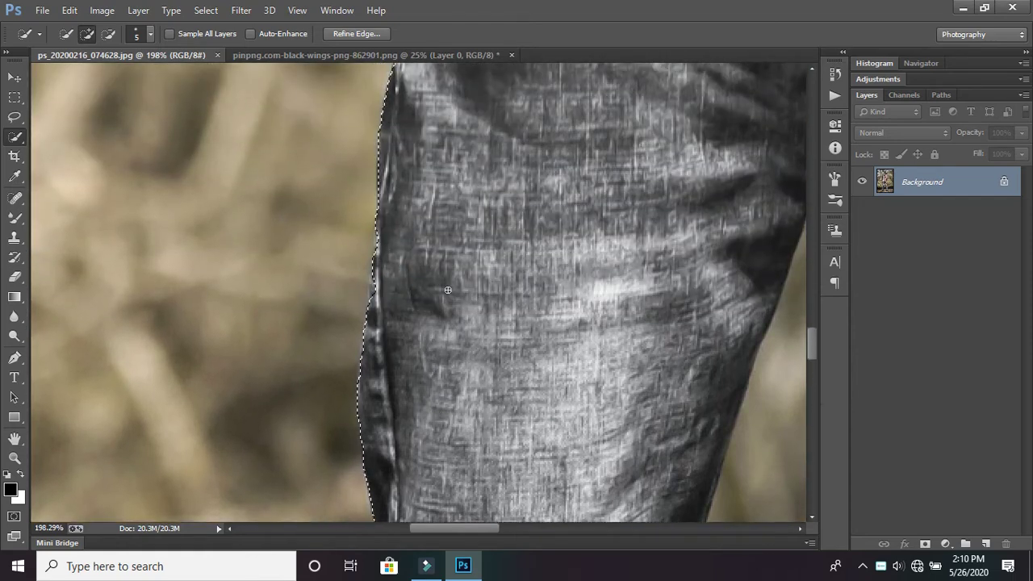
scroll(444, 292, "up", 3)
scroll(443, 292, "down", 1)
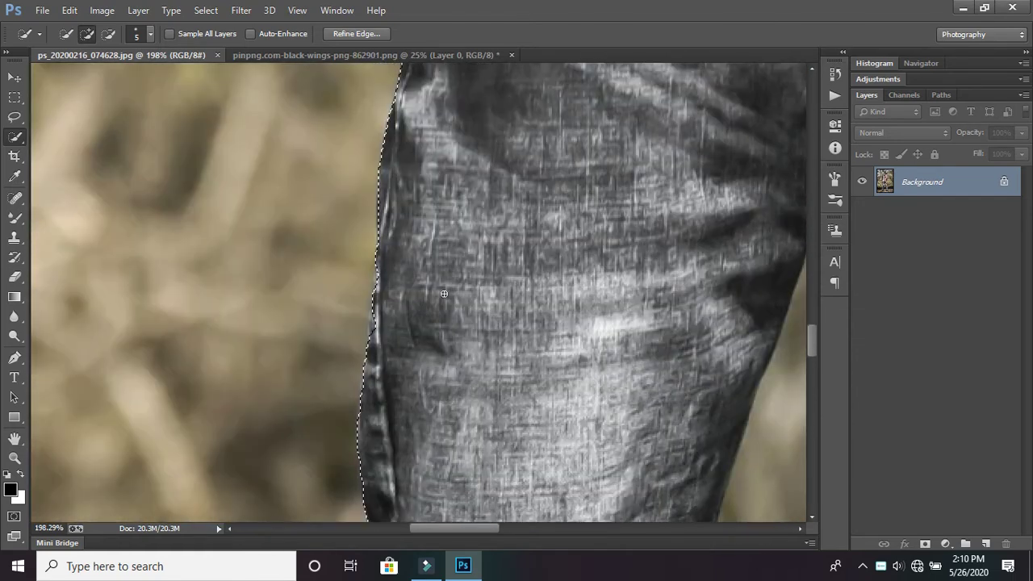
scroll(444, 292, "down", 1)
scroll(444, 293, "down", 1)
scroll(695, 303, "down", 1)
scroll(696, 303, "up", 2)
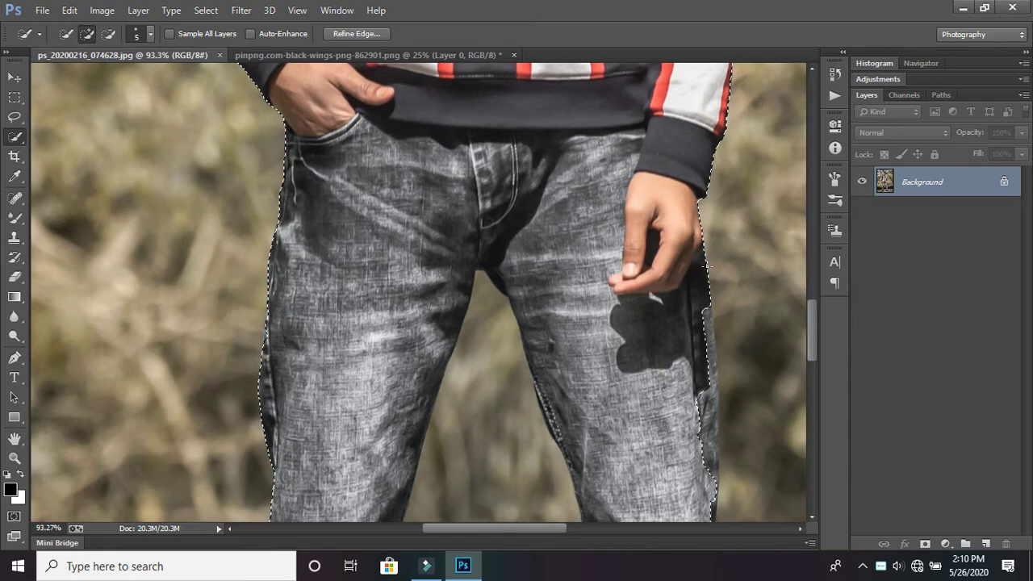
Zoom in on the right jeans leg and add its outer edge around the knee creases.
scroll(705, 265, "down", 1)
scroll(705, 265, "down", 3)
scroll(705, 264, "down", 1)
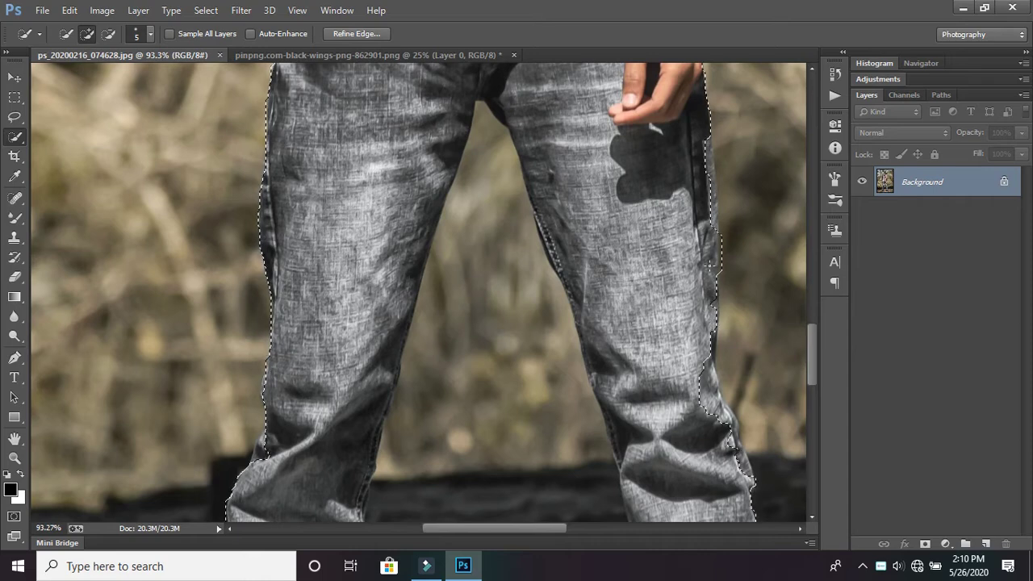
scroll(714, 213, "up", 3)
scroll(716, 214, "up", 2)
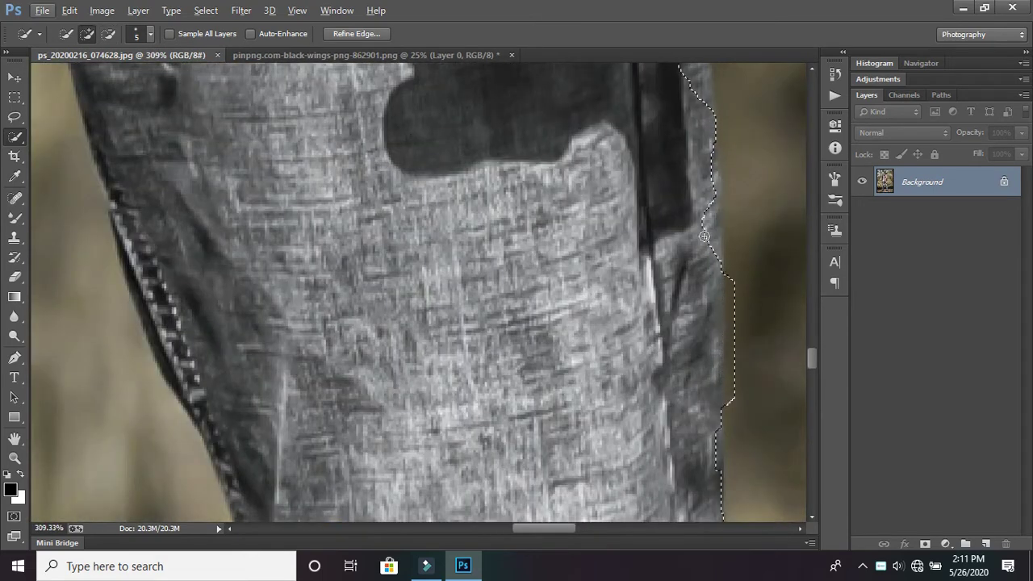
scroll(697, 235, "up", 3)
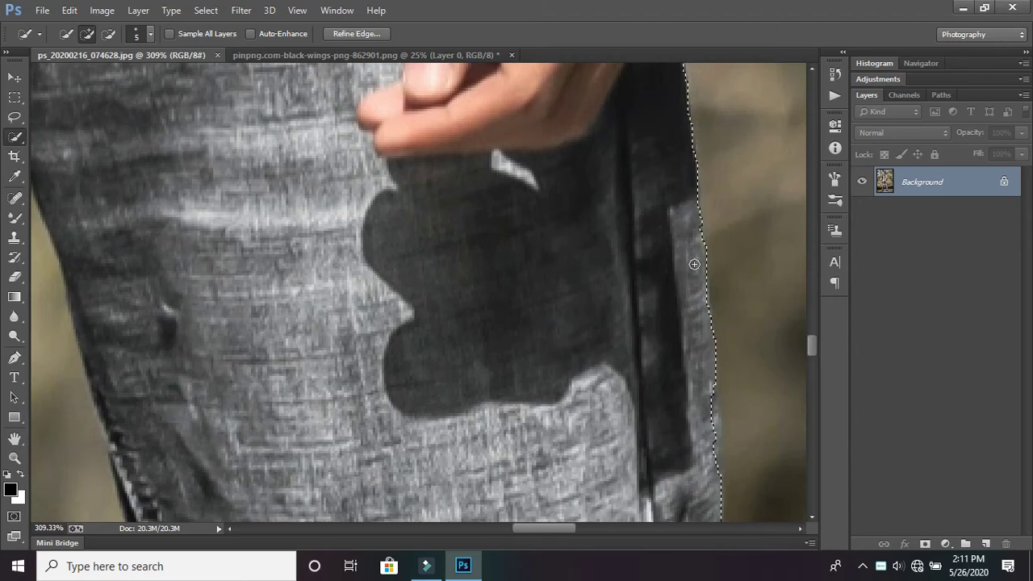
scroll(694, 264, "down", 4)
scroll(698, 266, "down", 2)
scroll(702, 270, "down", 3)
scroll(722, 277, "up", 3)
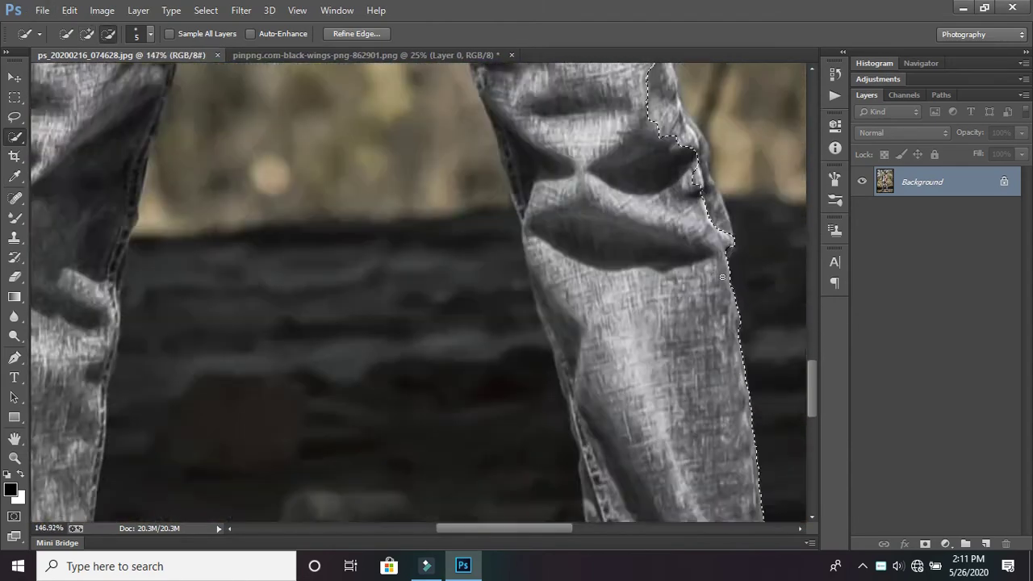
scroll(722, 277, "up", 2)
scroll(718, 322, "up", 2)
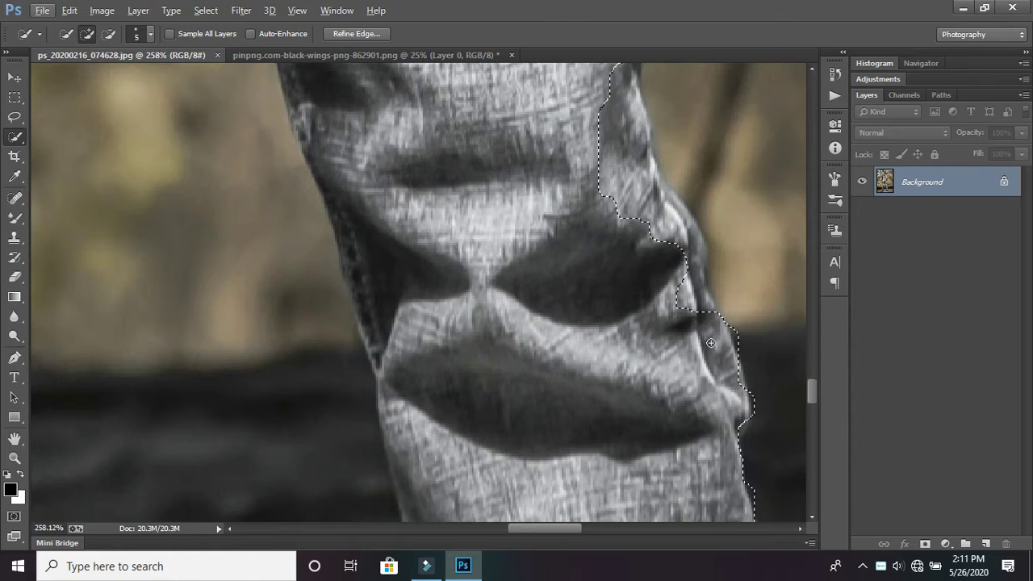
left_click(628, 166)
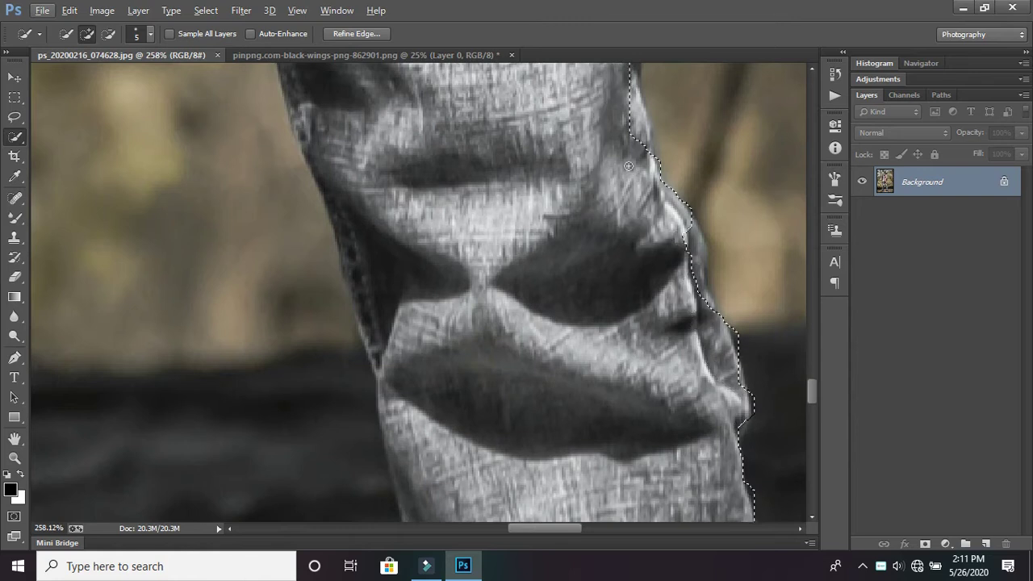
scroll(674, 242, "up", 2)
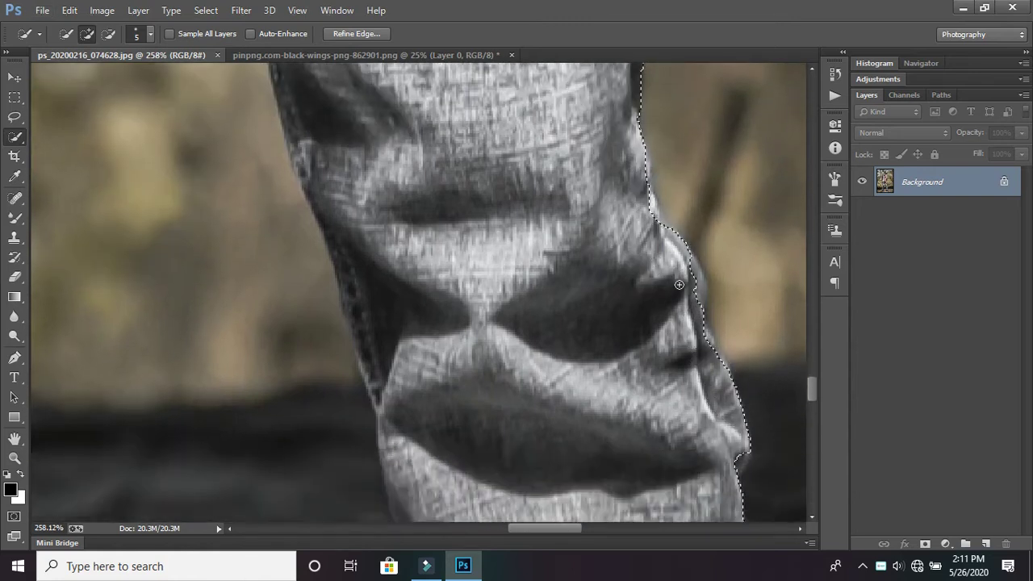
Zoom in on the shoe and add its toe, laces and sole to the selection.
scroll(682, 299, "down", 3)
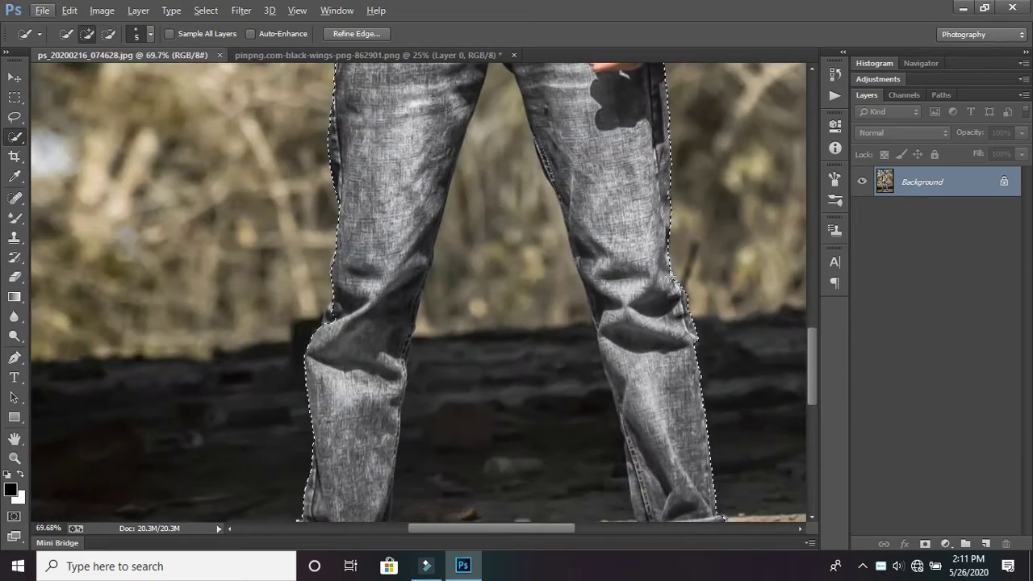
scroll(666, 276, "down", 1)
scroll(665, 276, "down", 1)
scroll(595, 235, "up", 3)
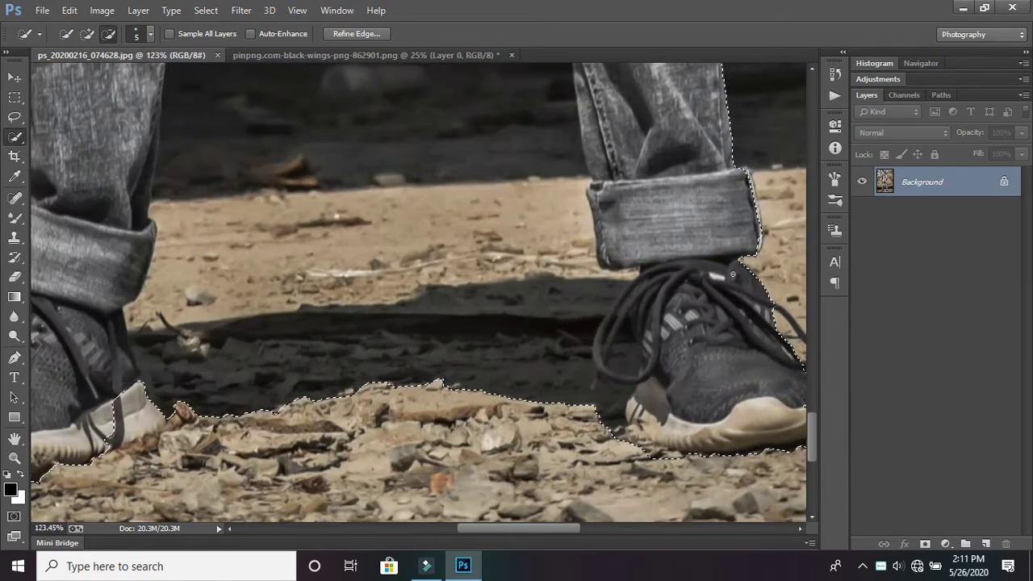
scroll(595, 235, "down", 2)
scroll(588, 392, "up", 3)
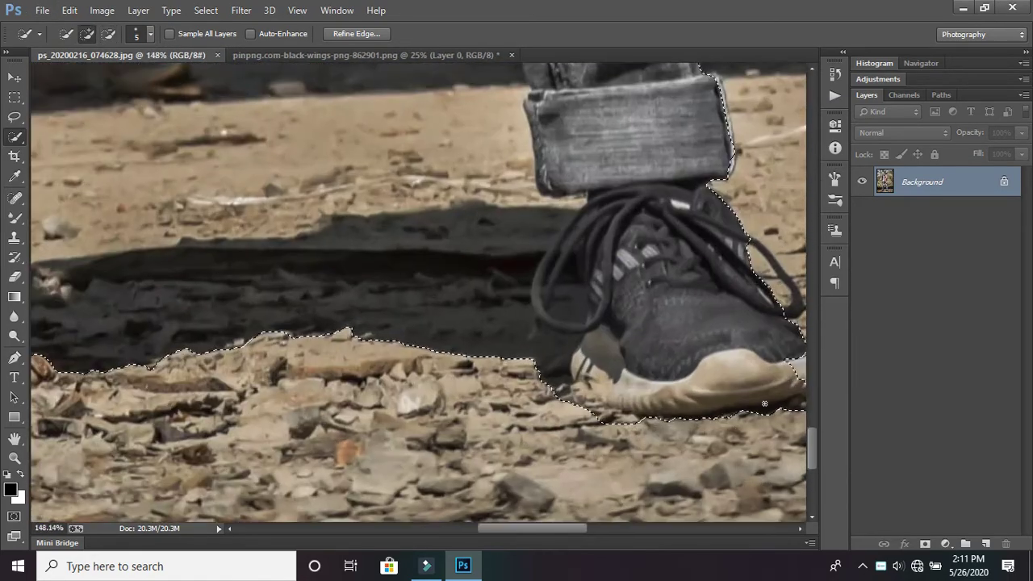
scroll(563, 527, "right", 3)
scroll(638, 384, "up", 3)
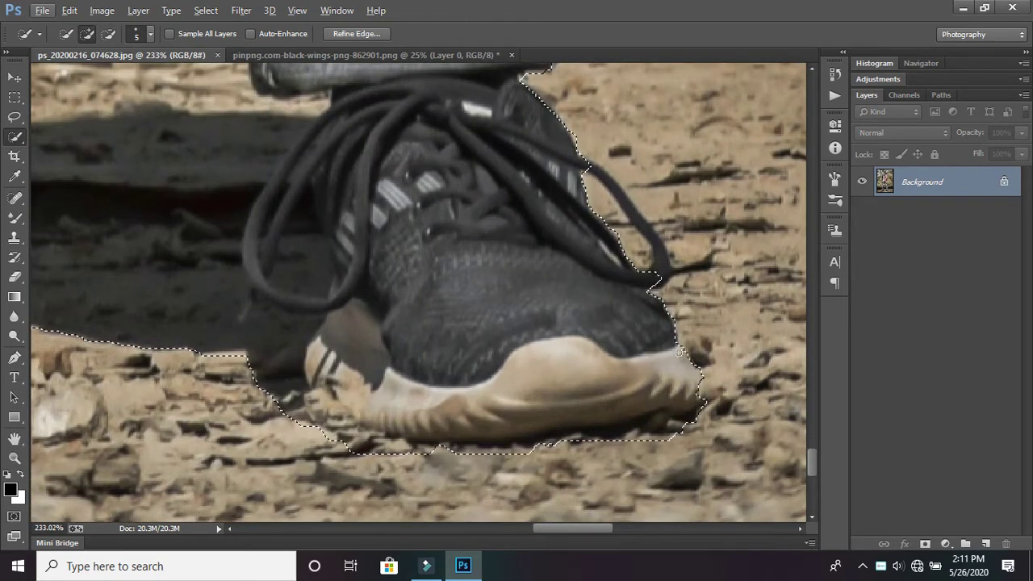
left_click_drag(679, 356, 620, 330)
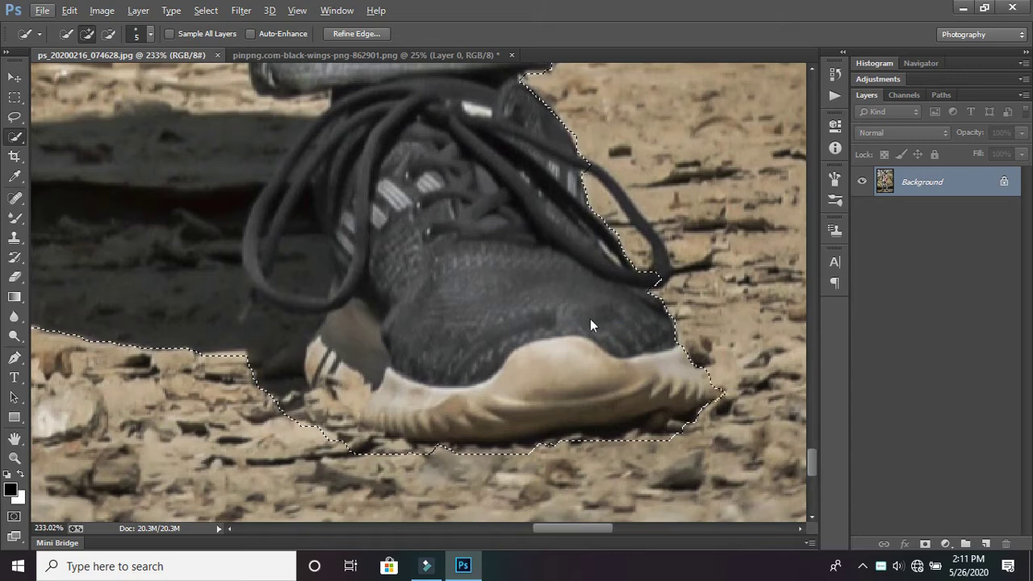
left_click_drag(556, 287, 431, 265)
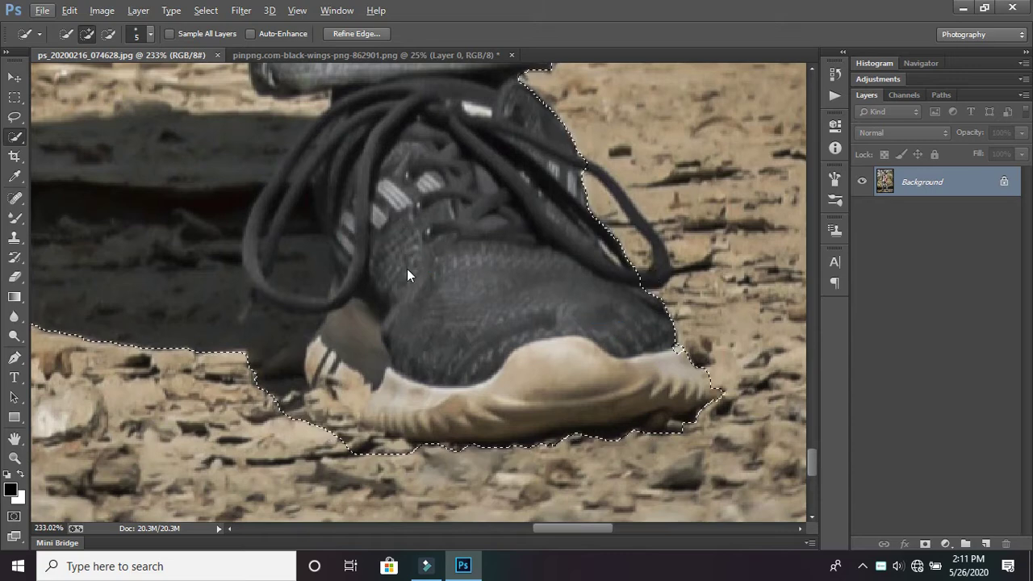
Add the rest of the shoe and subtract the ground along its lower edge.
scroll(353, 263, "down", 3)
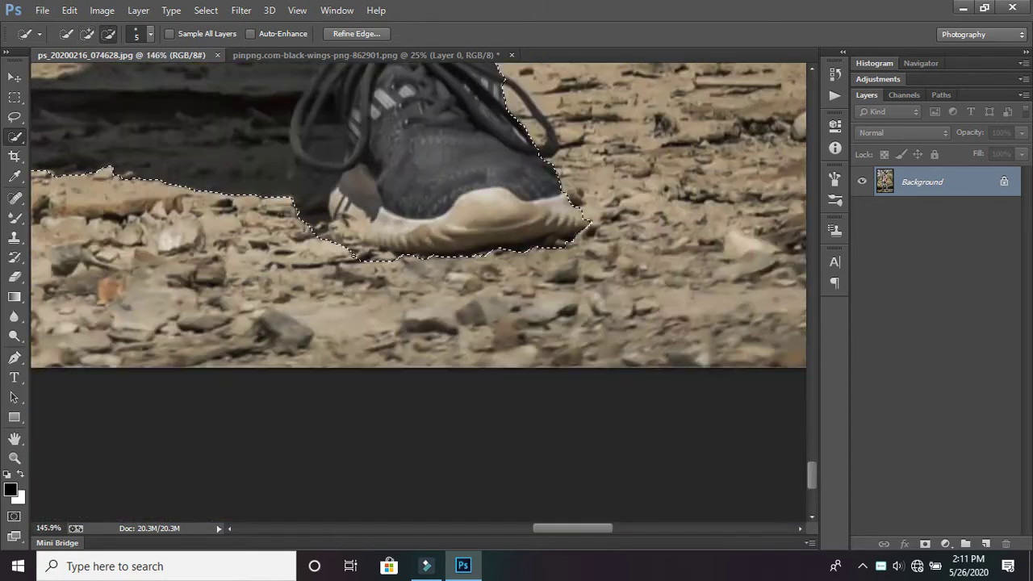
scroll(352, 262, "down", 2)
scroll(353, 262, "down", 3)
scroll(352, 263, "up", 2)
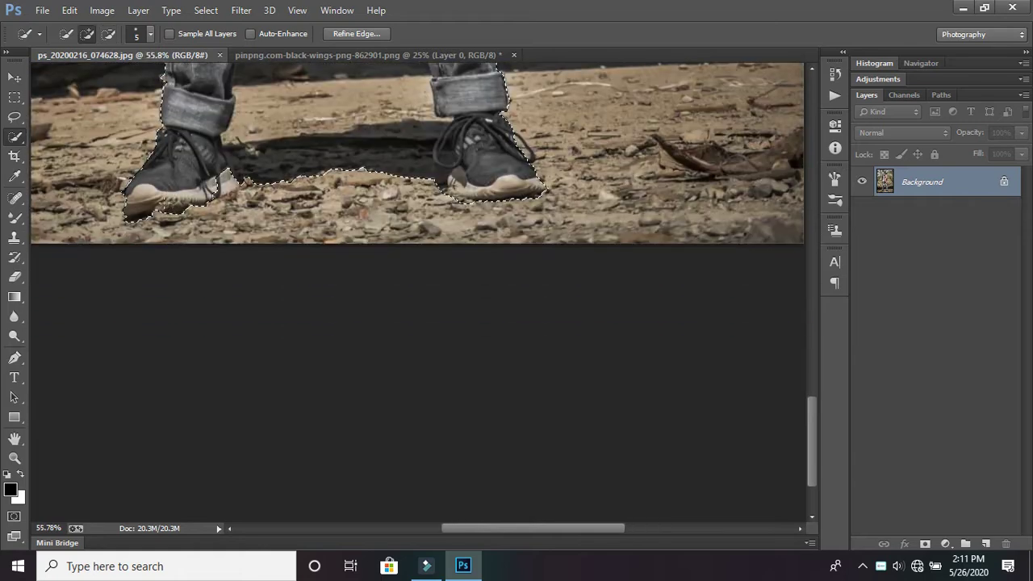
scroll(148, 186, "up", 2)
scroll(148, 186, "up", 2)
scroll(97, 218, "up", 1)
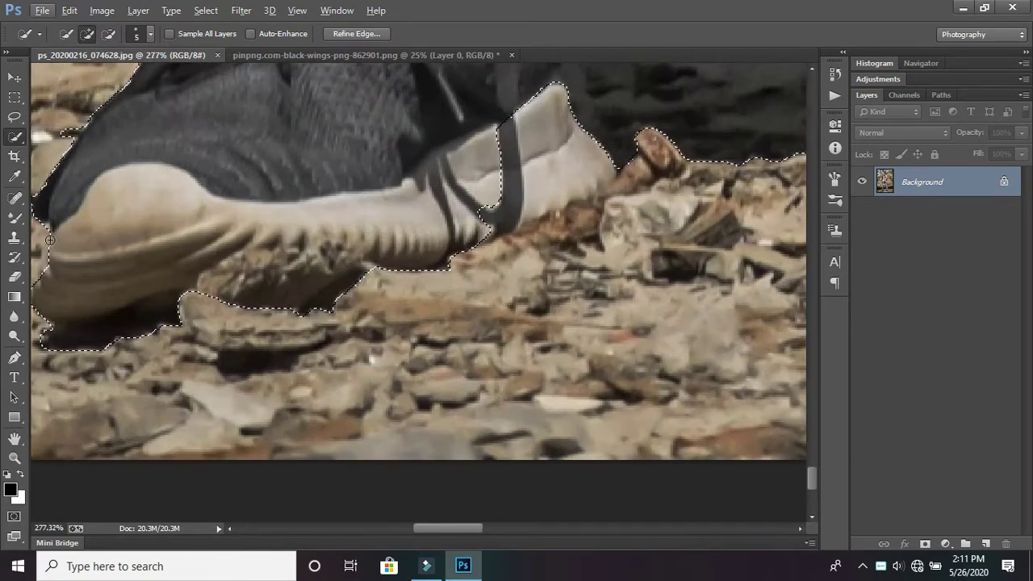
left_click_drag(49, 239, 66, 277)
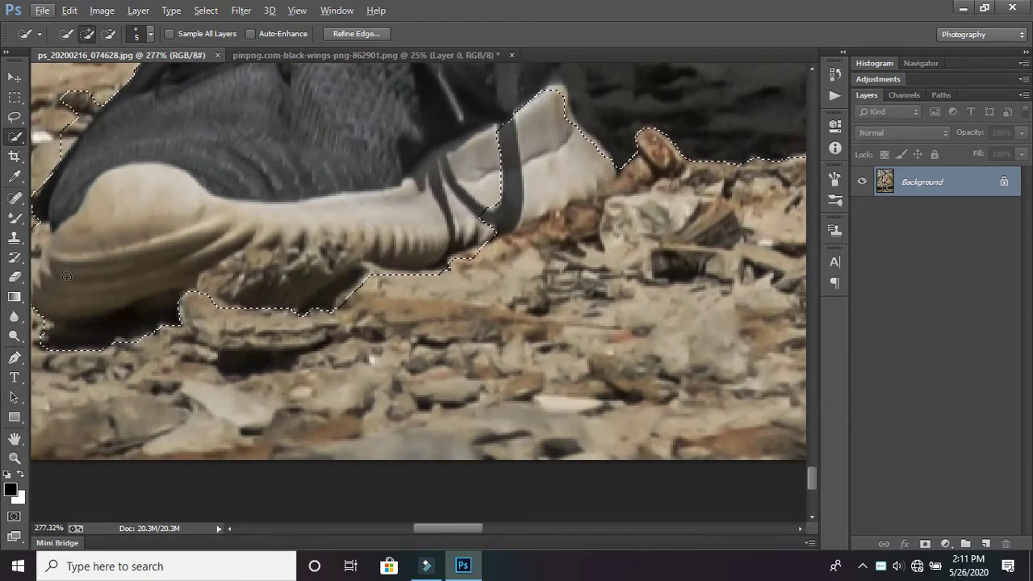
left_click_drag(532, 162, 689, 142)
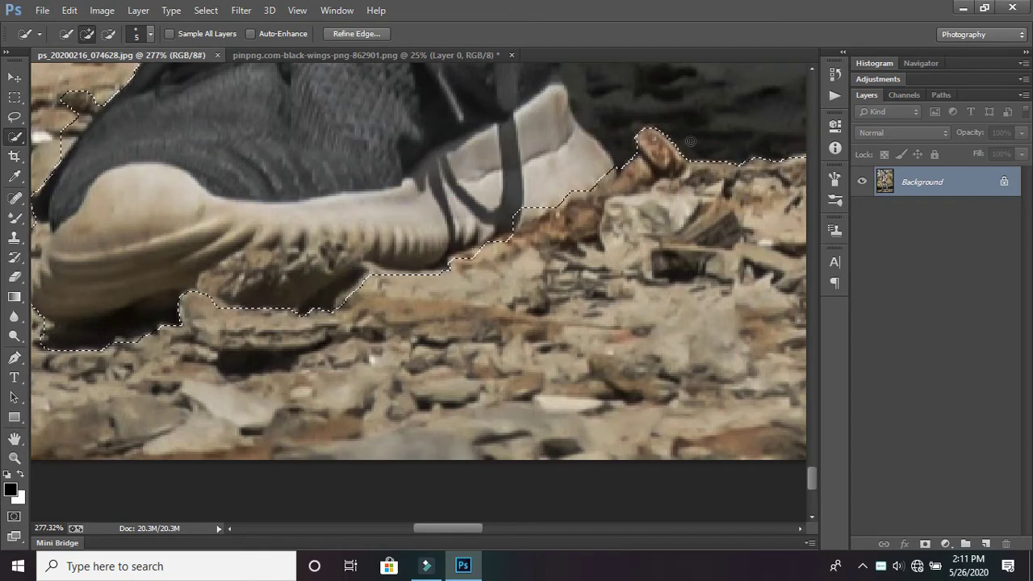
Subtract the stone beside the shoe from the selection.
scroll(550, 165, "down", 2)
scroll(550, 165, "down", 1)
scroll(550, 164, "up", 3)
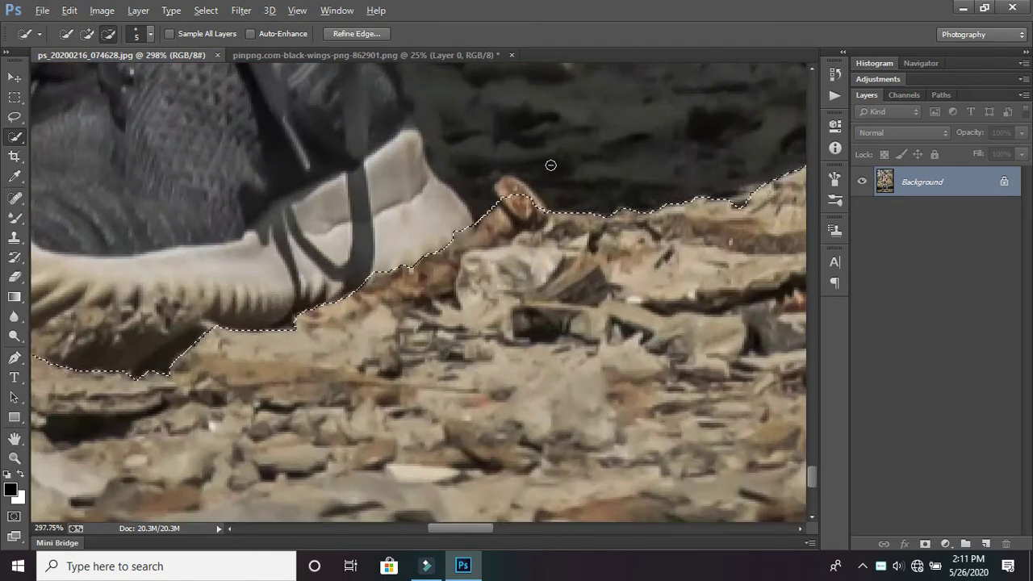
left_click_drag(500, 193, 460, 206)
scroll(460, 193, "down", 2)
scroll(456, 185, "down", 3)
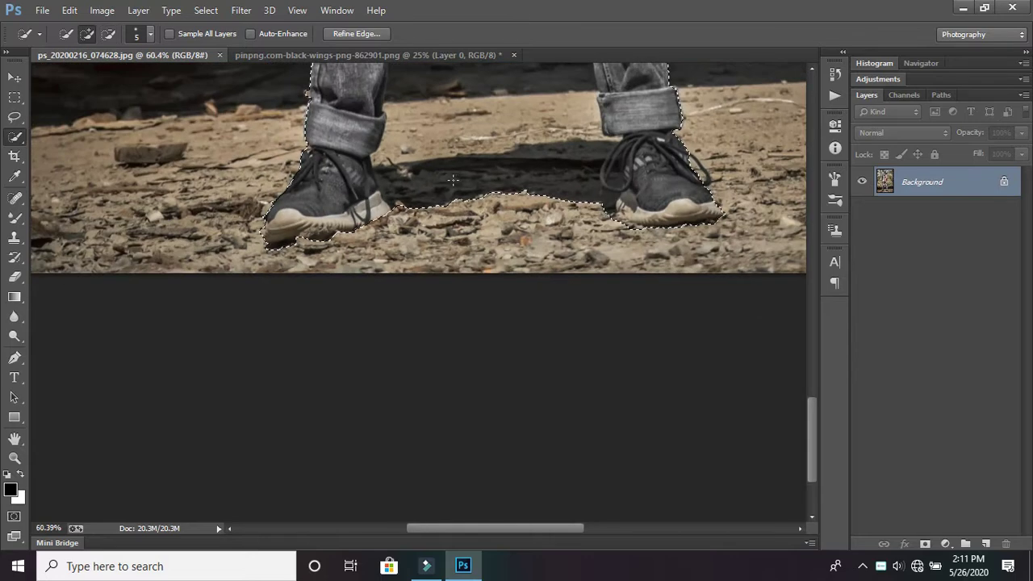
scroll(452, 179, "down", 3)
scroll(453, 185, "up", 3)
scroll(454, 189, "up", 3)
scroll(454, 196, "up", 3)
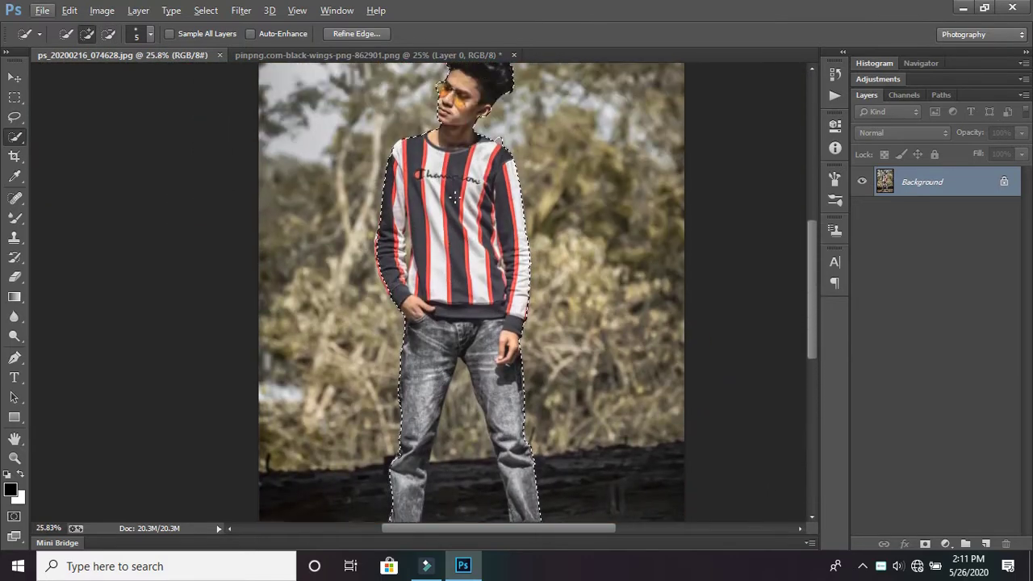
scroll(454, 196, "up", 2)
scroll(460, 197, "up", 1)
scroll(476, 195, "up", 2)
scroll(490, 195, "up", 1)
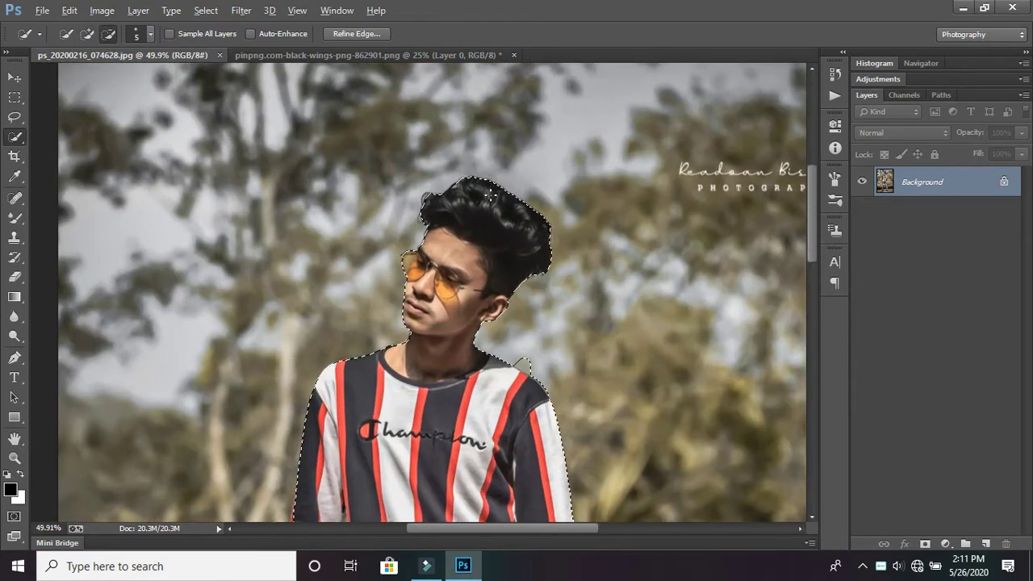
scroll(500, 214, "up", 9)
scroll(500, 218, "down", 1)
scroll(500, 222, "down", 3)
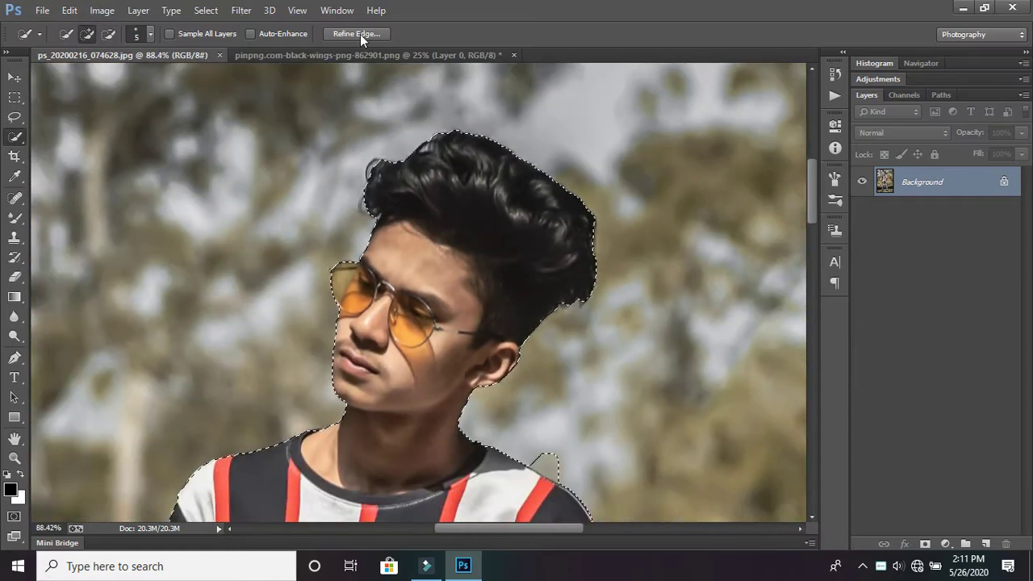
Apply Refine Edge, brushing the refine radius along the side and top of the hair.
left_click(360, 34)
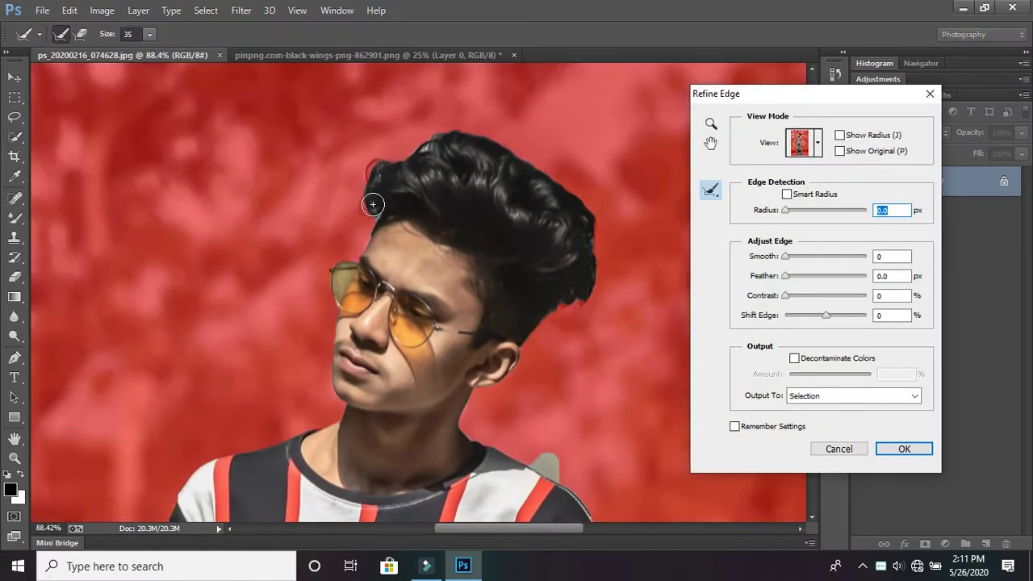
left_click_drag(369, 195, 382, 159)
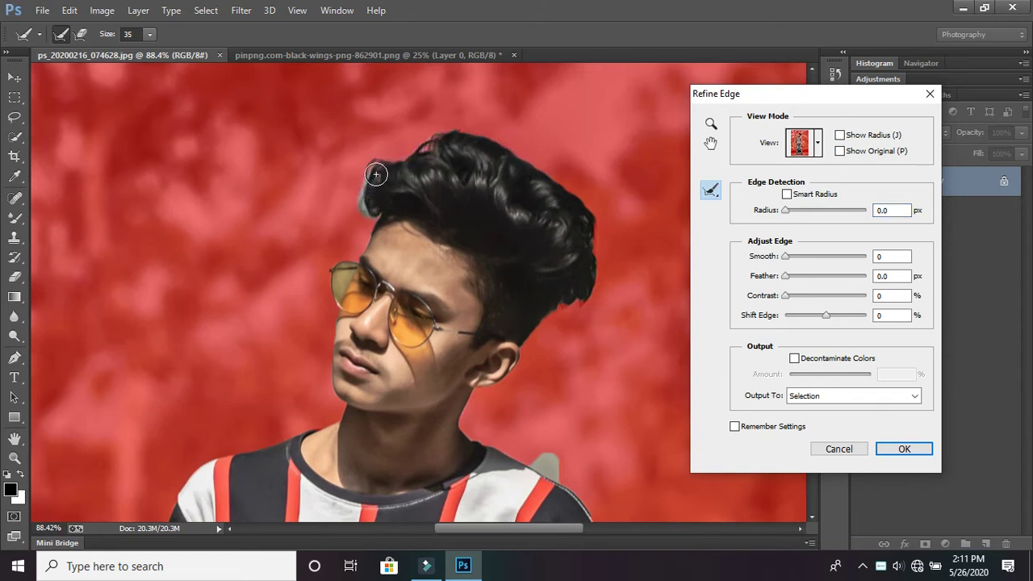
left_click_drag(452, 139, 519, 167)
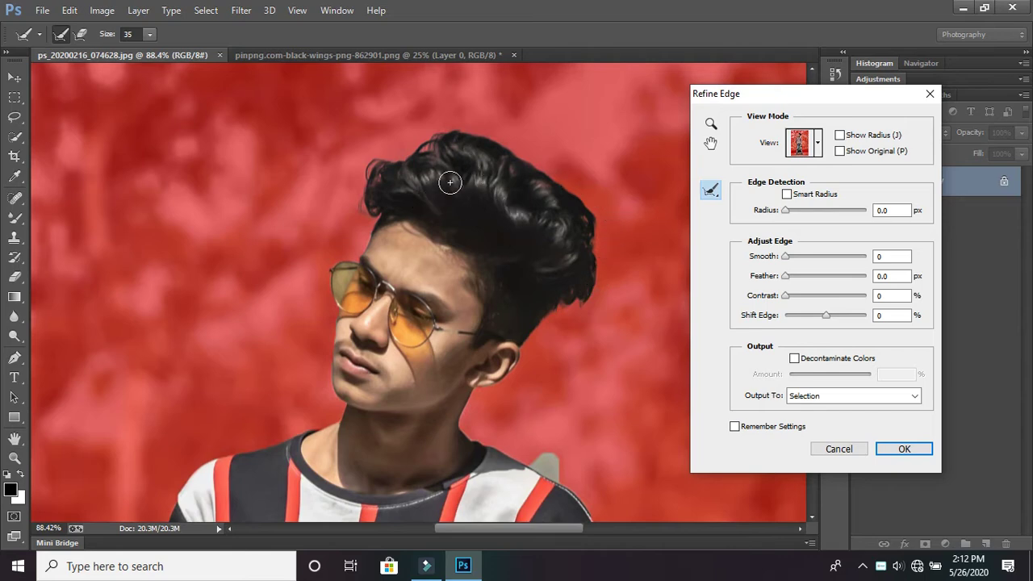
left_click(903, 449)
Add a Reveal Selection layer mask to Layer 0, then zoom in on the shoulder.
scroll(508, 322, "down", 3)
scroll(508, 322, "down", 3)
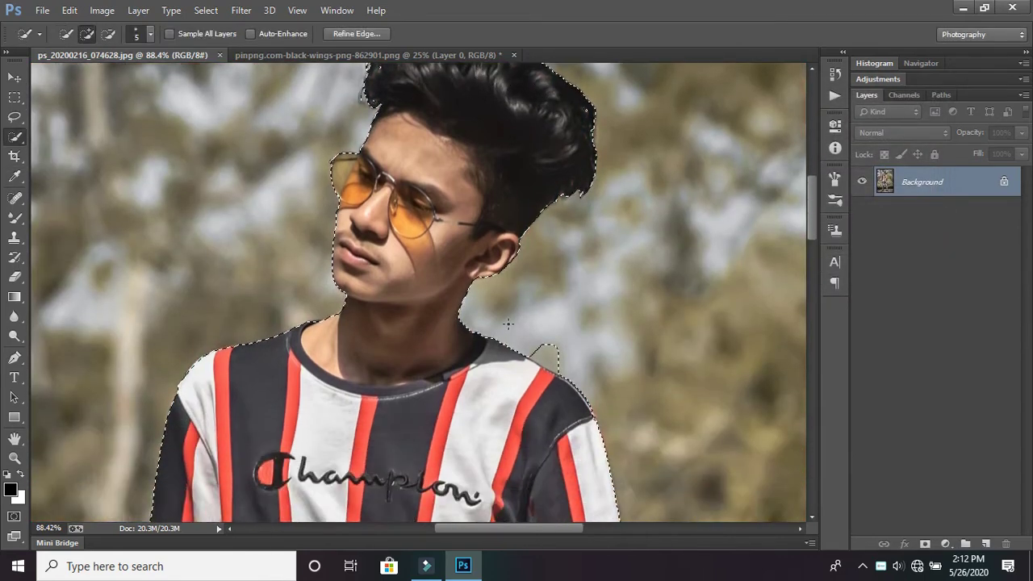
scroll(565, 313, "down", 1)
scroll(564, 313, "down", 4)
scroll(565, 313, "up", 1)
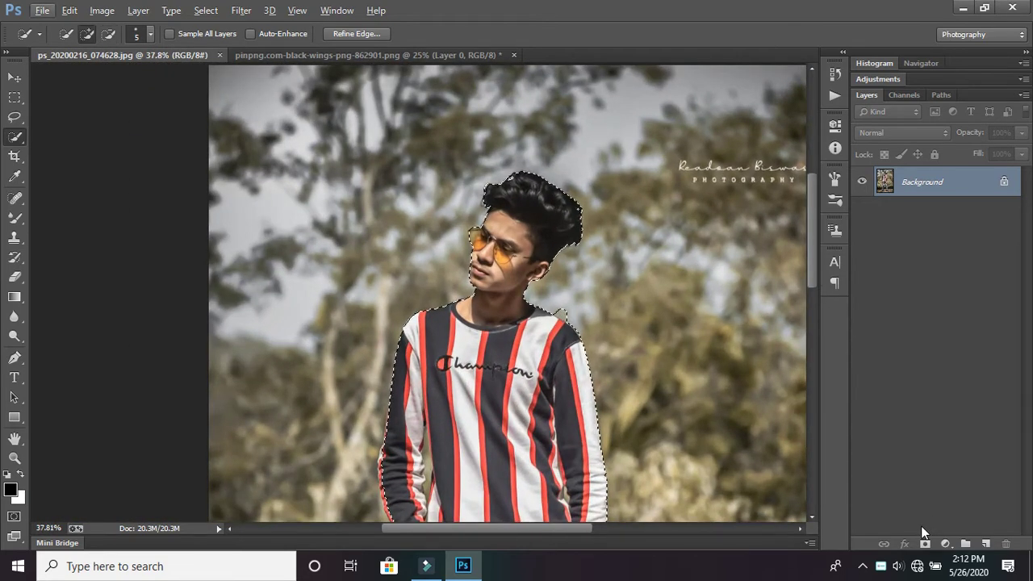
left_click(925, 545)
scroll(508, 291, "down", 1)
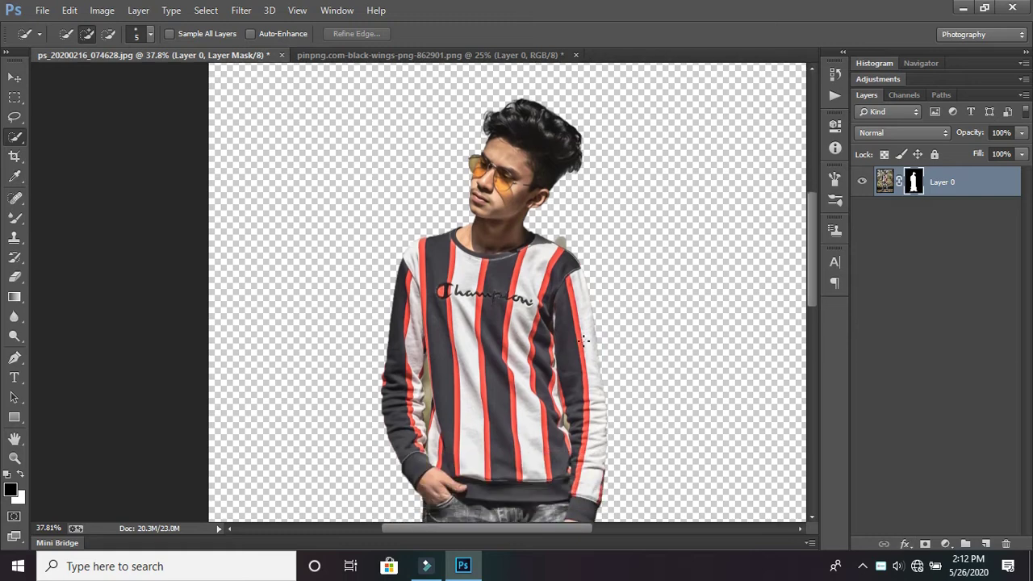
scroll(508, 291, "down", 2)
scroll(508, 290, "down", 2)
scroll(576, 343, "down", 2)
scroll(565, 342, "down", 2)
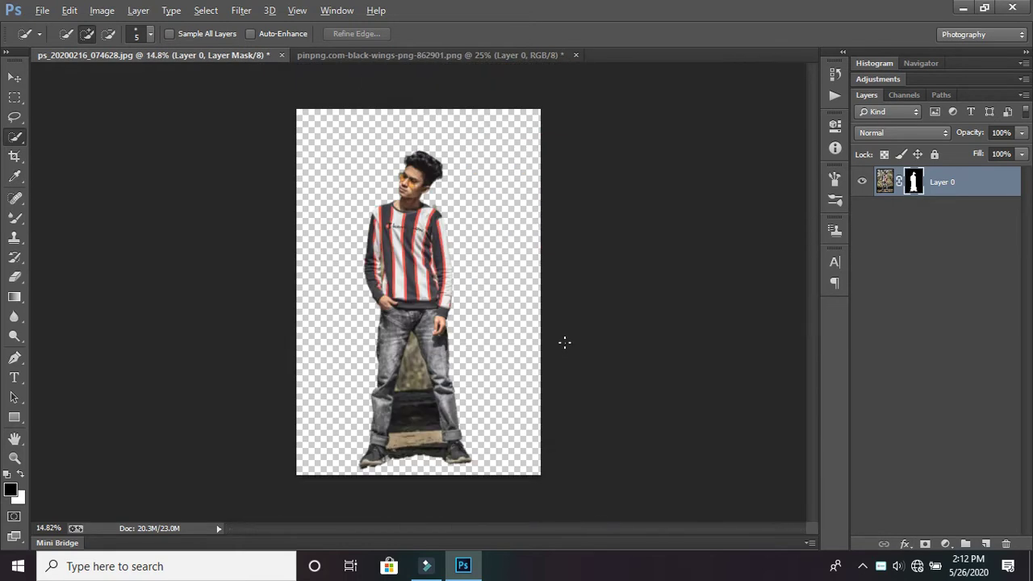
scroll(428, 316, "up", 1)
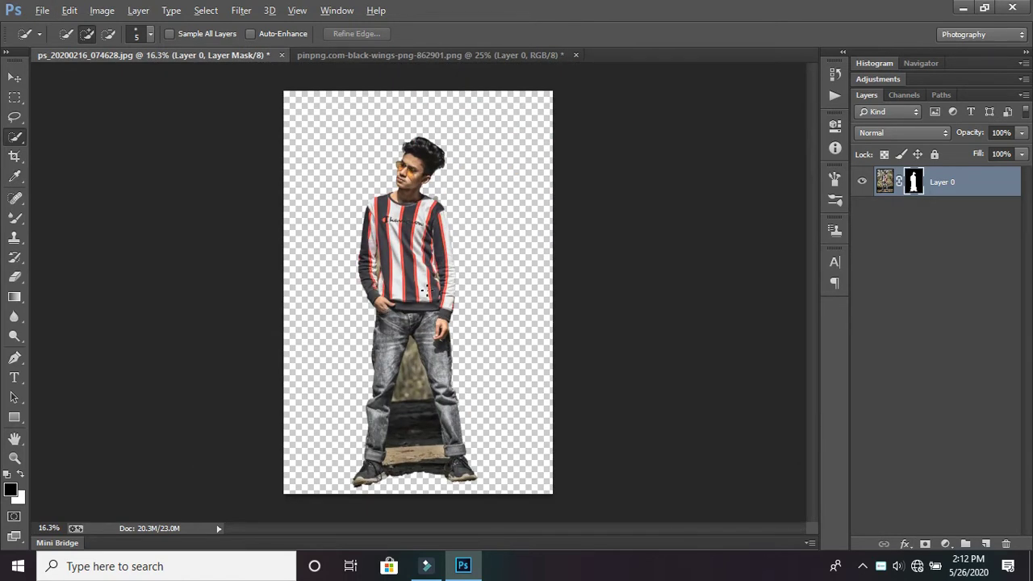
scroll(425, 289, "down", 1)
scroll(426, 279, "up", 1)
scroll(427, 267, "up", 2)
scroll(430, 251, "up", 3)
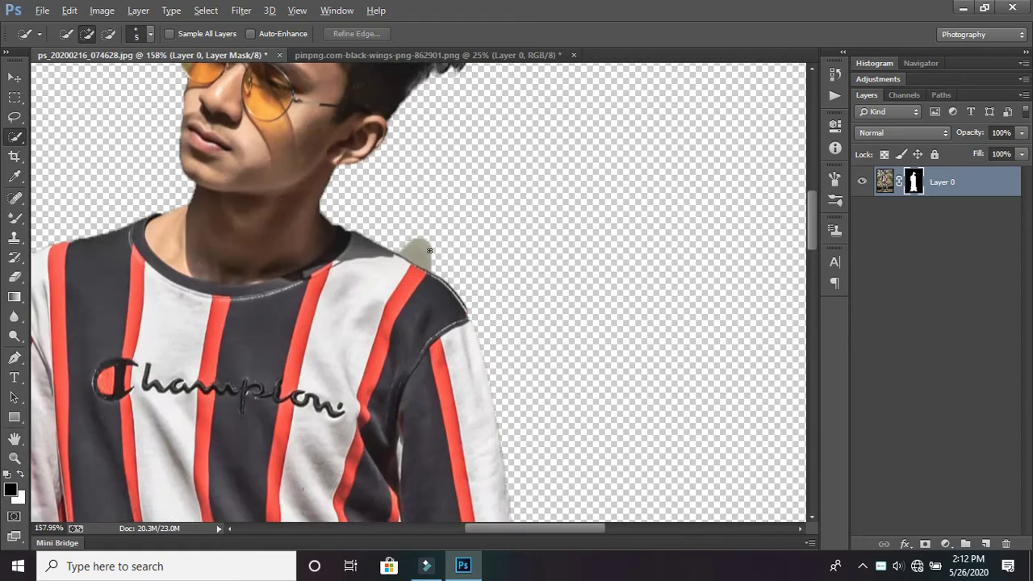
scroll(395, 271, "up", 2)
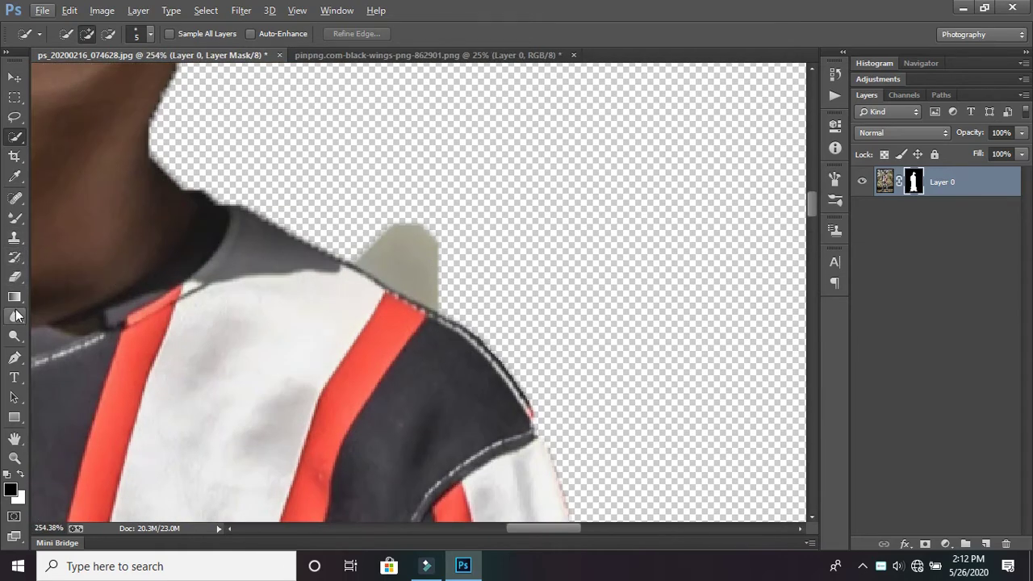
Pick the Eraser and delete the mistaken eraser stroke from History.
left_click(14, 276)
left_click_drag(478, 191, 444, 207)
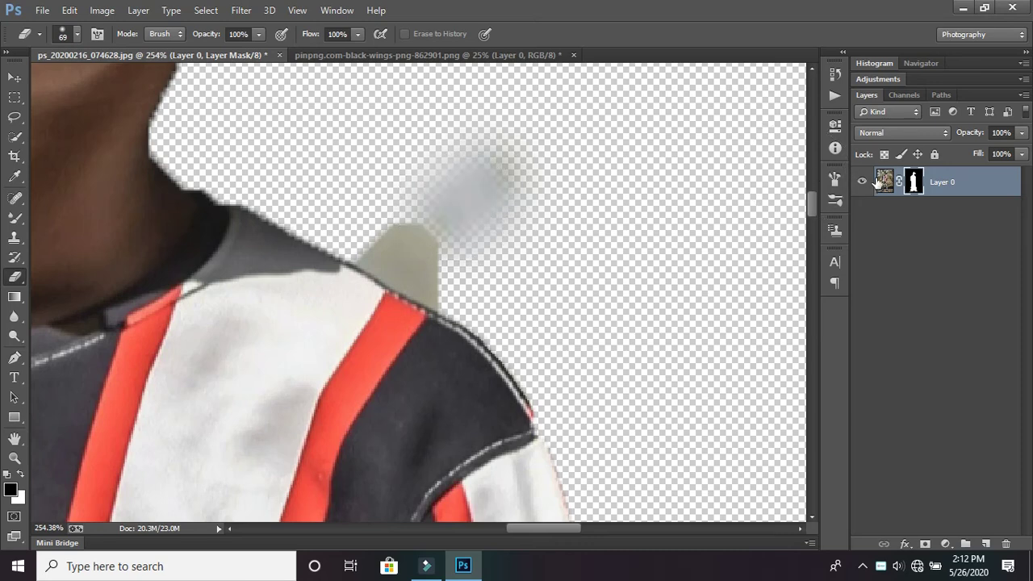
left_click(878, 180)
left_click(834, 73)
left_click(792, 234)
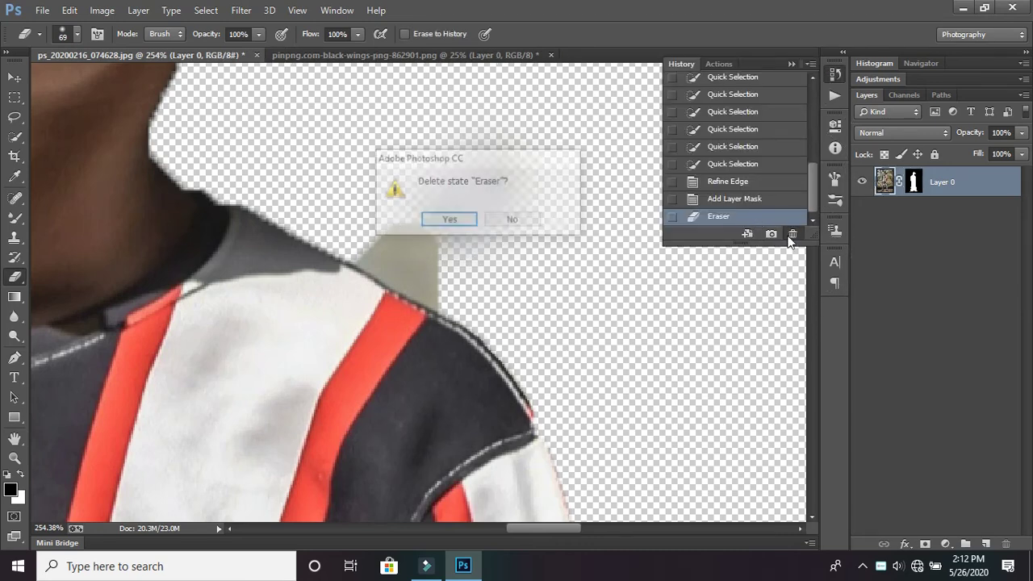
key("Return")
left_click(790, 65)
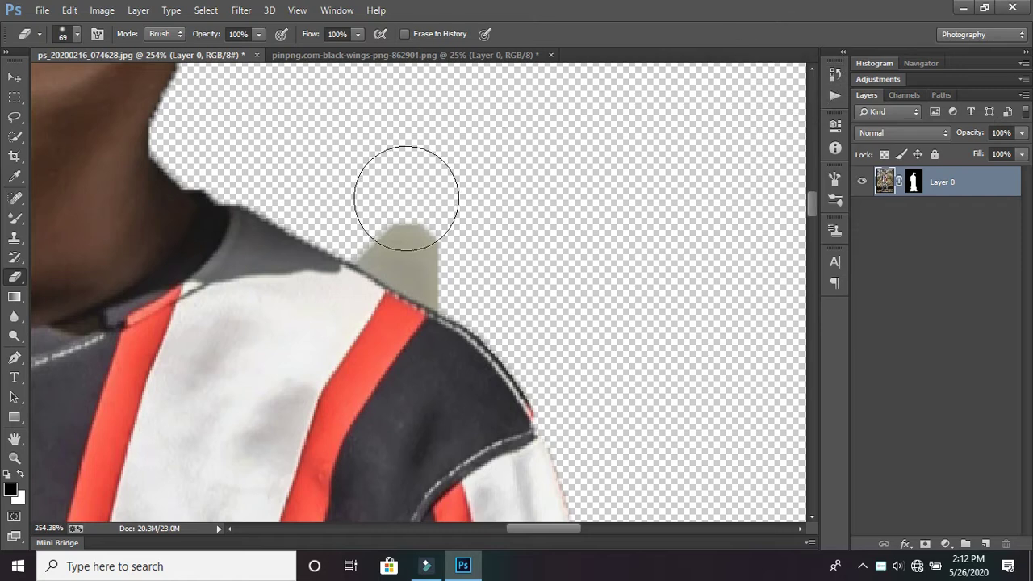
Set a soft eraser brush and erase the grey remnant along the shoulder edge.
right_click(436, 198)
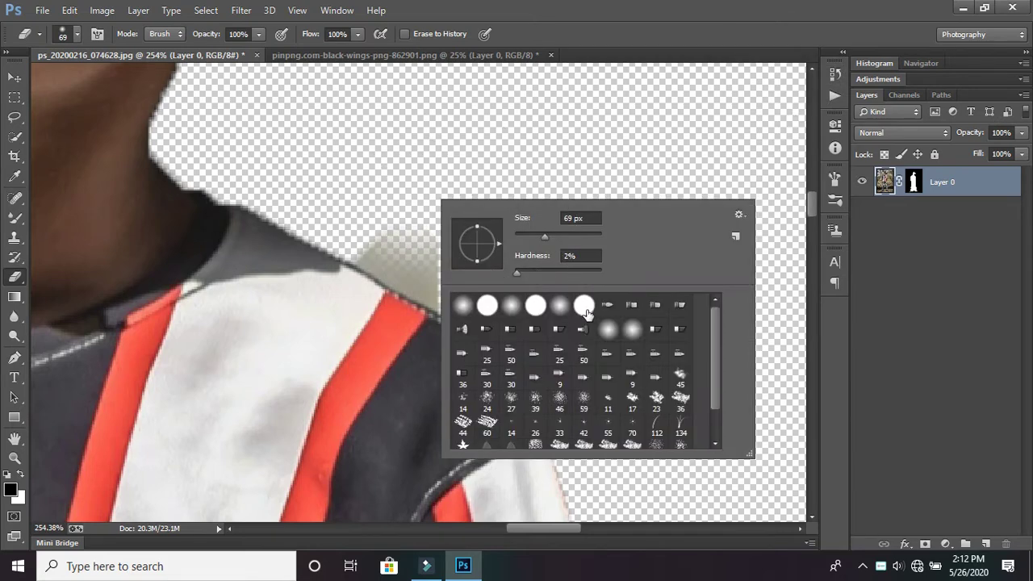
left_click(367, 181)
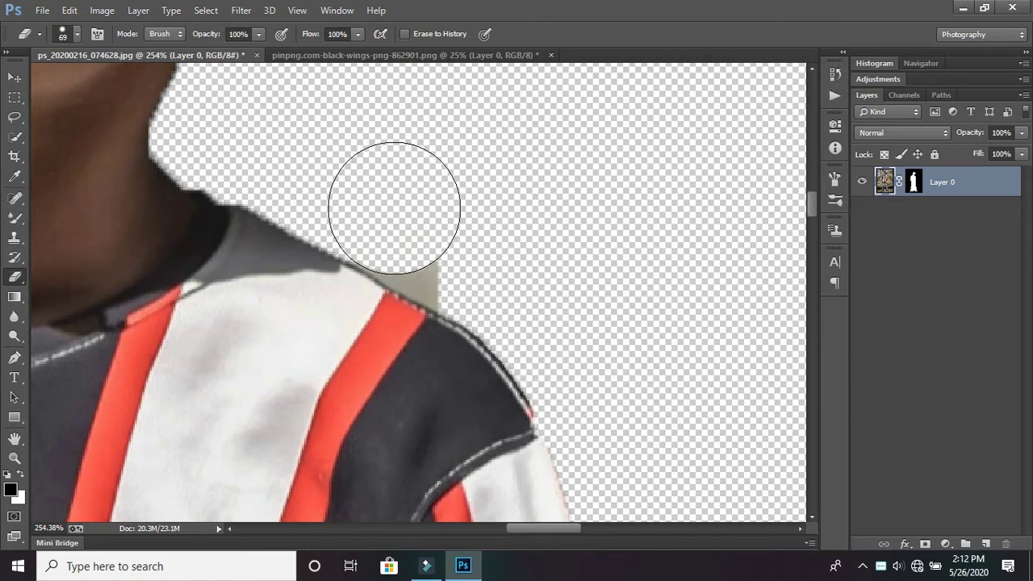
left_click_drag(394, 208, 440, 239)
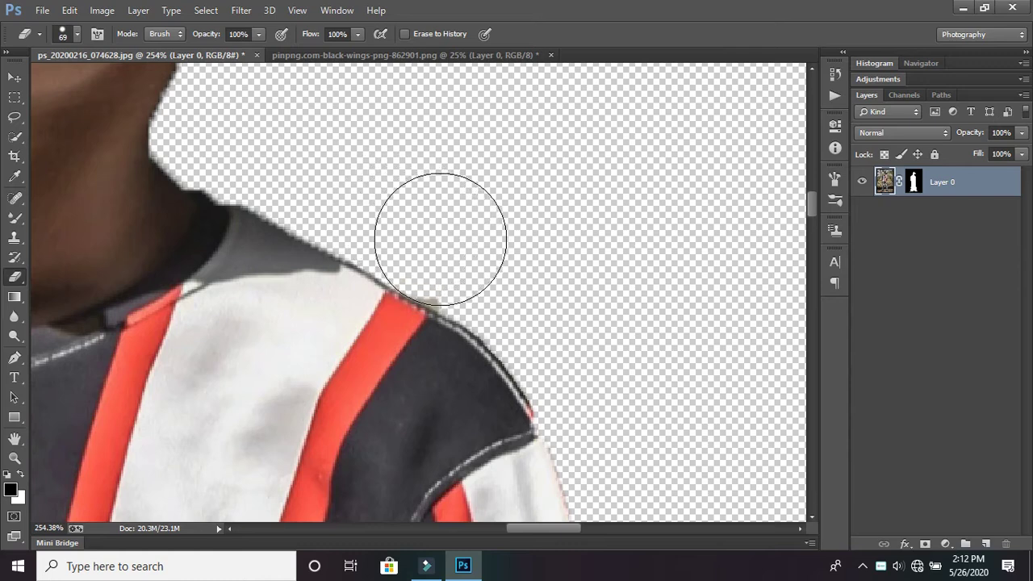
scroll(290, 150, "down", 3)
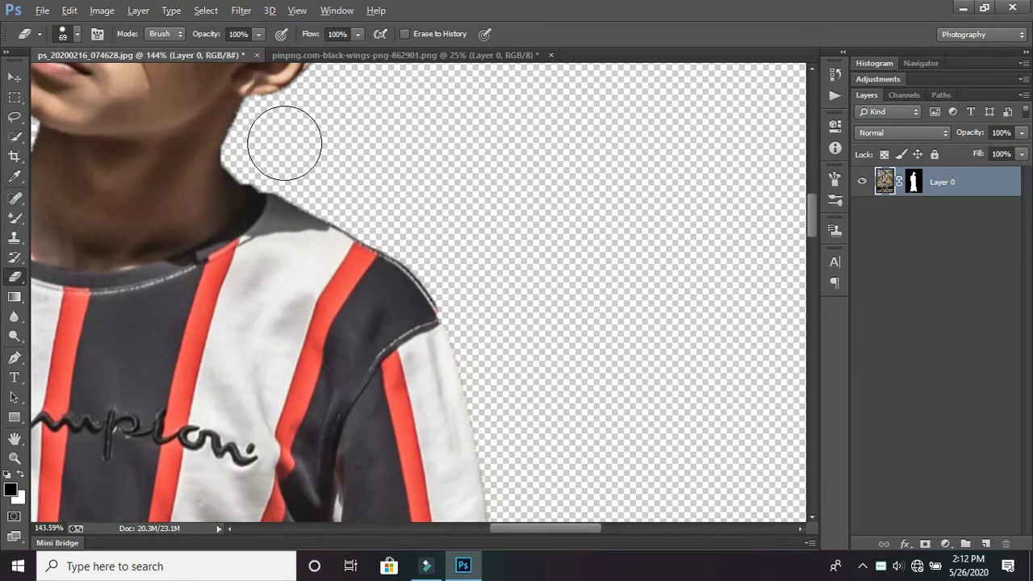
scroll(284, 143, "up", 2)
scroll(272, 104, "up", 3)
scroll(334, 172, "up", 3)
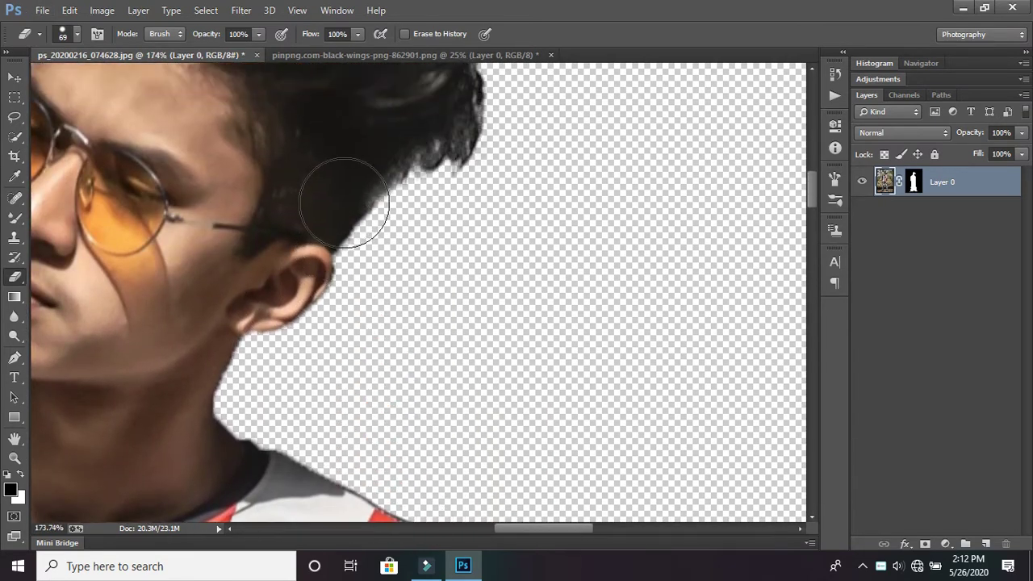
scroll(482, 196, "down", 1)
Shrink the eraser brush and clean stray pixels along the hair edge.
left_click_drag(484, 194, 454, 204)
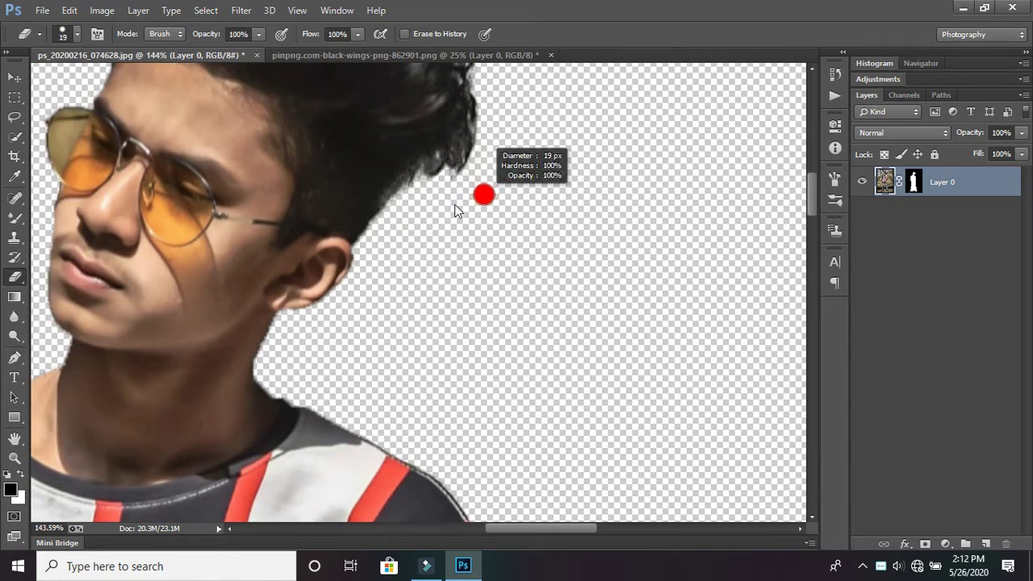
right_click(454, 203)
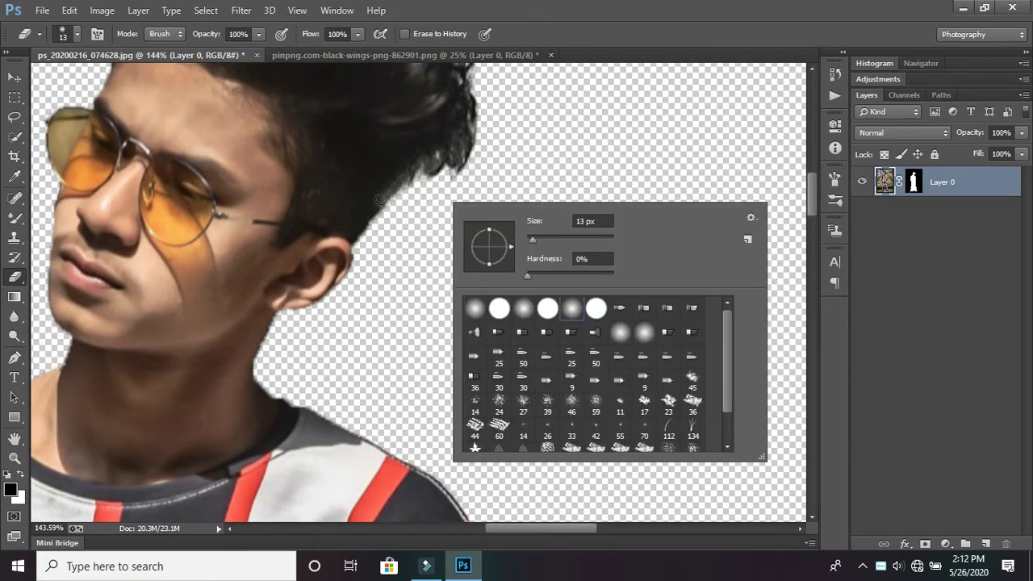
scroll(407, 207, "up", 3)
scroll(406, 207, "up", 3)
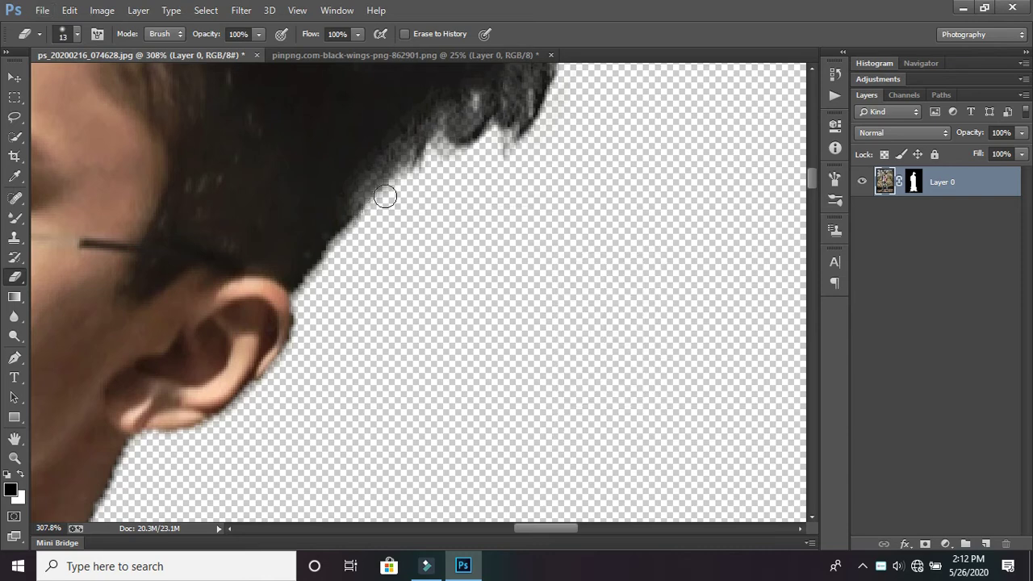
key("Return")
left_click_drag(425, 148, 456, 154)
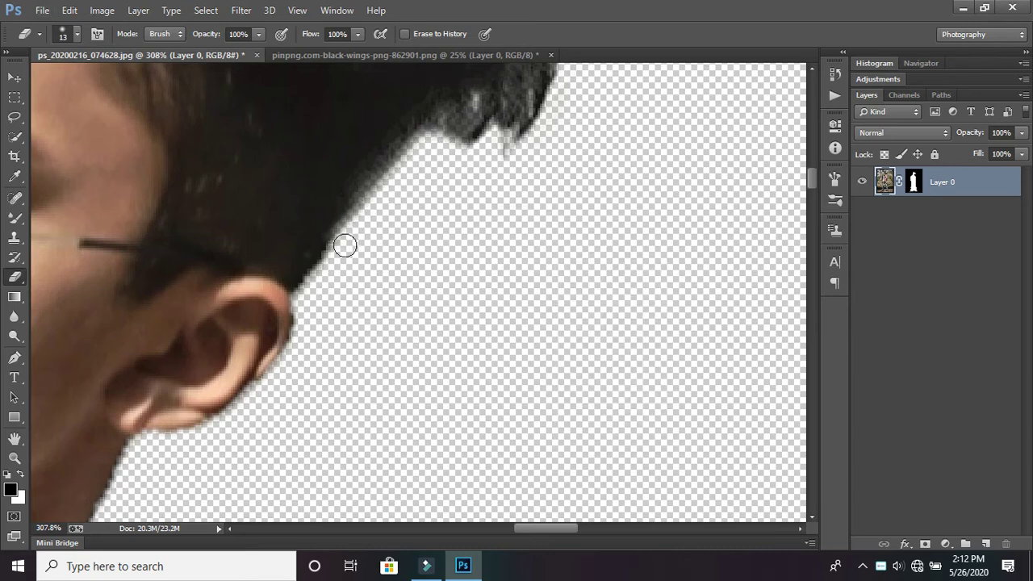
scroll(463, 215, "down", 3)
scroll(451, 213, "down", 2)
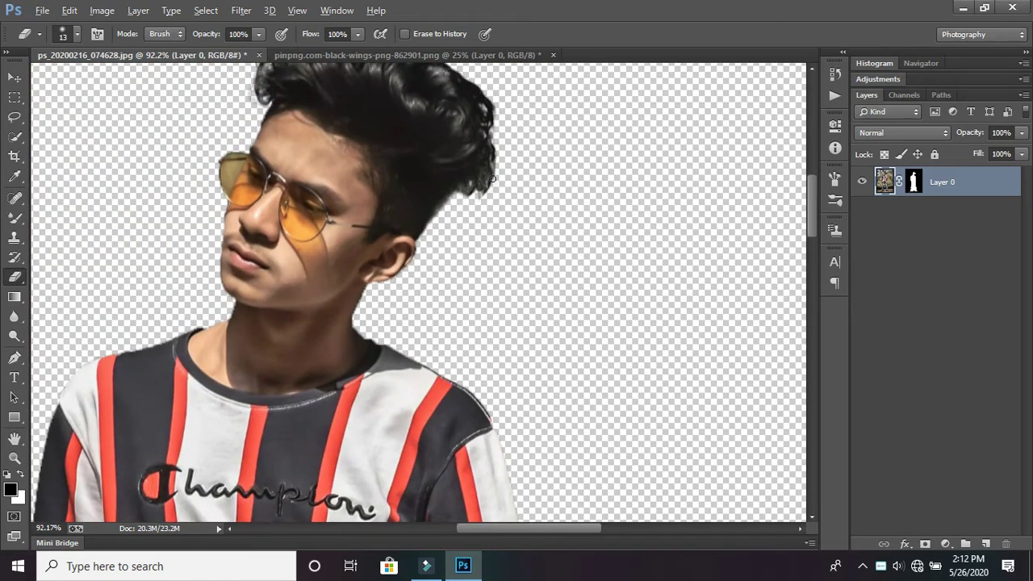
scroll(403, 170, "up", 2)
scroll(315, 157, "up", 3)
scroll(452, 217, "down", 1)
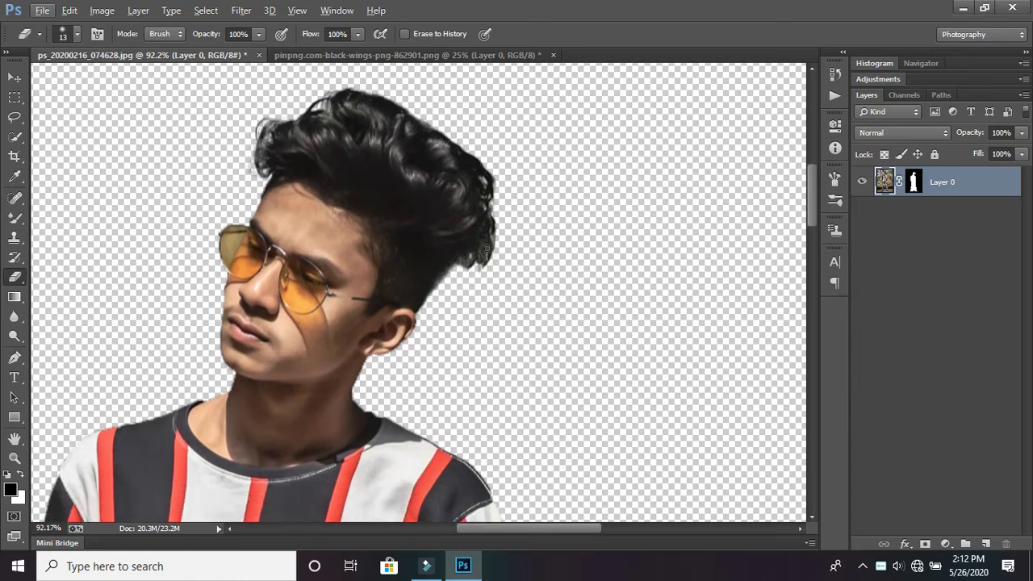
scroll(436, 226, "down", 2)
scroll(371, 190, "down", 2)
scroll(339, 167, "down", 2)
scroll(339, 167, "up", 2)
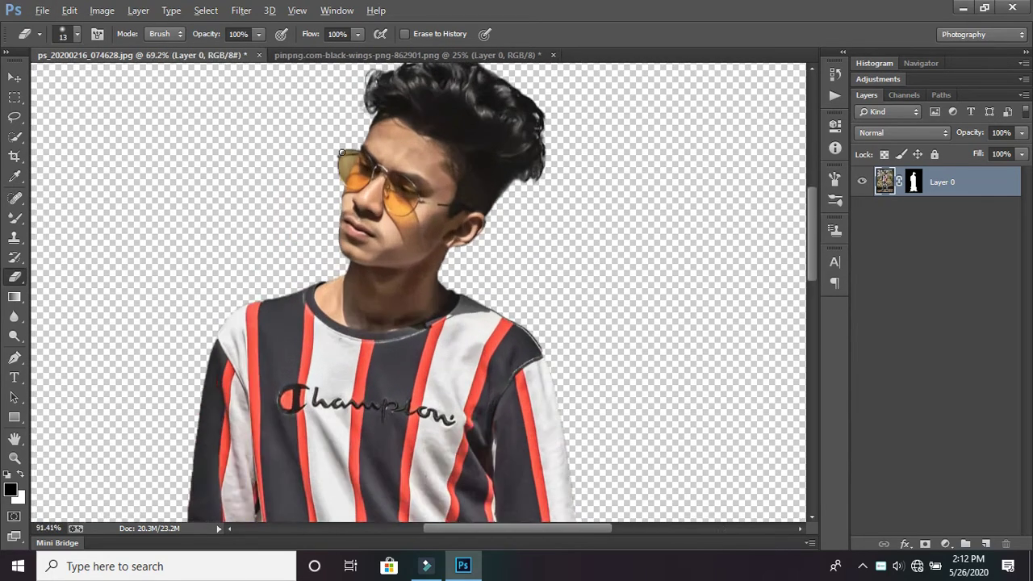
scroll(331, 185, "up", 3)
scroll(315, 210, "up", 2)
scroll(302, 227, "up", 1)
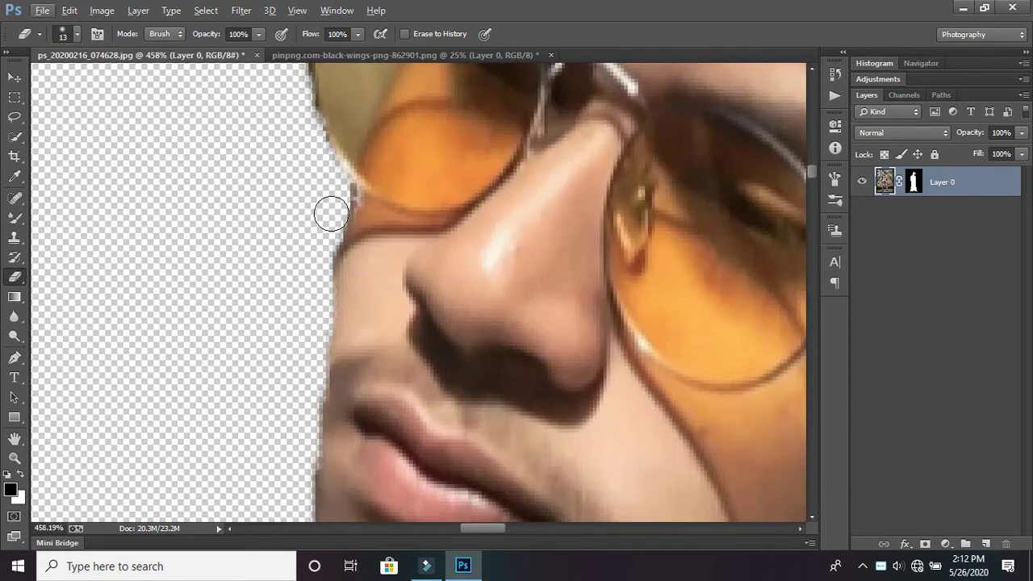
scroll(308, 290, "down", 1)
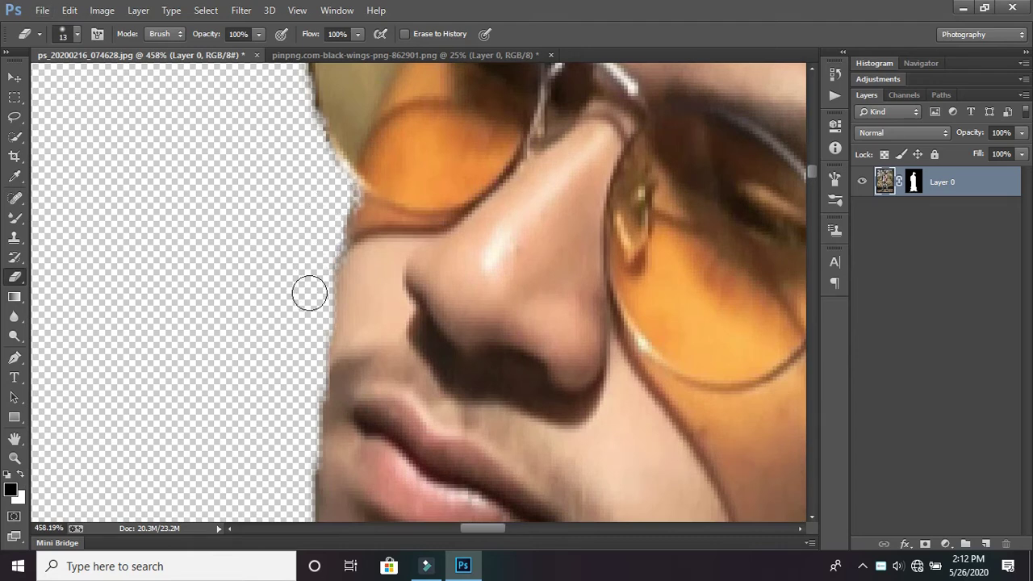
scroll(269, 234, "down", 2)
scroll(328, 238, "up", 1)
scroll(346, 239, "up", 1)
scroll(346, 239, "down", 3)
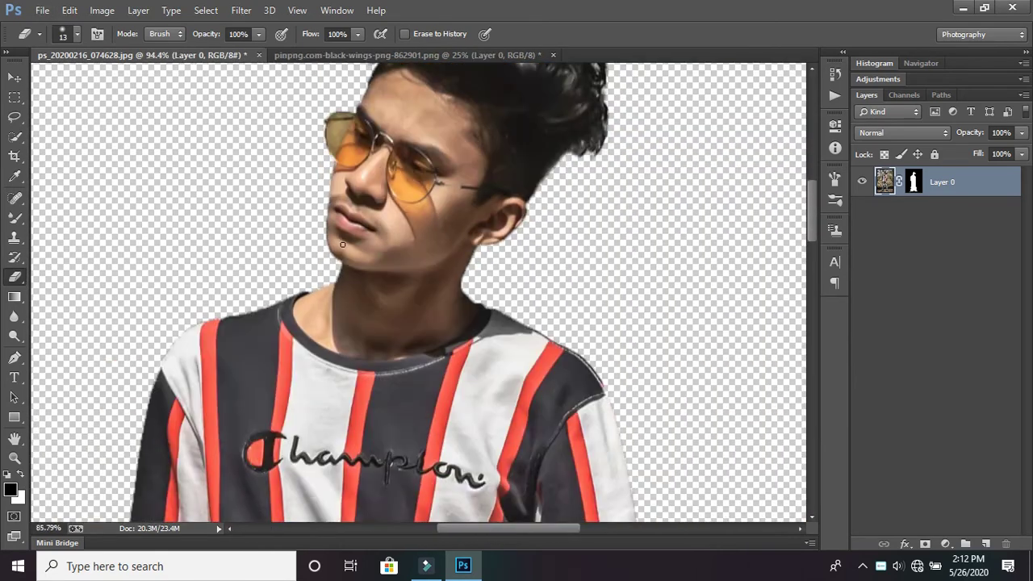
scroll(335, 243, "down", 1)
Zoom in and erase the orange fringe at the jeans cuff.
scroll(328, 229, "down", 1)
scroll(335, 238, "down", 3)
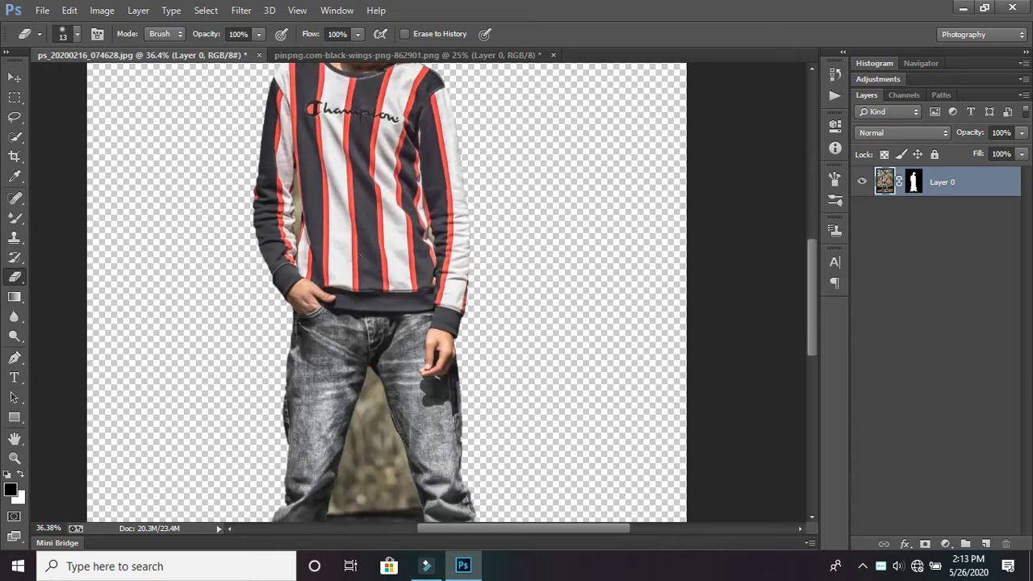
scroll(343, 246, "down", 1)
scroll(346, 250, "down", 1)
scroll(347, 250, "down", 2)
scroll(347, 251, "down", 1)
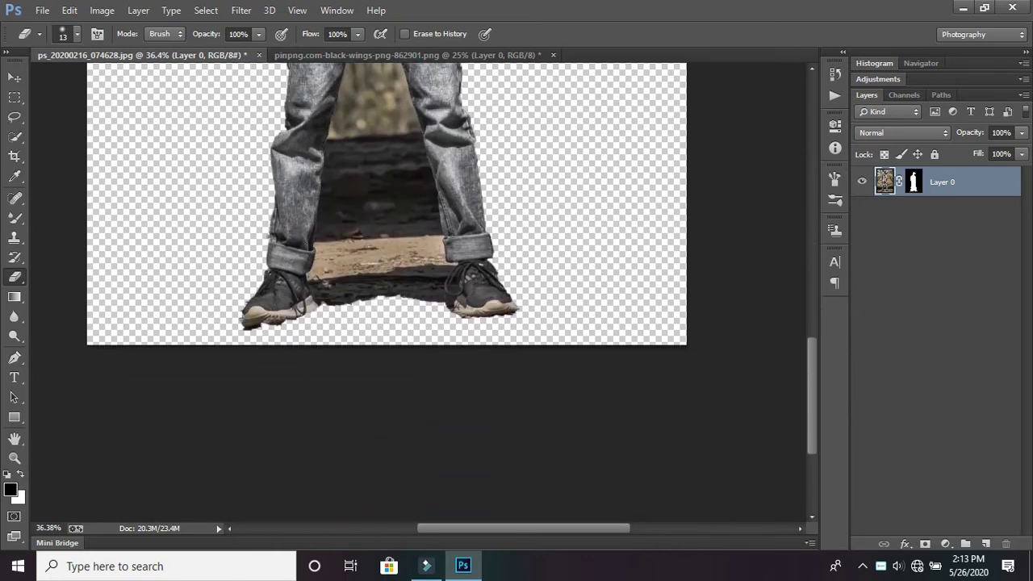
scroll(231, 237, "up", 4)
scroll(287, 265, "up", 1)
scroll(287, 265, "up", 1)
scroll(299, 260, "up", 3)
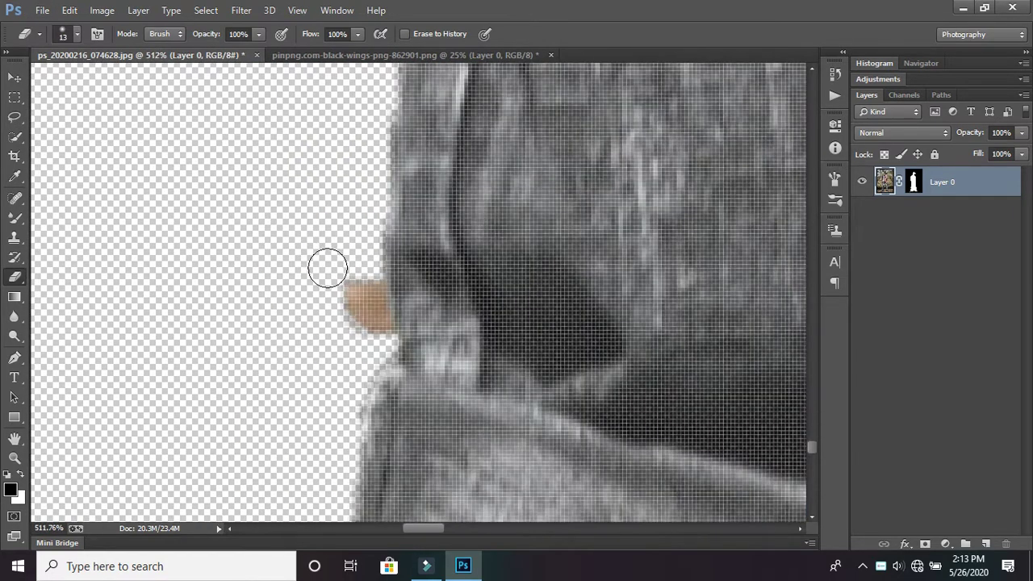
mouse_move(352, 286)
left_mouse_down()
mouse_move(367, 300)
mouse_move(363, 339)
mouse_move(347, 323)
mouse_move(373, 334)
mouse_move(373, 297)
left_mouse_up()
Erase the dark fringe along the shoe's toe and the shadow under its sole.
scroll(373, 298, "down", 4)
scroll(364, 295, "down", 2)
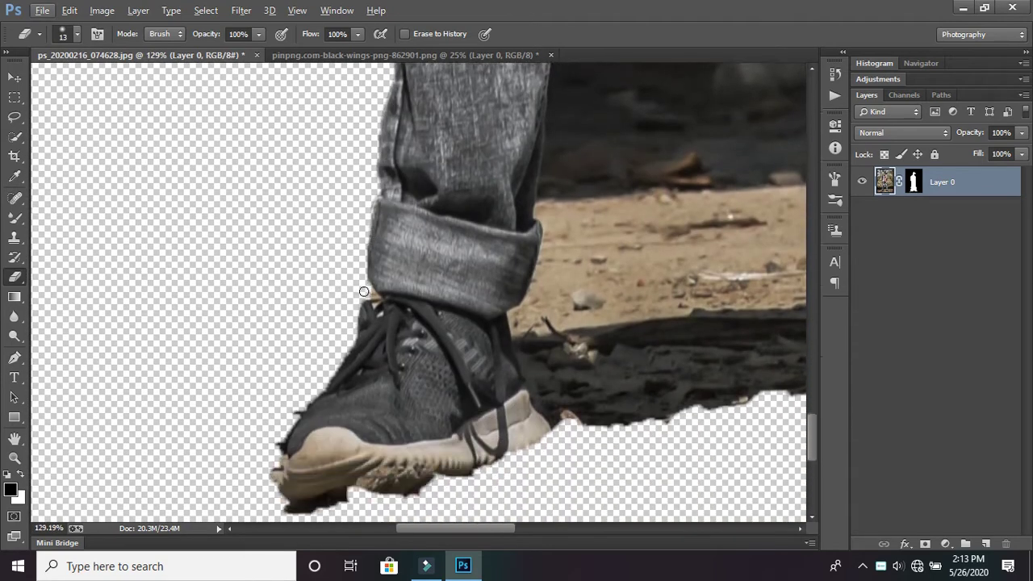
scroll(347, 290, "down", 2)
scroll(310, 277, "down", 2)
scroll(310, 276, "up", 3)
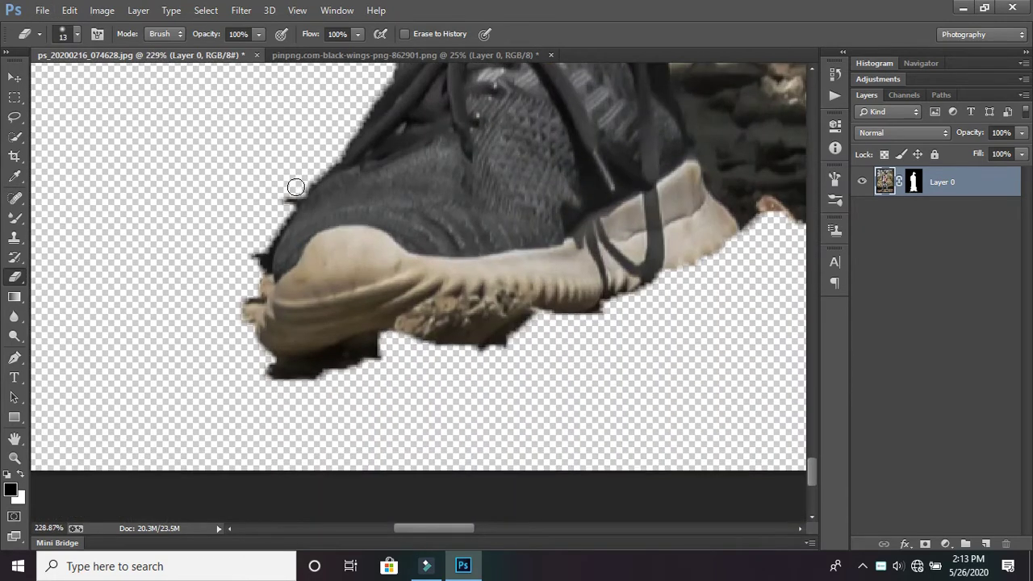
left_click_drag(295, 186, 253, 275)
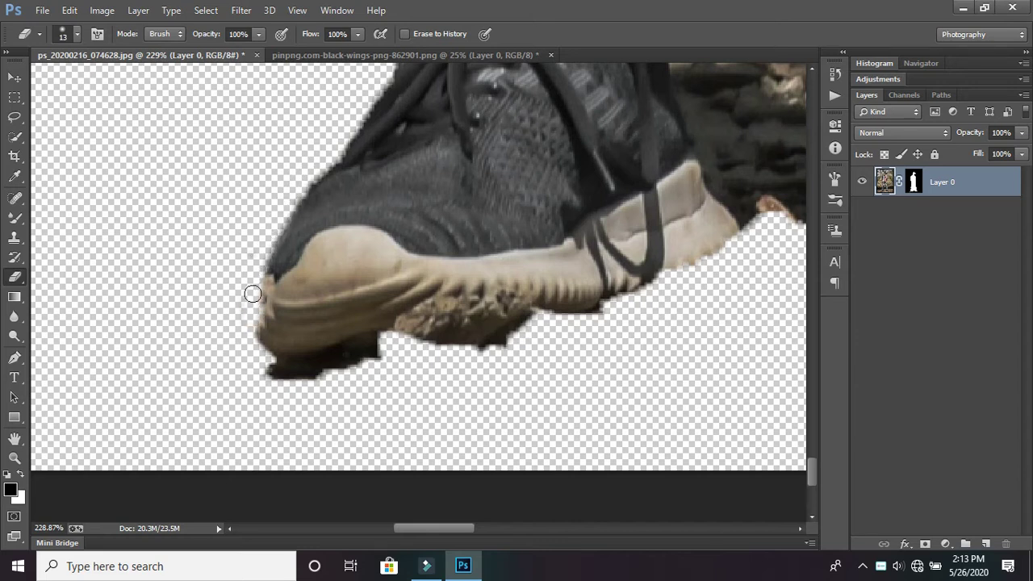
mouse_move(260, 350)
left_mouse_down()
mouse_move(289, 367)
mouse_move(374, 349)
left_mouse_up()
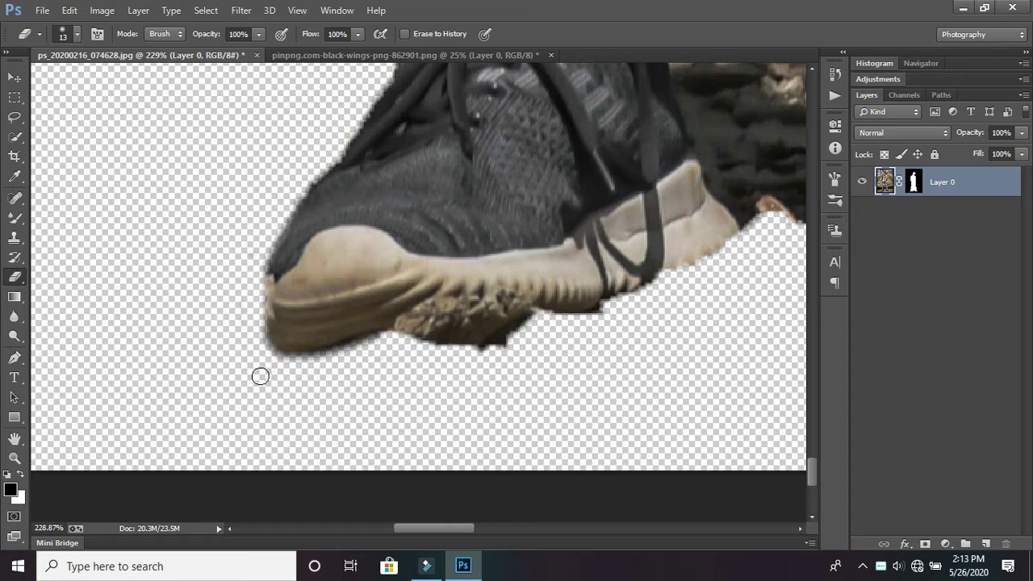
left_click_drag(380, 345, 525, 330)
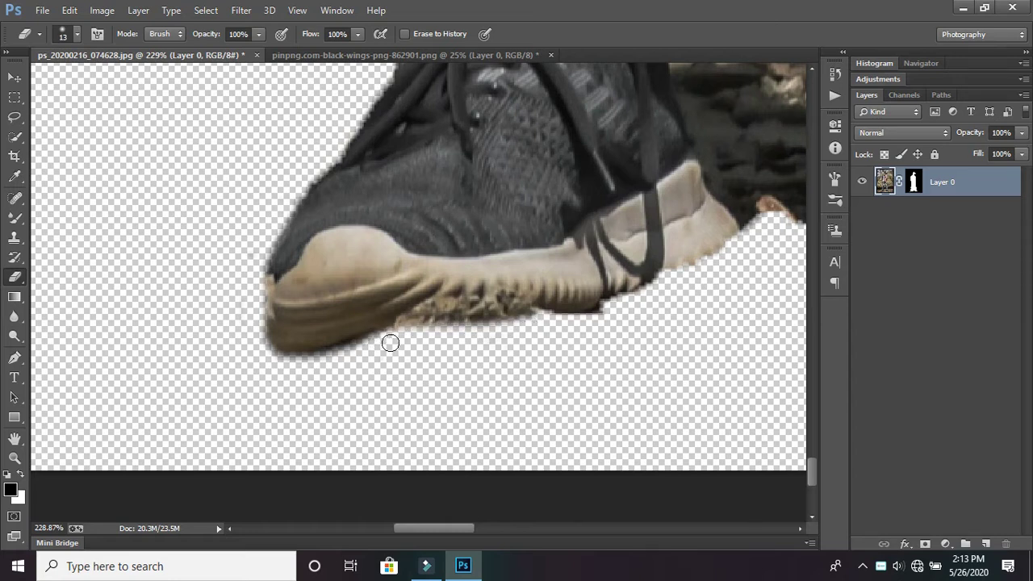
left_click_drag(389, 343, 268, 359)
Erase the dark edge along the sole's bottom and the background beside the heel.
scroll(518, 386, "down", 3)
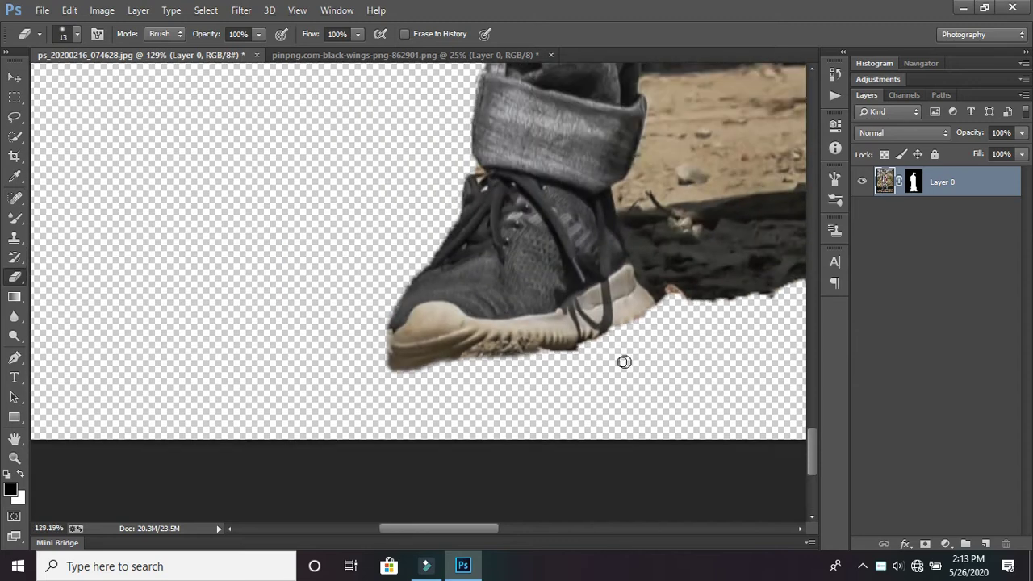
scroll(622, 362, "up", 3)
mouse_move(604, 350)
left_mouse_down()
mouse_move(549, 343)
mouse_move(481, 357)
left_mouse_up()
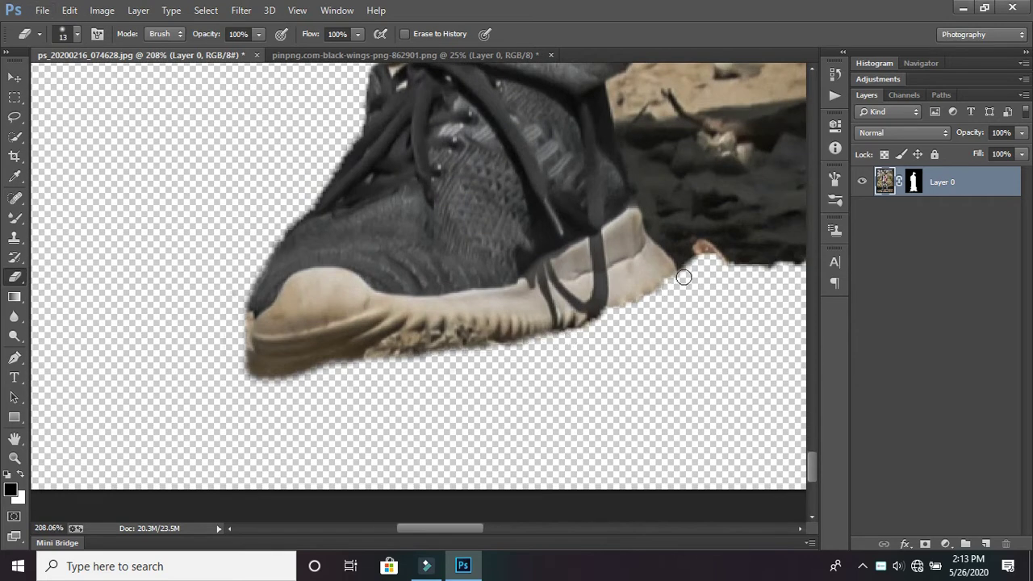
left_click_drag(684, 278, 670, 291)
scroll(676, 304, "down", 4)
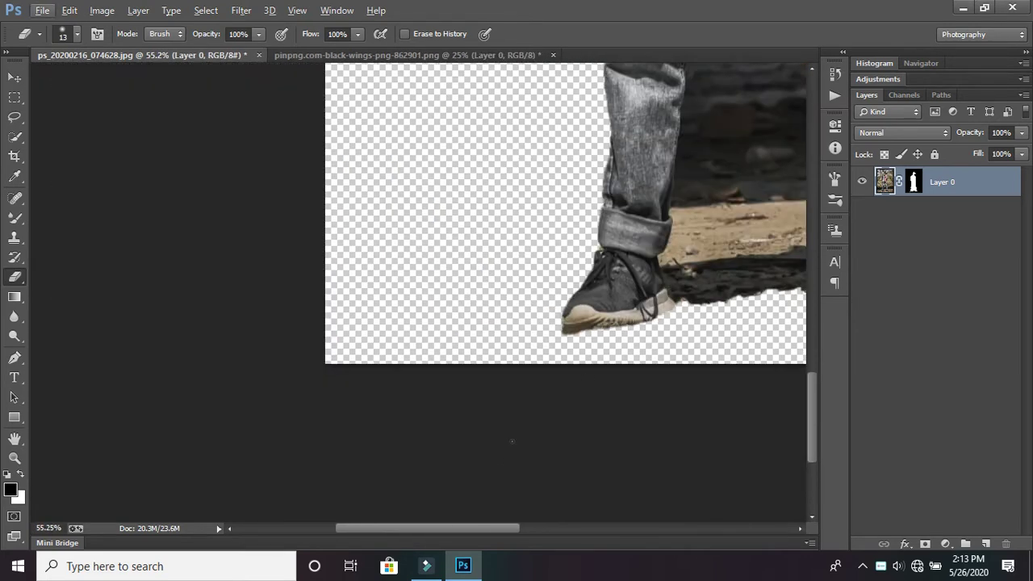
left_click_drag(465, 532, 585, 516)
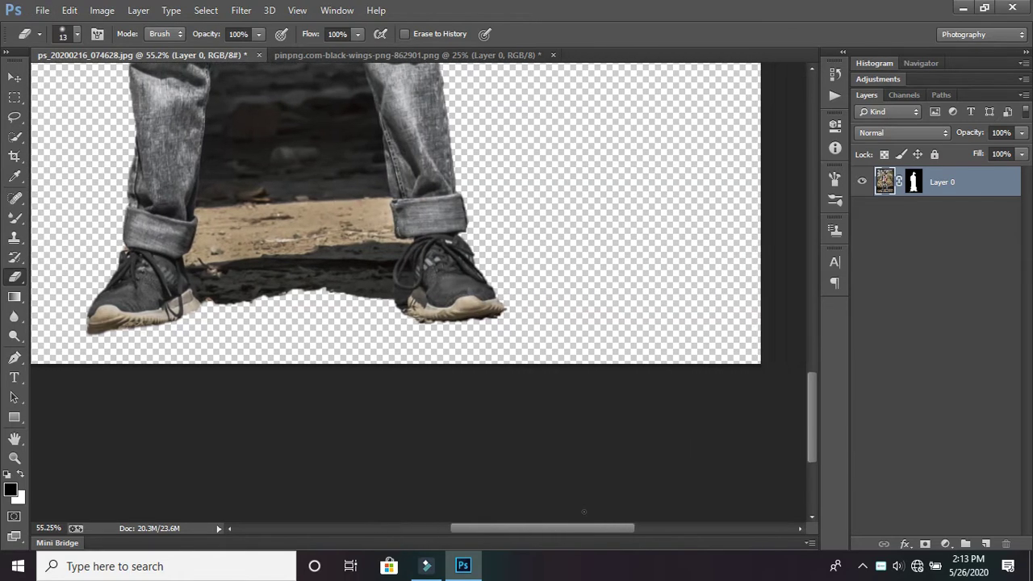
Erase the fringe down the shoe's right edge to the toe and along the sole.
scroll(490, 323, "up", 2)
scroll(516, 284, "up", 2)
scroll(517, 284, "up", 2)
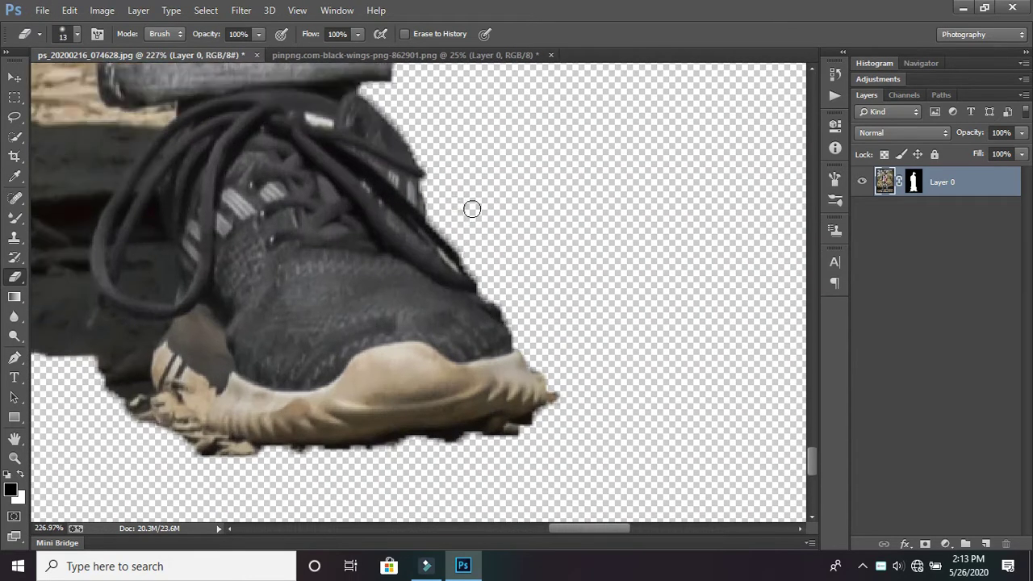
mouse_move(500, 306)
left_mouse_down()
mouse_move(550, 411)
mouse_move(458, 440)
left_mouse_up()
scroll(484, 431, "up", 1)
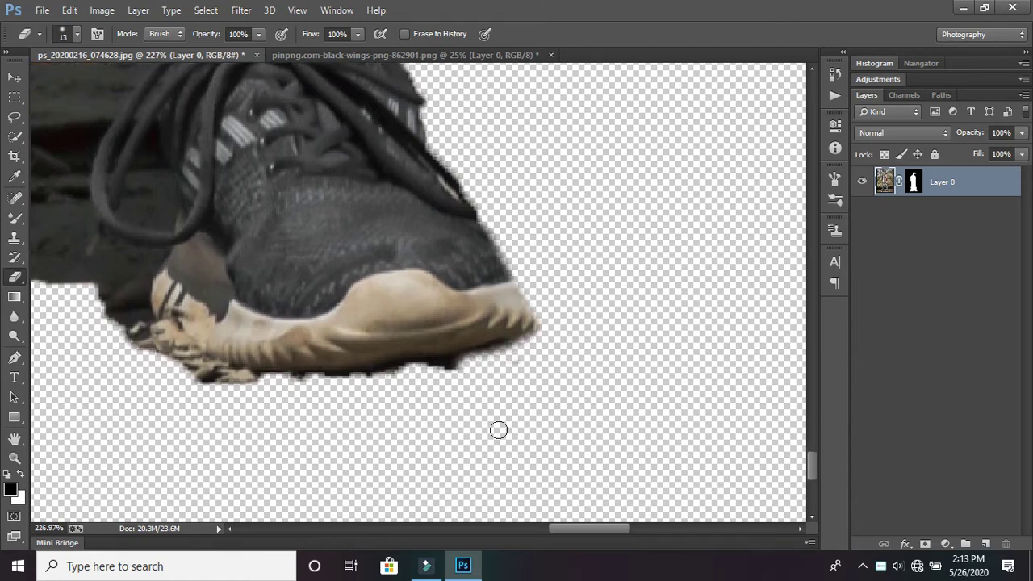
scroll(495, 428, "up", 1)
scroll(496, 384, "down", 1)
mouse_move(521, 345)
left_mouse_down()
mouse_move(344, 376)
mouse_move(316, 369)
left_mouse_up()
Erase the dark fringe and smudges below the other sole, including its lower right.
scroll(314, 367, "down", 1)
scroll(318, 371, "down", 1)
scroll(323, 372, "up", 1)
scroll(331, 376, "down", 1)
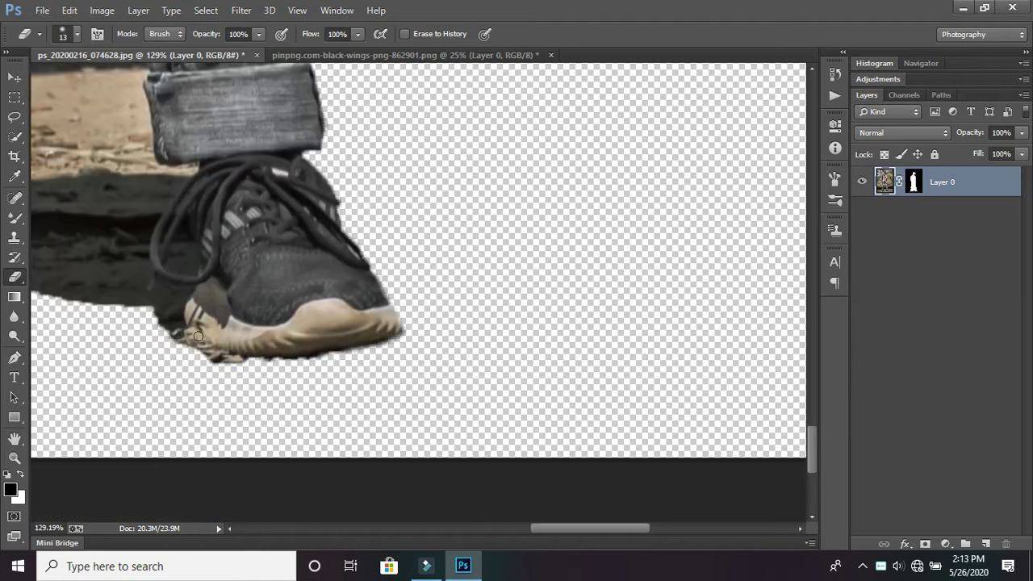
scroll(341, 382, "up", 1)
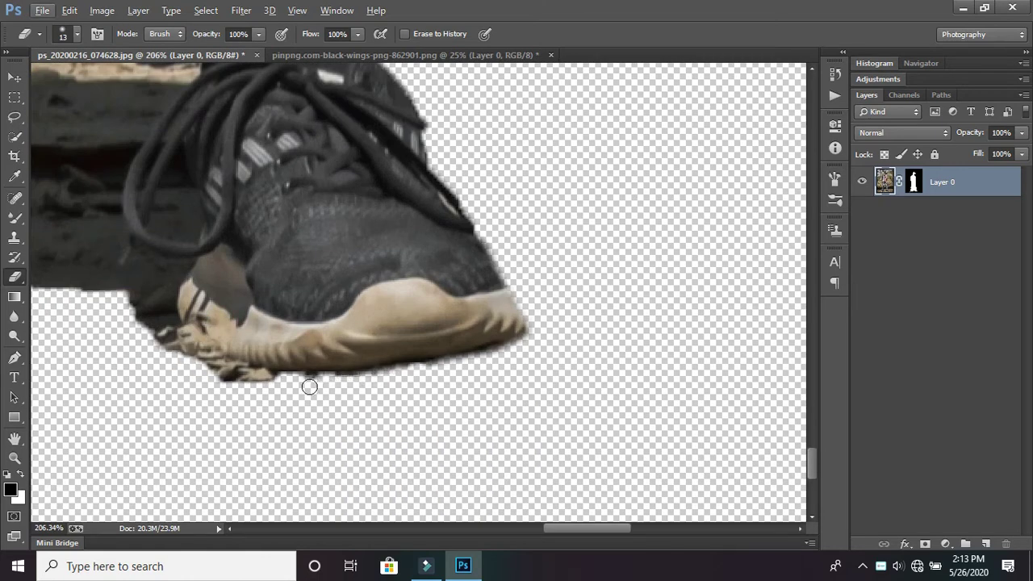
mouse_move(268, 387)
left_mouse_down()
mouse_move(221, 374)
mouse_move(151, 334)
mouse_move(174, 337)
left_mouse_up()
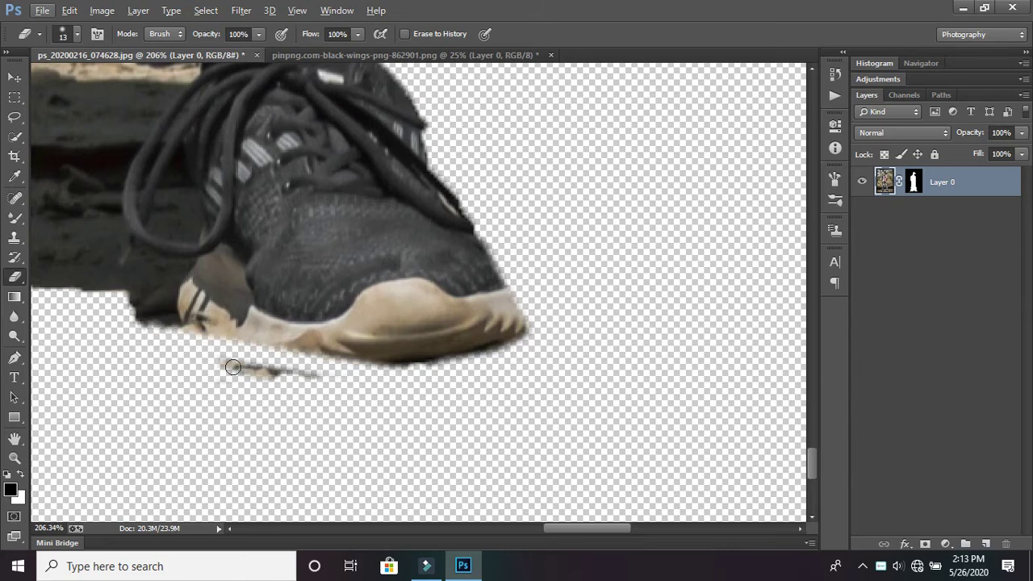
left_click_drag(232, 368, 316, 378)
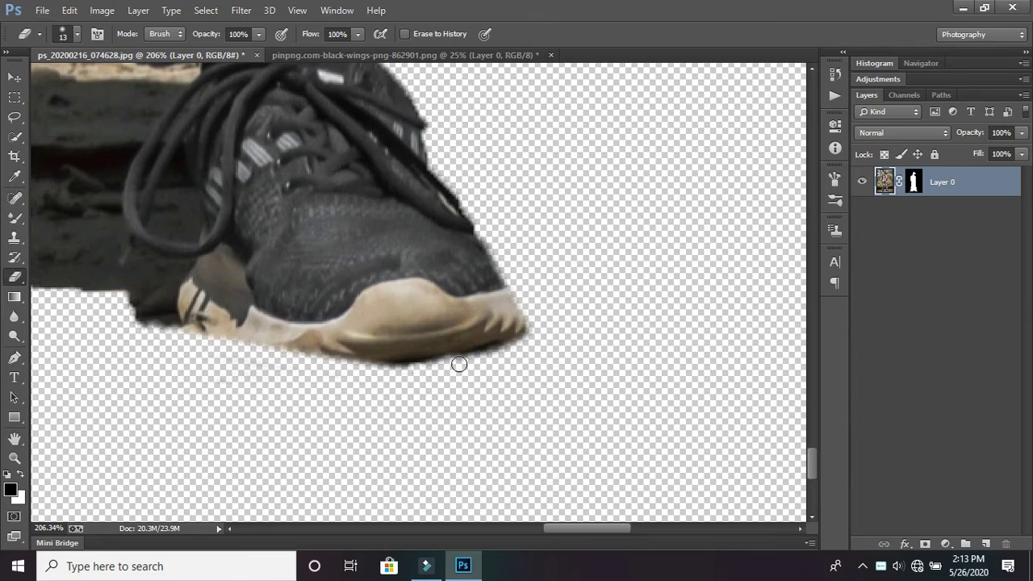
left_click_drag(458, 363, 517, 348)
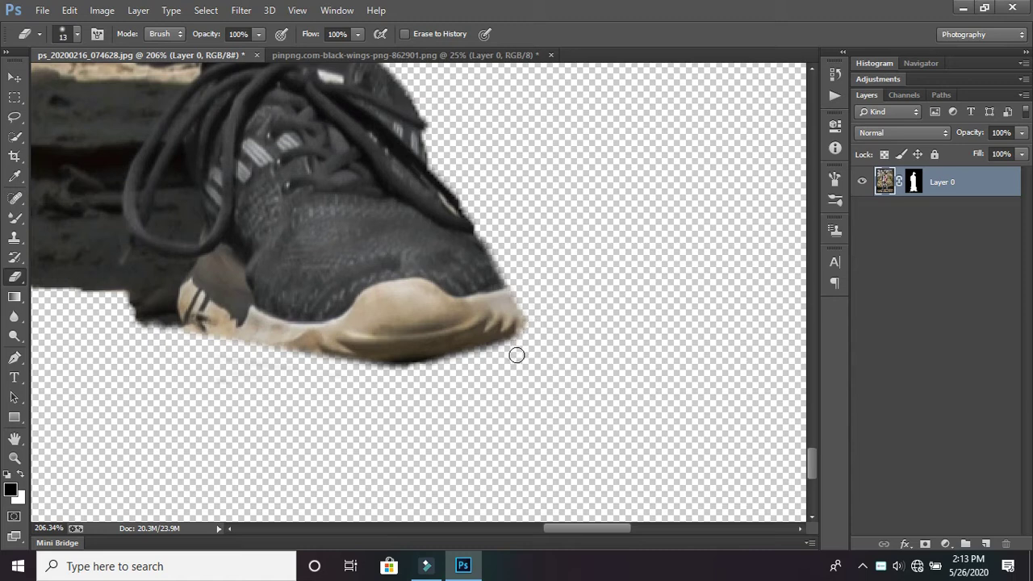
Remove the remaining dark fringe beneath that sole.
scroll(526, 303, "down", 2)
scroll(526, 304, "down", 2)
scroll(250, 310, "up", 3)
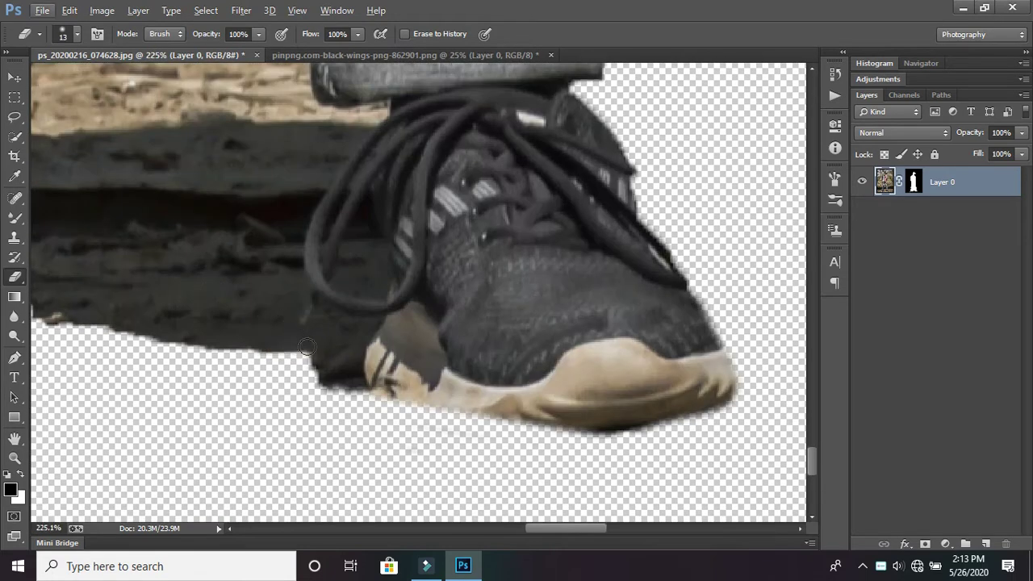
scroll(315, 359, "up", 2)
scroll(315, 359, "down", 1)
mouse_move(384, 390)
left_mouse_down()
mouse_move(364, 387)
mouse_move(330, 346)
mouse_move(355, 384)
mouse_move(288, 345)
left_mouse_up()
Erase the shadow left under the shoe's toe.
scroll(283, 345, "down", 3)
scroll(279, 346, "down", 1)
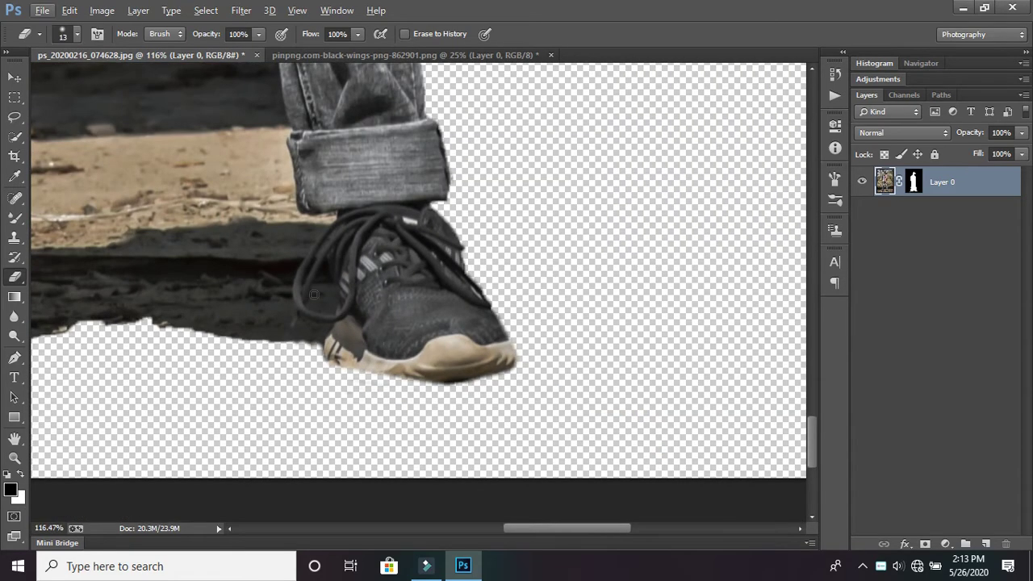
scroll(282, 236, "up", 2)
scroll(364, 238, "up", 1)
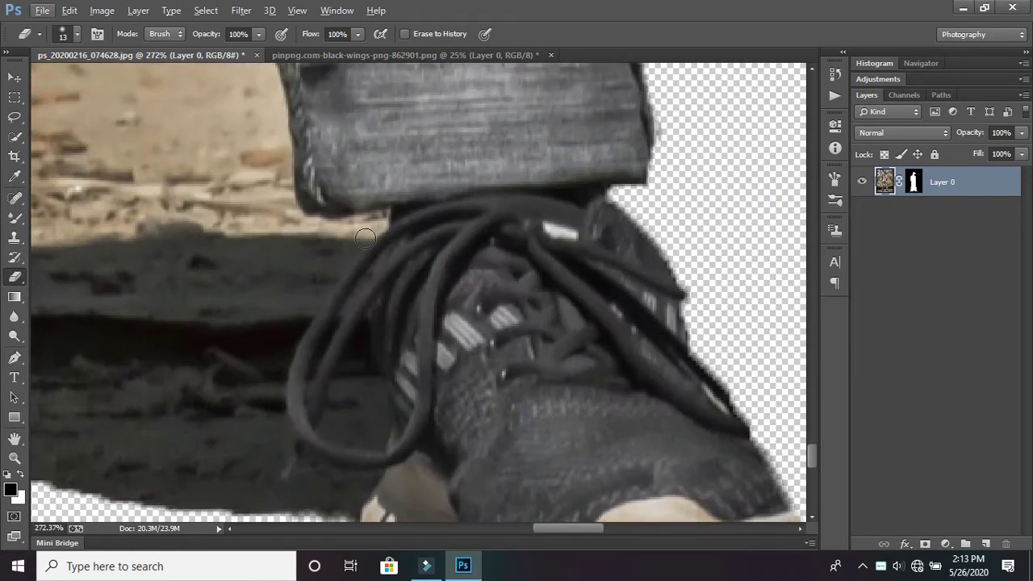
scroll(380, 231, "down", 2)
scroll(242, 234, "down", 2)
scroll(121, 238, "down", 2)
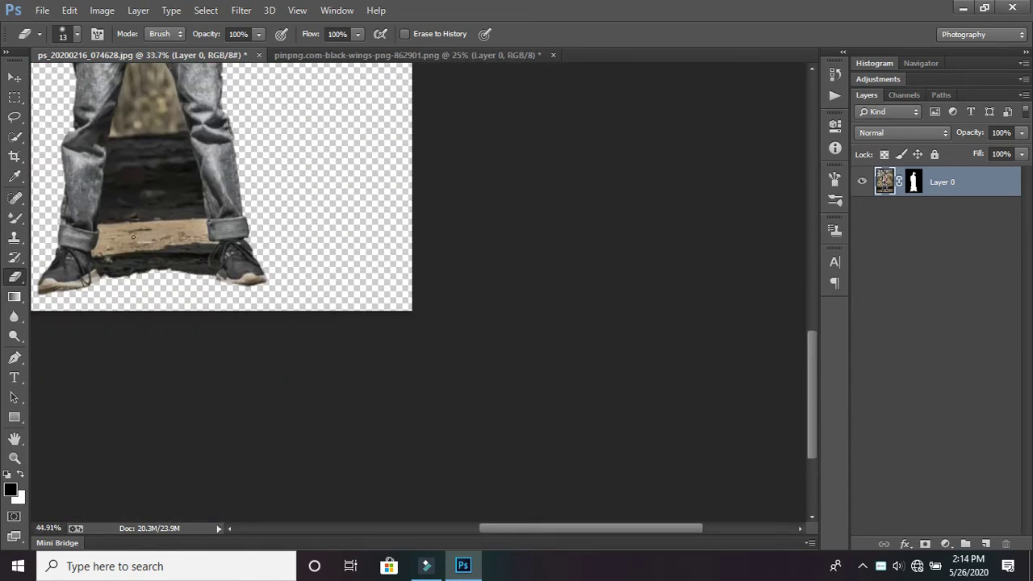
scroll(99, 239, "up", 1)
scroll(98, 238, "down", 3)
scroll(316, 293, "up", 1)
scroll(379, 322, "down", 2)
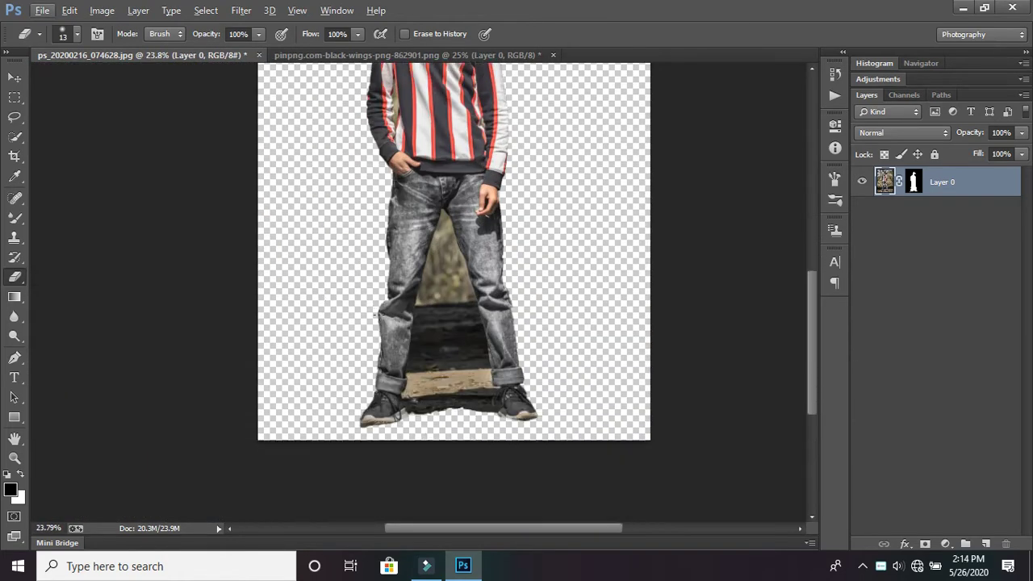
scroll(385, 330, "down", 2)
scroll(385, 329, "up", 2)
scroll(385, 331, "up", 1)
scroll(334, 396, "up", 2)
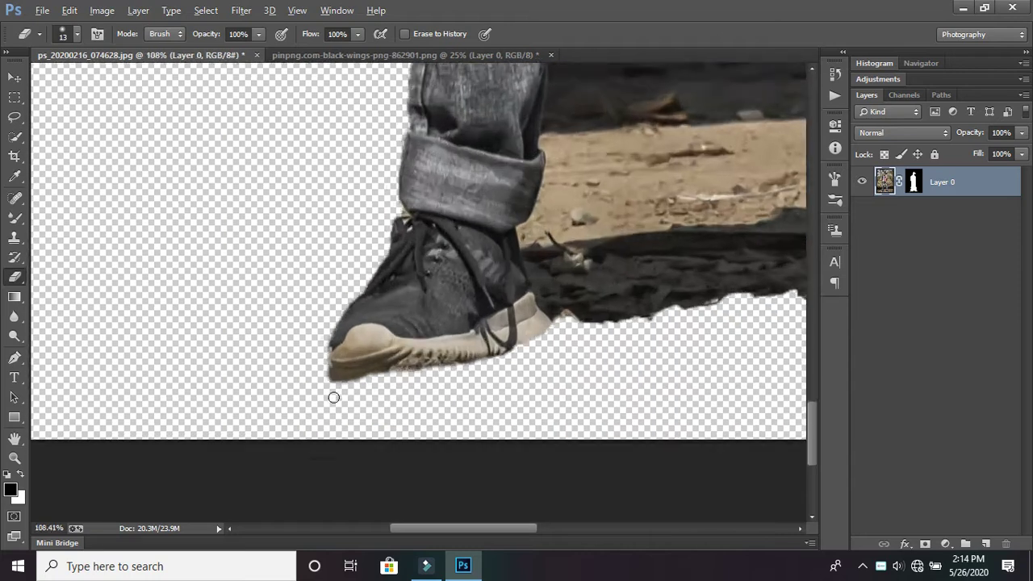
scroll(383, 375, "up", 1)
left_click_drag(383, 374, 309, 356)
Zoom in and out to inspect the cleaned shoe edges.
scroll(358, 385, "down", 2)
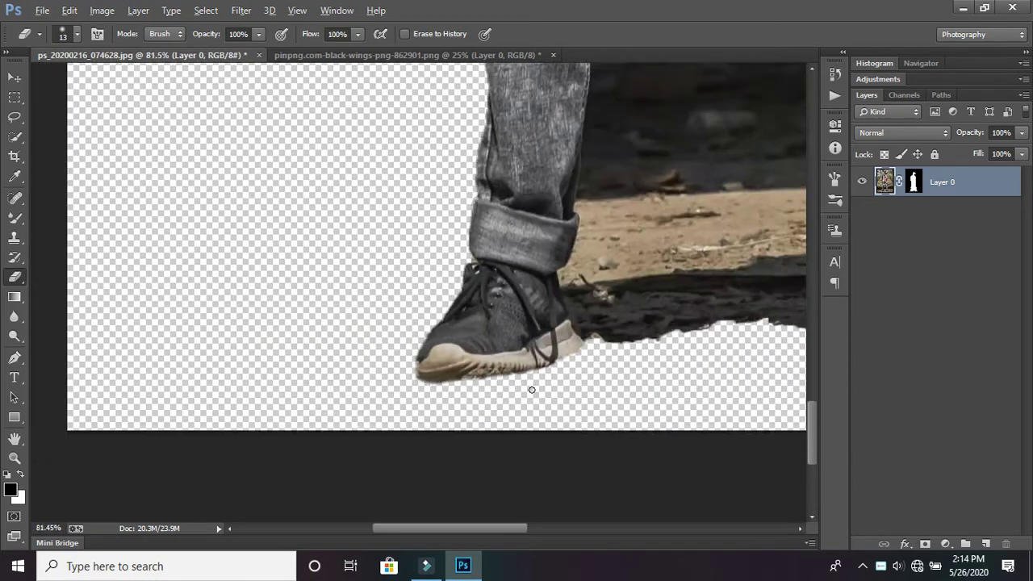
scroll(530, 392, "down", 2)
scroll(565, 363, "down", 2)
scroll(605, 339, "down", 2)
scroll(448, 419, "up", 2)
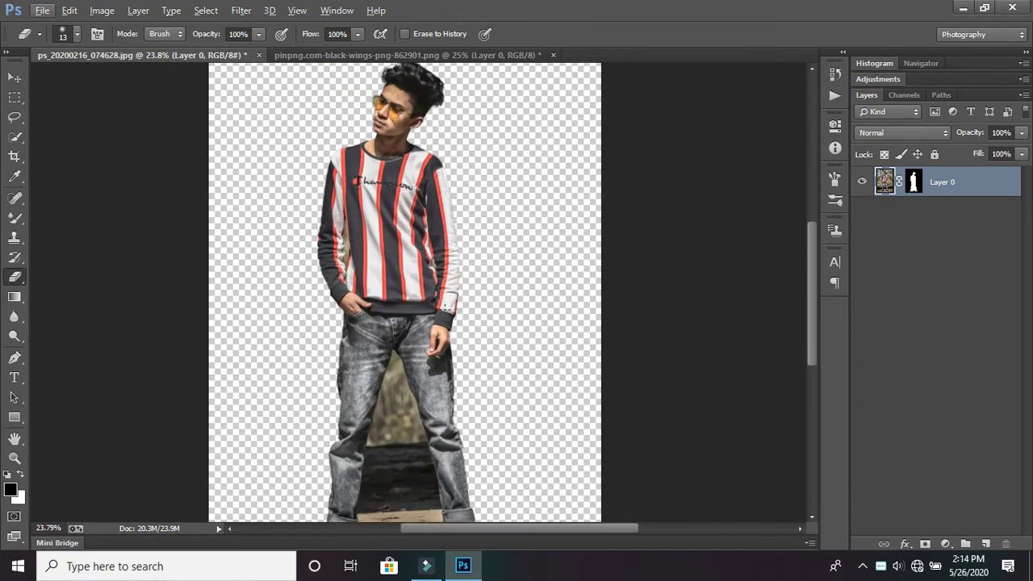
scroll(435, 452, "up", 1)
scroll(427, 476, "up", 1)
scroll(419, 493, "up", 1)
scroll(376, 311, "up", 1)
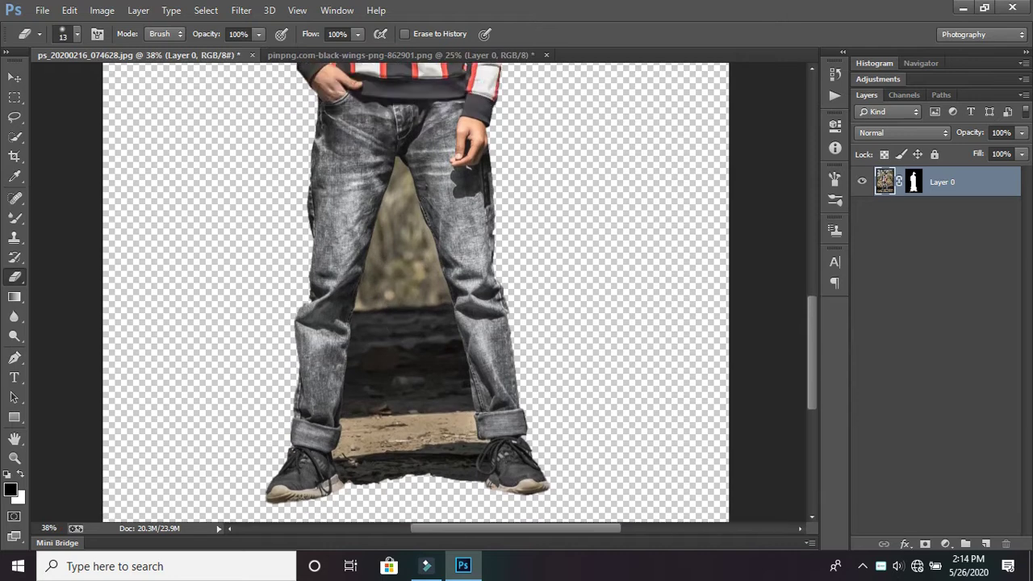
scroll(377, 311, "up", 1)
scroll(377, 312, "down", 2)
scroll(377, 311, "up", 2)
scroll(377, 311, "down", 1)
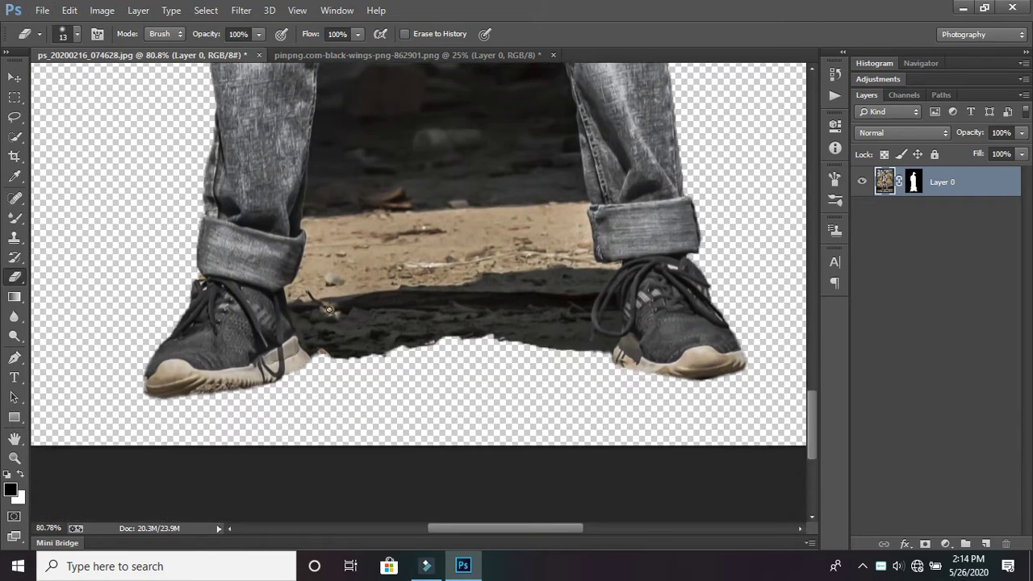
scroll(292, 293, "up", 2)
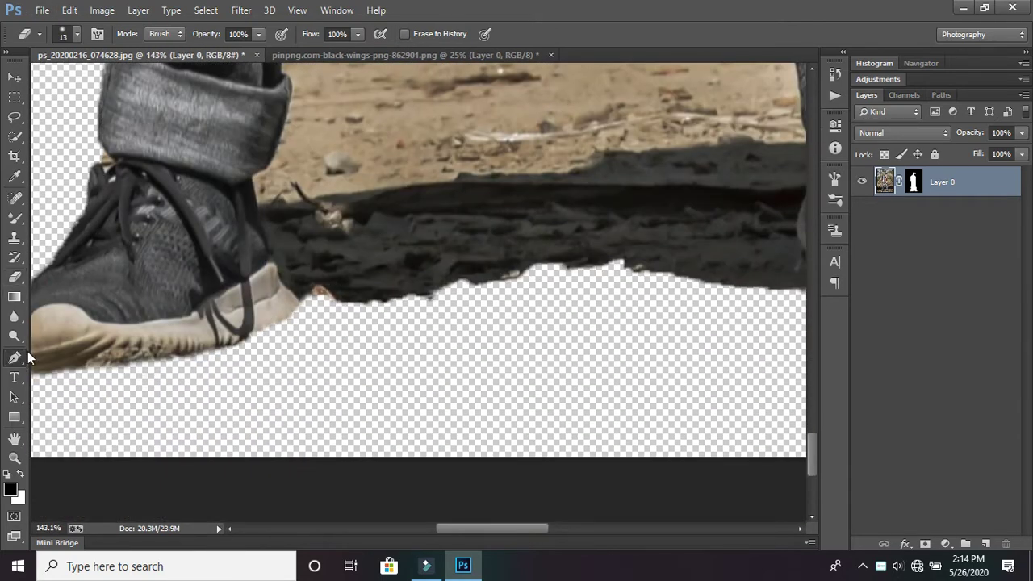
With the Pen tool, trace from the heel around the left jeans cuff and up the lower leg.
left_click(28, 354)
scroll(363, 306, "up", 1)
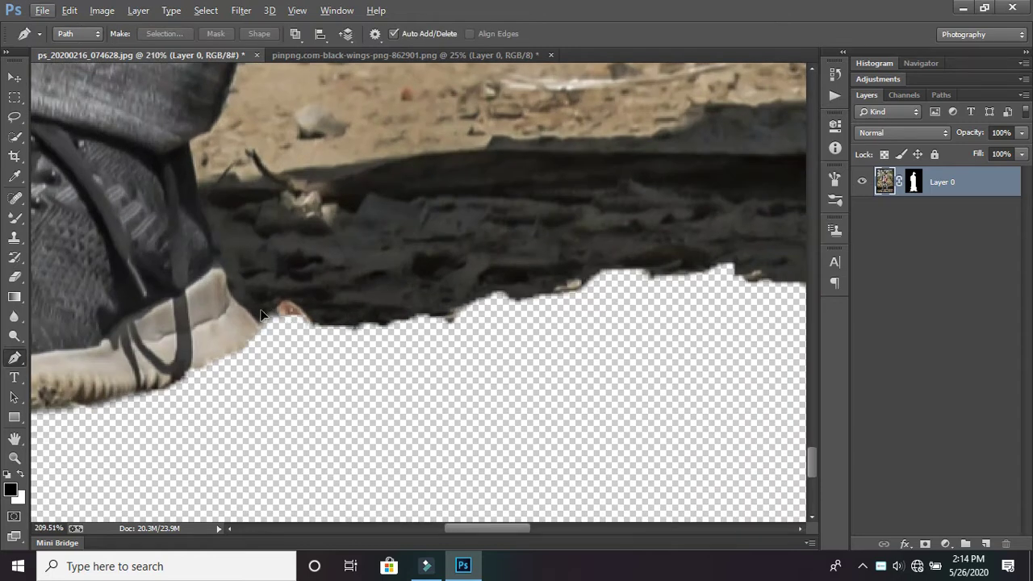
left_click(222, 251)
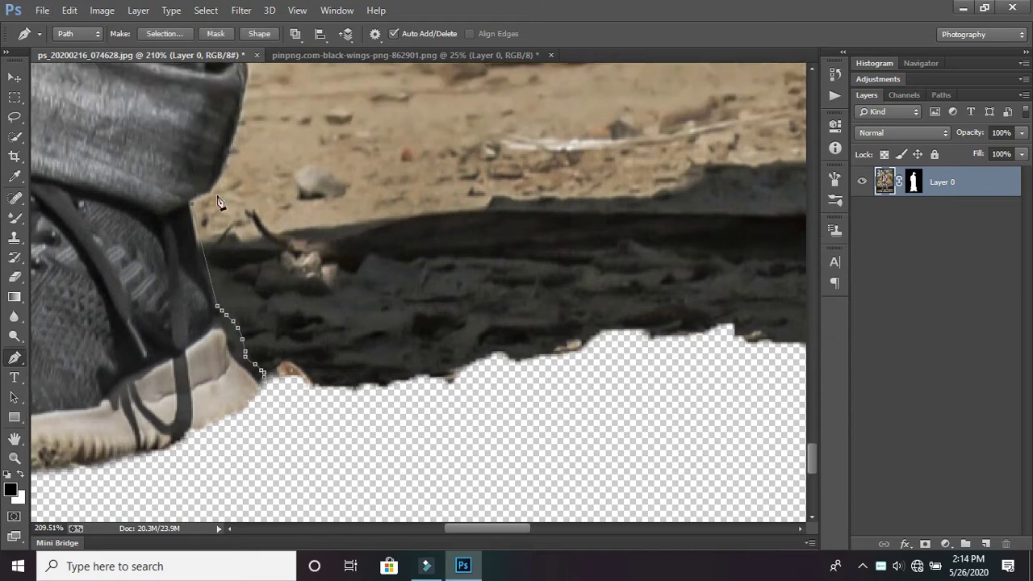
scroll(216, 232, "up", 3)
scroll(212, 233, "up", 2)
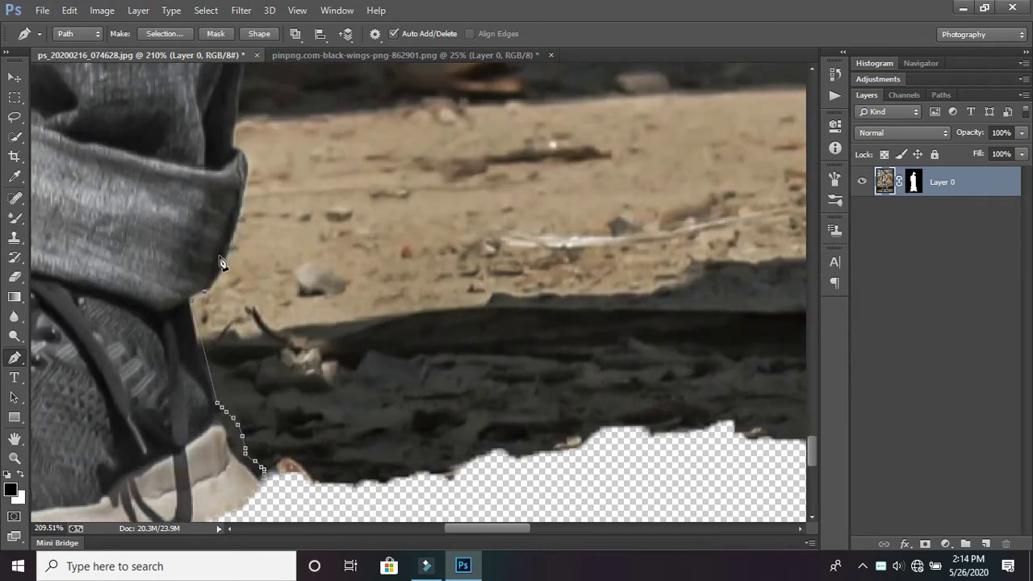
left_click(244, 191)
scroll(242, 210, "up", 4)
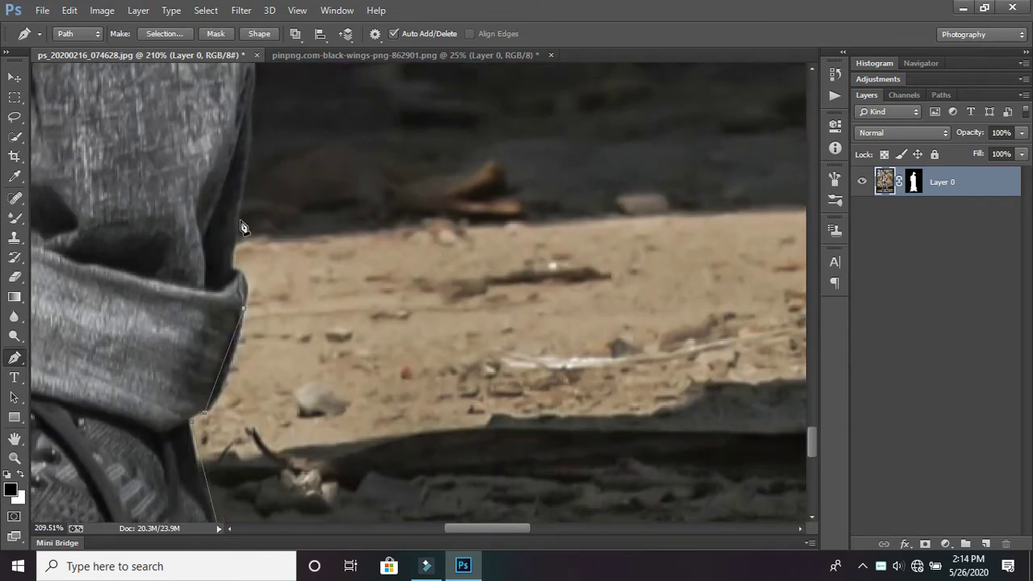
left_click(237, 272)
scroll(242, 258, "up", 3)
scroll(254, 246, "up", 3)
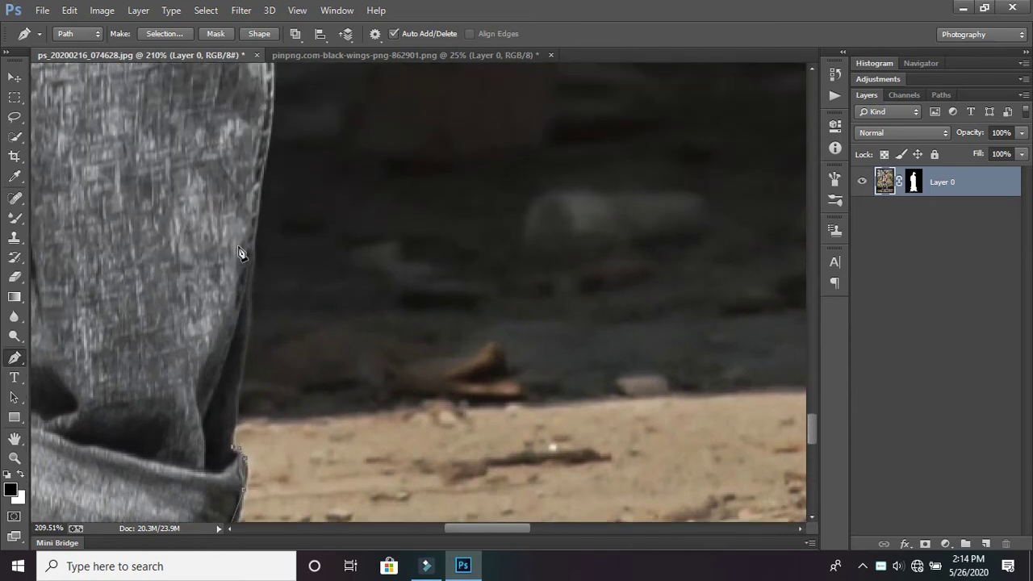
scroll(266, 236, "up", 2)
left_click(265, 233)
scroll(266, 238, "up", 3)
scroll(269, 251, "up", 3)
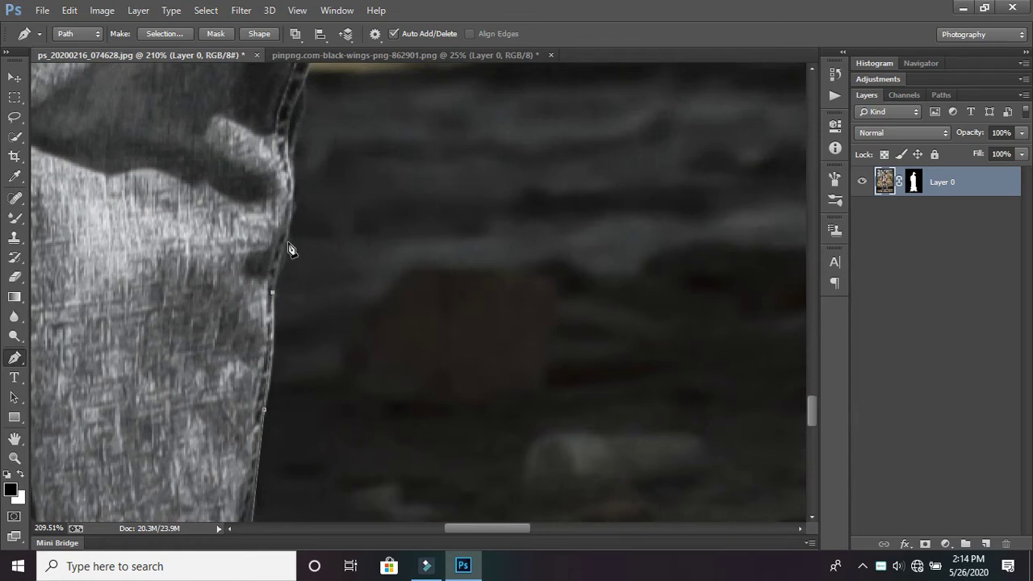
left_click(287, 241)
scroll(290, 250, "up", 2)
left_click(291, 255)
scroll(292, 260, "up", 2)
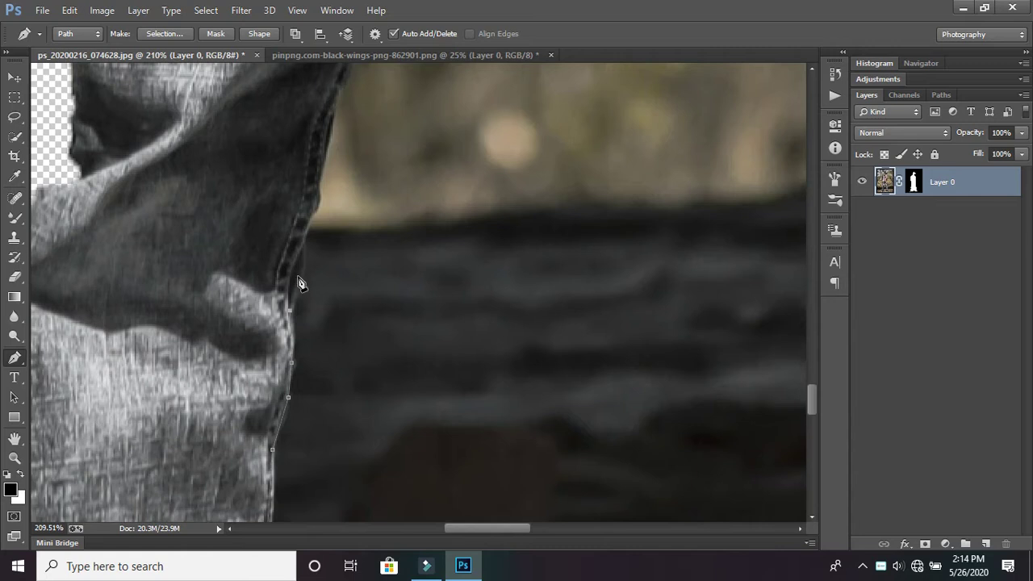
left_click(301, 271)
left_click(305, 252)
scroll(318, 241, "up", 2)
Continue the path up the left leg's inner edge toward the crotch.
left_click(322, 246)
scroll(322, 247, "up", 2)
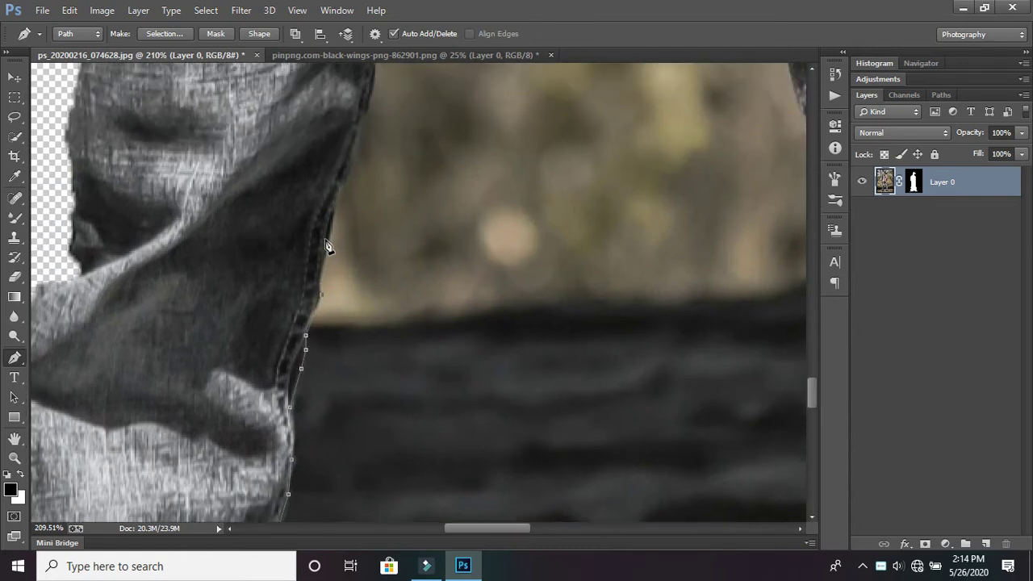
left_click(332, 216)
scroll(334, 226, "up", 2)
scroll(339, 231, "up", 2)
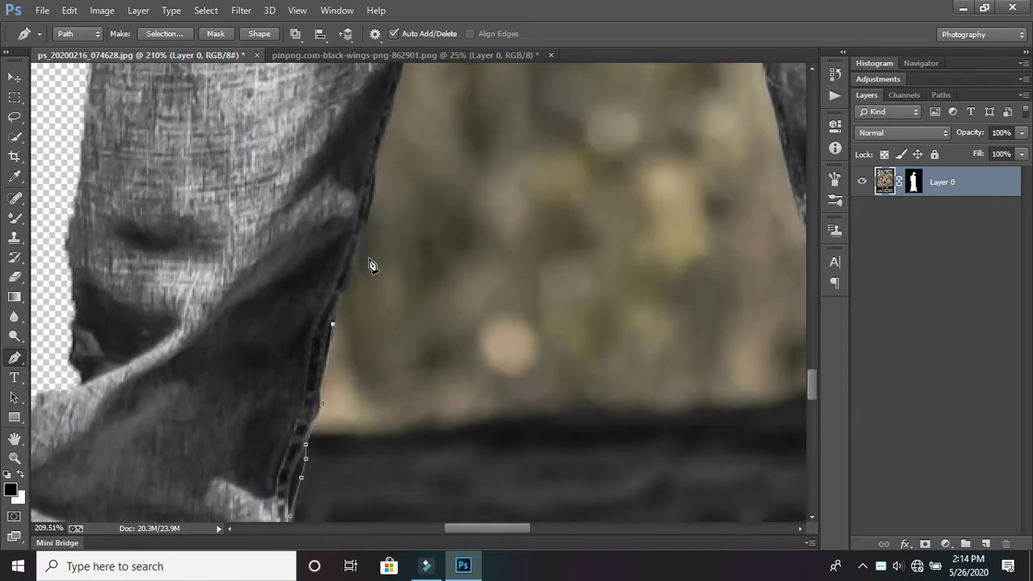
left_click(357, 261)
scroll(357, 261, "up", 2)
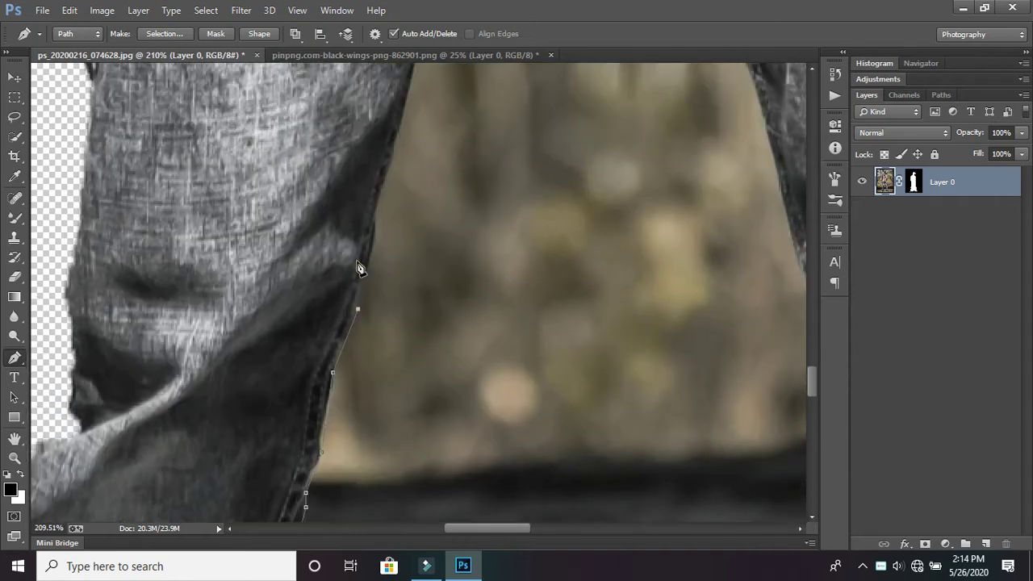
scroll(373, 244, "up", 2)
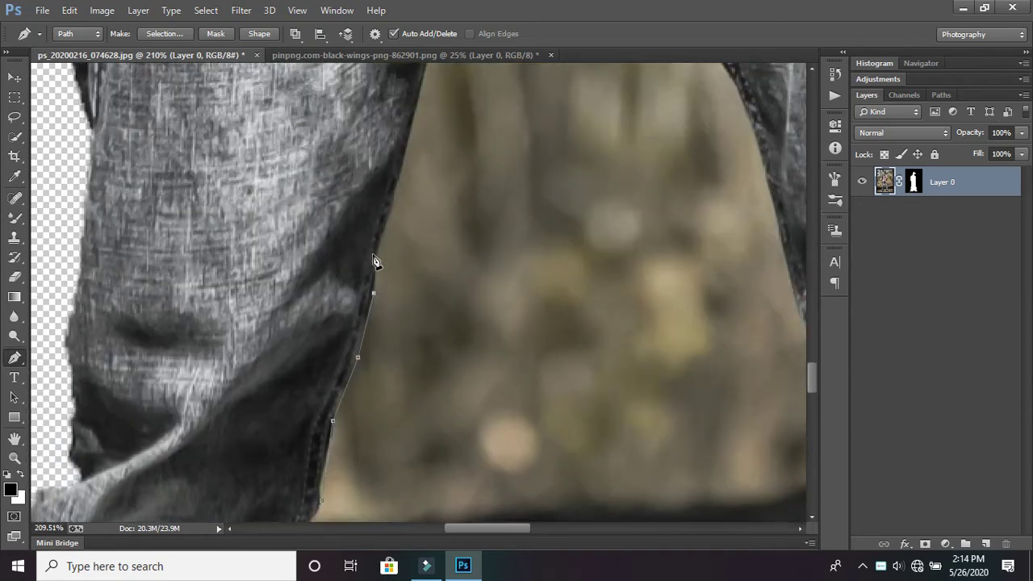
left_click(374, 267)
scroll(375, 267, "up", 2)
scroll(395, 242, "up", 2)
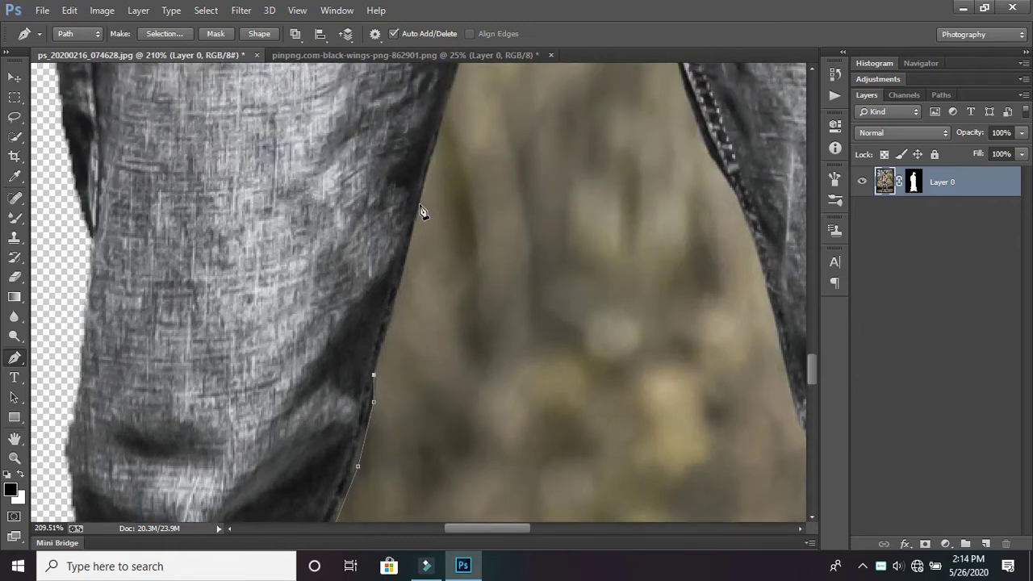
left_click(421, 210)
scroll(421, 210, "up", 3)
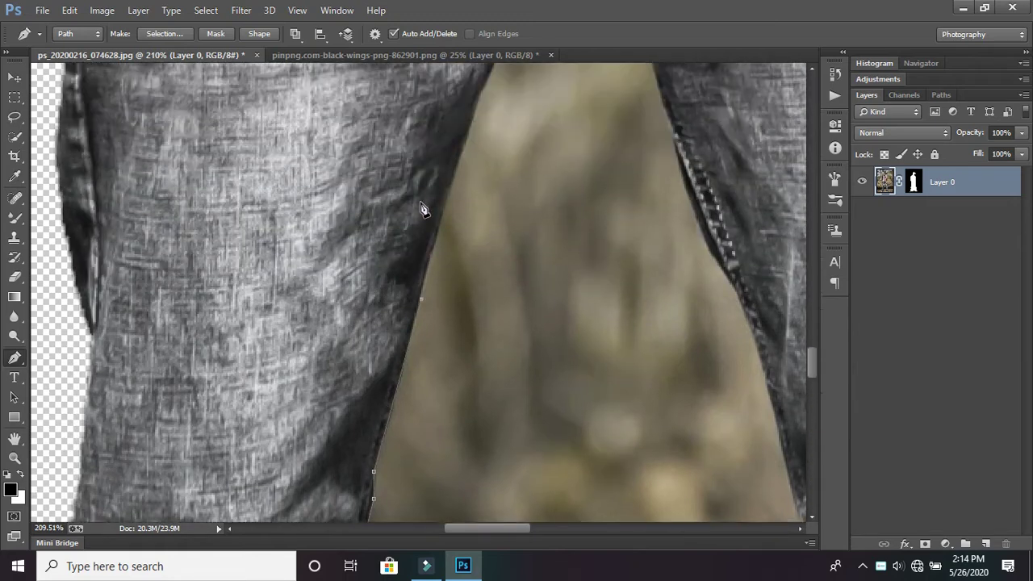
scroll(421, 209, "up", 3)
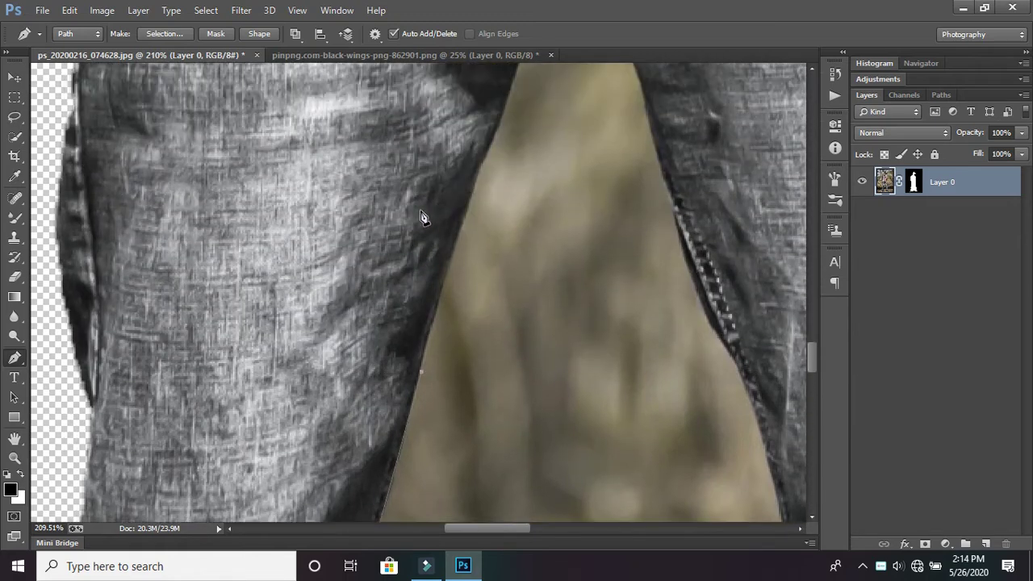
left_click(468, 212)
scroll(468, 212, "up", 4)
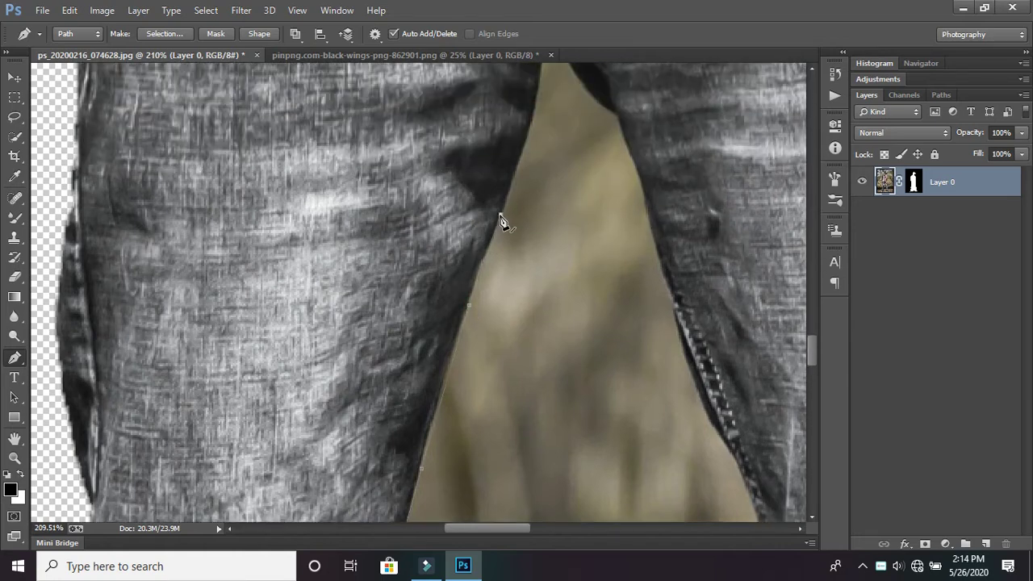
left_click(500, 215)
scroll(499, 215, "up", 4)
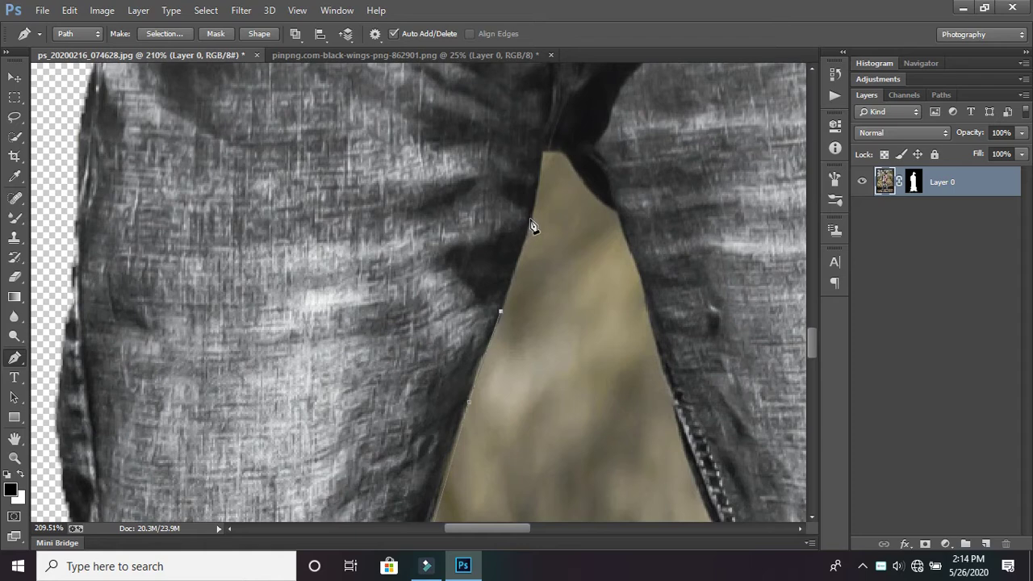
left_click(530, 220)
scroll(529, 219, "up", 3)
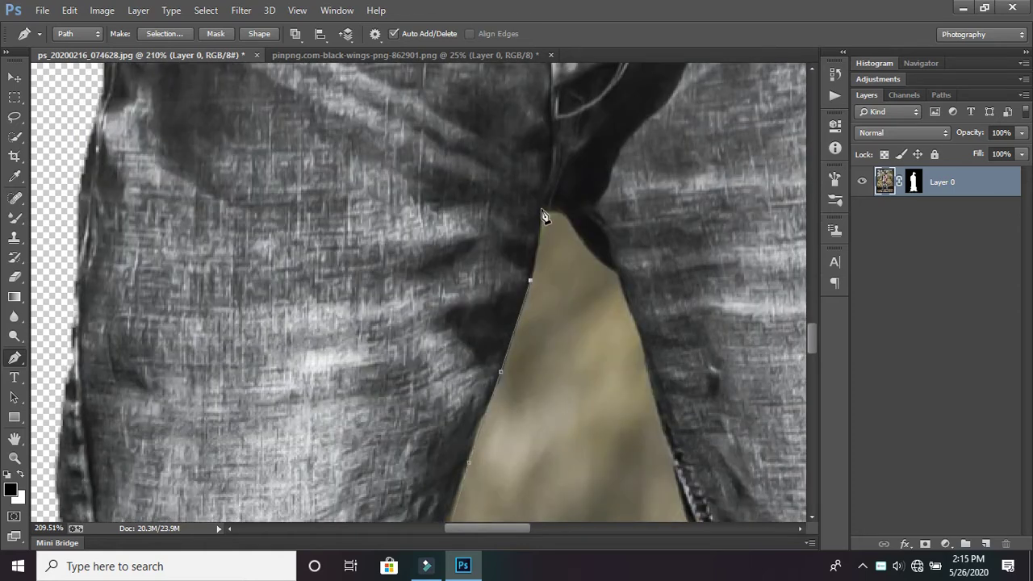
Trace the crotch curve and start down the right leg's inner edge.
left_click(542, 209)
left_click(567, 211)
left_click(589, 245)
left_click(612, 263)
scroll(650, 285, "down", 3)
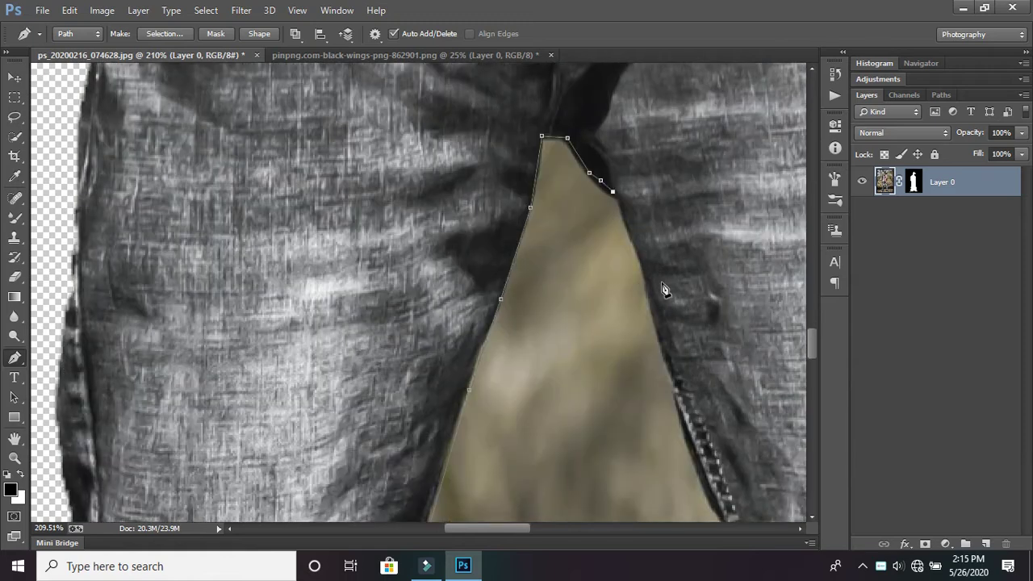
left_click(633, 246)
scroll(662, 283, "down", 3)
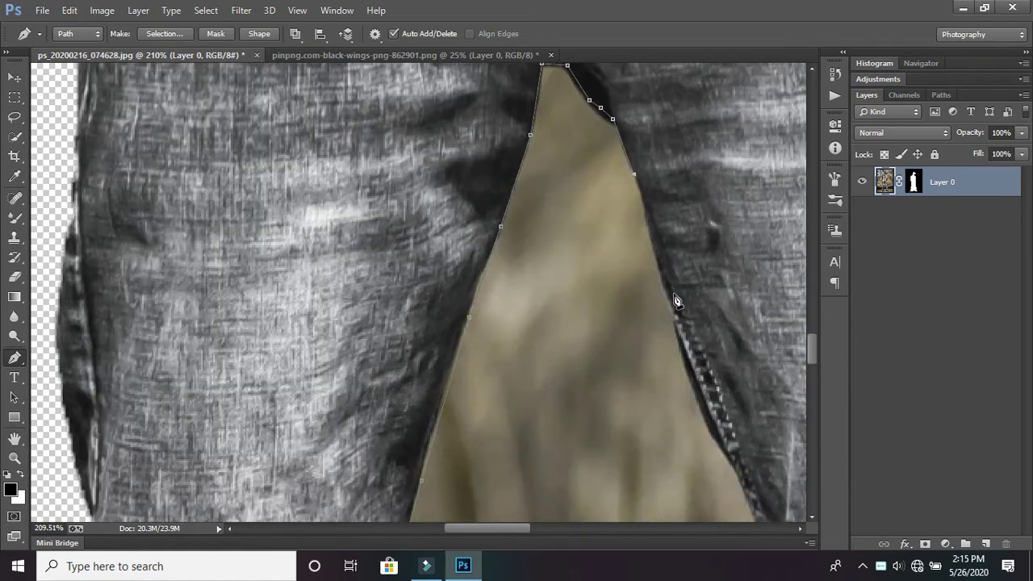
left_click(671, 291)
scroll(676, 301, "down", 3)
left_click(697, 303)
scroll(718, 347, "down", 3)
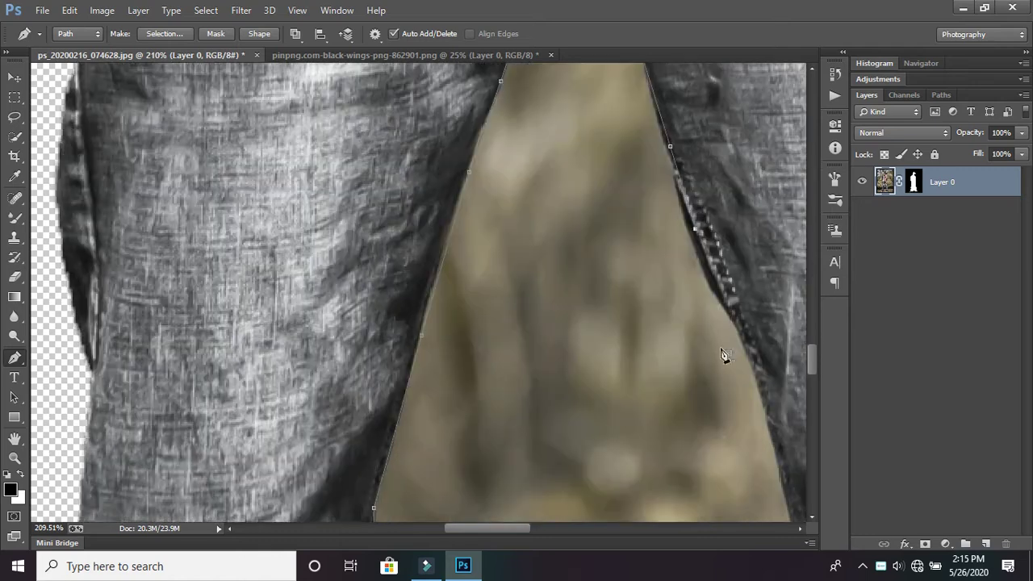
scroll(742, 359, "down", 3)
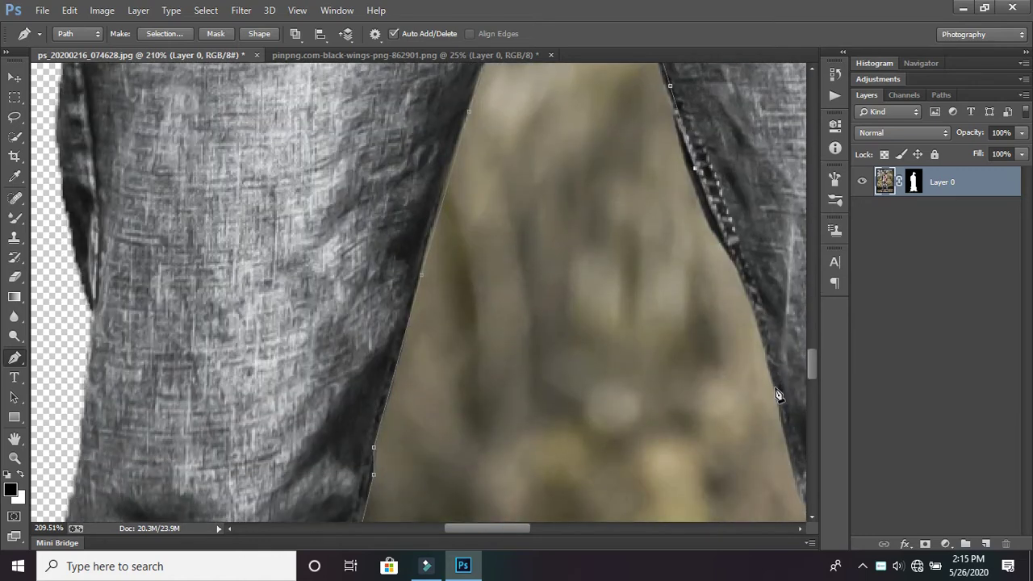
left_click(777, 396)
scroll(777, 395, "down", 3)
scroll(777, 395, "down", 2)
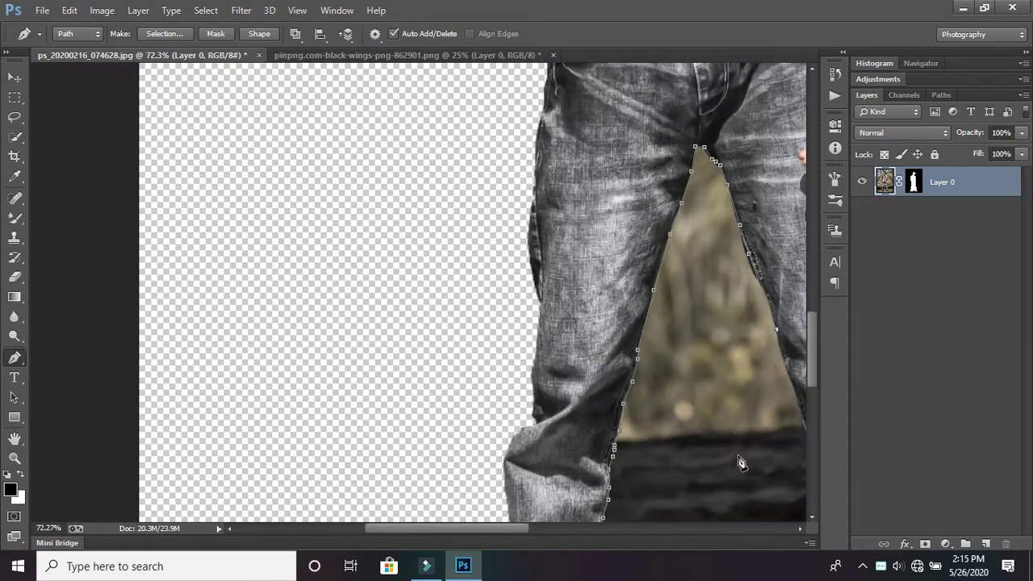
Continue the path down along the right leg's edge.
scroll(597, 532, "right", 3)
scroll(598, 530, "right", 2)
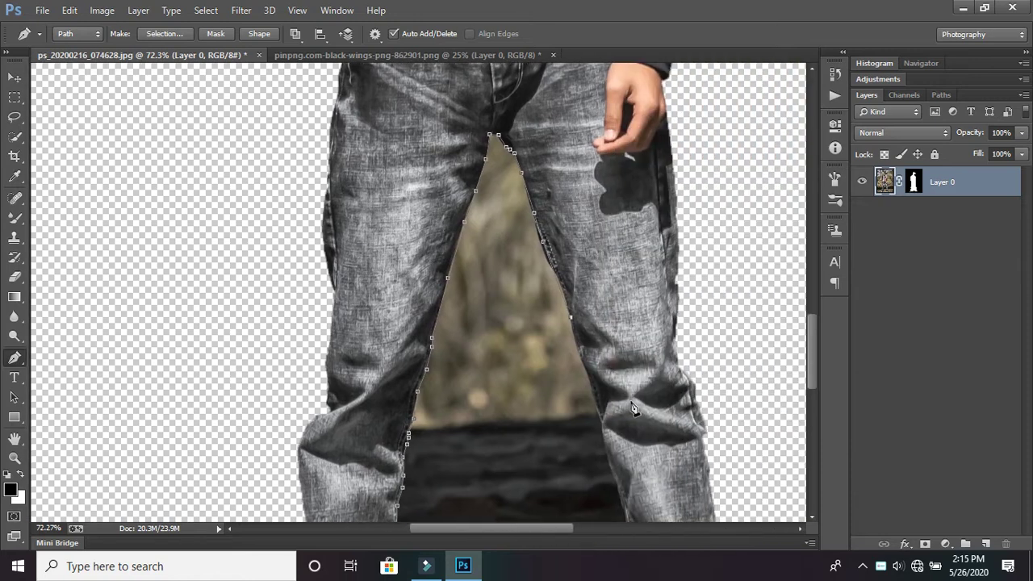
scroll(605, 392, "up", 2)
scroll(605, 393, "up", 2)
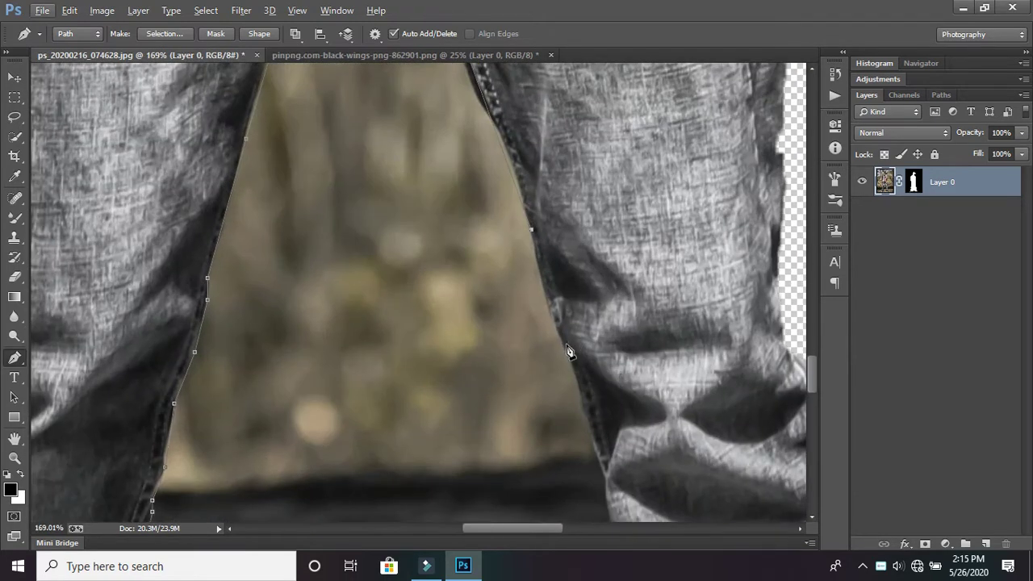
left_click(566, 344)
scroll(577, 355, "down", 1)
scroll(590, 351, "down", 1)
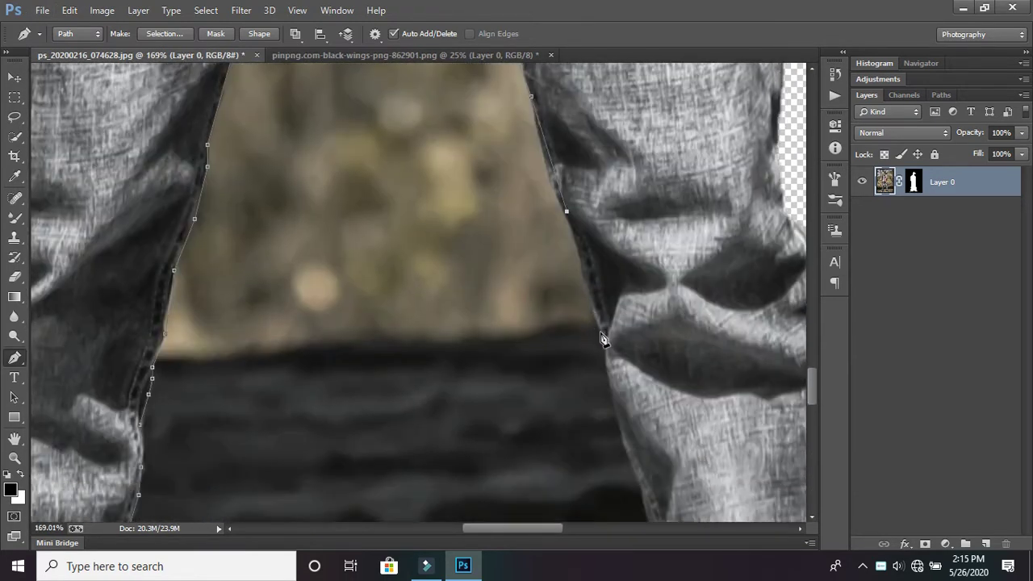
left_click(604, 338)
scroll(606, 346, "down", 1)
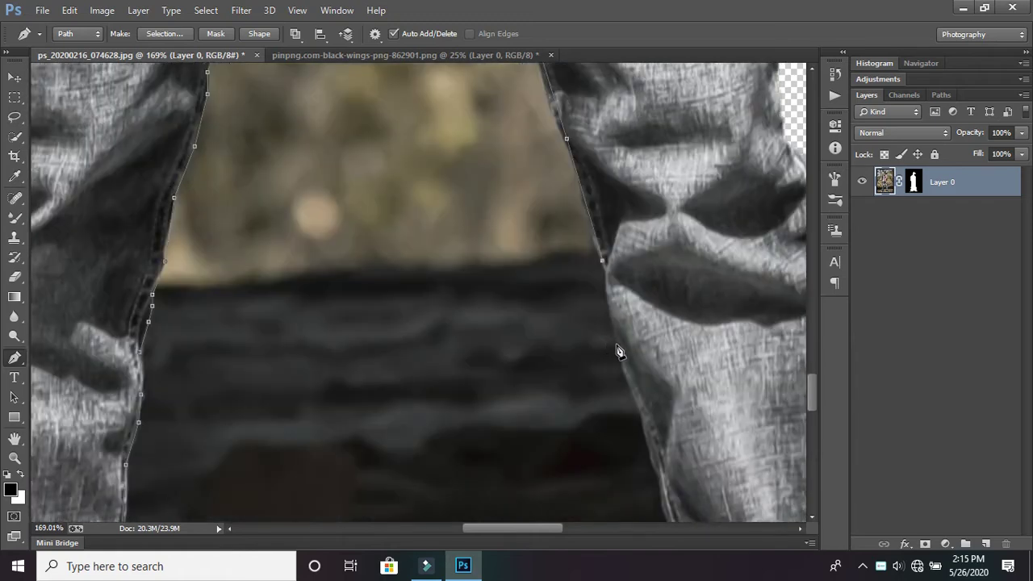
left_click(618, 345)
scroll(631, 348, "down", 1)
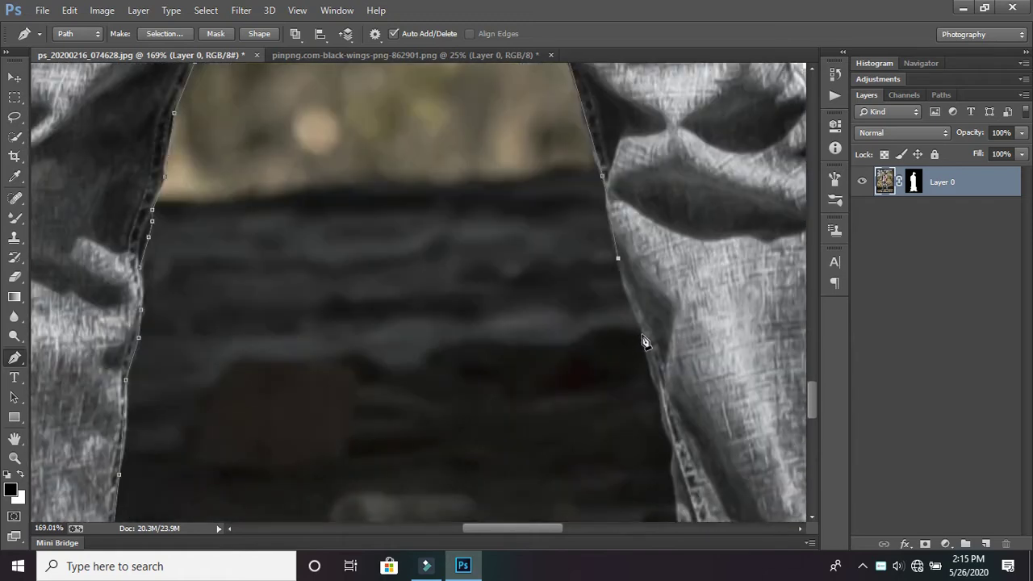
left_click(642, 339)
scroll(670, 357, "down", 1)
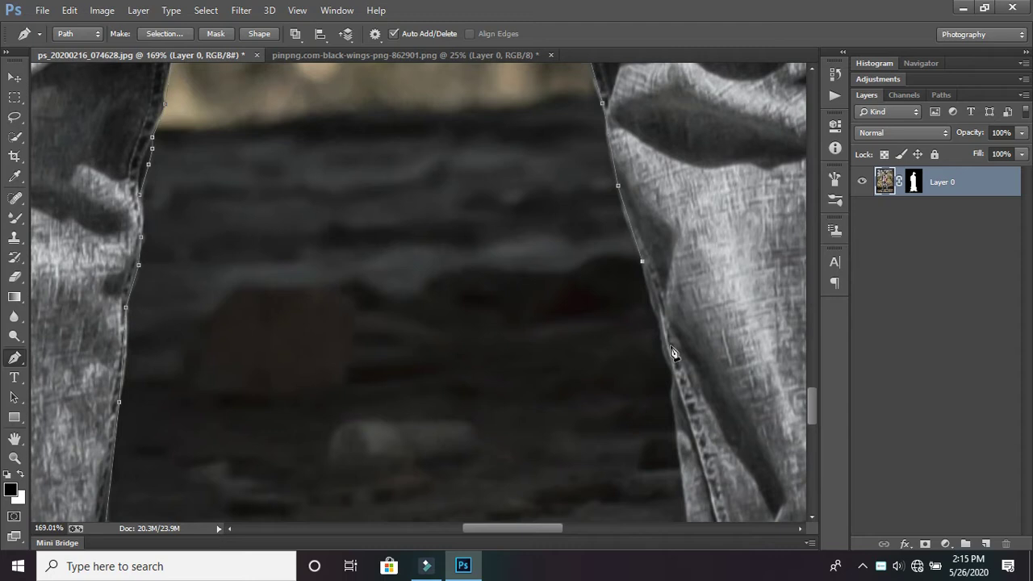
left_click(666, 346)
scroll(673, 347, "down", 1)
scroll(676, 330, "down", 1)
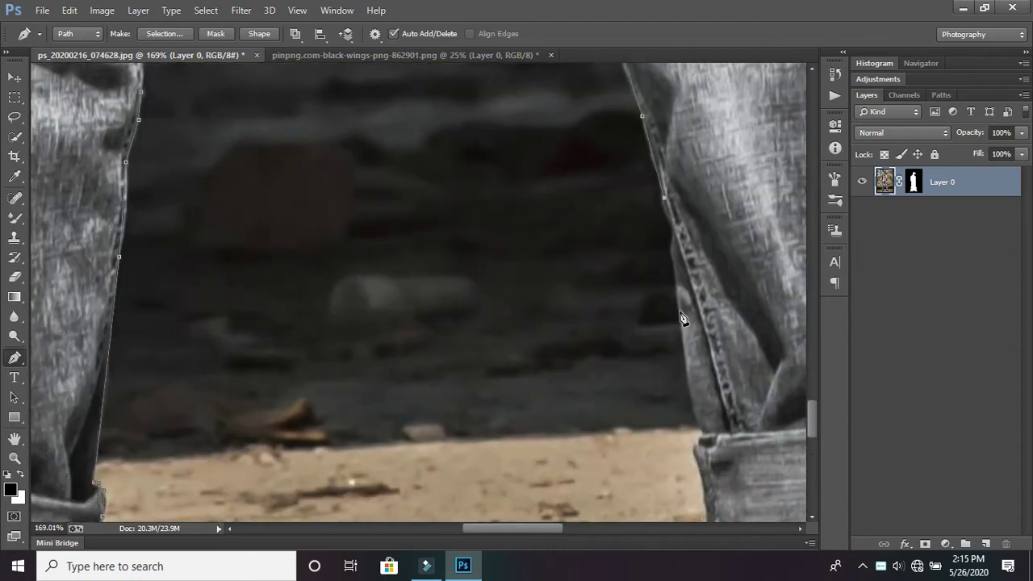
left_click(680, 316)
scroll(696, 341, "down", 1)
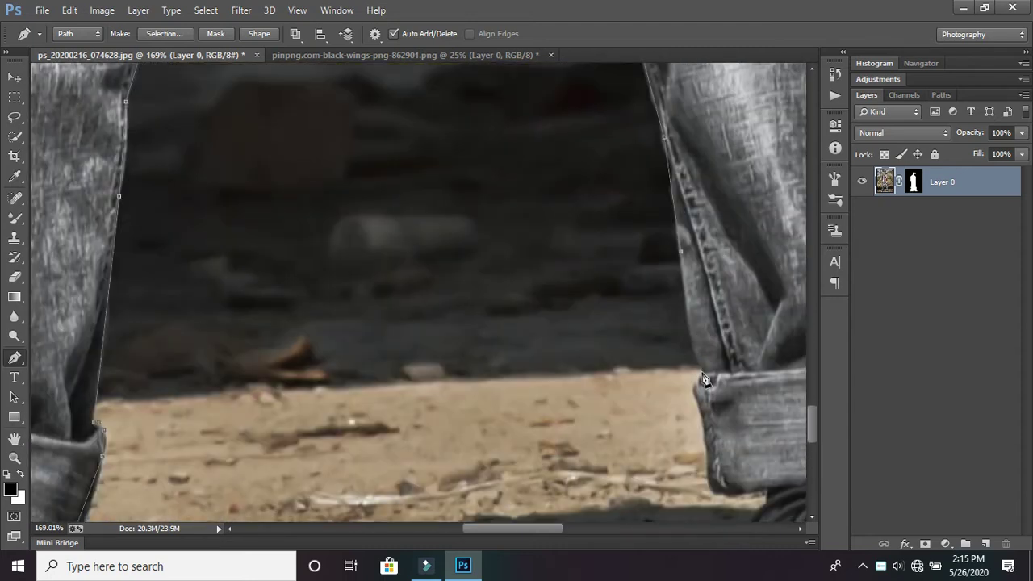
Trace the right cuff and shoe edge to the ground, then run the path back below the shoes.
left_click(701, 374)
scroll(710, 396, "down", 1)
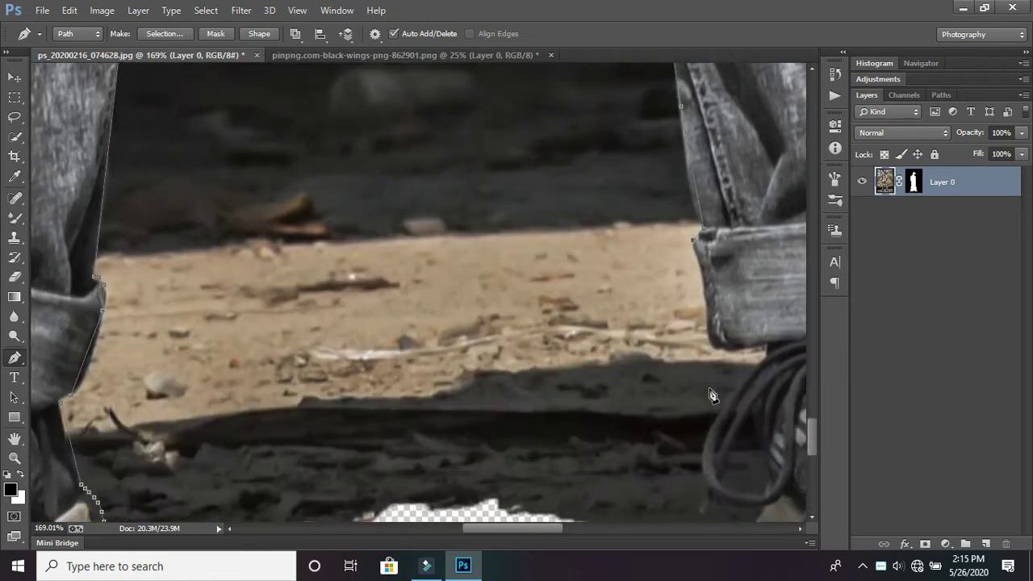
left_click(701, 277)
left_click(706, 316)
left_click(713, 348)
scroll(773, 373, "down", 3)
scroll(773, 376, "down", 2)
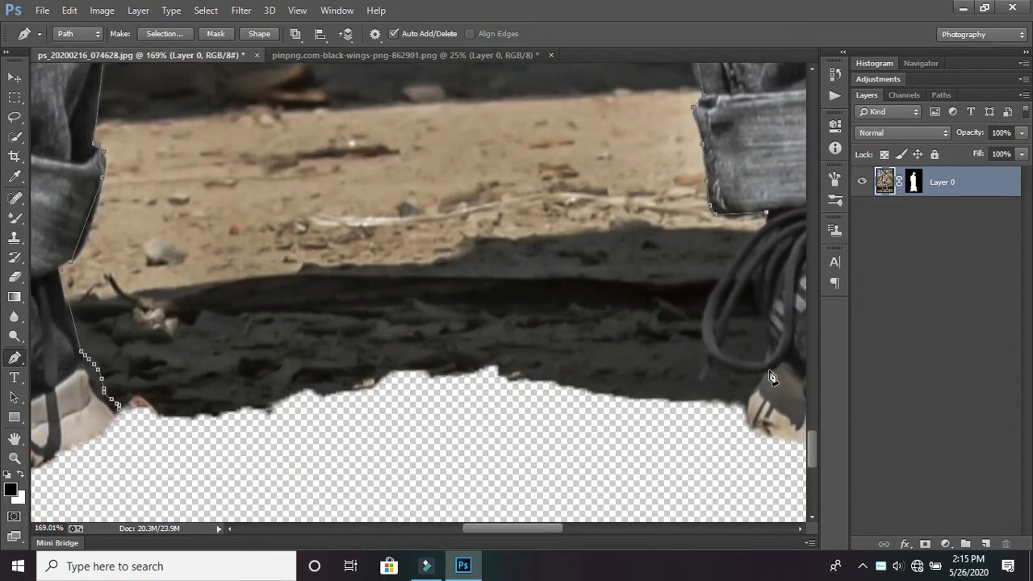
left_click(767, 237)
left_click(761, 262)
left_click(762, 271)
left_click(765, 290)
left_click(771, 315)
left_click(772, 339)
left_click(746, 403)
scroll(492, 389, "down", 3)
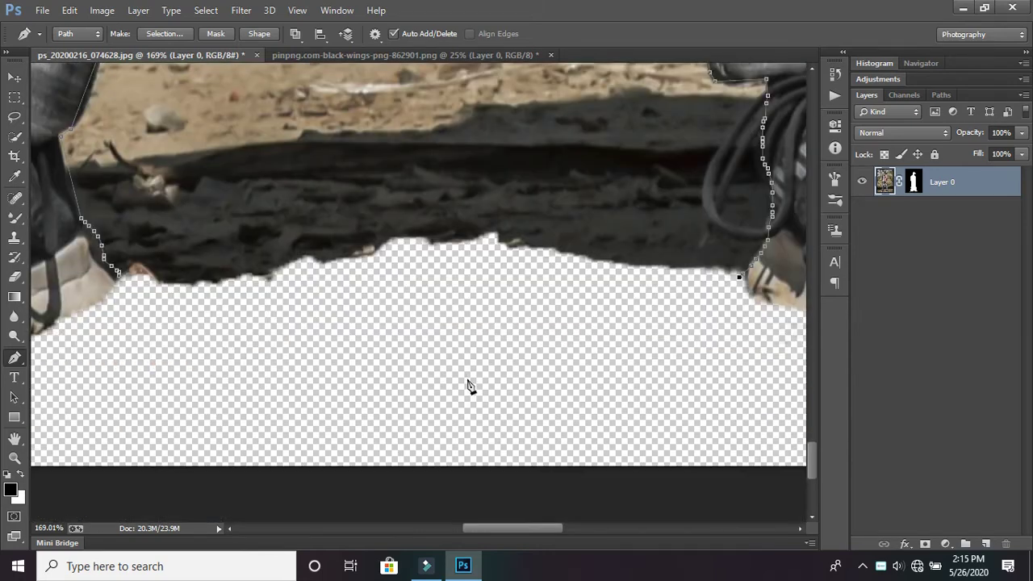
left_click(304, 349)
left_click(135, 302)
Close the path, convert it to a selection, and delete the sandy gap to transparency.
left_click(119, 278)
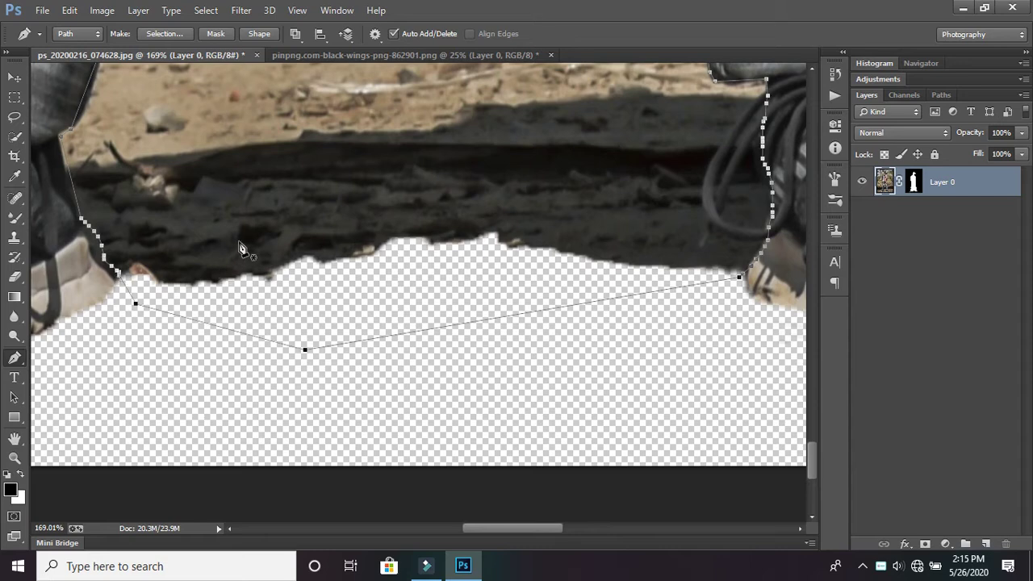
right_click(241, 242)
left_click(389, 252)
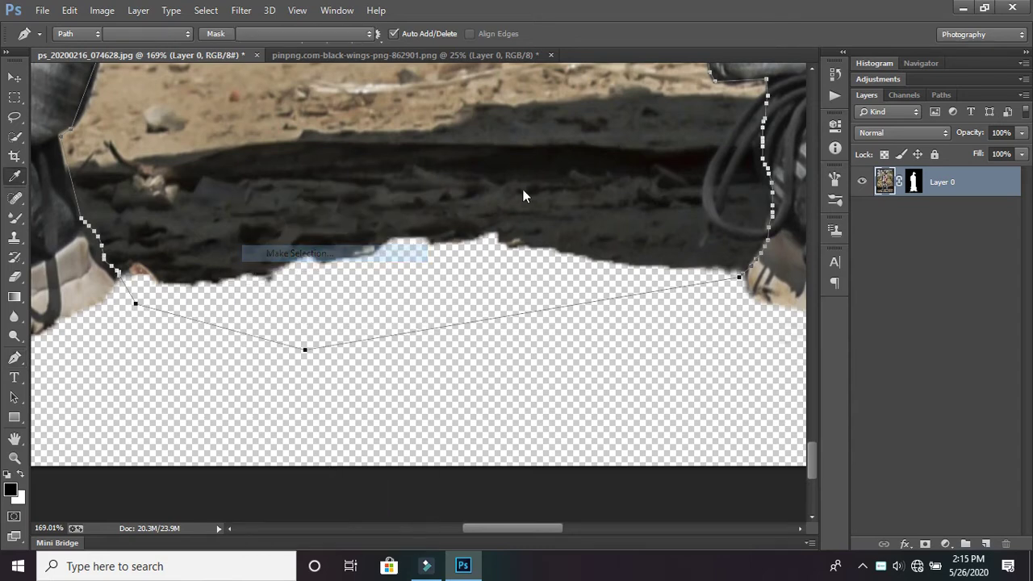
key("Return")
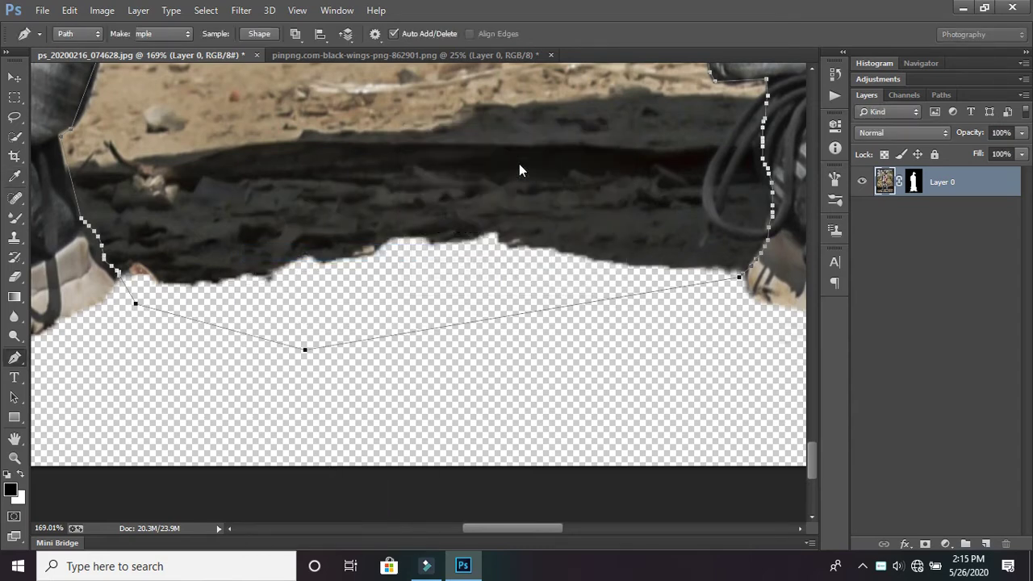
key("Delete")
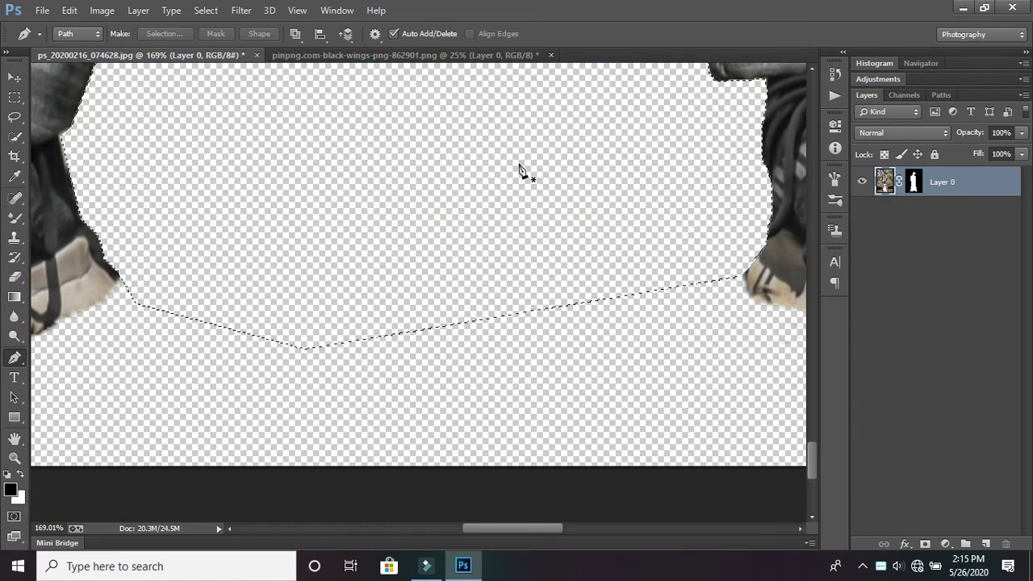
scroll(520, 171, "down", 3)
scroll(520, 171, "down", 2)
scroll(520, 171, "up", 2)
scroll(520, 171, "down", 1)
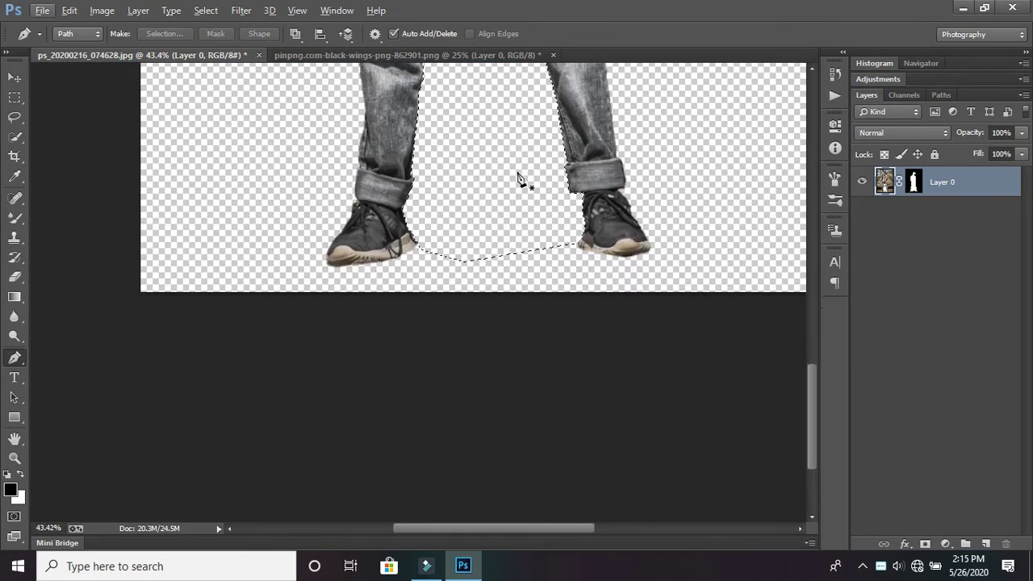
scroll(520, 174, "up", 2)
scroll(520, 178, "up", 3)
scroll(532, 179, "up", 2)
scroll(521, 180, "down", 2)
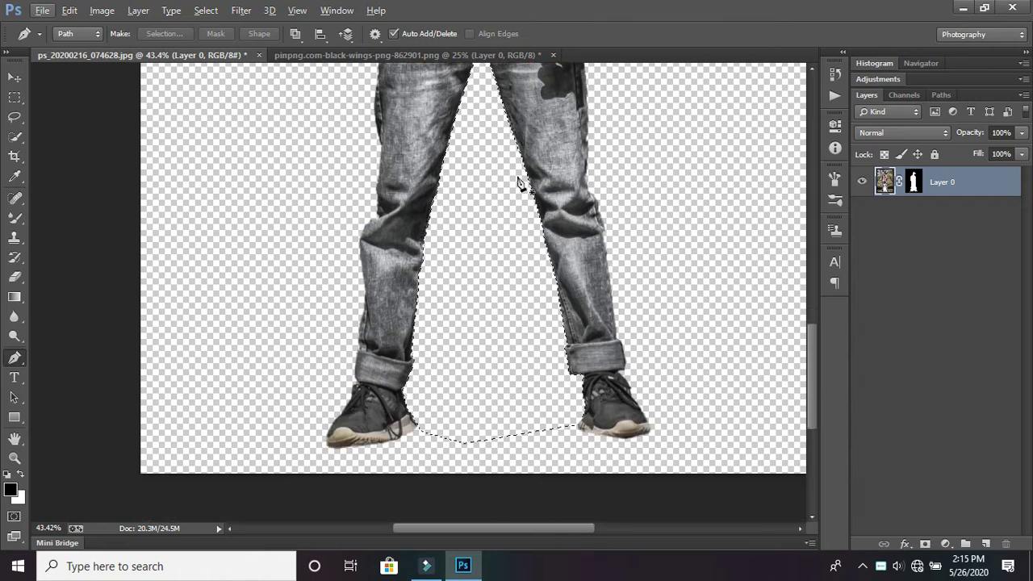
scroll(519, 179, "down", 3)
Deselect the selection using the Rectangular Marquee tool's context menu.
left_click(14, 97)
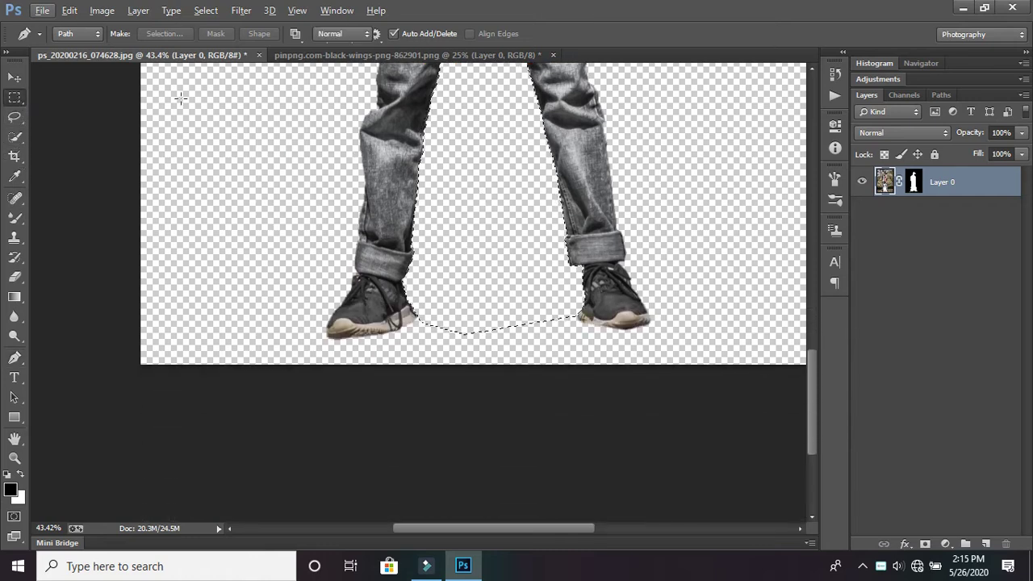
right_click(287, 90)
left_click(310, 100)
scroll(492, 238, "down", 2)
scroll(492, 238, "up", 3)
scroll(404, 258, "up", 2)
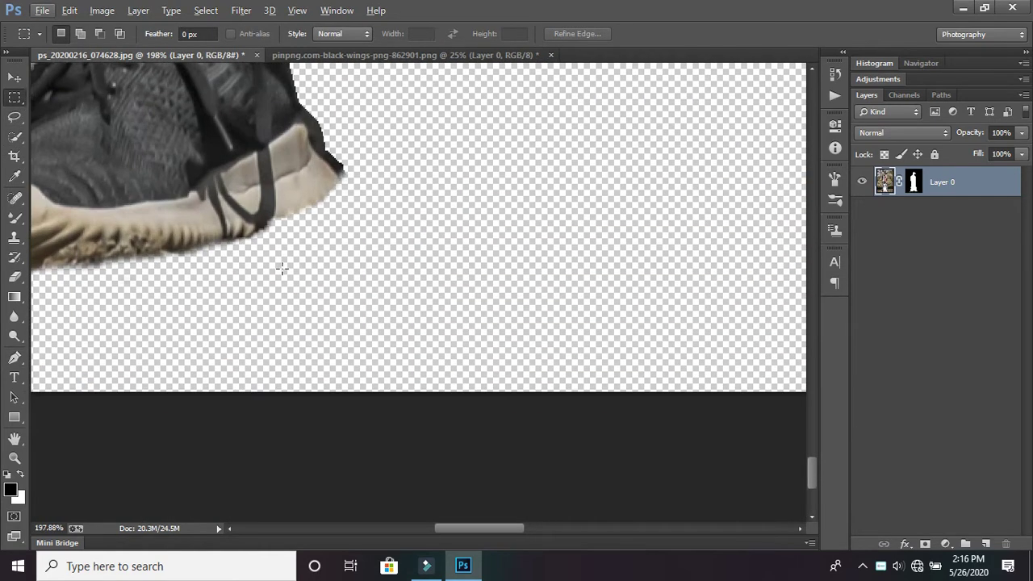
scroll(281, 267, "up", 1)
With the Eraser tool, paint away the leftover background fringe along the shoe's lower edge.
left_click(14, 216)
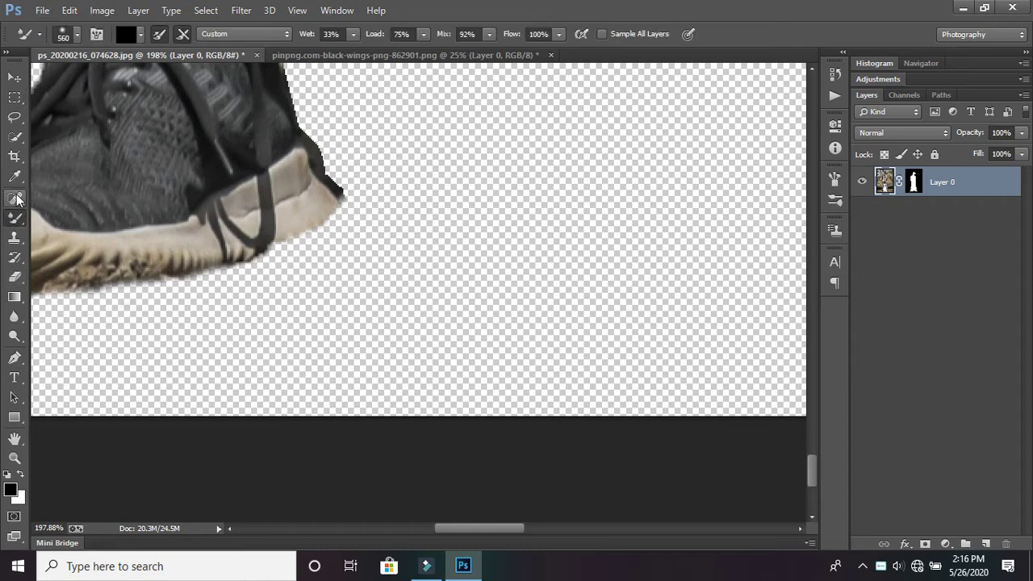
left_click(14, 279)
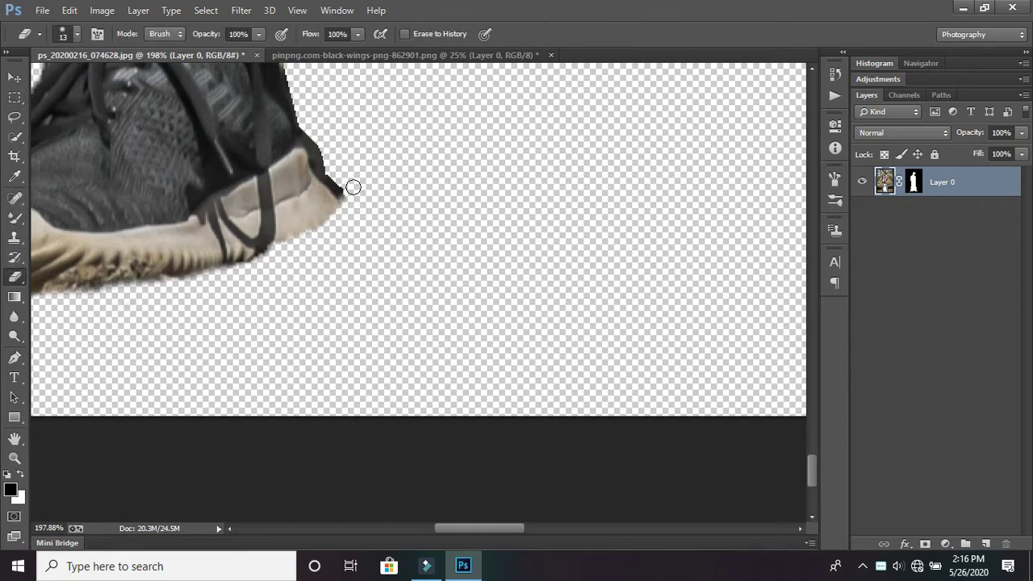
scroll(479, 187, "down", 3)
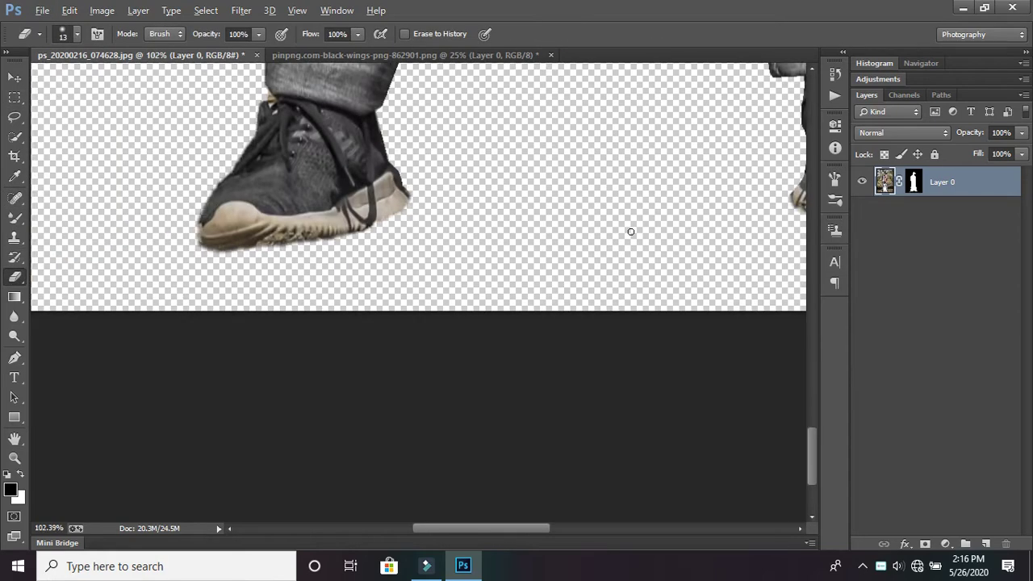
scroll(789, 234, "up", 3)
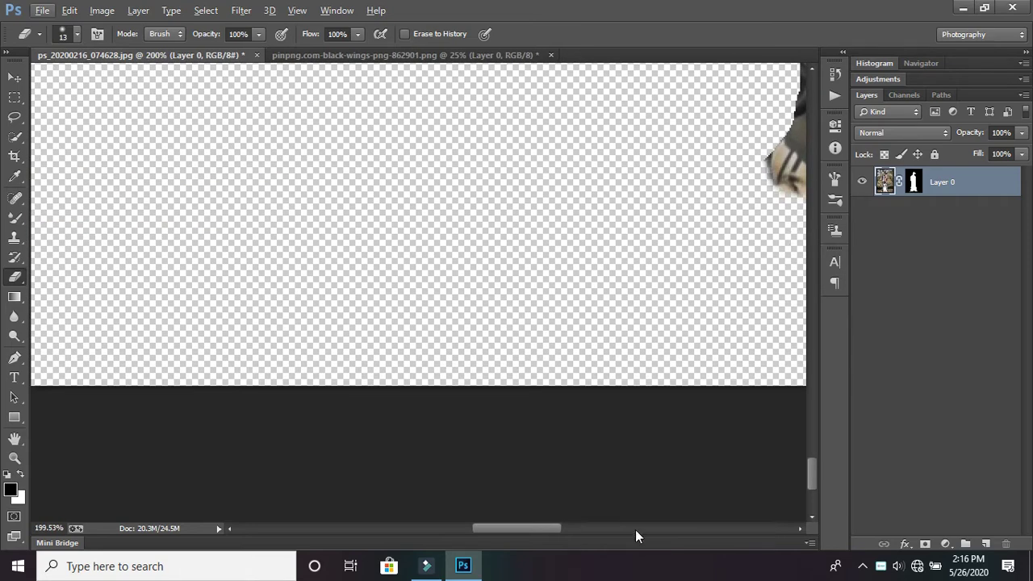
scroll(635, 529, "right", 3)
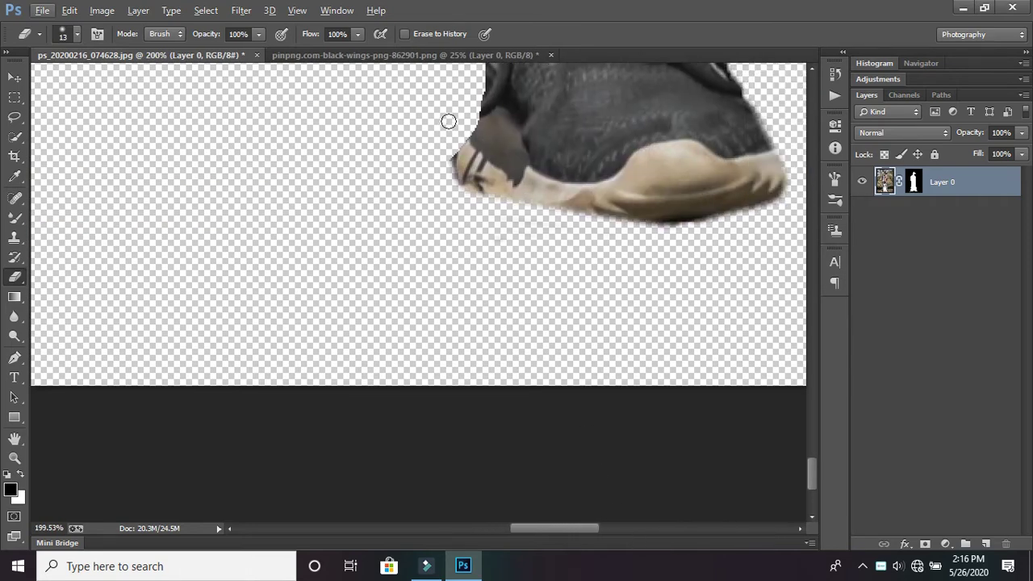
mouse_move(448, 121)
left_mouse_down()
mouse_move(459, 178)
mouse_move(533, 217)
left_mouse_up()
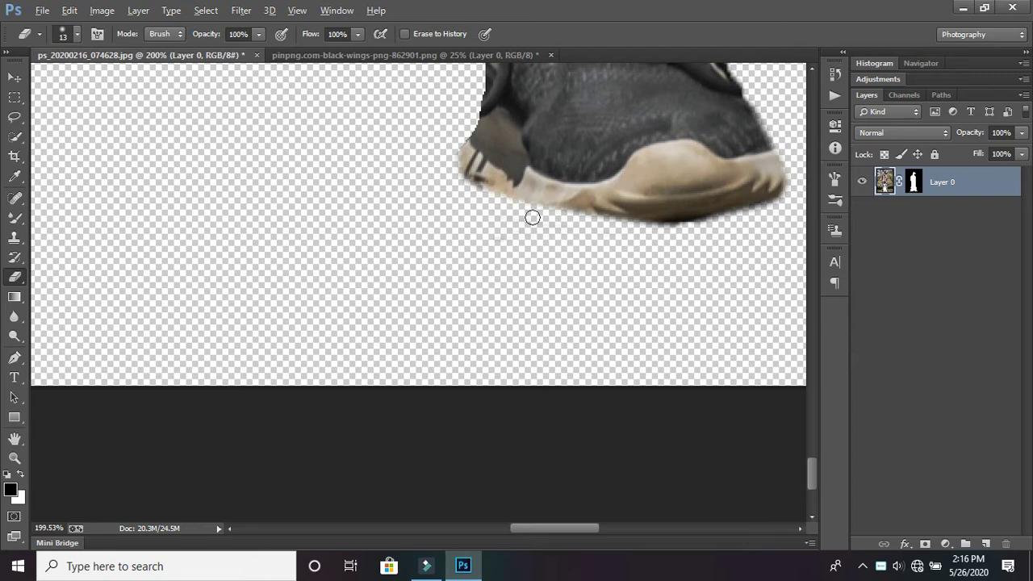
scroll(532, 218, "down", 5)
scroll(362, 177, "down", 2)
scroll(357, 173, "down", 1)
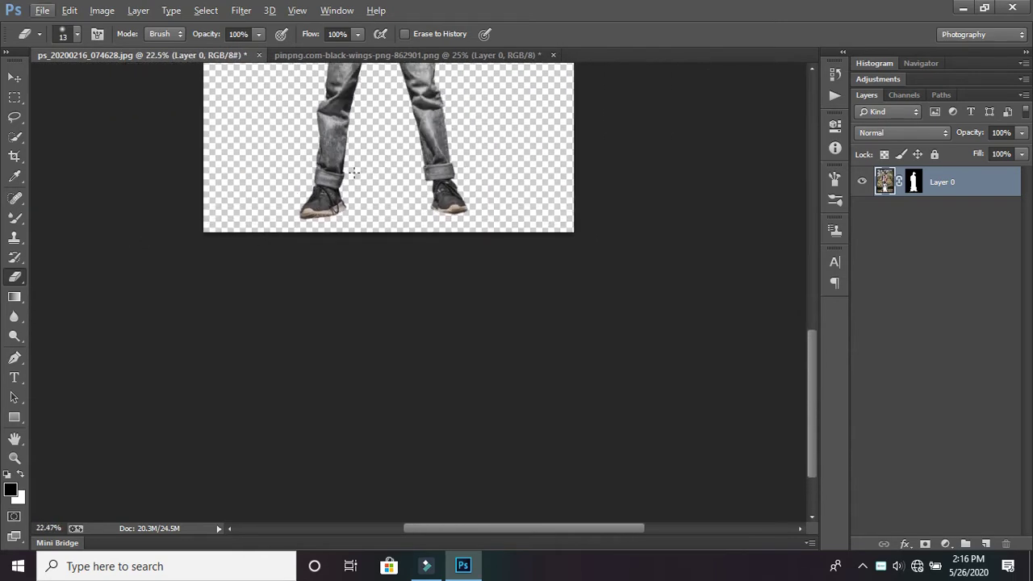
scroll(354, 173, "up", 3)
scroll(353, 173, "up", 3)
scroll(353, 173, "up", 3)
scroll(351, 172, "up", 1)
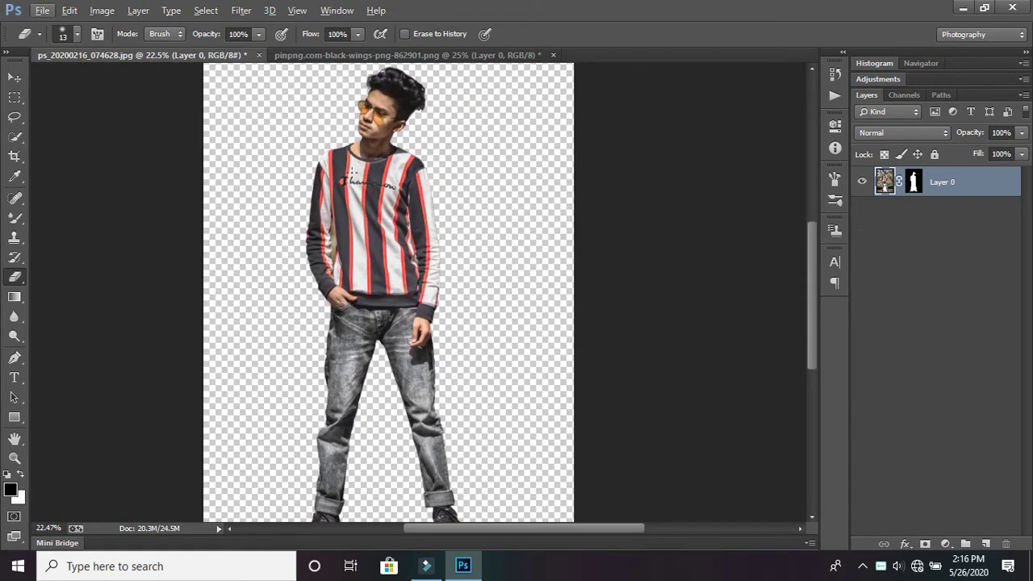
scroll(350, 212, "up", 3)
scroll(351, 214, "up", 2)
With the Pen tool in Path mode, anchor the upper edge of the arm-torso gap.
scroll(353, 222, "up", 2)
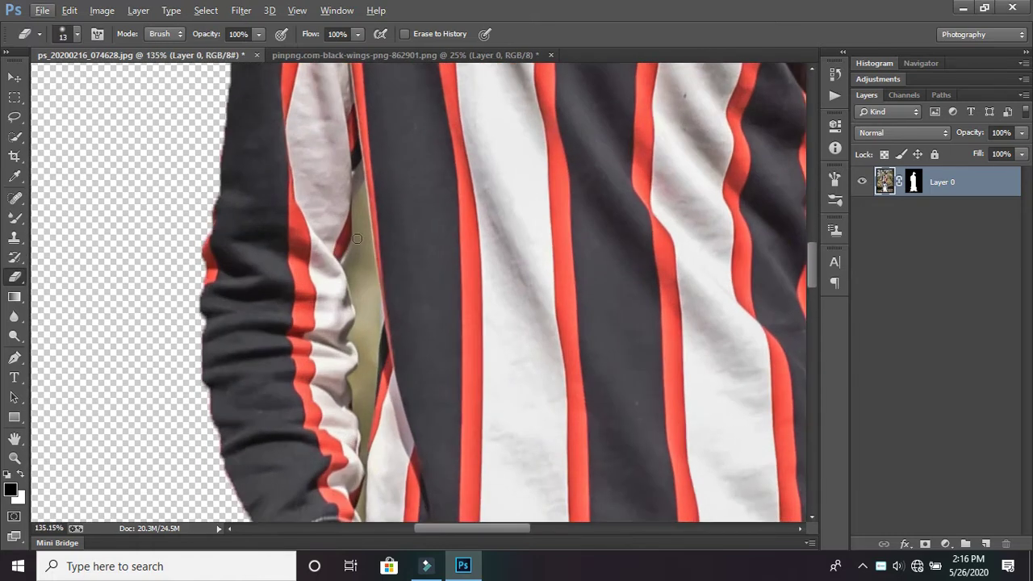
scroll(356, 234, "up", 1)
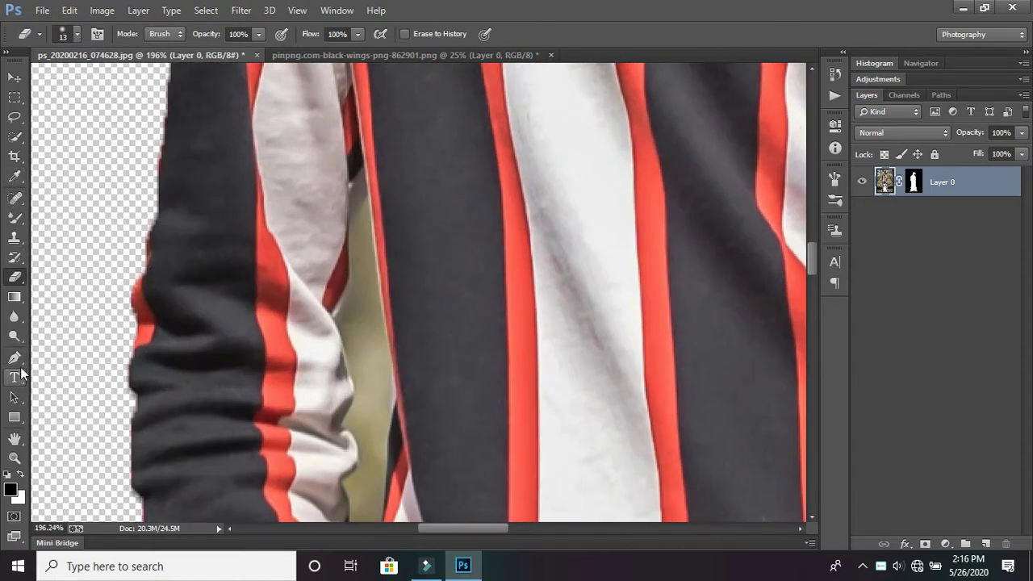
left_click(15, 357)
scroll(282, 222, "up", 1)
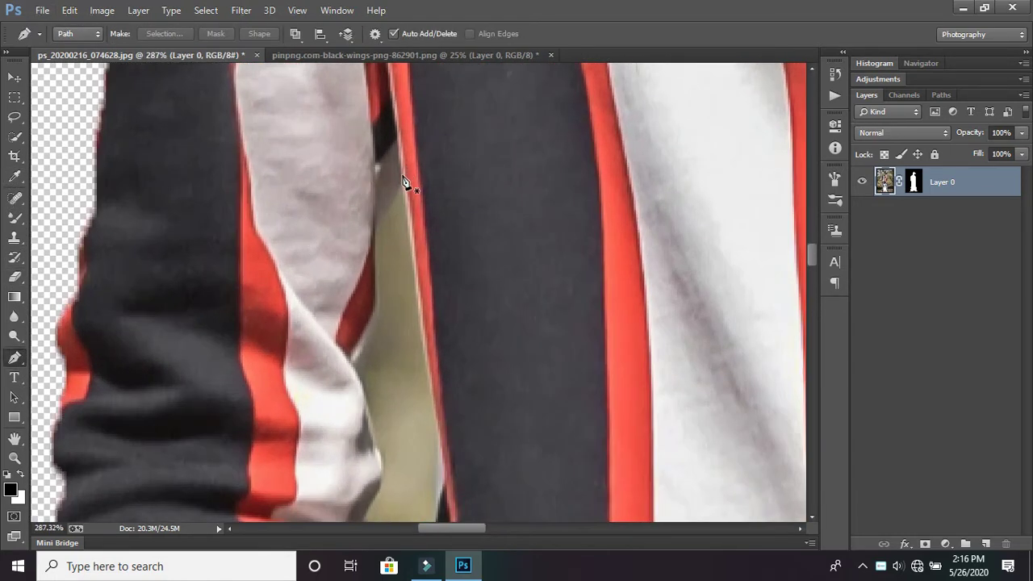
left_click(390, 205)
left_click(374, 226)
scroll(380, 231, "down", 3)
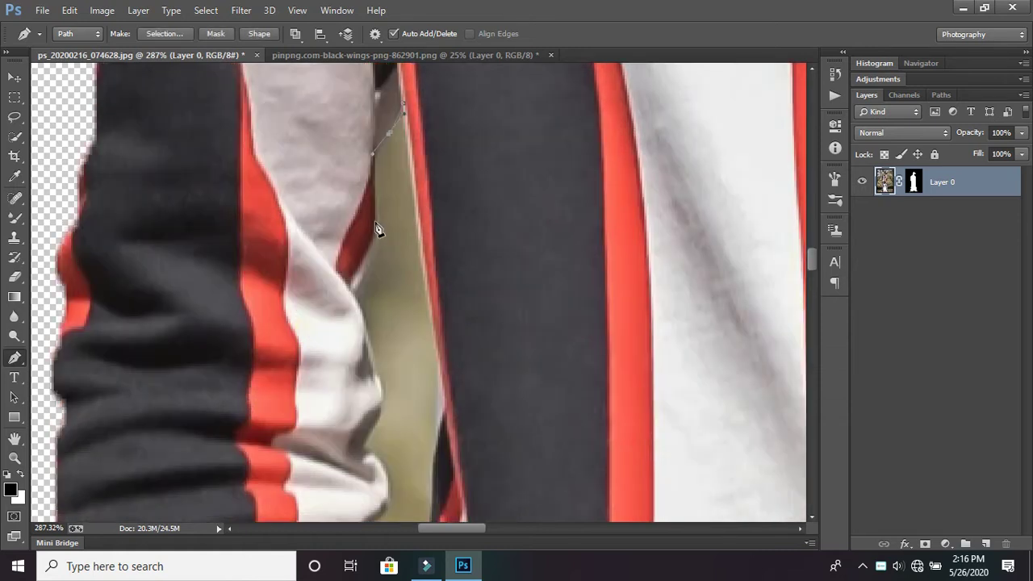
scroll(373, 195, "down", 1)
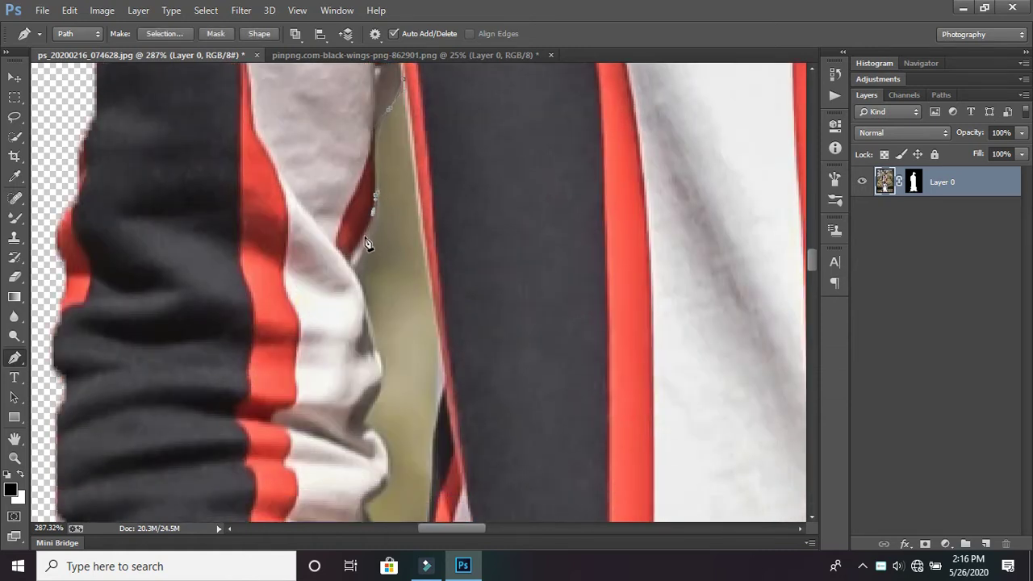
left_click(369, 226)
left_click(350, 266)
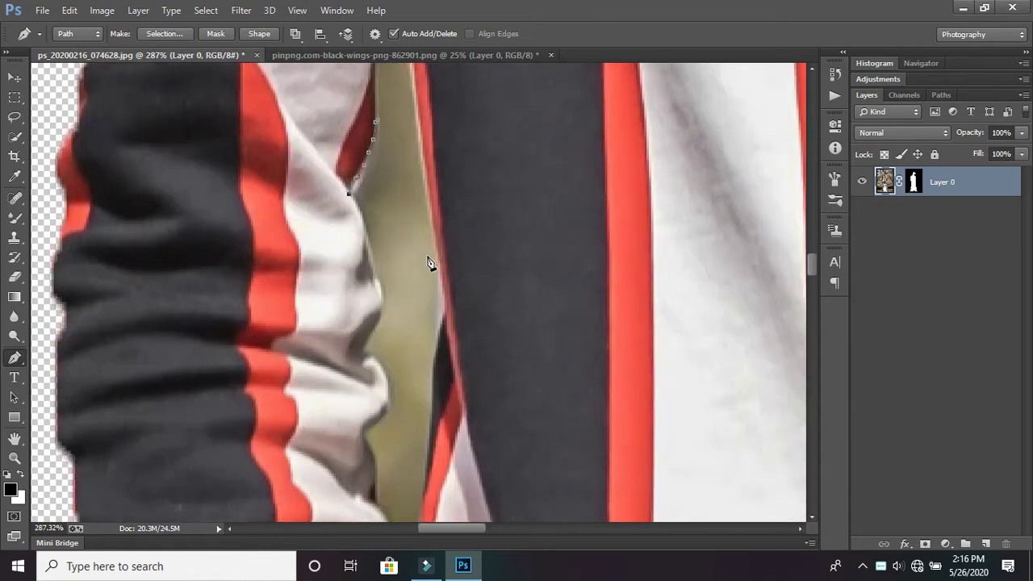
scroll(423, 258, "up", 2)
scroll(399, 250, "down", 2)
scroll(392, 242, "down", 2)
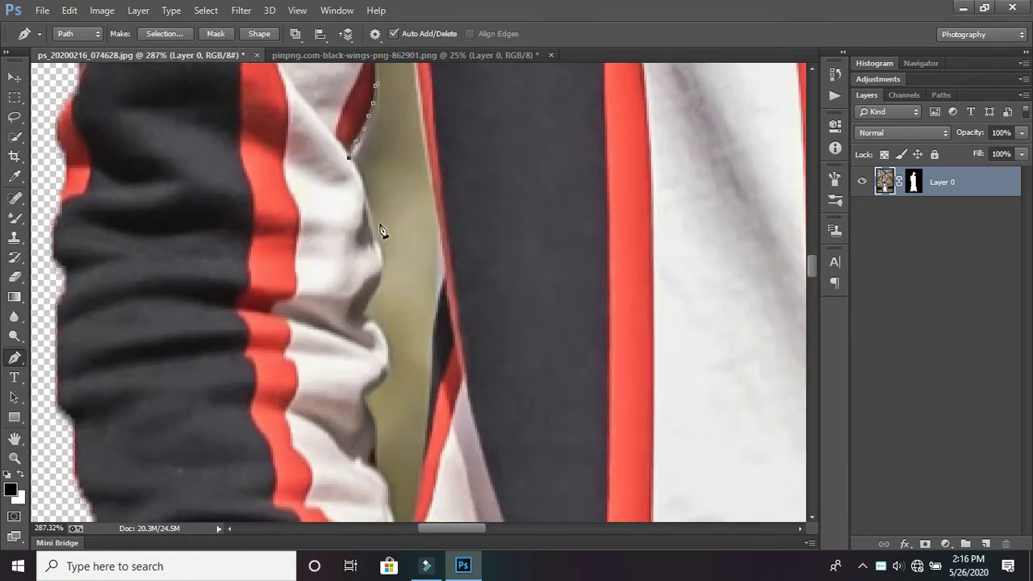
left_click_drag(379, 256, 376, 276)
Continue the path with curved anchors down the sleeve edge to the gap's bottom.
scroll(384, 313, "down", 1)
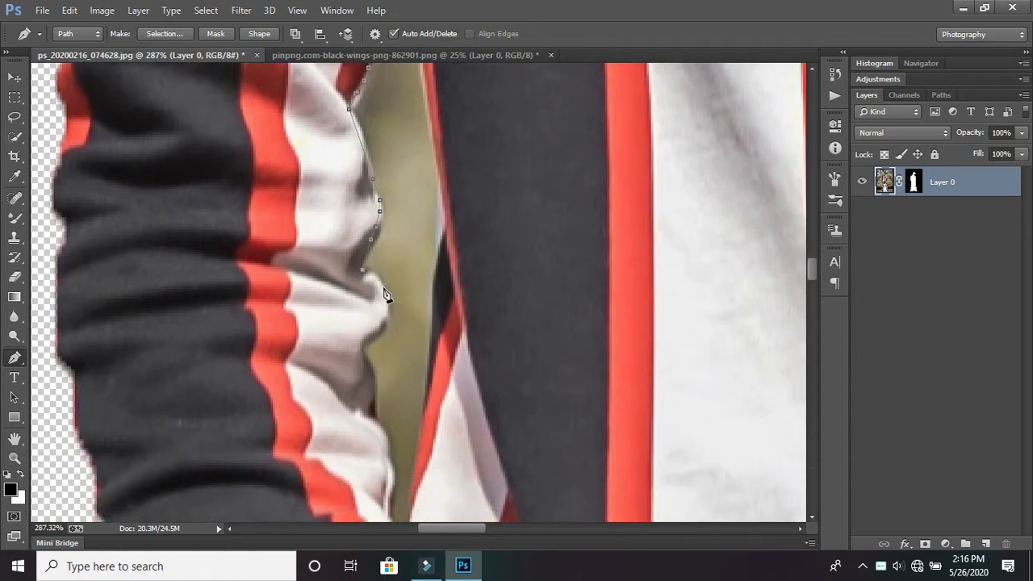
left_click_drag(381, 331, 364, 355)
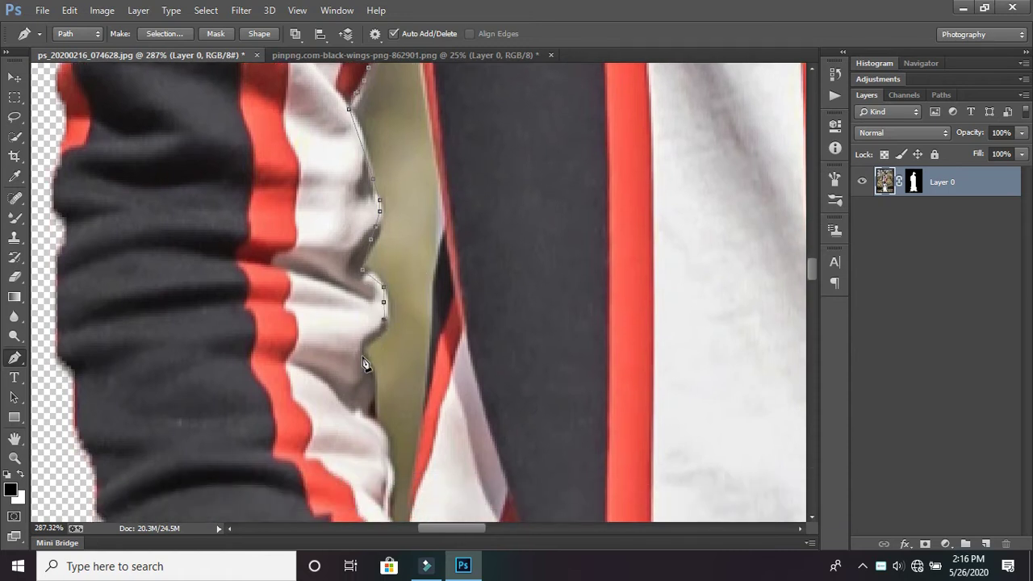
left_click(376, 413)
scroll(451, 379, "down", 3)
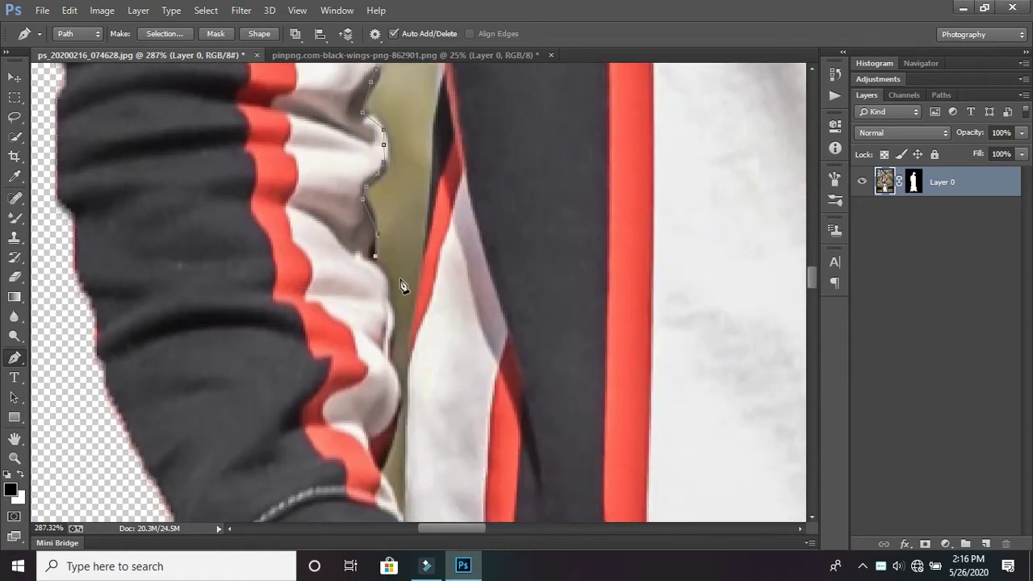
left_click(391, 281)
left_click_drag(391, 314, 393, 352)
left_click_drag(405, 400, 406, 417)
scroll(421, 383, "down", 3)
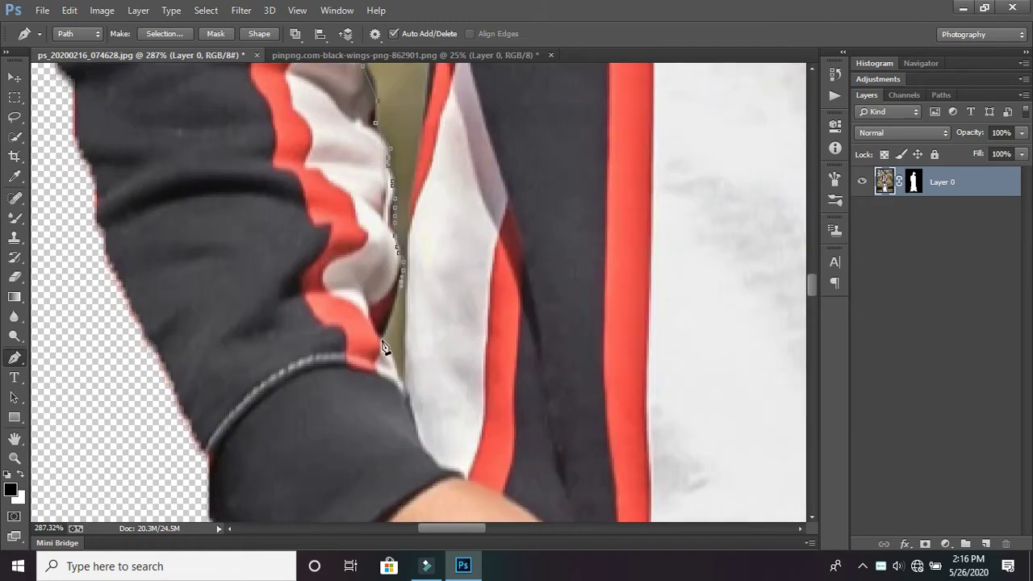
left_click_drag(382, 337, 399, 384)
Return to the starting anchor and close the path around the background gap.
scroll(408, 273, "up", 1)
scroll(409, 274, "up", 2)
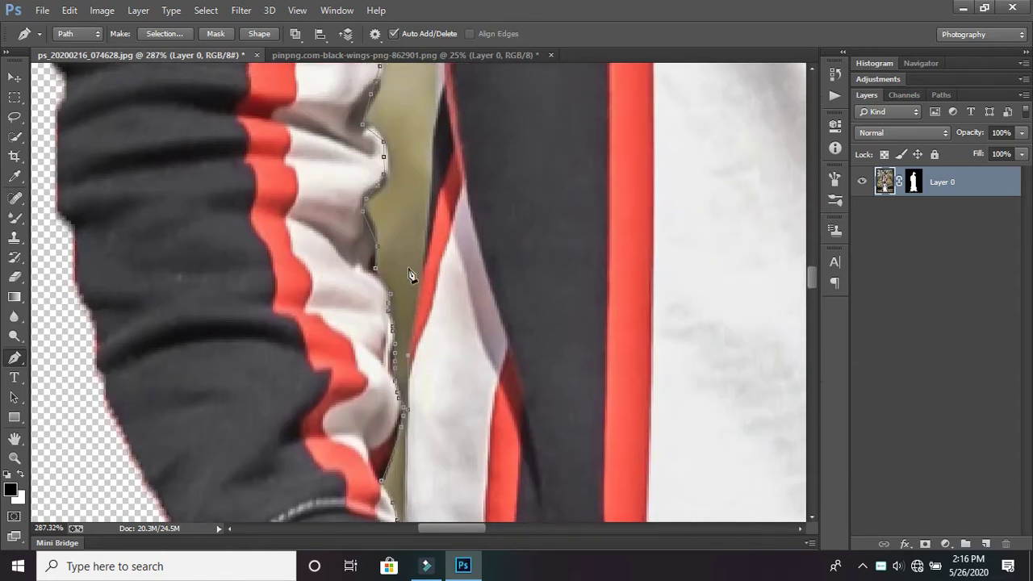
scroll(434, 160, "up", 2)
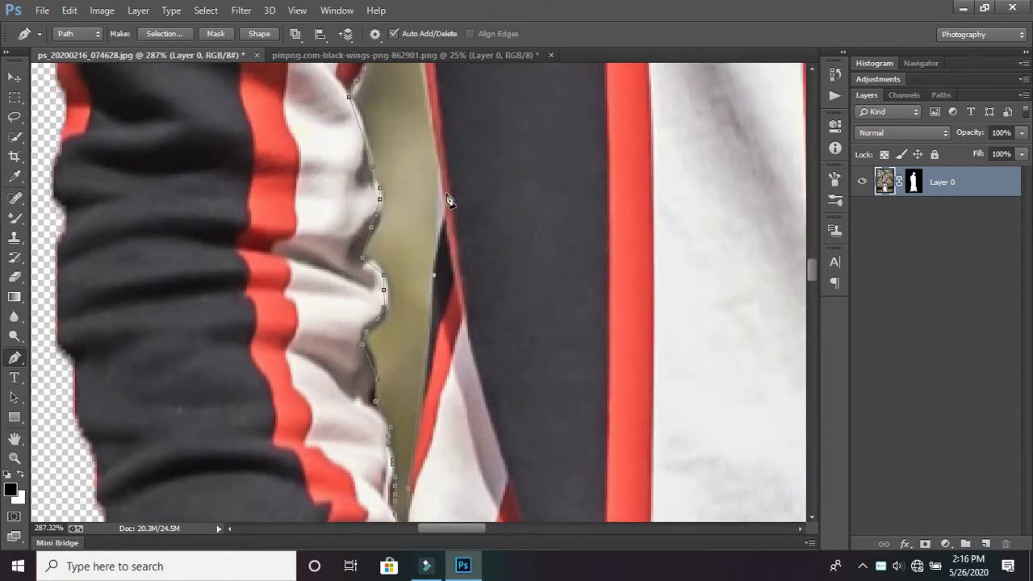
scroll(440, 227, "up", 1)
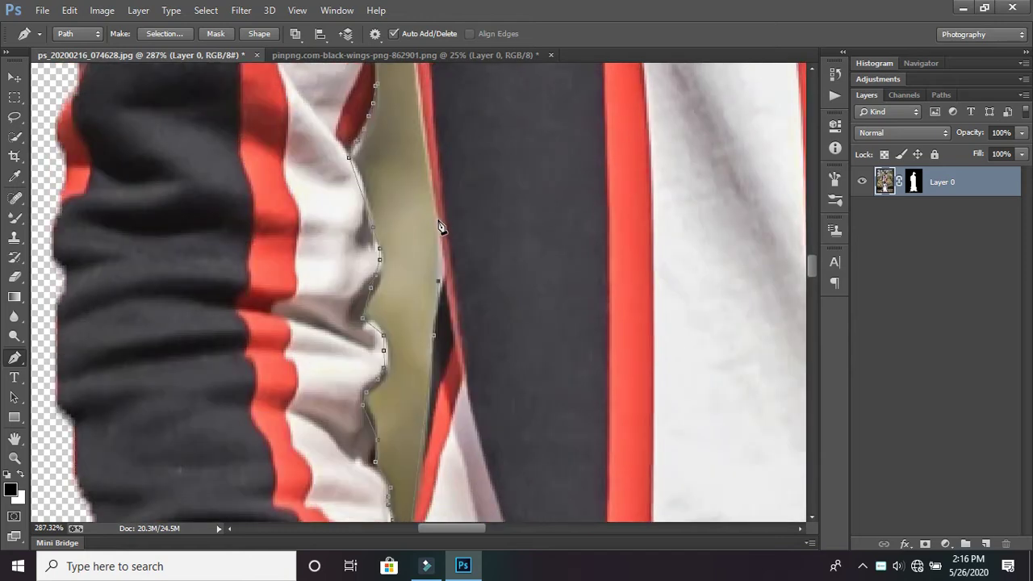
scroll(441, 227, "up", 3)
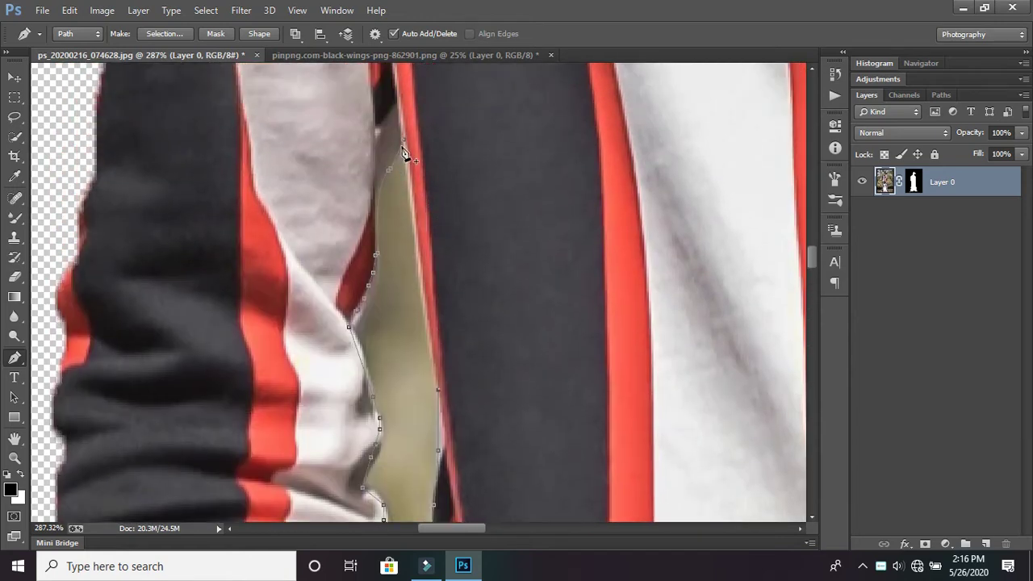
left_click_drag(389, 168, 526, 137)
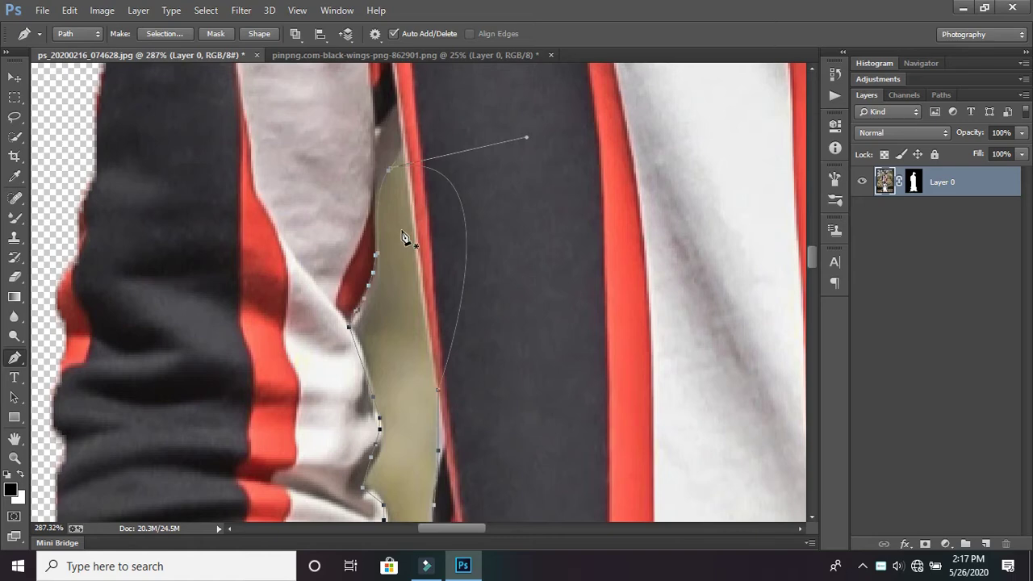
Delete the stray 'Delete Anchor Point' state in History to restore the closed gap path.
right_click(403, 234)
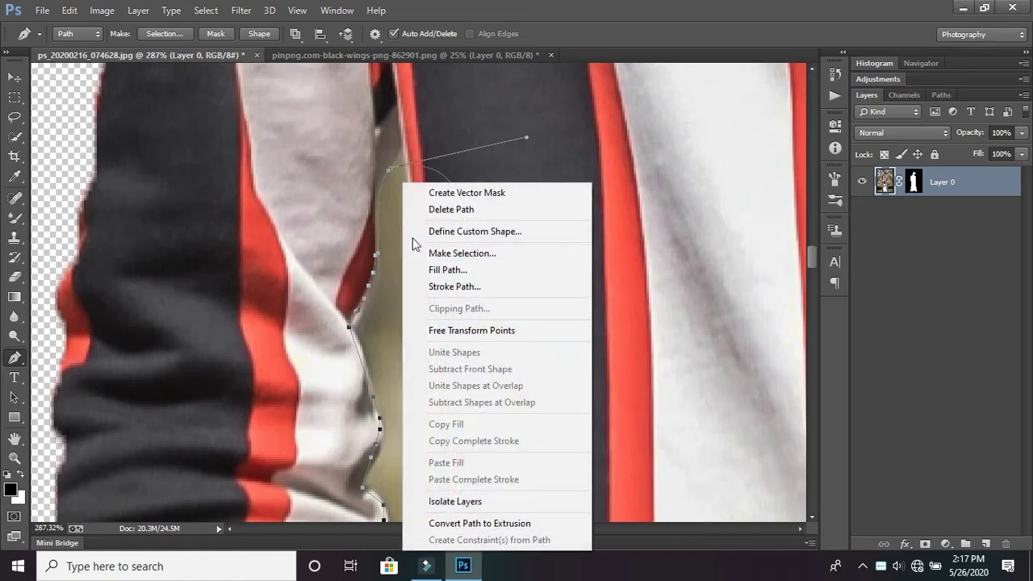
key("Escape")
left_click(834, 74)
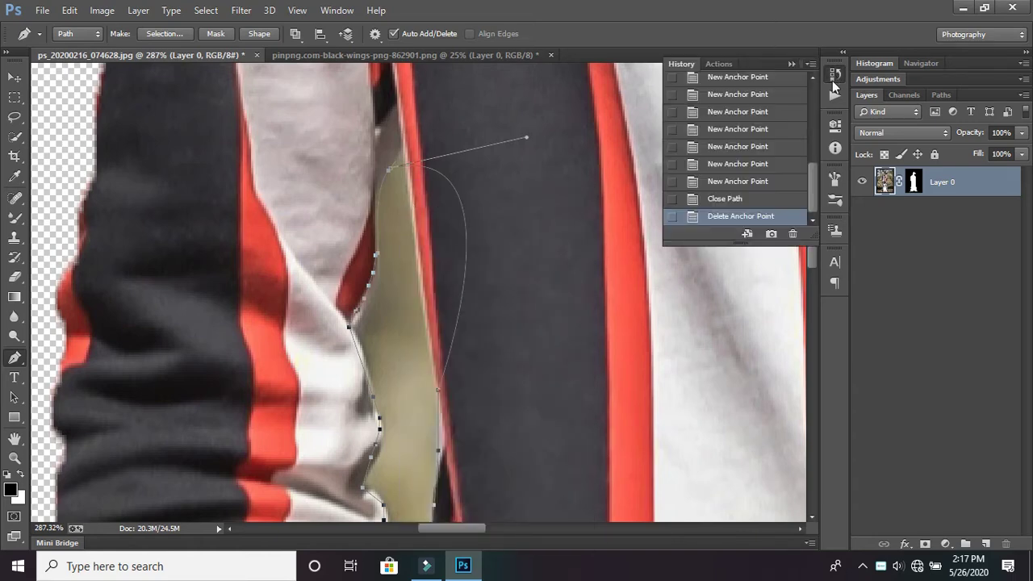
left_click(794, 234)
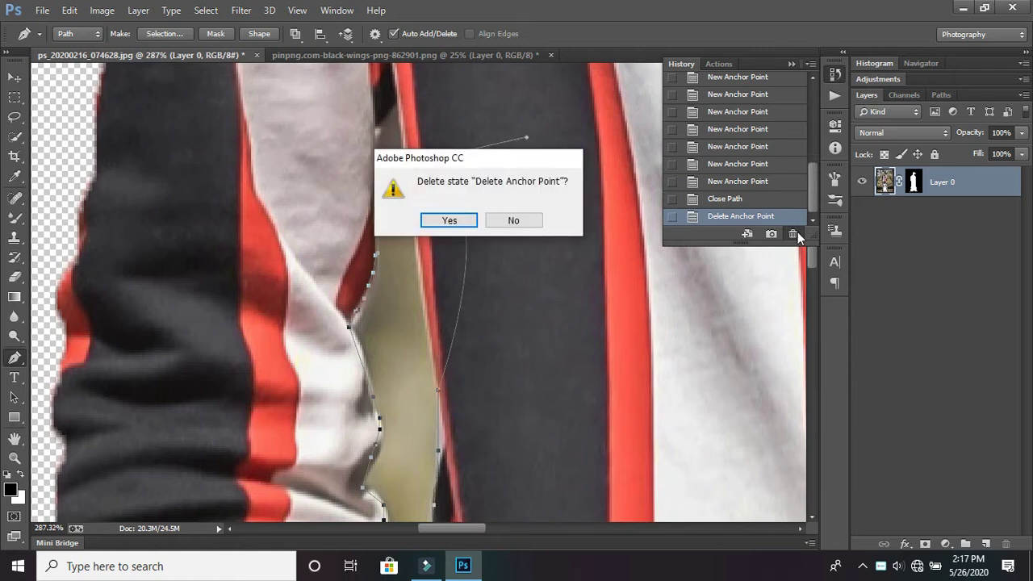
key("Return")
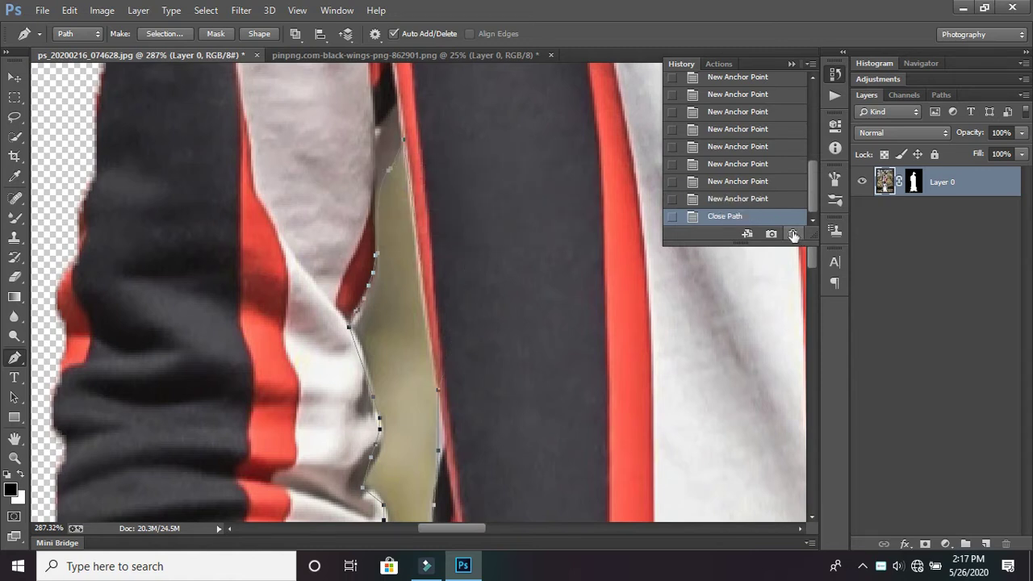
left_click(791, 64)
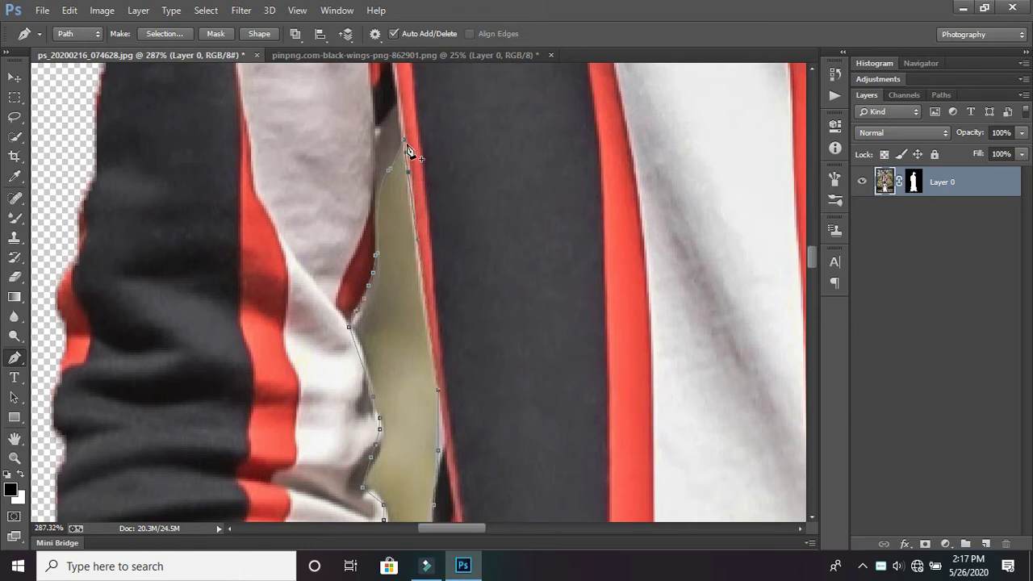
Turn the first traced gap between arm and sweater into a selection and delete its olive background.
right_click(398, 227)
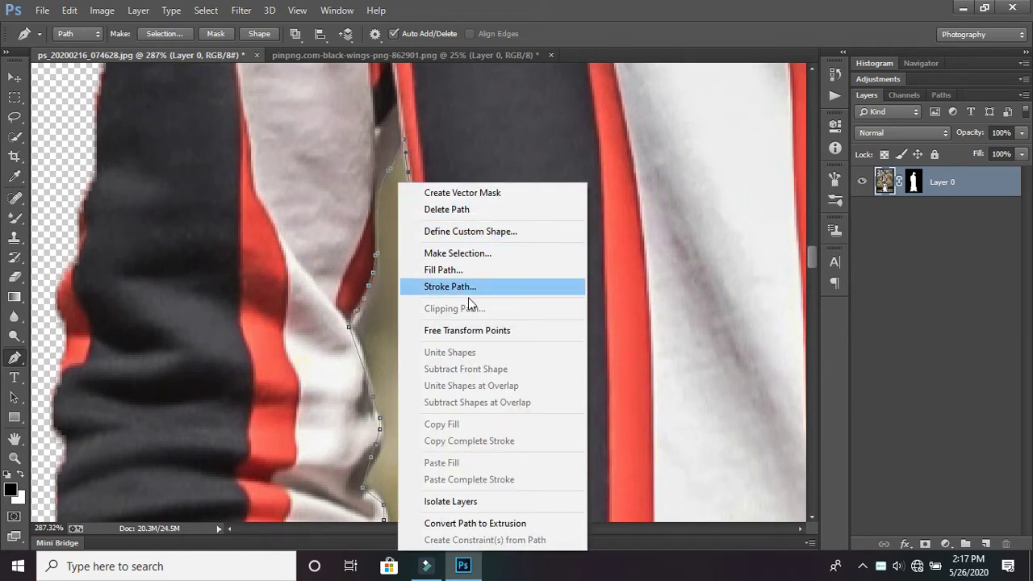
left_click(504, 254)
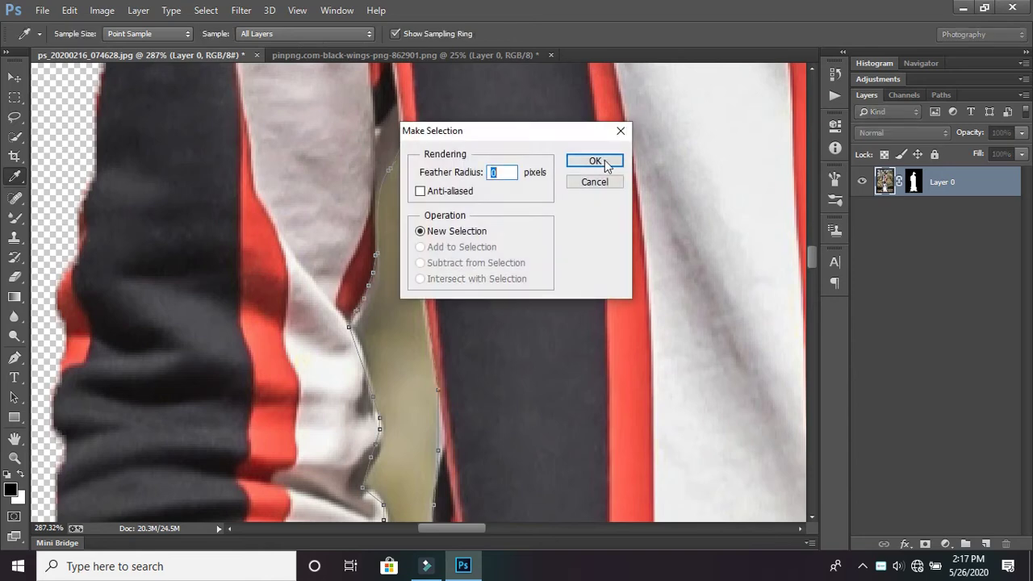
key("Return")
key("Delete")
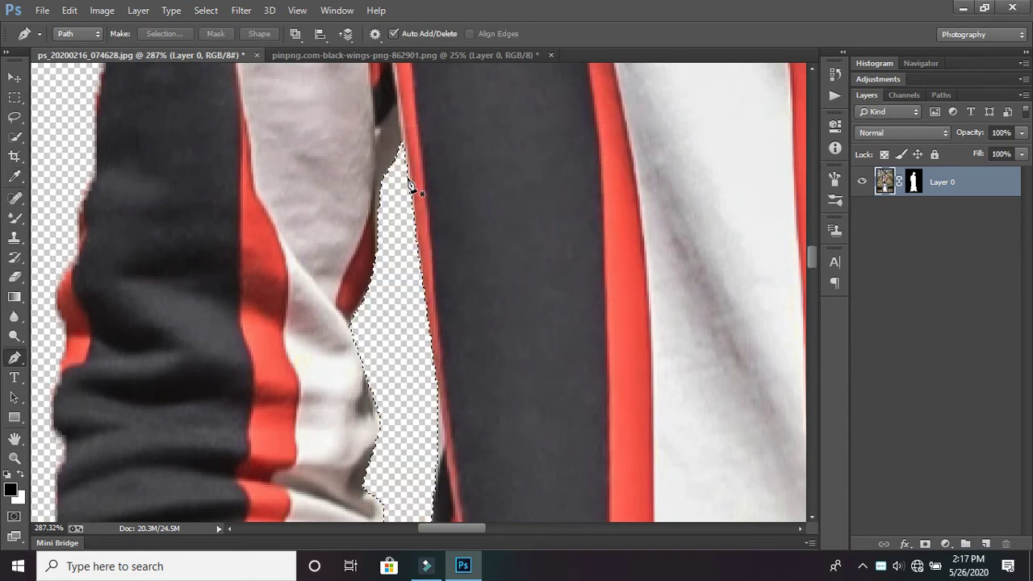
scroll(414, 196, "down", 3)
scroll(484, 190, "down", 3)
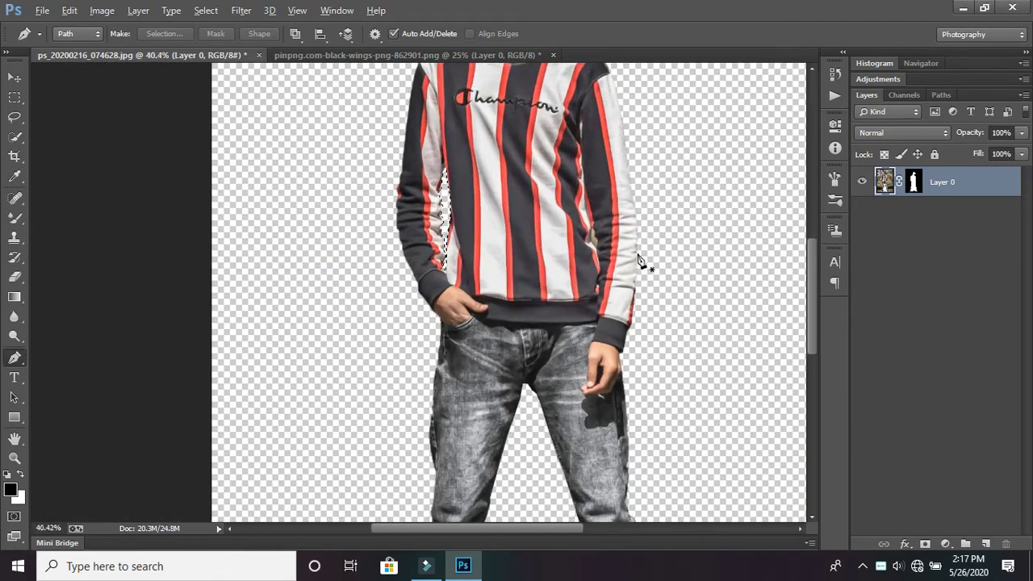
scroll(637, 258, "up", 3)
scroll(581, 231, "up", 3)
scroll(524, 210, "up", 3)
Outline the second olive gap with the Pen tool and delete it to transparency.
left_click(483, 162)
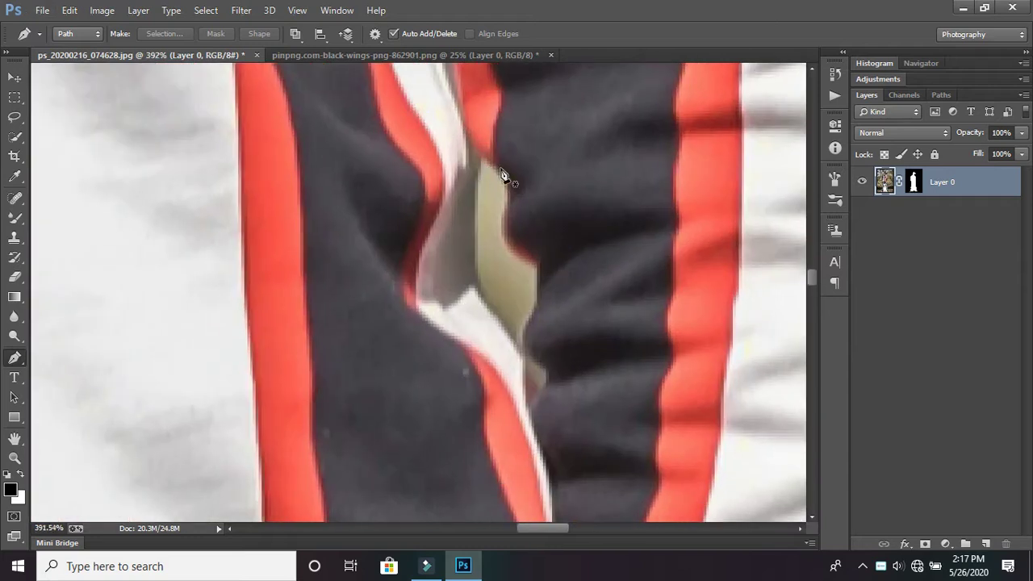
left_click(527, 259)
left_click(507, 335)
left_click(483, 162)
right_click(492, 213)
left_click(555, 253)
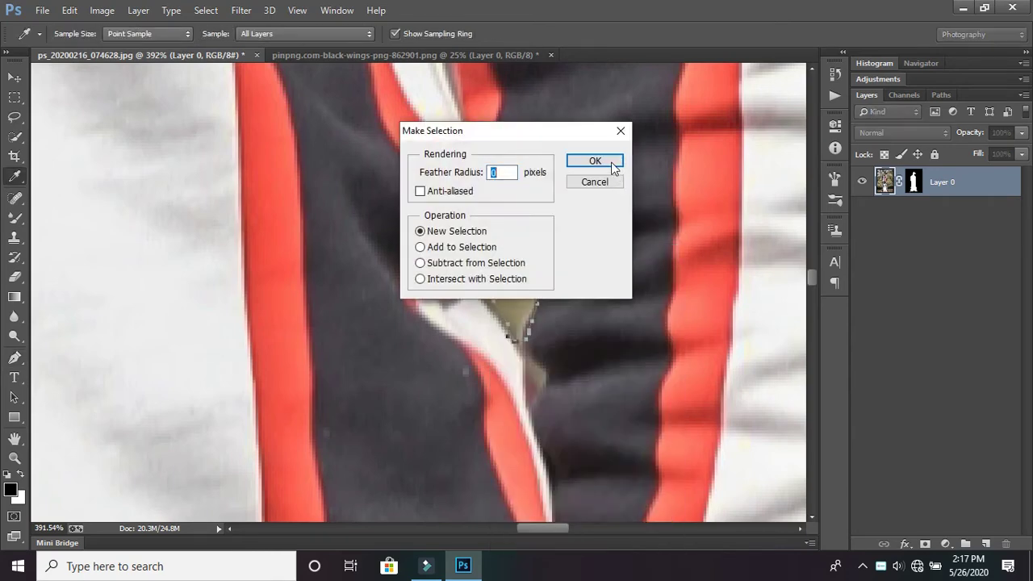
key("Return")
key("Delete")
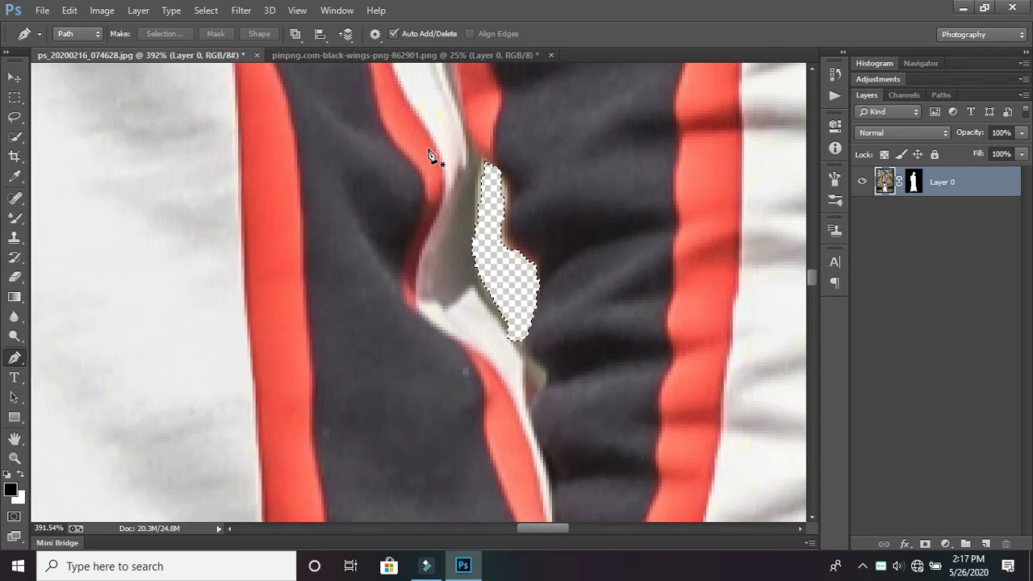
scroll(430, 155, "down", 5)
scroll(420, 155, "down", 3)
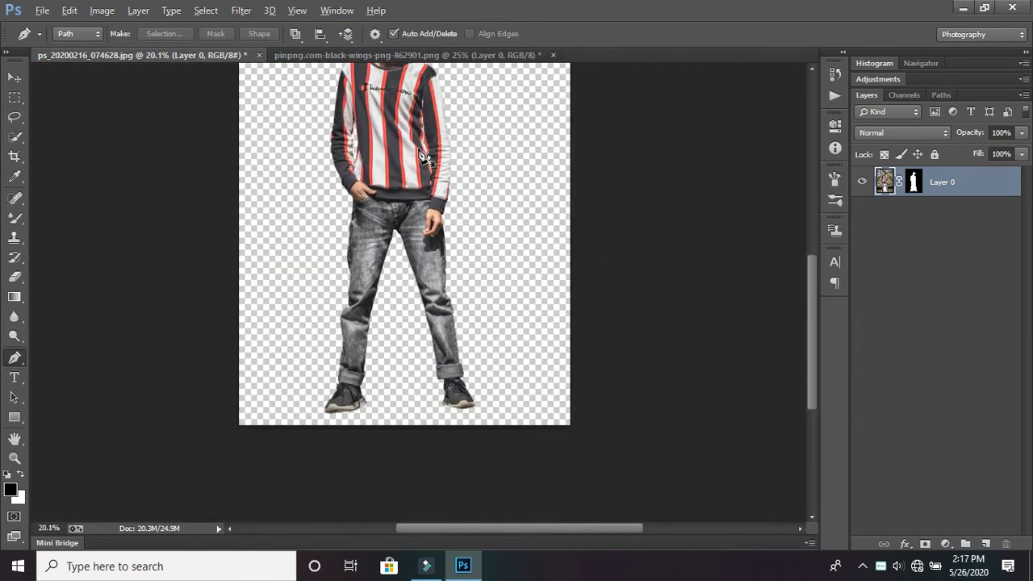
scroll(242, 153, "up", 3)
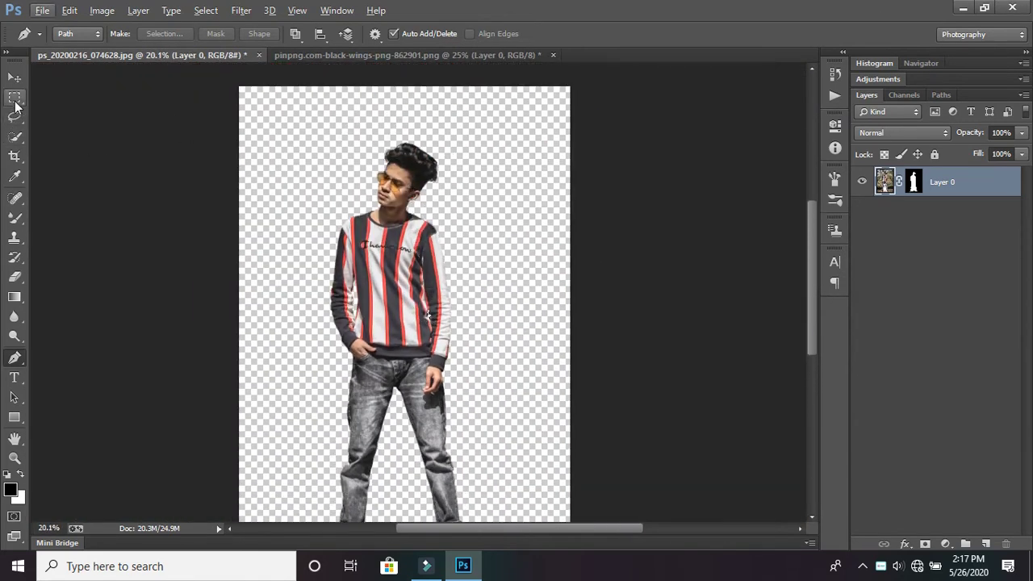
Deselect everything using the Rectangular Marquee's right-click menu.
left_click(14, 98)
right_click(327, 150)
left_click(454, 178)
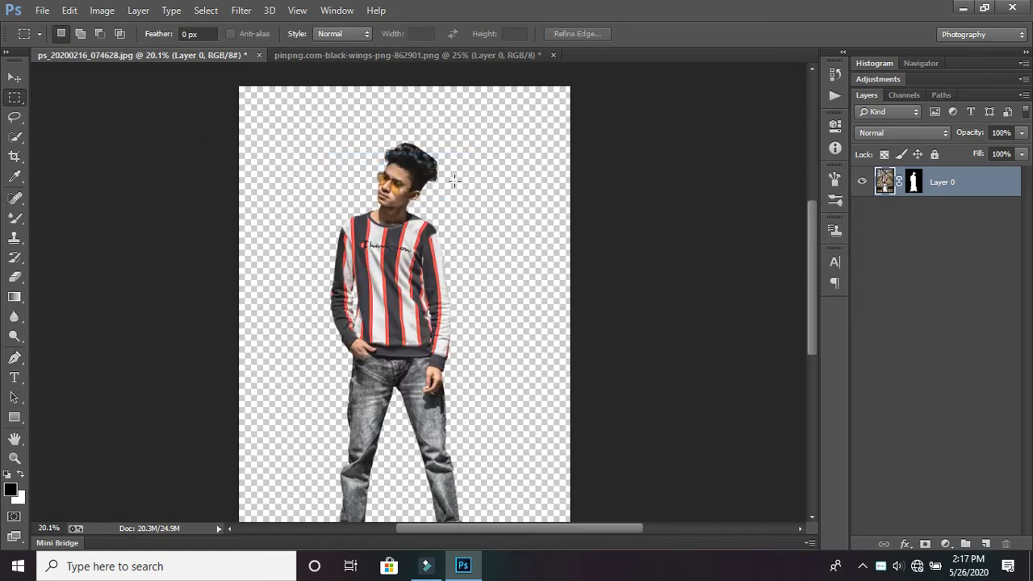
scroll(454, 187, "down", 1)
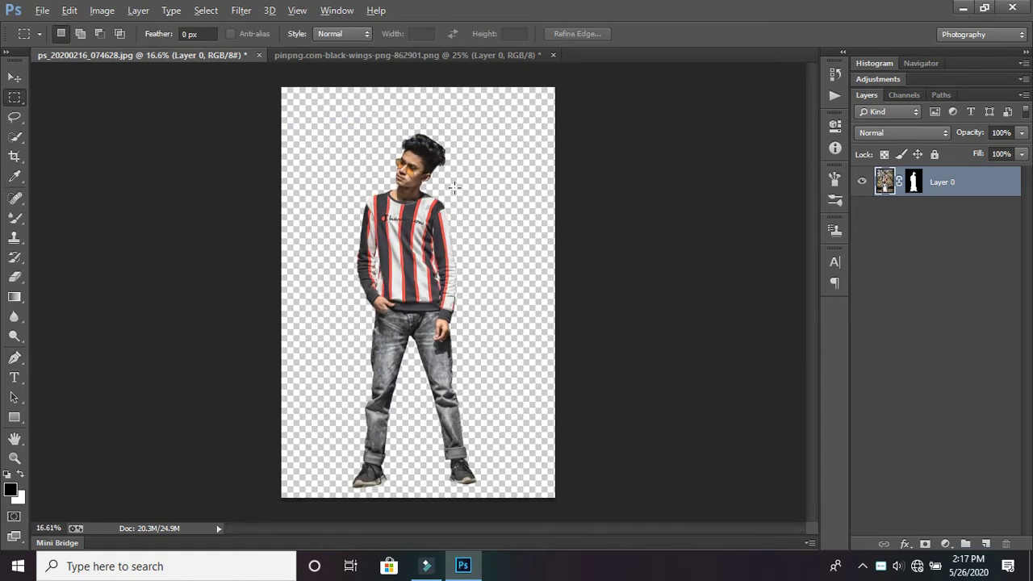
key("alt")
Switch to the Move tool, cancel a trial Free Transform, and bring up the File menu.
left_click(15, 78)
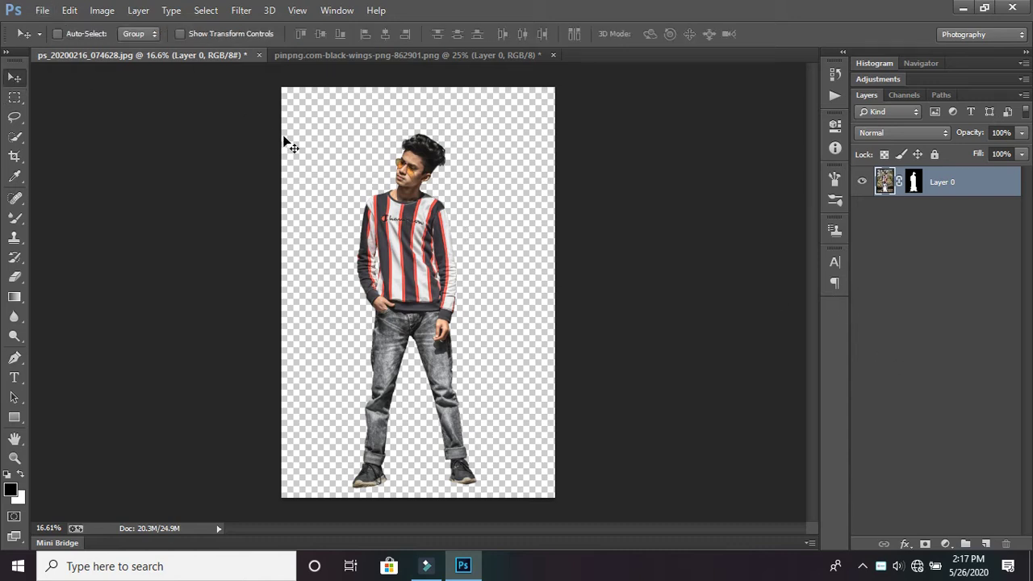
key("ctrl+t")
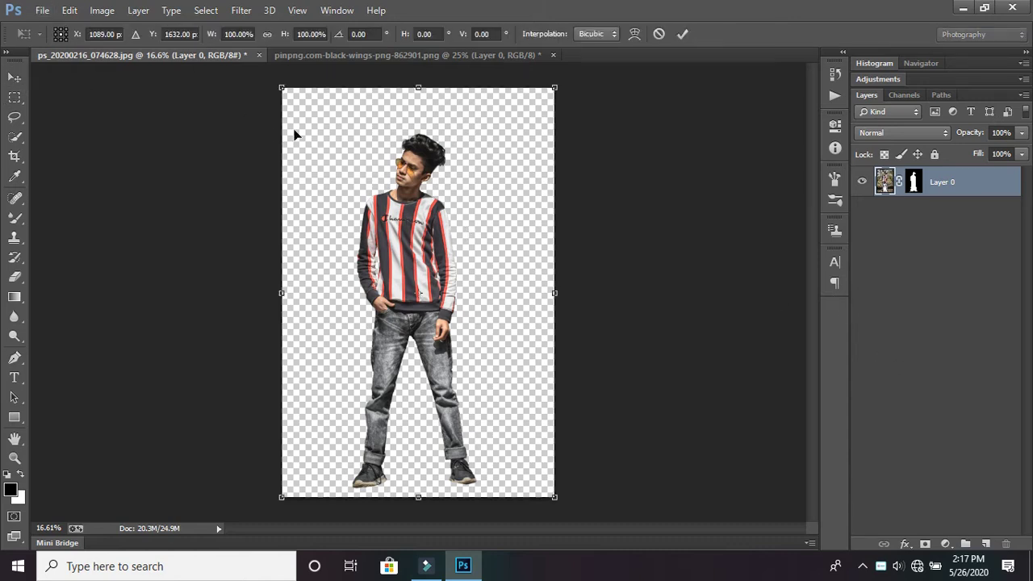
key("Return")
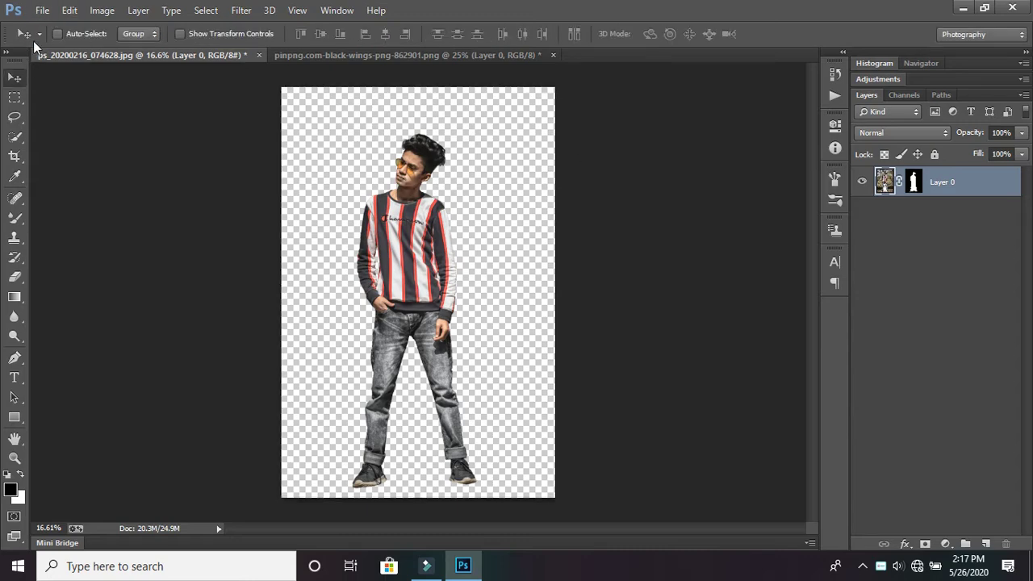
left_click(42, 10)
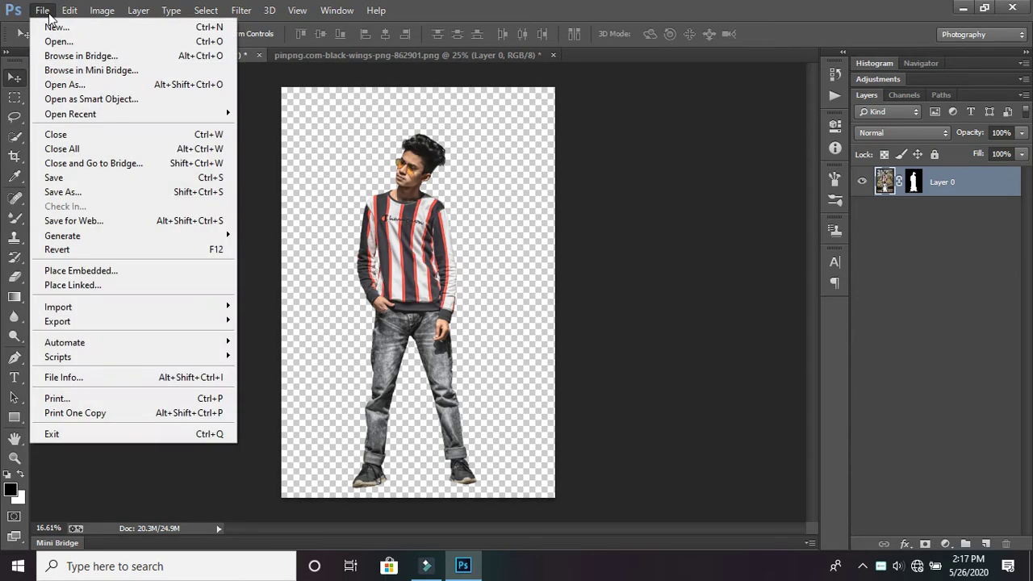
Open 5507-black-dark-leather-wall-and-floor-background.jpg from the Downloads folder.
left_click(82, 45)
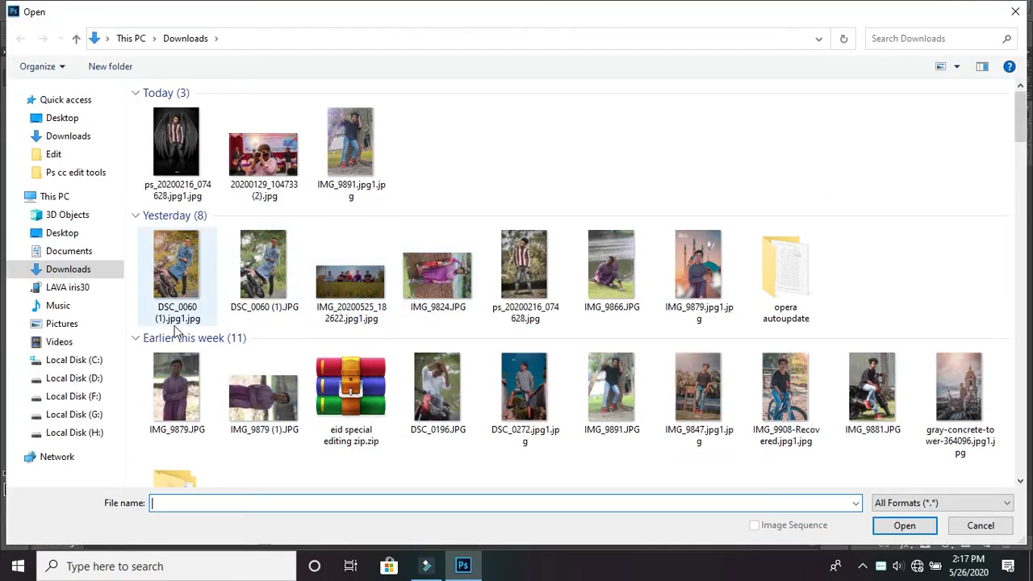
scroll(794, 330, "down", 5)
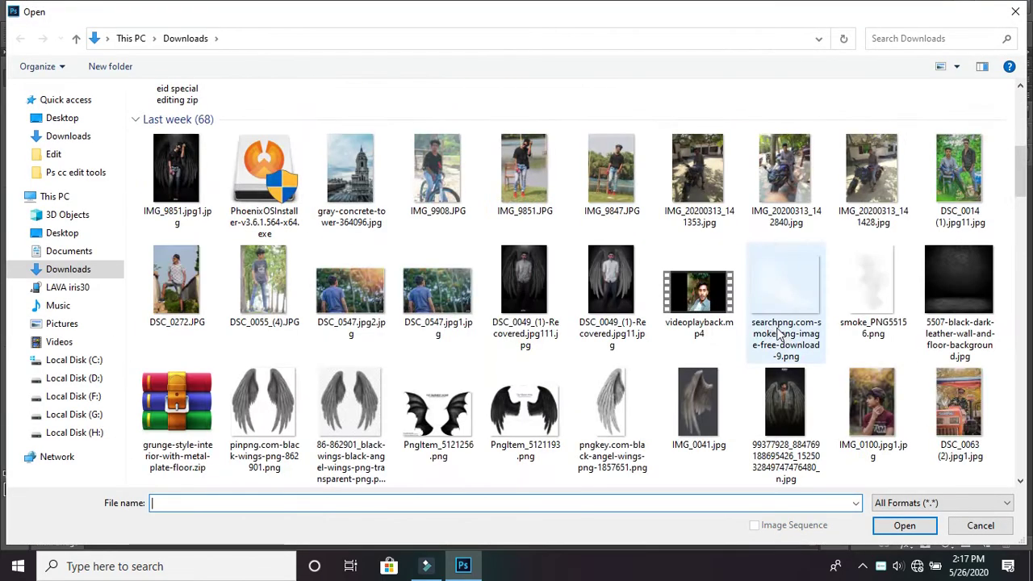
double_click(953, 272)
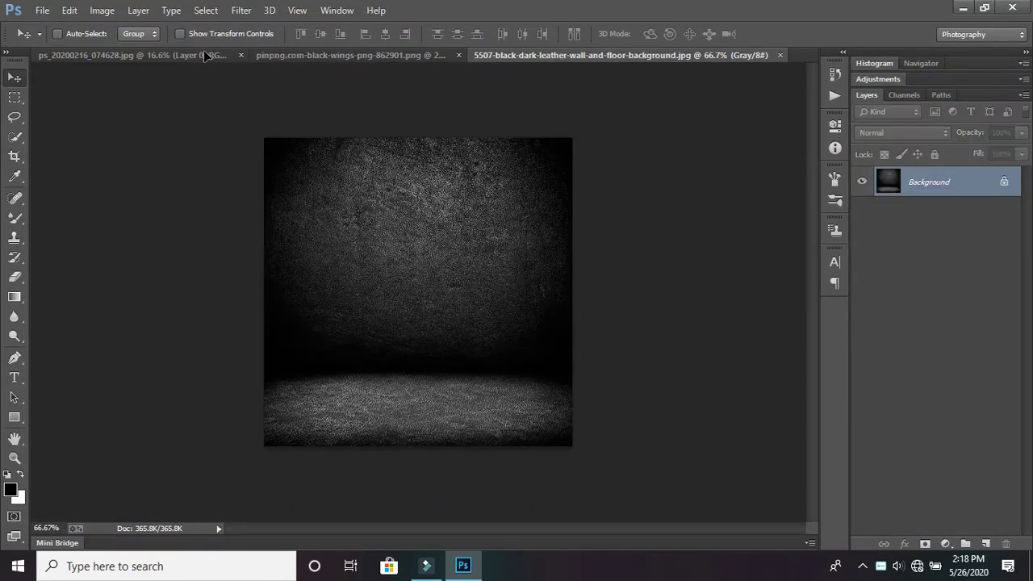
Drag the leather backdrop into the figure document as Layer 1 beneath the man.
left_click_drag(205, 55, 410, 164)
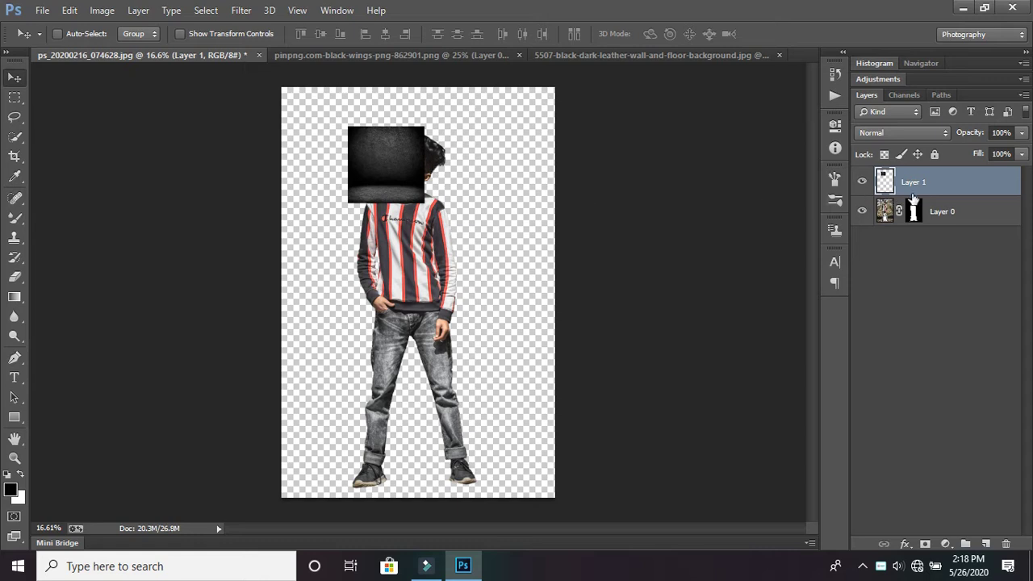
mouse_move(928, 185)
left_mouse_down()
mouse_move(930, 227)
mouse_move(910, 235)
left_mouse_up()
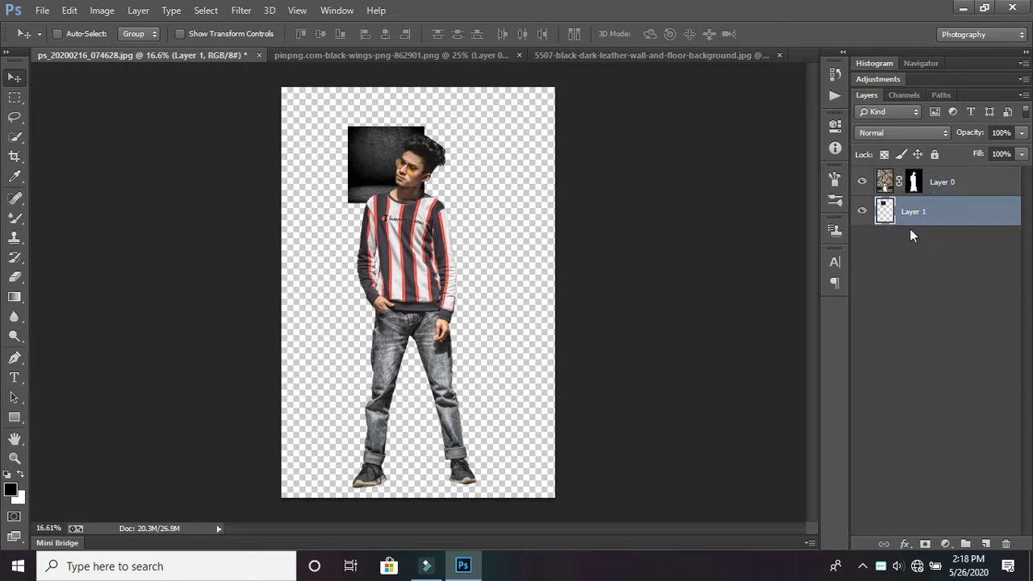
left_click_drag(394, 159, 367, 105)
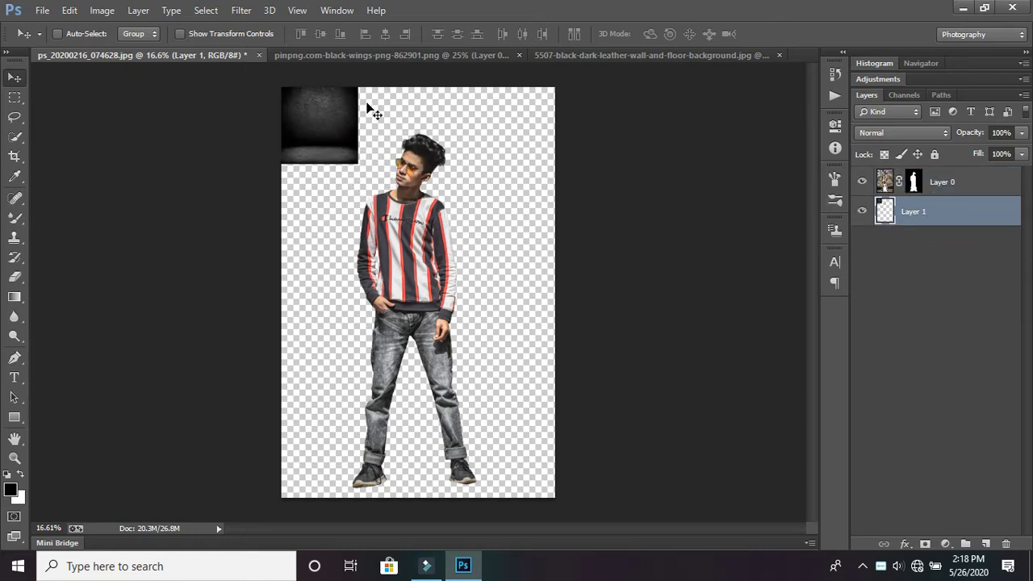
left_click(663, 57)
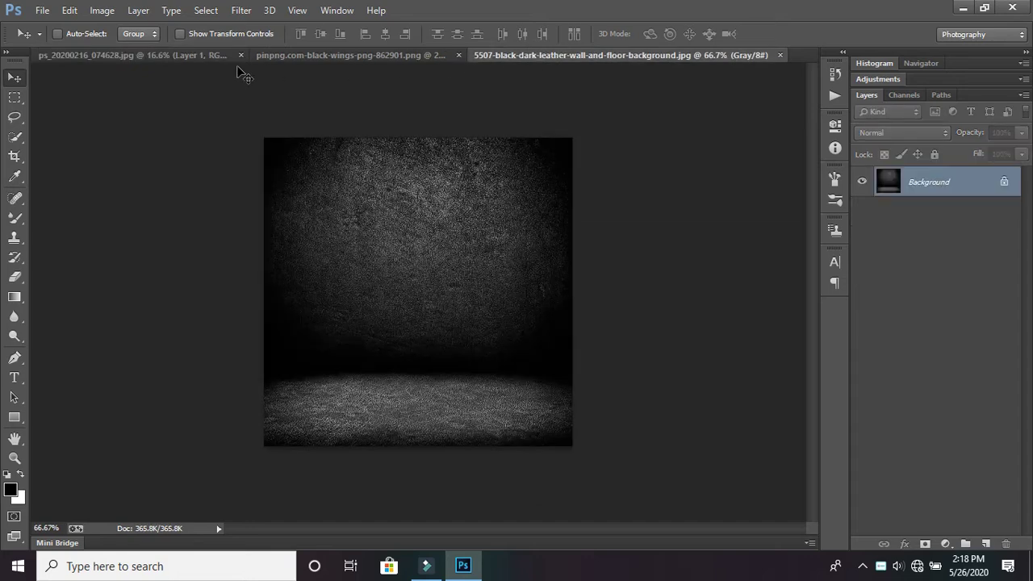
left_click(195, 55)
Scale the backdrop to fill the canvas, shift it left, and nudge the man slightly right.
key("ctrl+t")
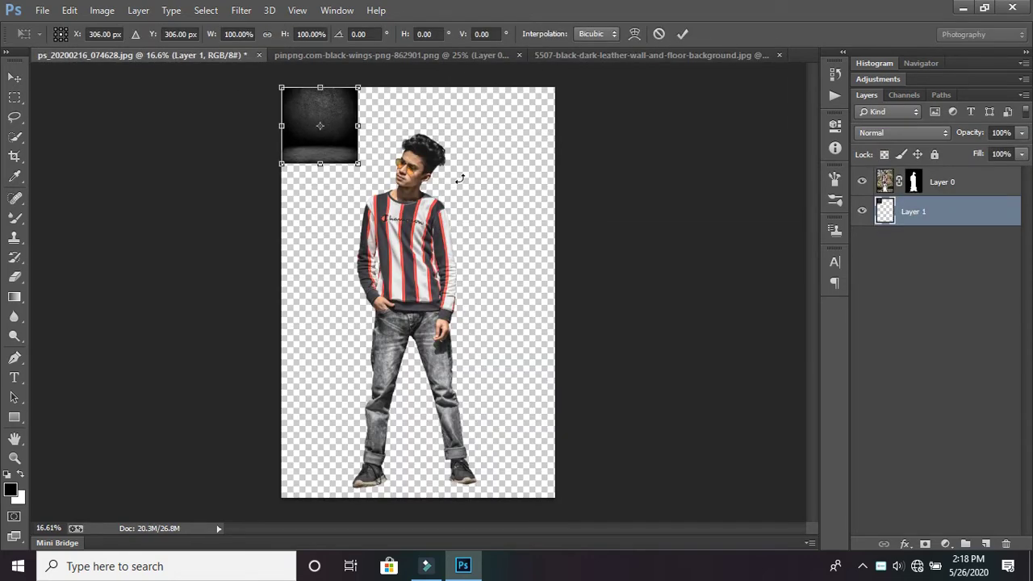
left_click_drag(354, 160, 583, 513)
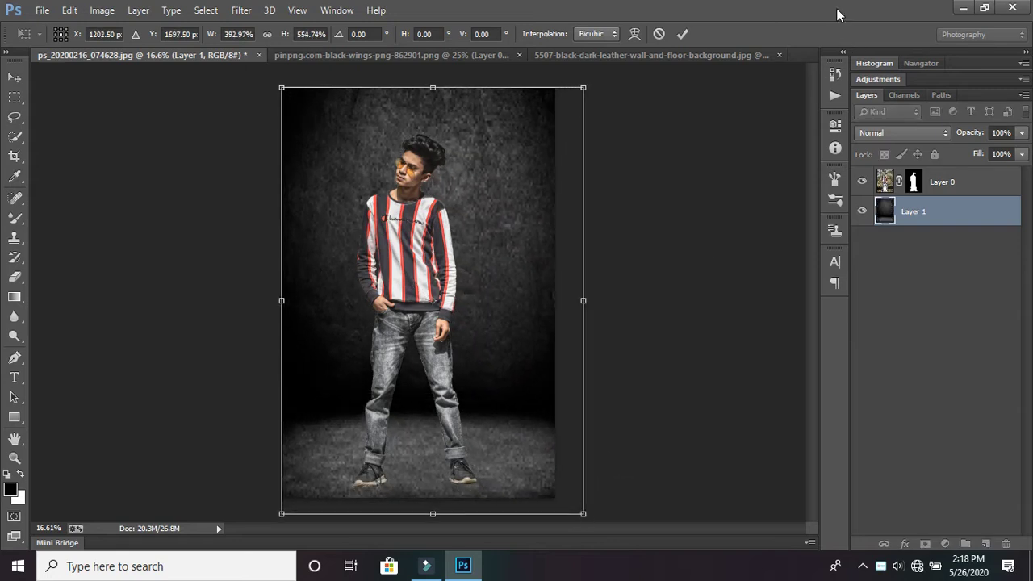
left_click(682, 34)
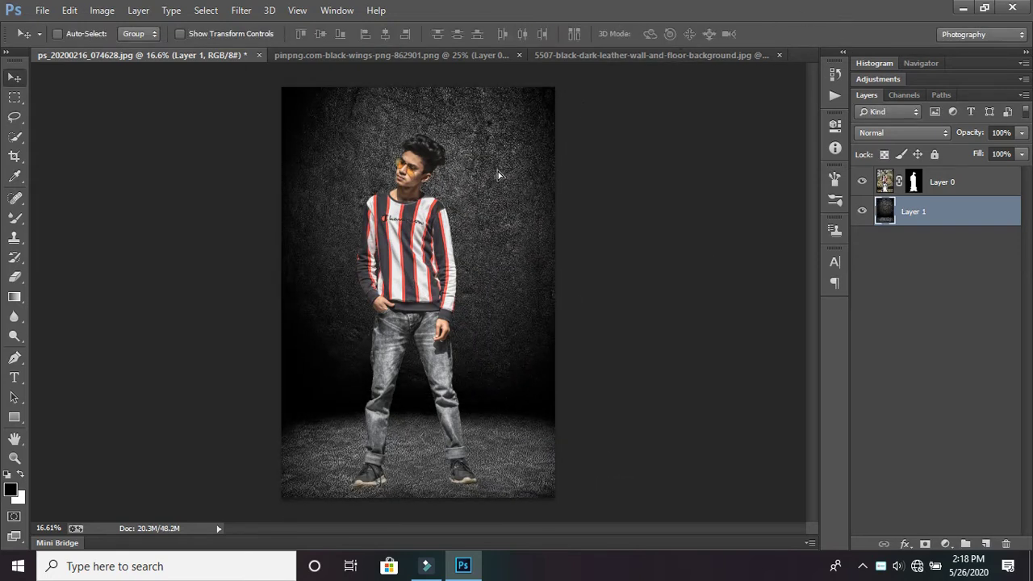
left_click_drag(497, 174, 490, 175)
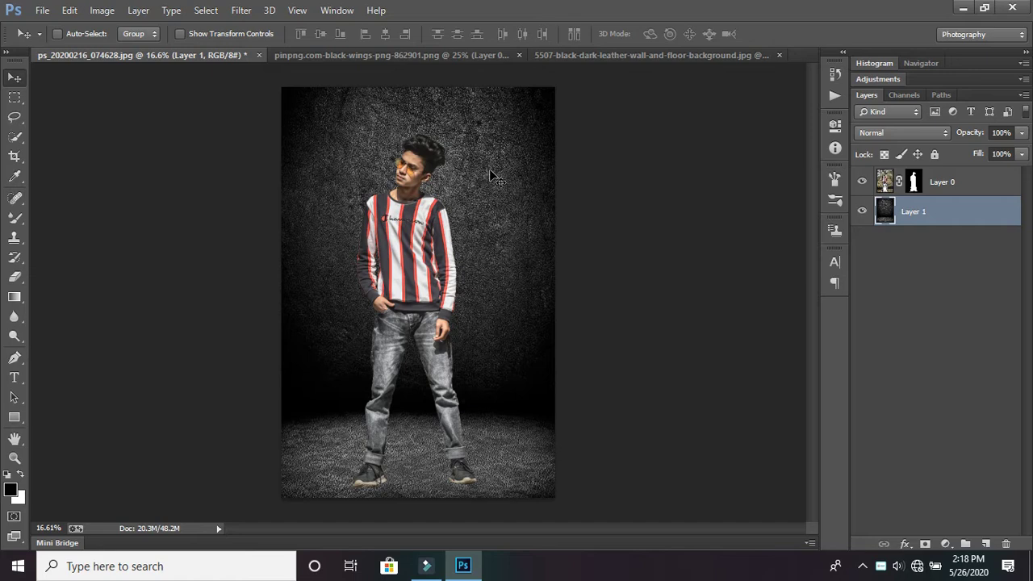
left_click_drag(510, 196, 508, 196)
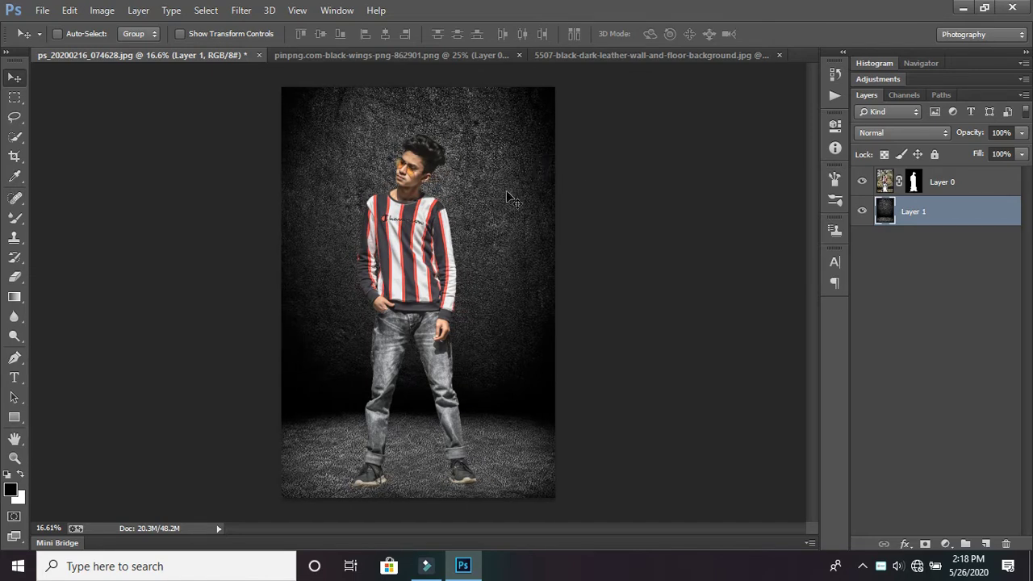
left_click(946, 184)
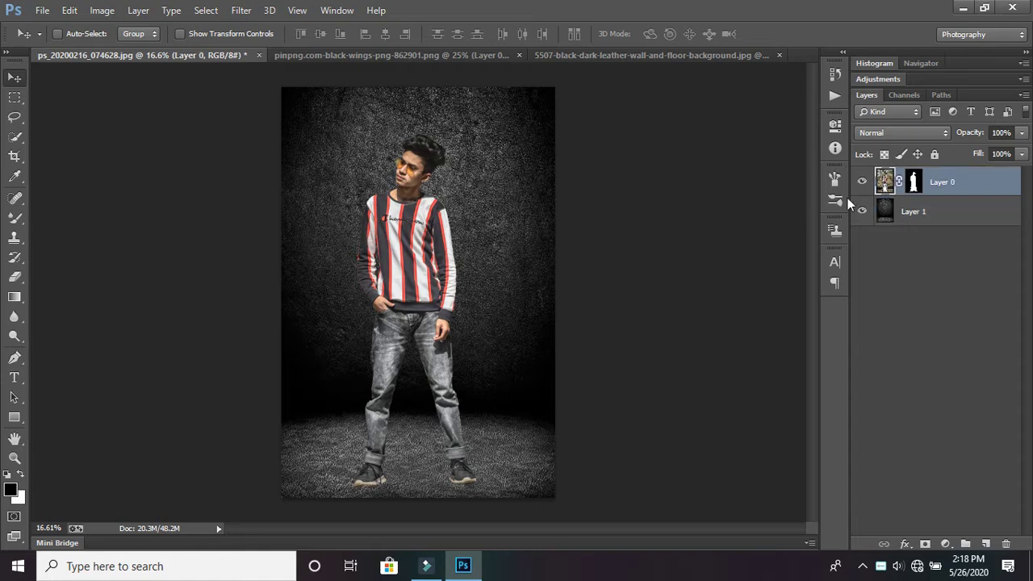
left_click_drag(392, 220, 397, 221)
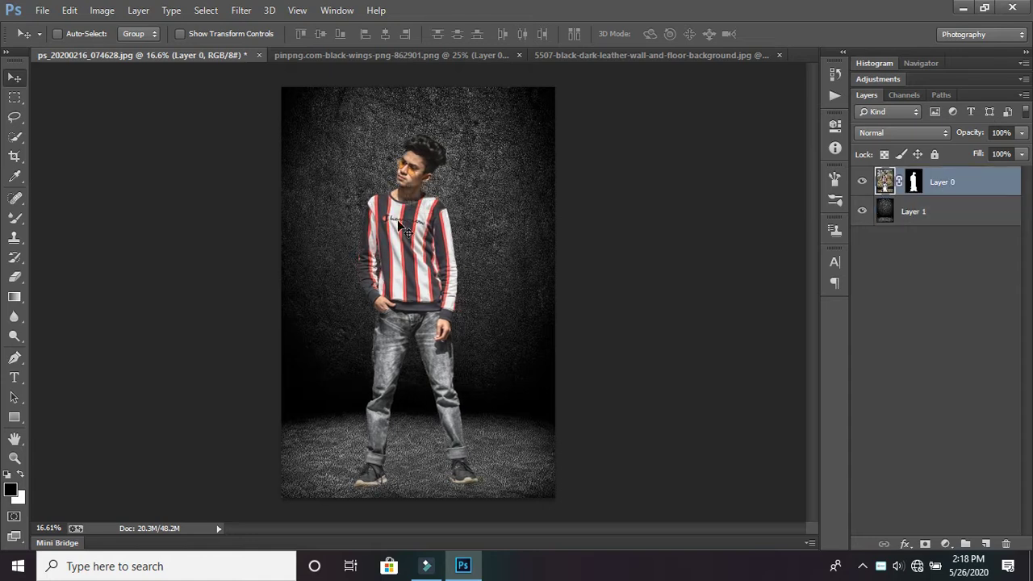
Add Layer 2 above the backdrop and set the Mixer Brush to 236 px at 50% flow.
left_click(957, 209)
left_click(985, 543)
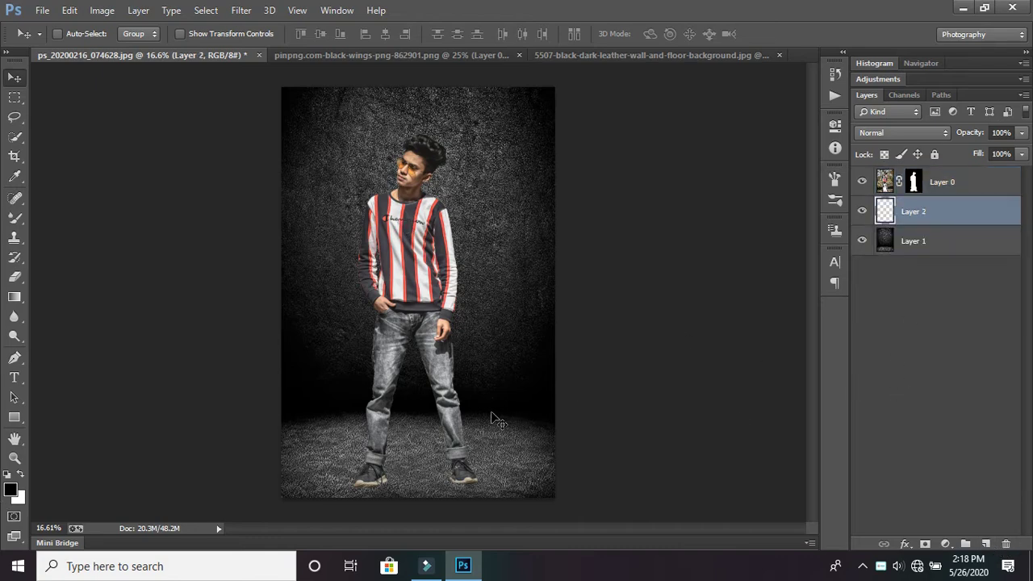
scroll(454, 417, "up", 3)
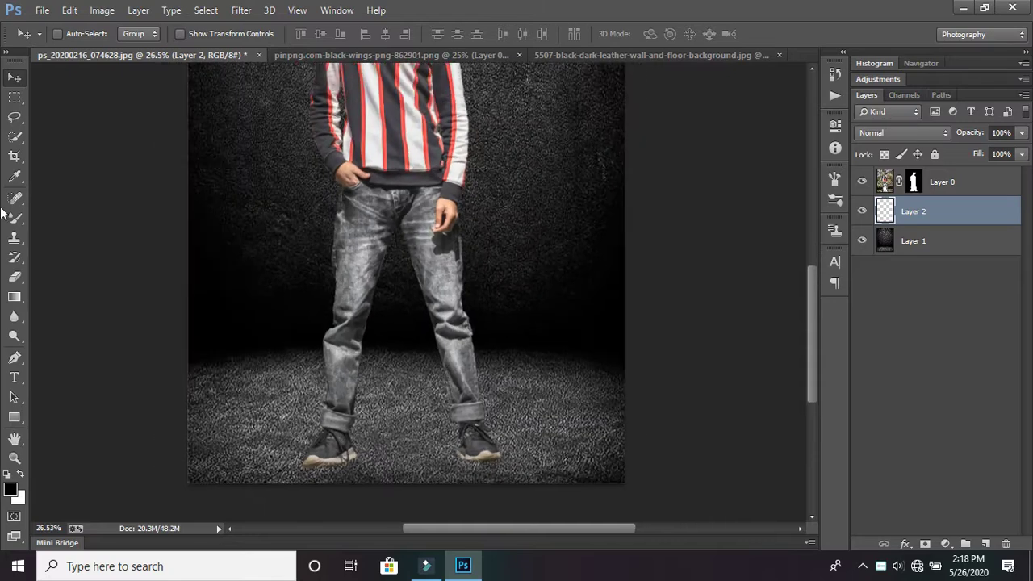
left_click(14, 218)
scroll(298, 234, "down", 3)
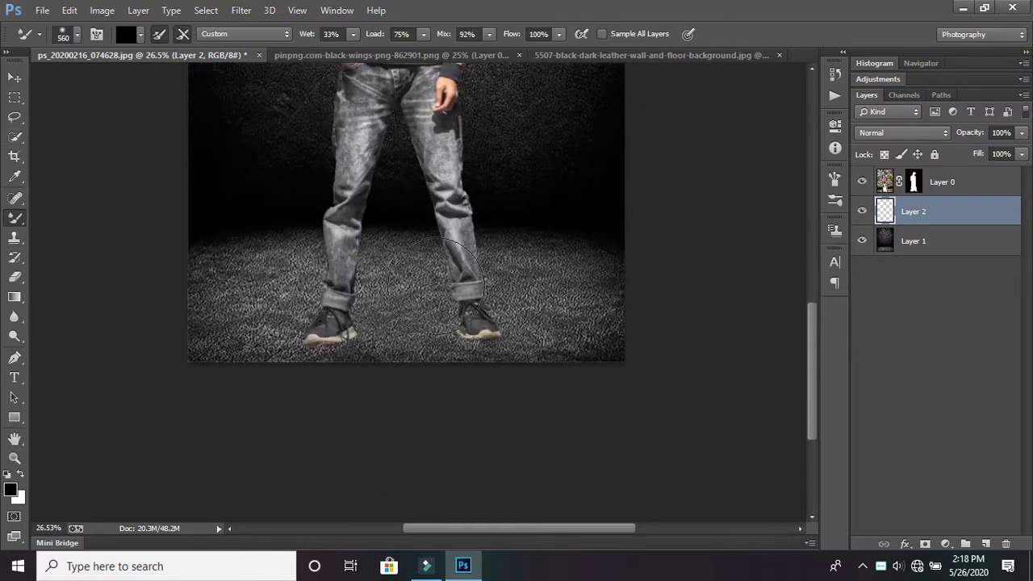
left_click_drag(521, 289, 481, 289)
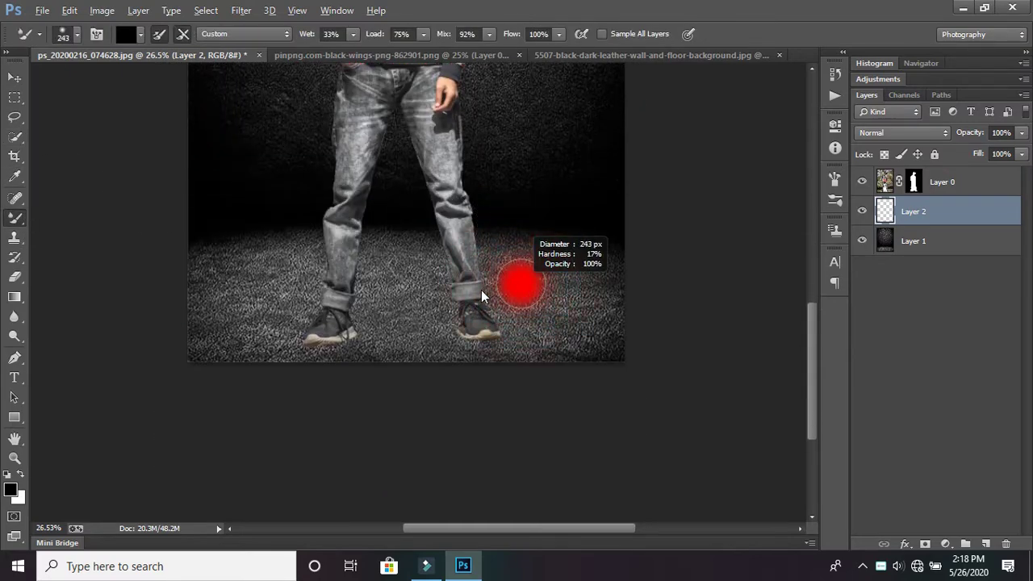
left_click(560, 34)
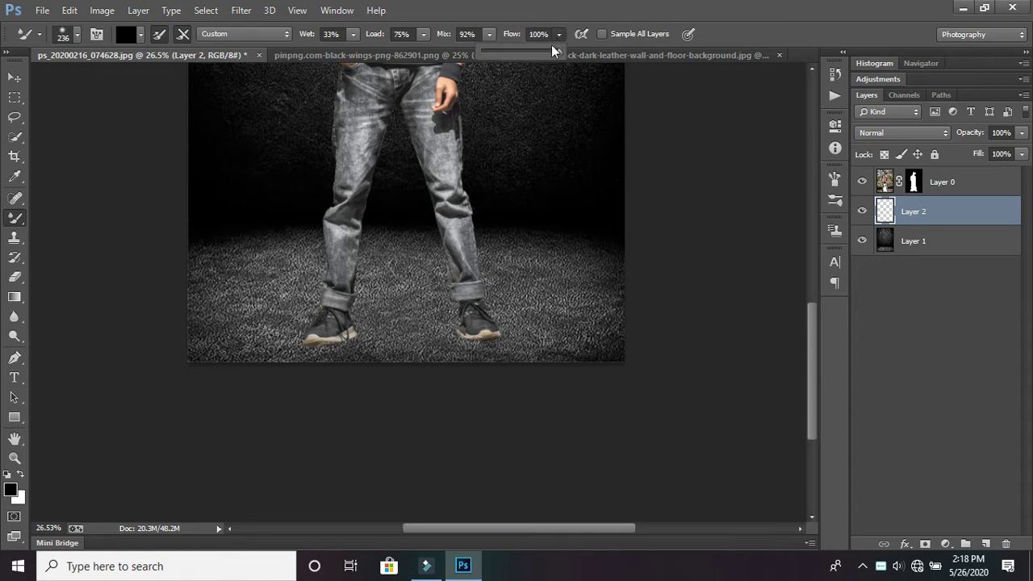
left_click_drag(534, 50, 520, 50)
Paint shadow on the floor around both legs and shoes.
mouse_move(517, 235)
left_mouse_down()
mouse_move(476, 333)
mouse_move(502, 266)
mouse_move(489, 313)
left_mouse_up()
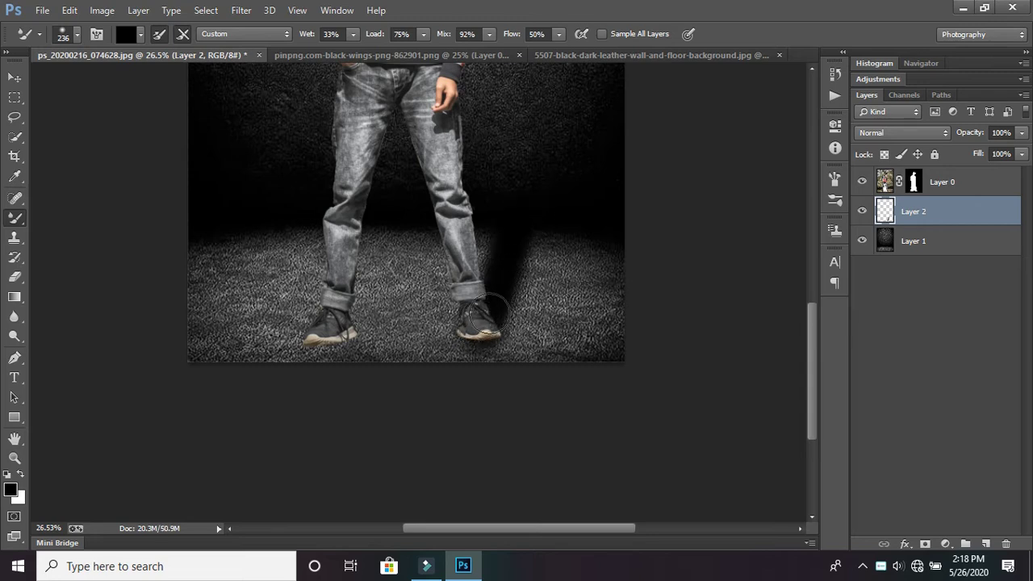
left_click_drag(525, 256, 517, 226)
left_click_drag(406, 219, 337, 344)
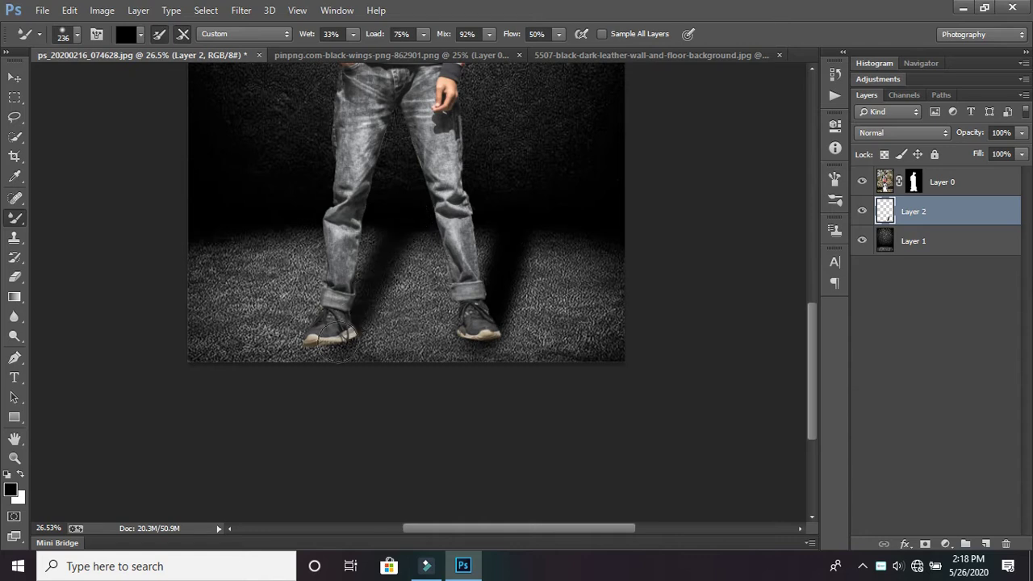
mouse_move(381, 257)
left_mouse_down()
mouse_move(409, 226)
mouse_move(359, 304)
mouse_move(319, 332)
mouse_move(323, 342)
left_mouse_up()
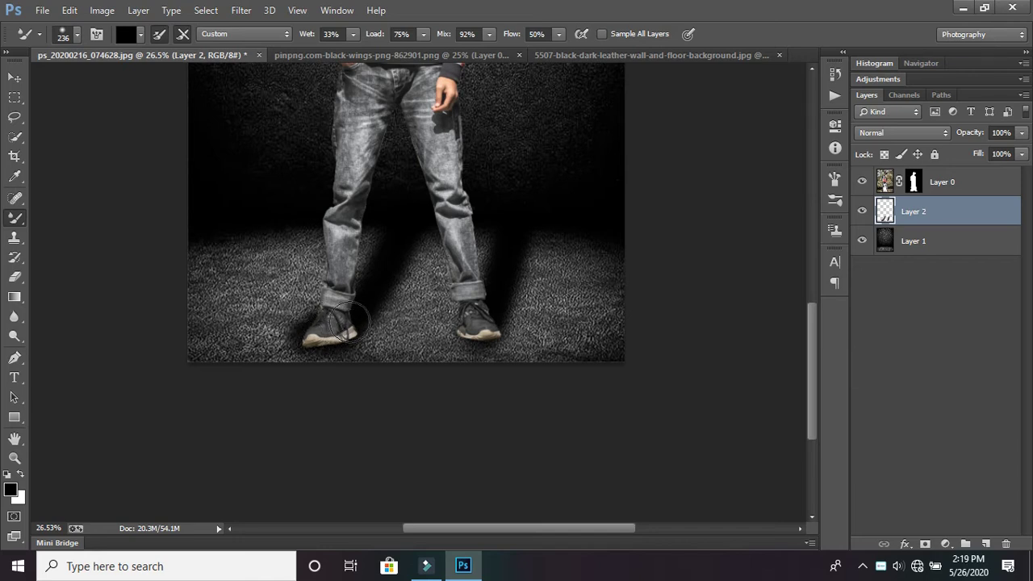
left_click_drag(396, 233, 346, 299)
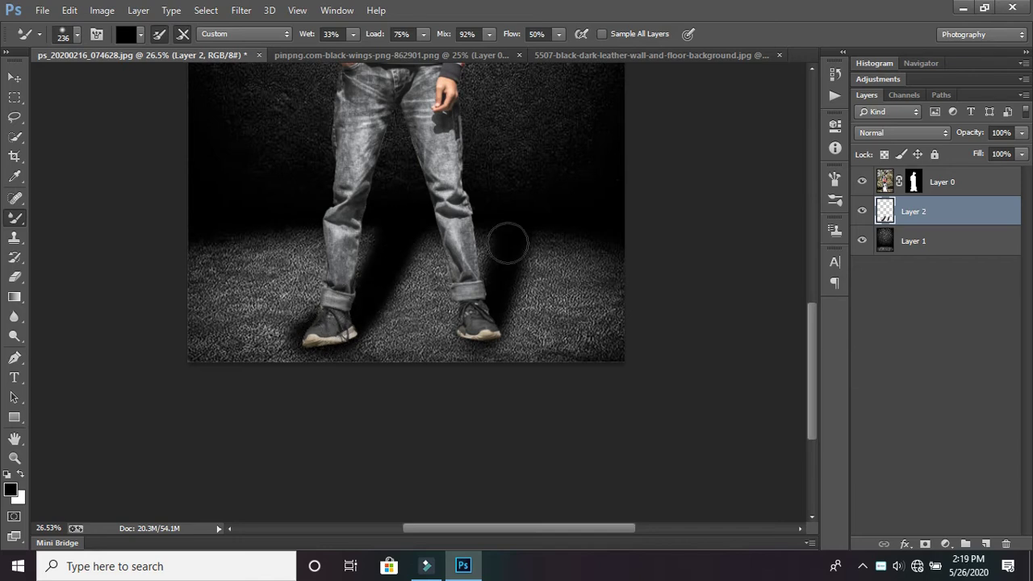
left_click_drag(525, 224, 513, 244)
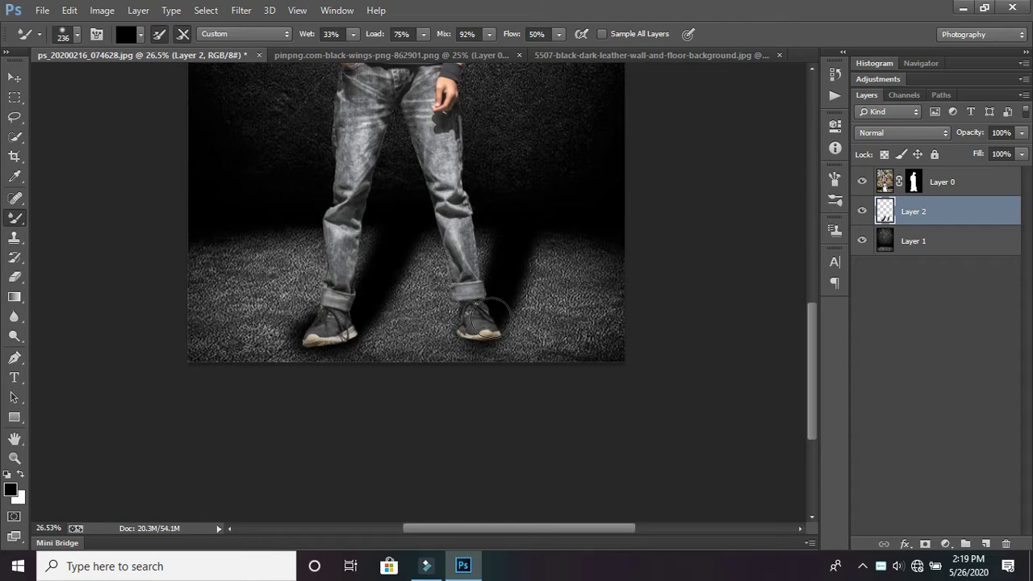
Darken the wall along the right leg up to the hand and sleeve edge.
scroll(500, 238, "up", 3)
scroll(484, 258, "up", 3)
scroll(476, 298, "up", 2, "alt")
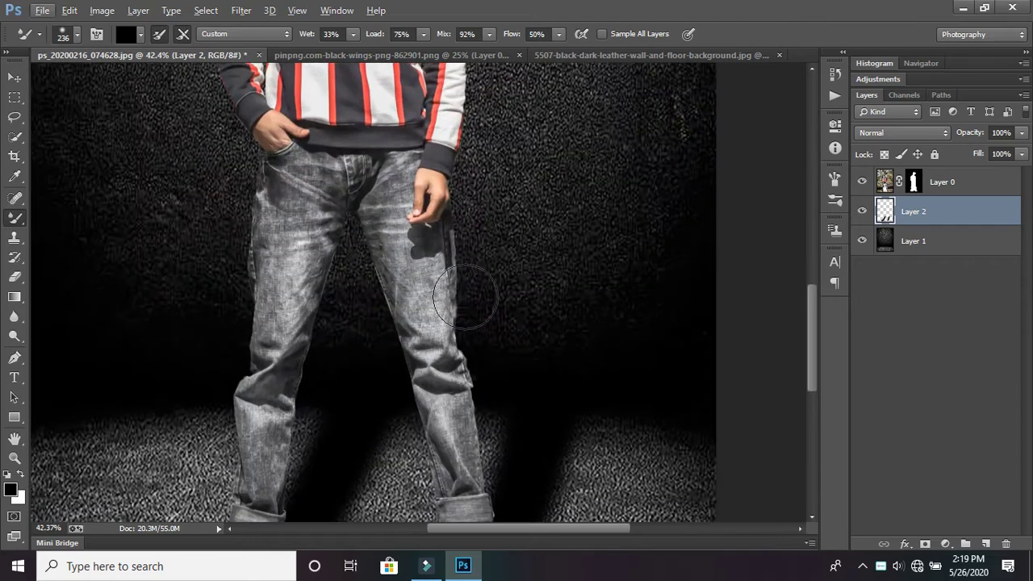
left_click_drag(464, 343, 440, 197)
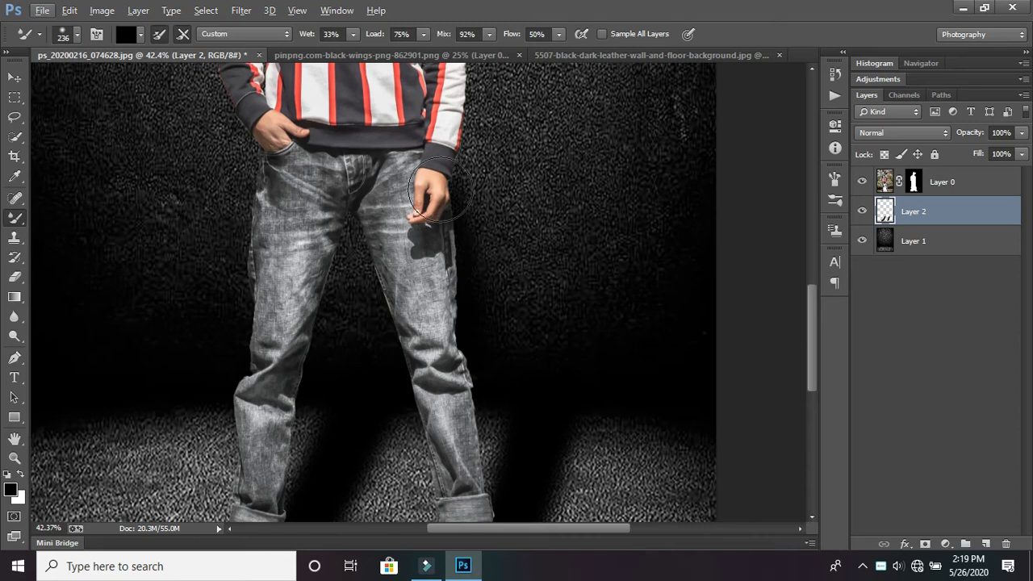
scroll(466, 323, "up", 3)
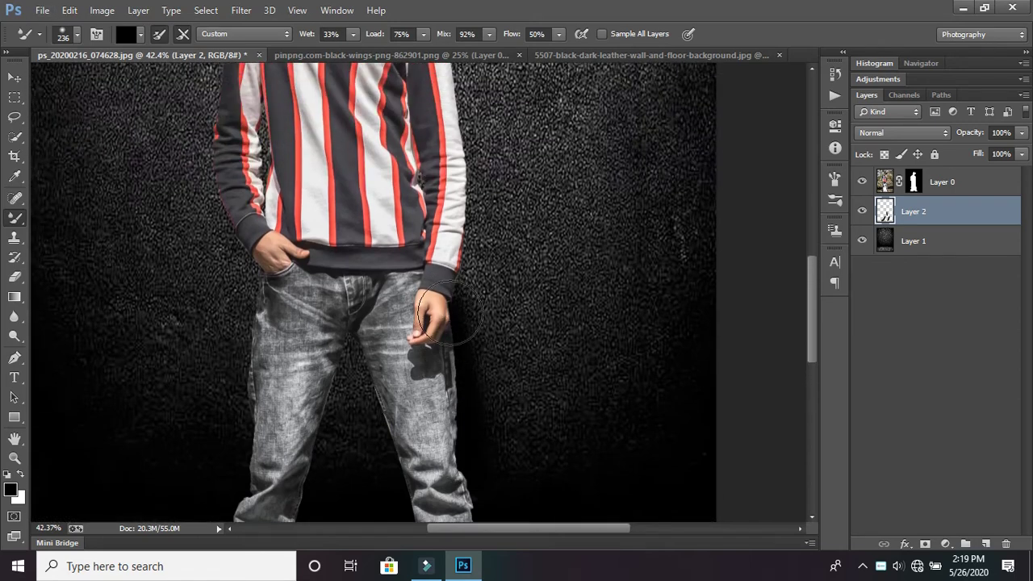
scroll(456, 299, "up", 2)
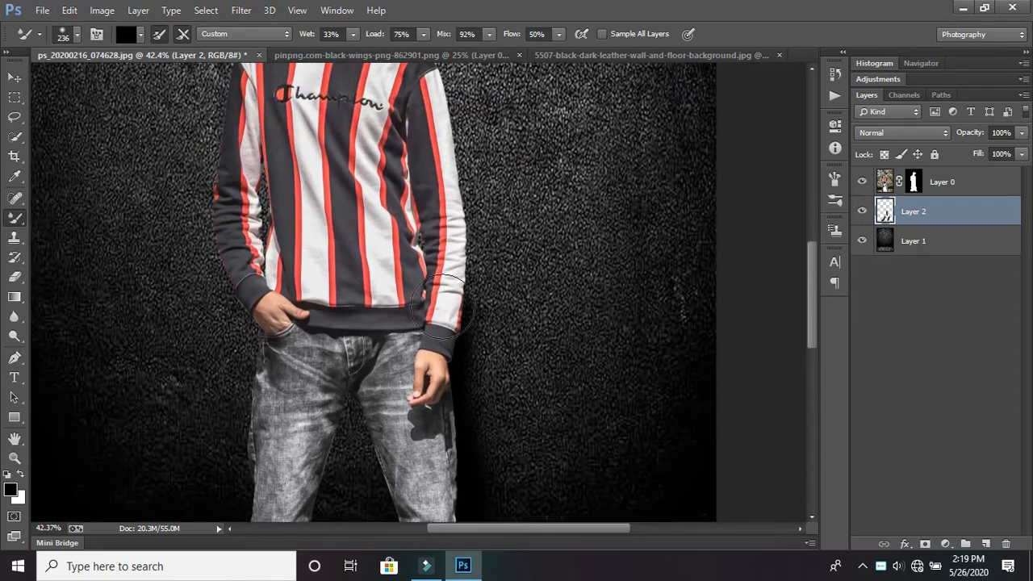
mouse_move(438, 197)
left_mouse_down()
mouse_move(452, 289)
mouse_move(448, 173)
left_mouse_up()
Paint shadow along the sweatshirt's right side and behind the head and hair.
scroll(449, 173, "down", 3)
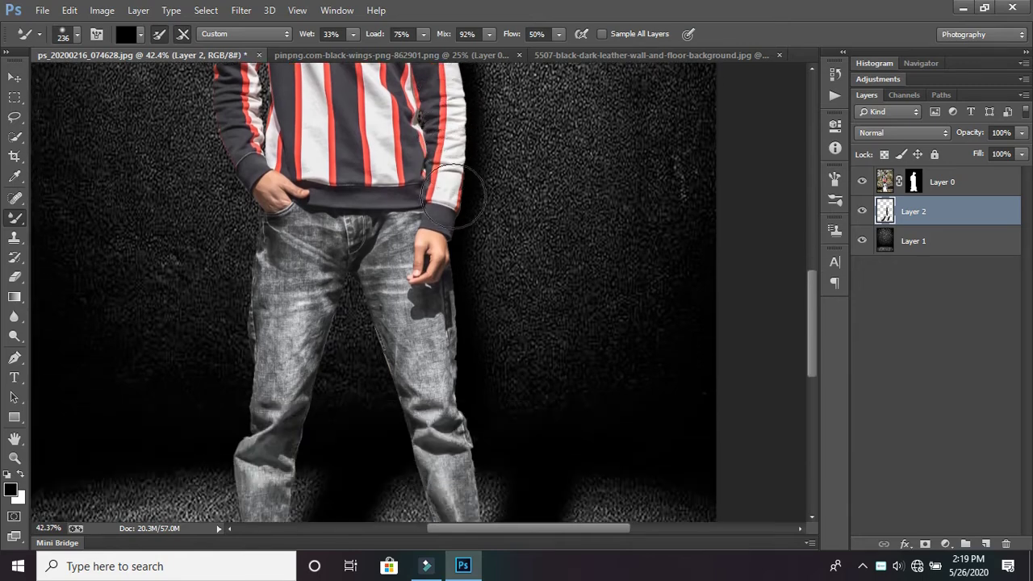
scroll(447, 174, "down", 1)
scroll(440, 190, "down", 1)
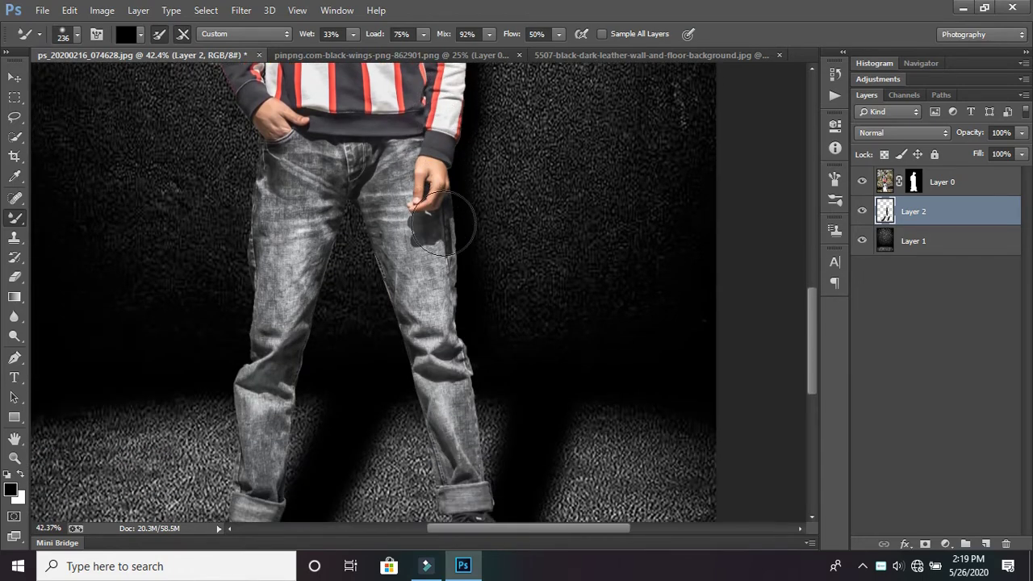
scroll(470, 277, "up", 1)
scroll(452, 276, "up", 4)
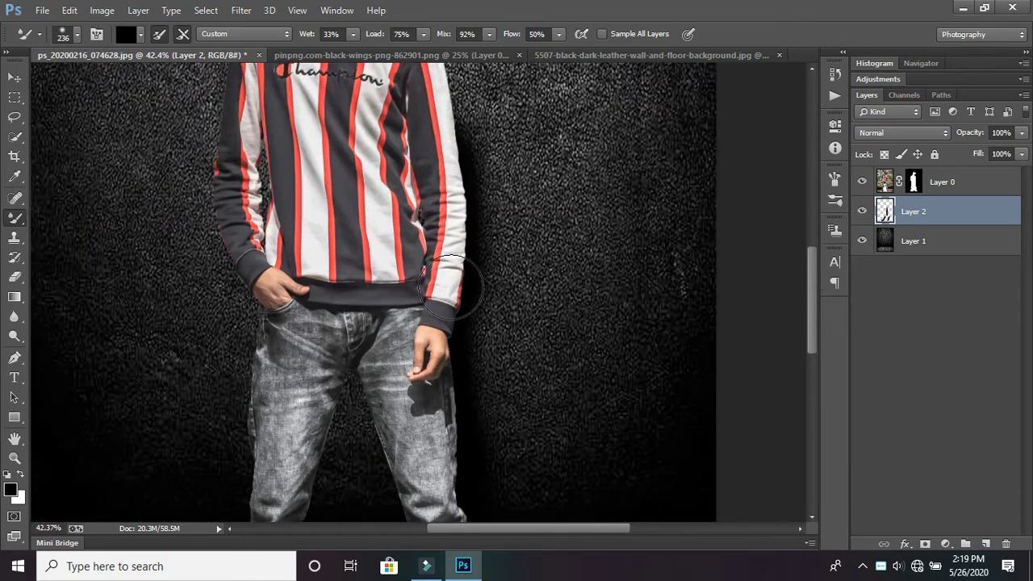
scroll(427, 276, "up", 3)
scroll(428, 275, "up", 2)
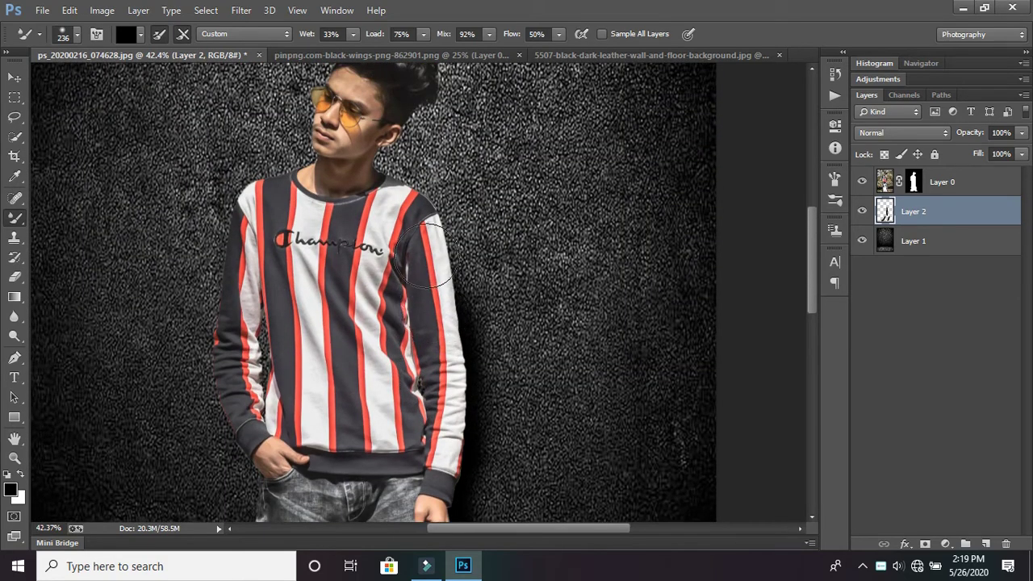
mouse_move(442, 307)
left_mouse_down()
mouse_move(380, 178)
mouse_move(432, 240)
mouse_move(458, 367)
left_mouse_up()
scroll(403, 306, "up", 3)
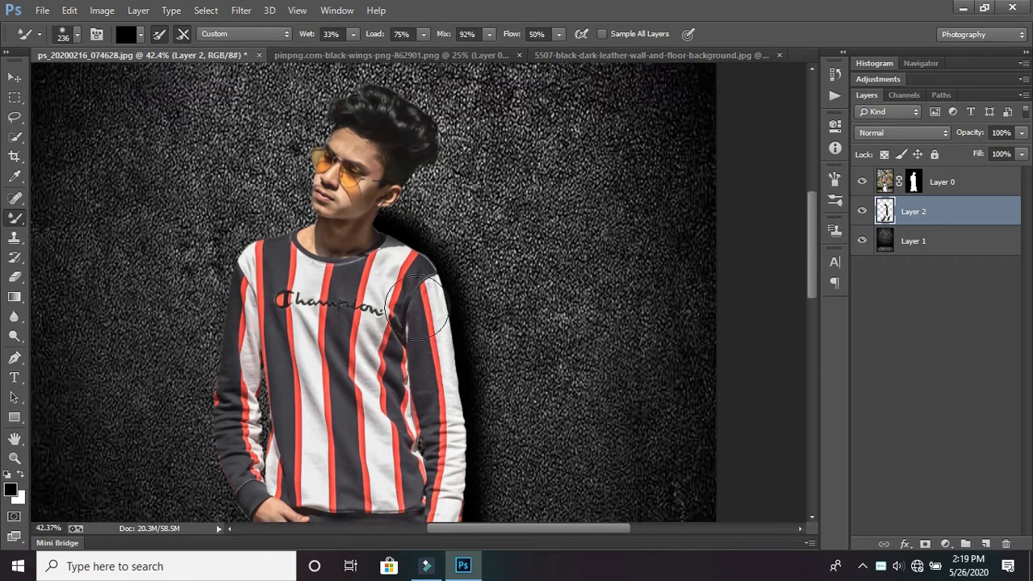
left_click_drag(379, 276, 415, 208)
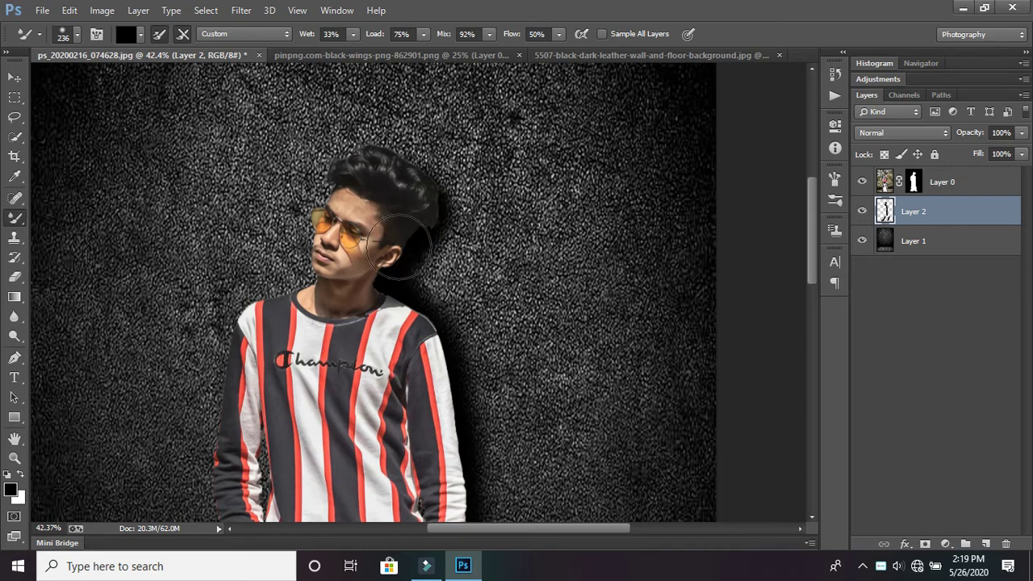
Paint shadow down along the right shoulder and arm.
scroll(409, 217, "down", 2)
scroll(424, 240, "down", 1)
scroll(424, 241, "down", 1)
scroll(431, 240, "up", 1)
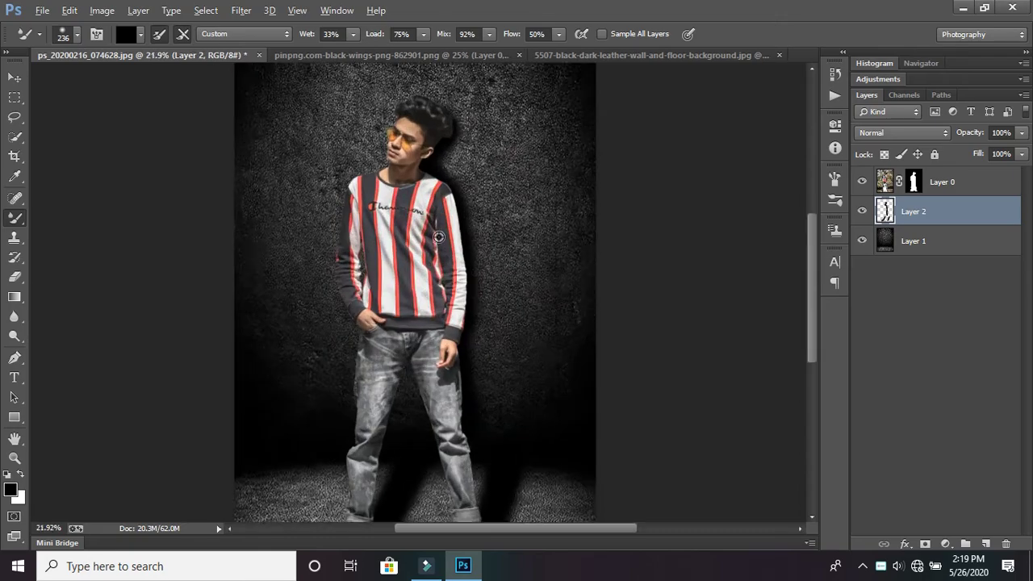
scroll(444, 239, "down", 1)
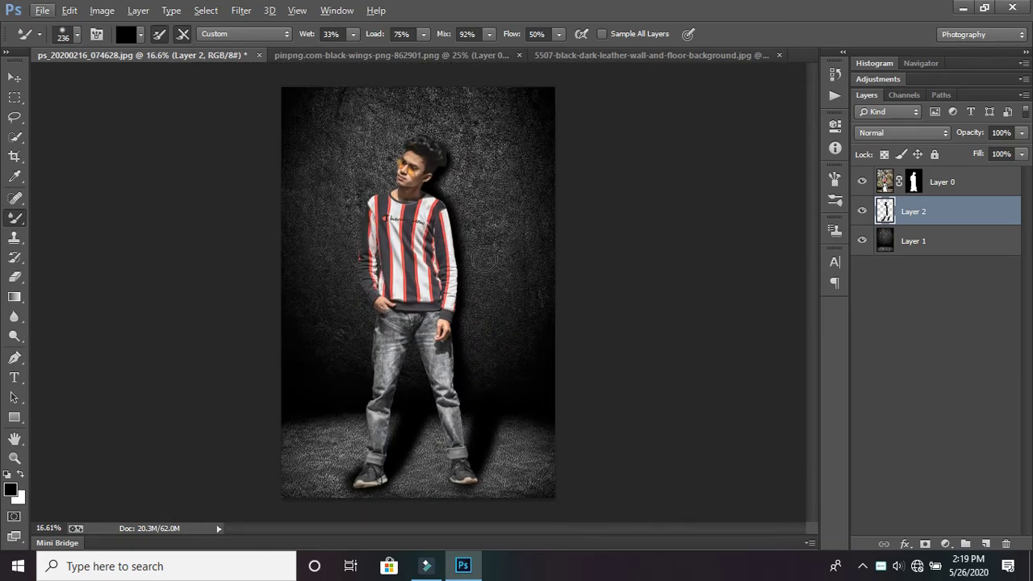
scroll(458, 266, "up", 3)
scroll(452, 250, "up", 1)
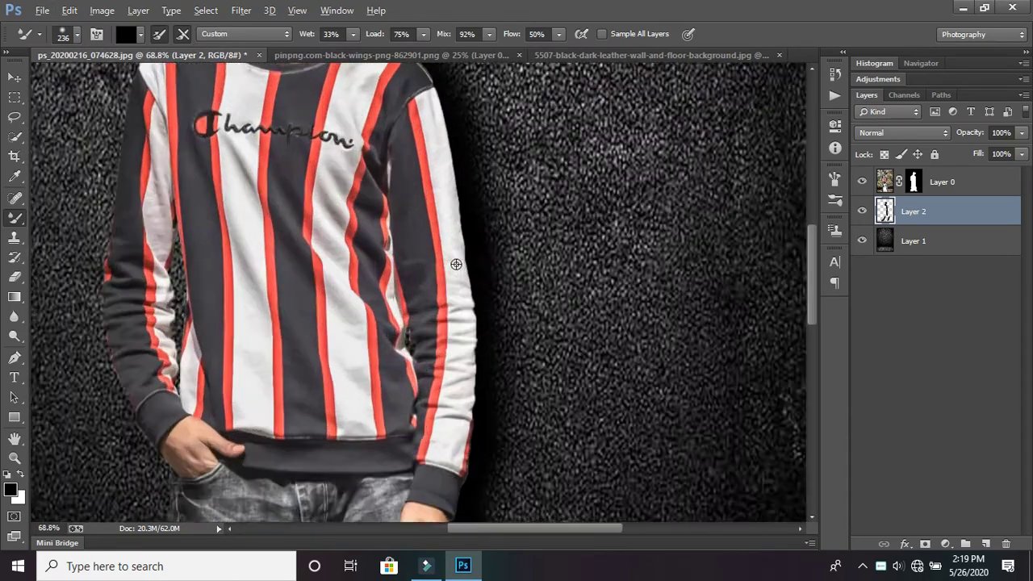
scroll(443, 226, "up", 1)
scroll(438, 211, "up", 1)
scroll(438, 211, "down", 2)
scroll(428, 185, "up", 1)
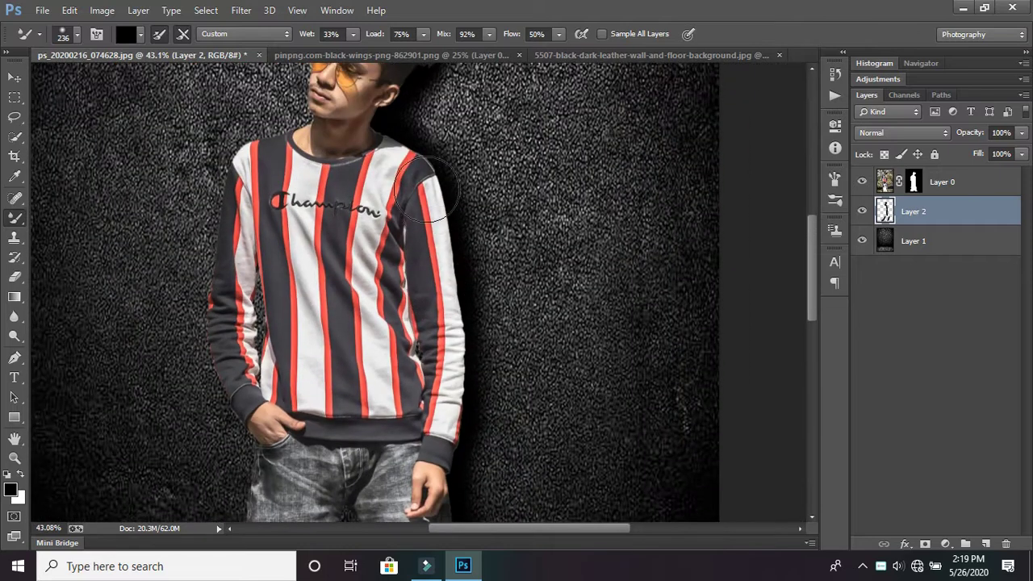
mouse_move(422, 165)
left_mouse_down()
mouse_move(455, 218)
mouse_move(460, 299)
mouse_move(437, 182)
left_mouse_up()
scroll(436, 194, "down", 2)
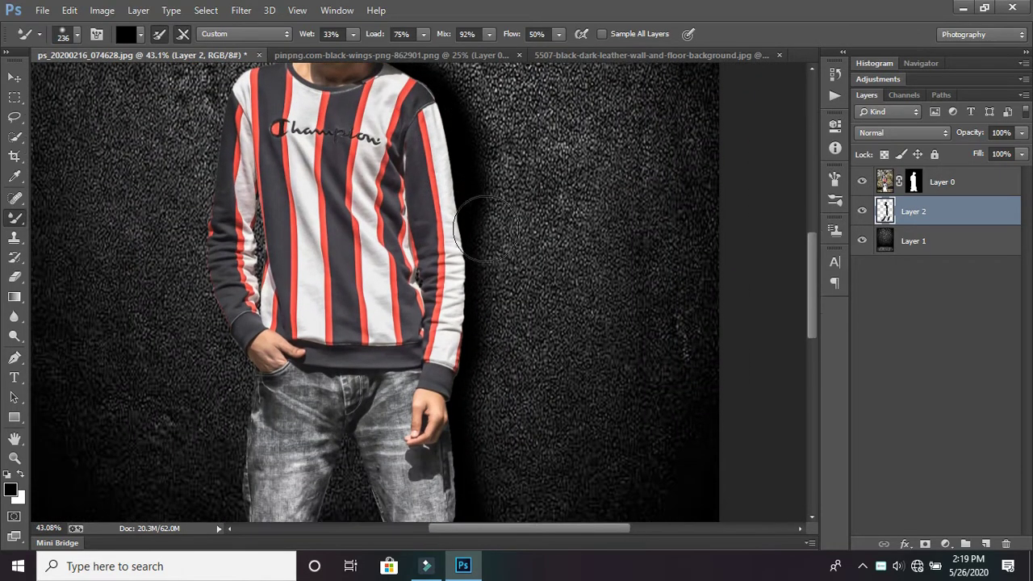
mouse_move(447, 284)
left_mouse_down()
mouse_move(460, 213)
mouse_move(462, 299)
mouse_move(459, 206)
mouse_move(454, 237)
mouse_move(481, 212)
mouse_move(454, 296)
mouse_move(453, 281)
left_mouse_up()
Add a further shadow stroke across the upper shoulder area.
scroll(458, 305, "down", 2)
scroll(466, 251, "up", 2)
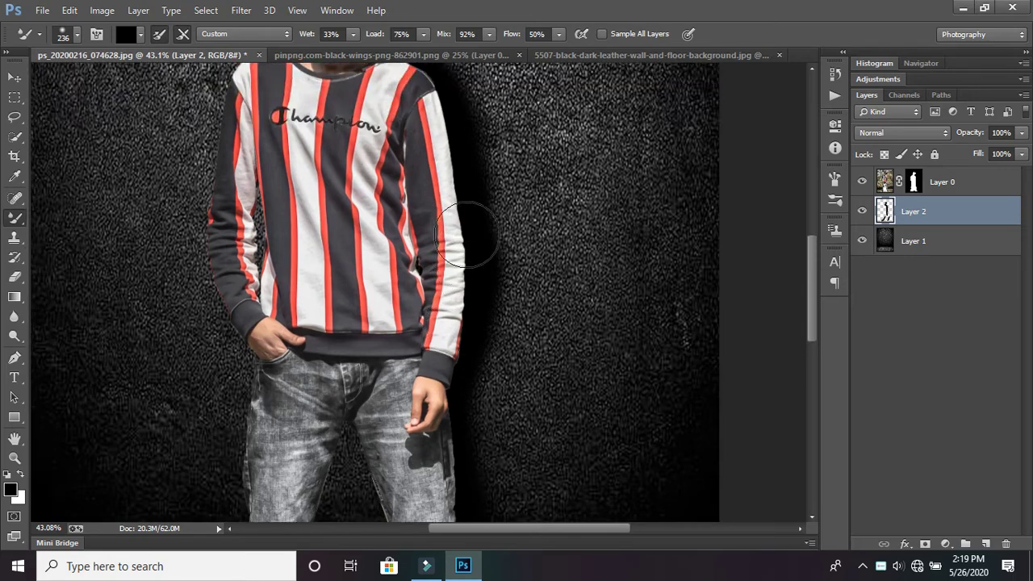
scroll(463, 218, "up", 2)
scroll(457, 196, "up", 2)
scroll(388, 174, "up", 2)
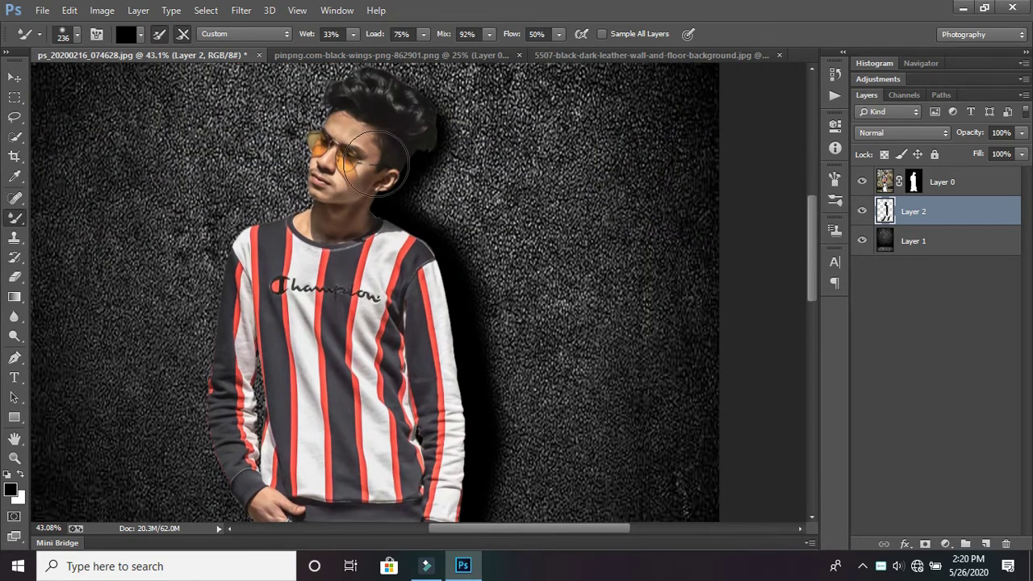
mouse_move(376, 161)
left_mouse_down()
mouse_move(394, 184)
mouse_move(428, 139)
left_mouse_up()
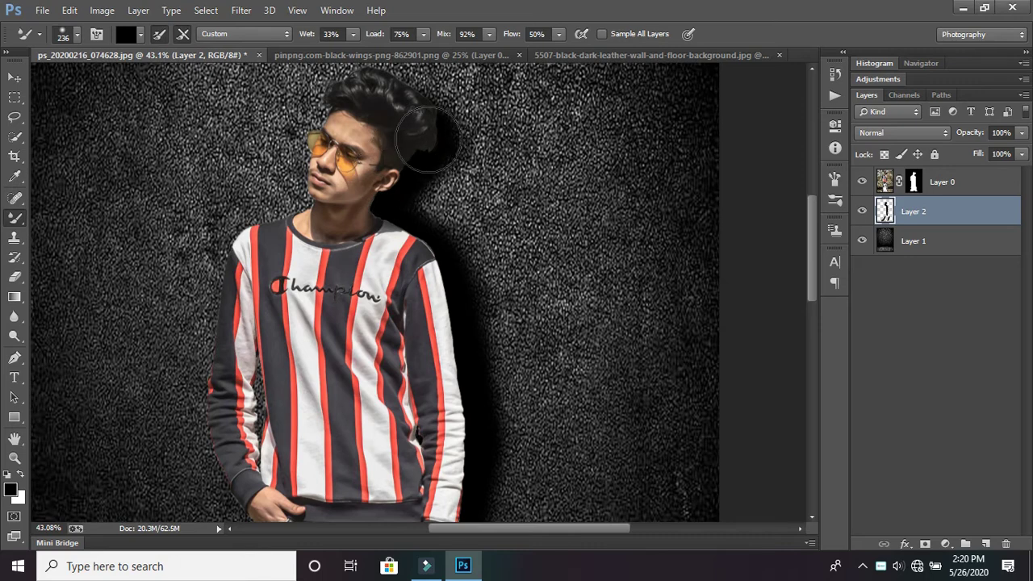
scroll(436, 210, "down", 4)
scroll(460, 242, "down", 8)
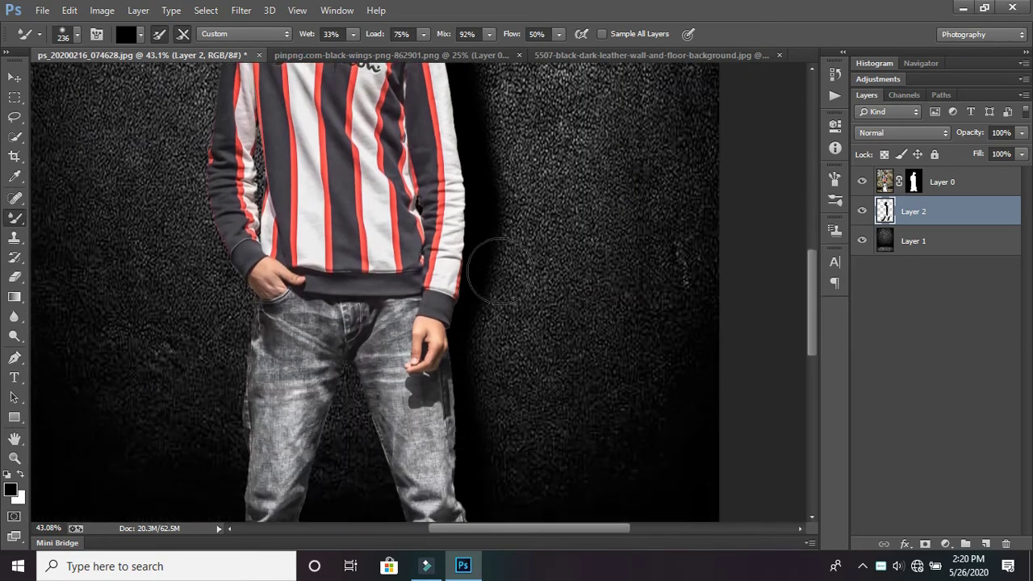
scroll(472, 256, "down", 2)
scroll(472, 255, "down", 1)
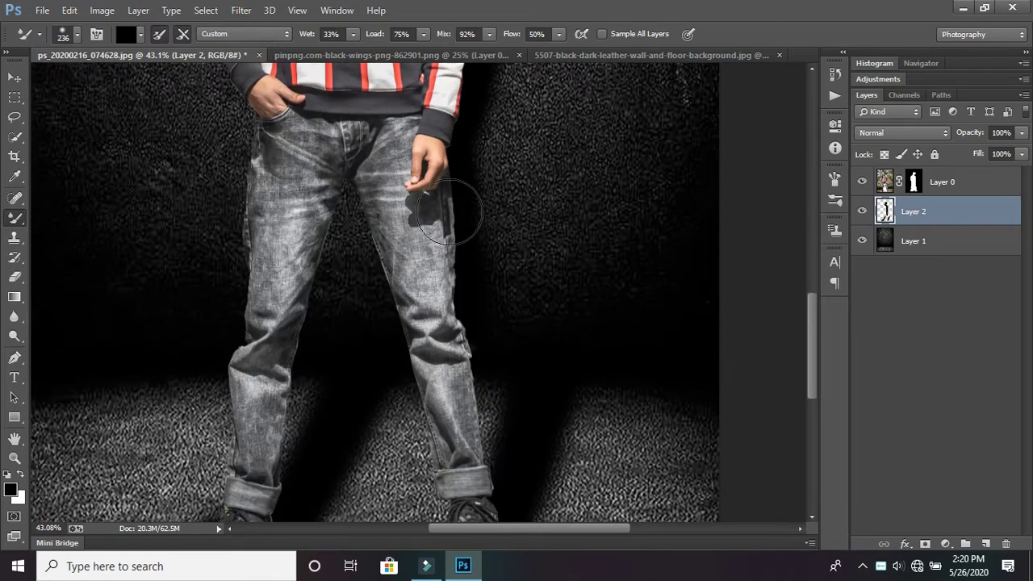
scroll(468, 299, "up", 2)
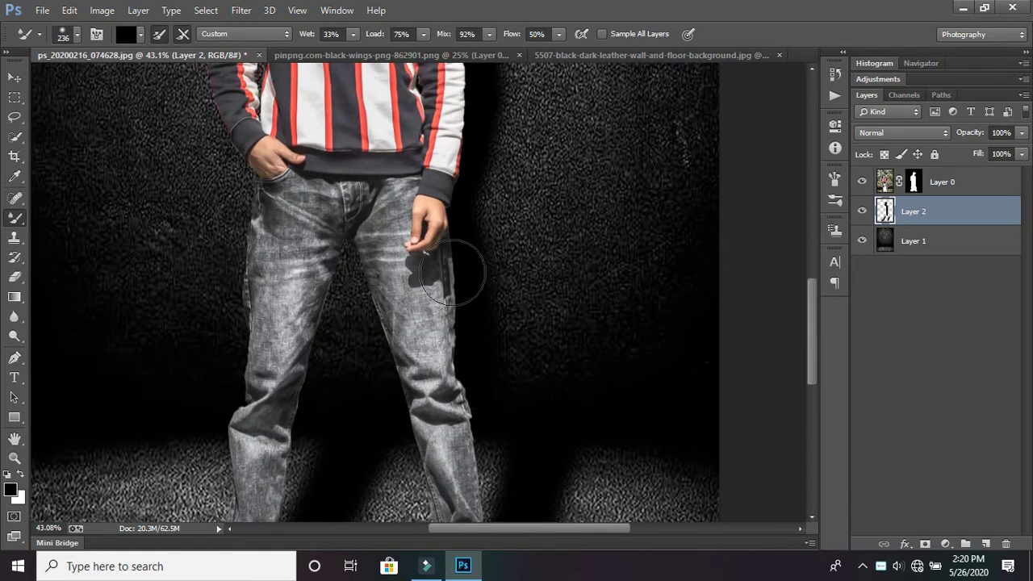
Fit the image in the window and paint a long stroke along the shoulder-to-arm edge.
key("ctrl+0")
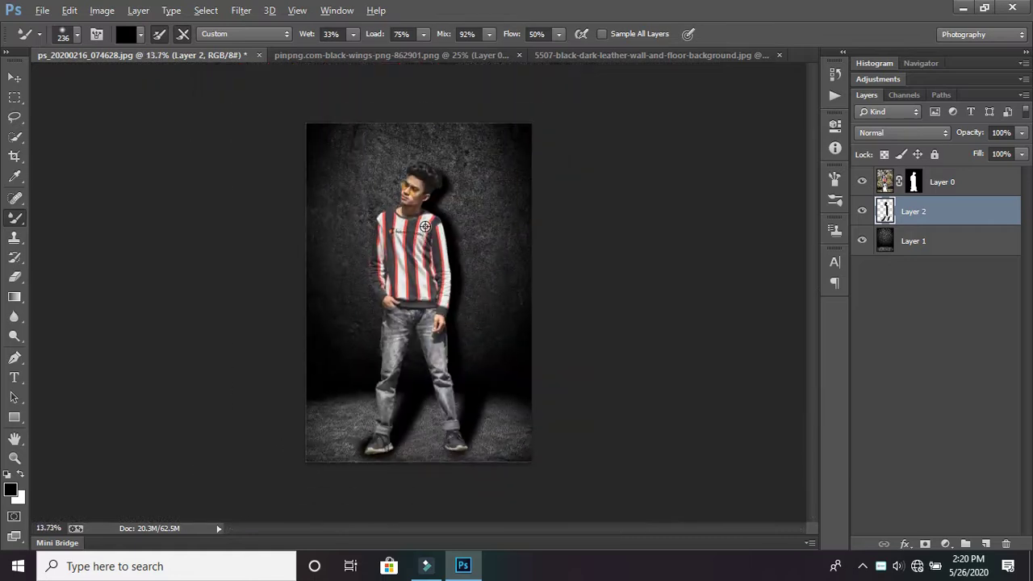
scroll(474, 227, "up", 3)
scroll(451, 219, "up", 3)
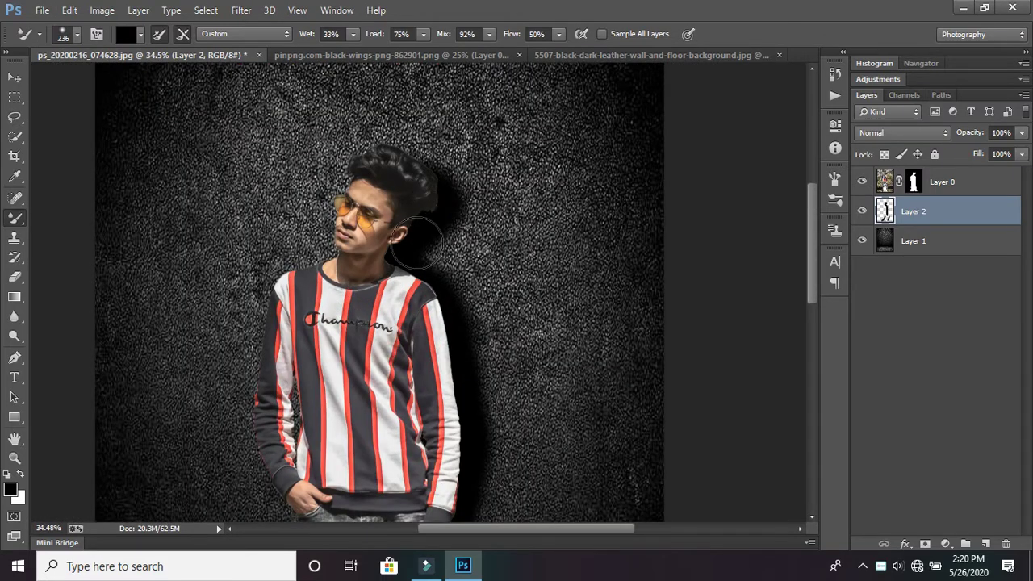
scroll(479, 251, "down", 2)
scroll(478, 252, "down", 2)
scroll(430, 191, "up", 2)
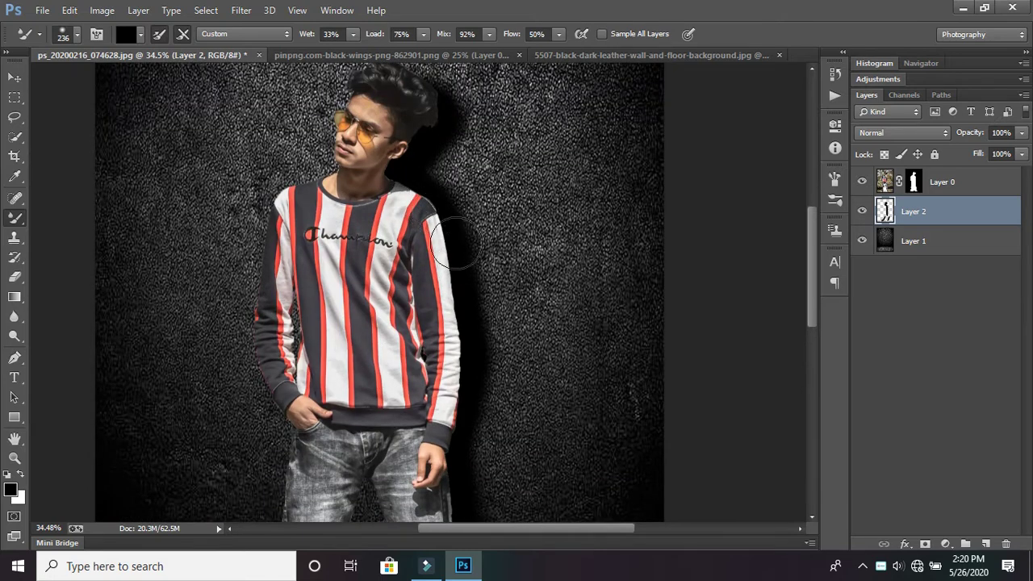
scroll(464, 254, "down", 4)
scroll(468, 258, "up", 3)
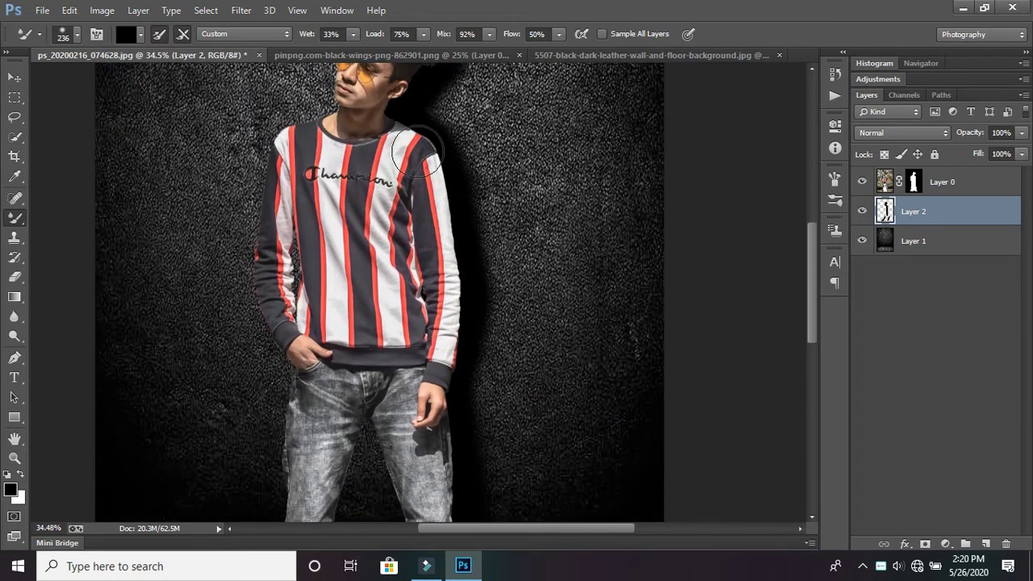
mouse_move(416, 151)
left_mouse_down()
mouse_move(428, 141)
mouse_move(448, 173)
mouse_move(461, 287)
left_mouse_up()
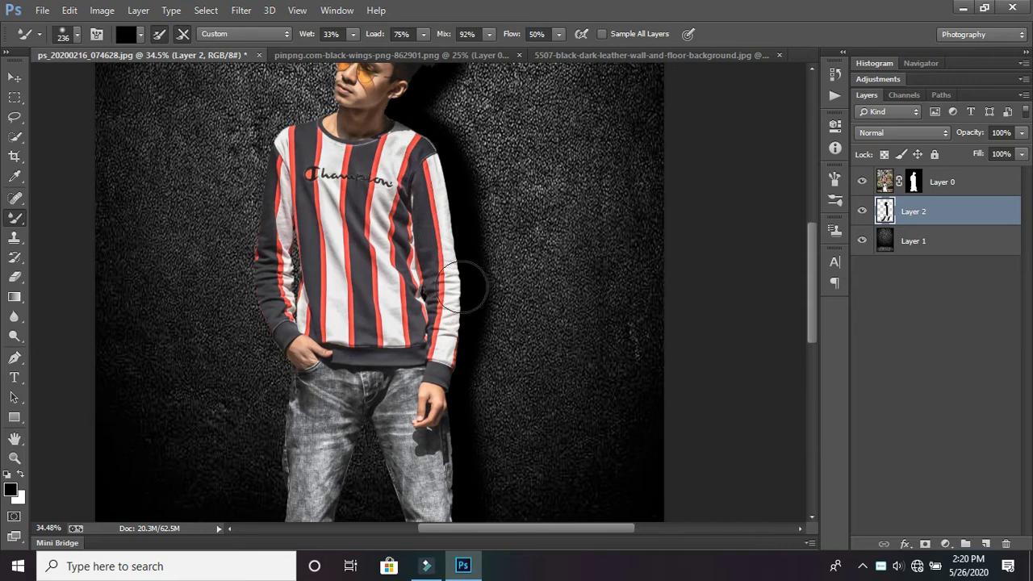
scroll(460, 289, "down", 4)
scroll(476, 281, "down", 1)
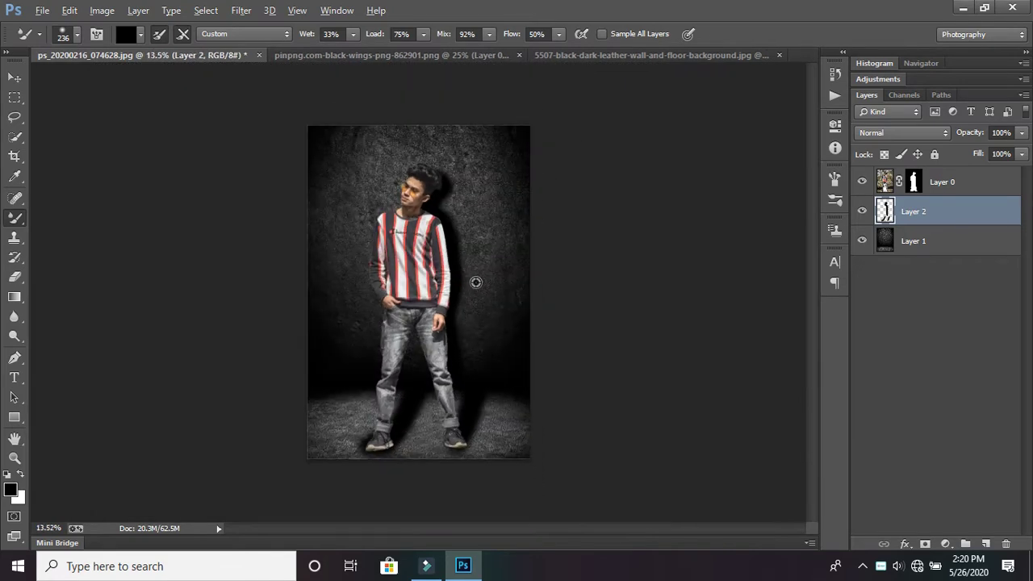
scroll(459, 295, "down", 1)
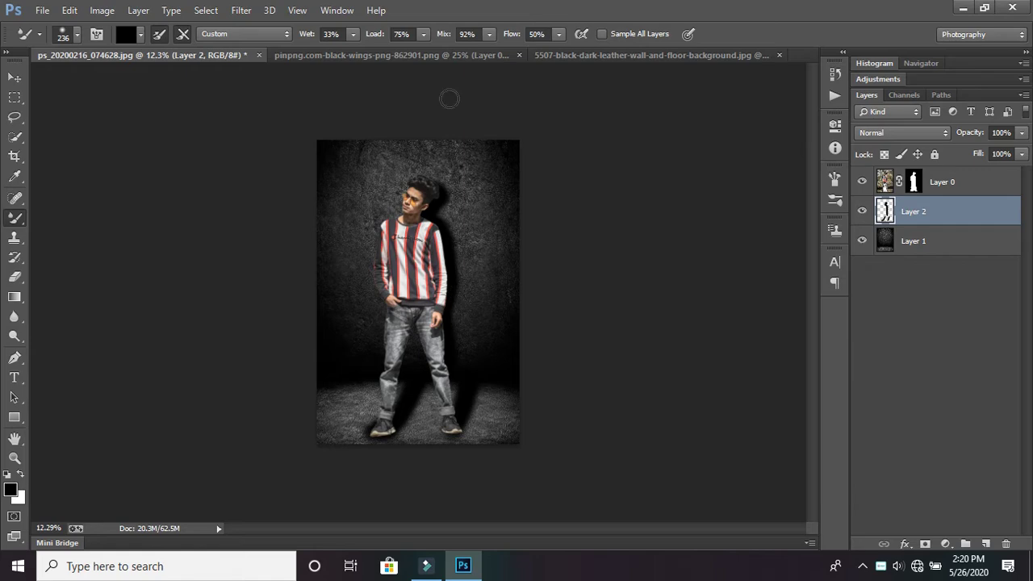
Blur the Layer 2 shadow with a 75.5 px Gaussian Blur, with backdrop Layer 1 hidden.
left_click(241, 10)
mouse_move(249, 191)
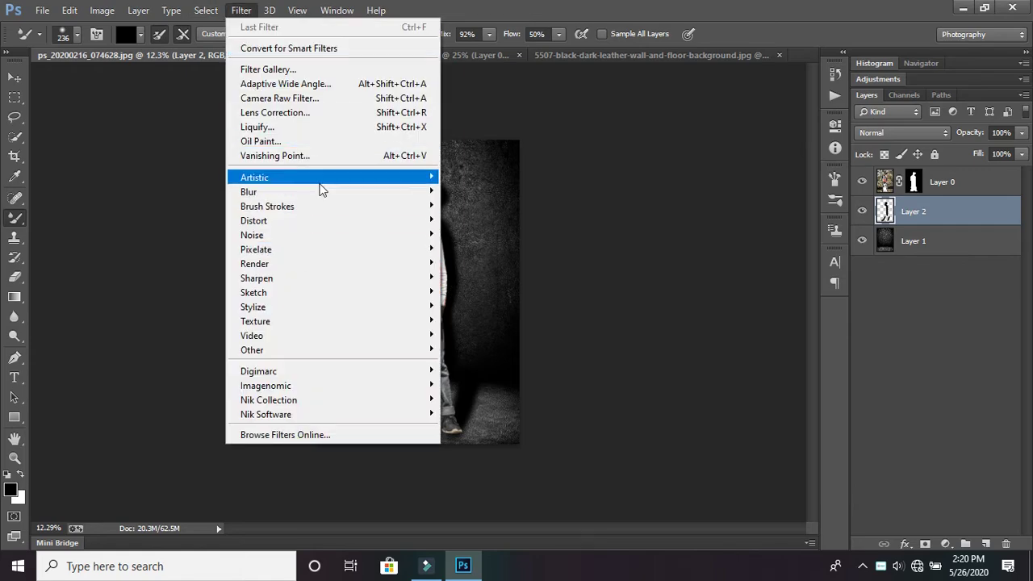
left_click(517, 300)
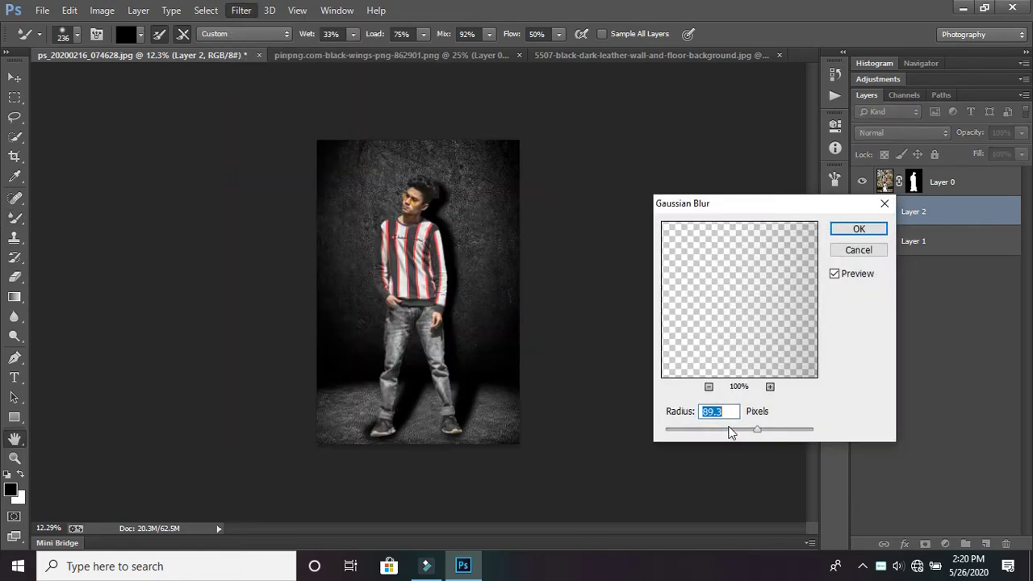
left_click_drag(730, 431, 758, 435)
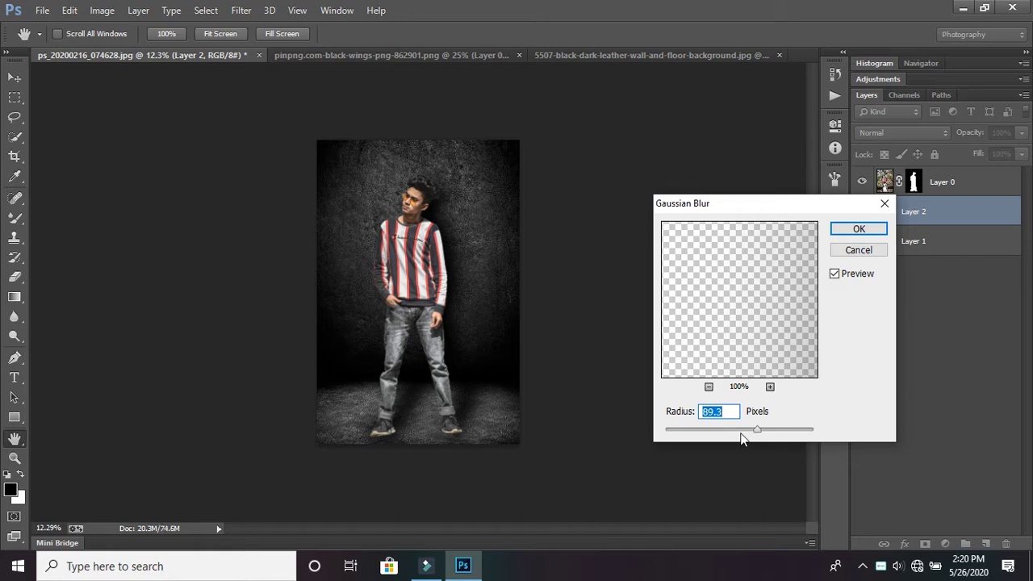
left_click(747, 430)
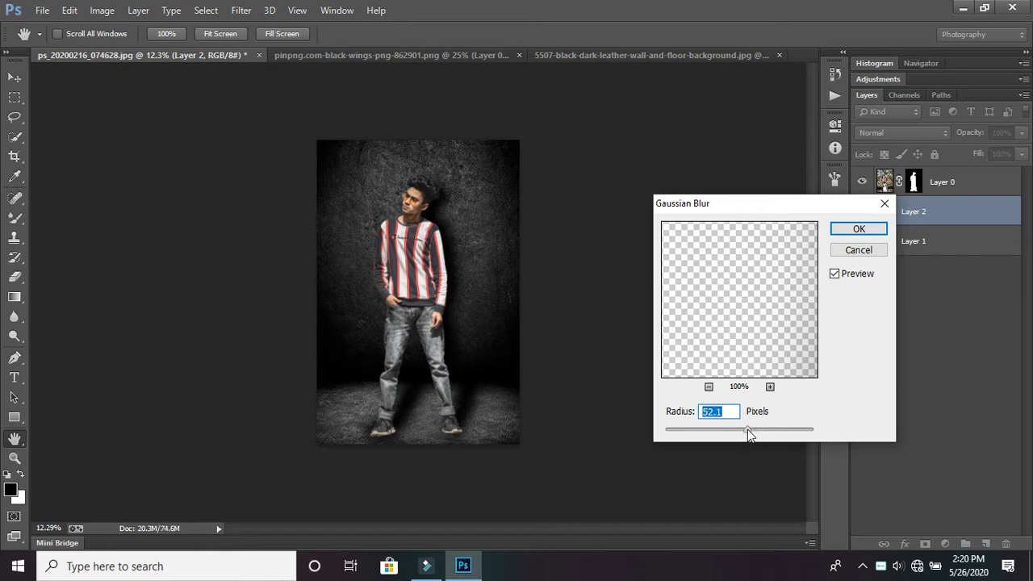
left_click_drag(747, 430, 752, 429)
left_click(859, 230)
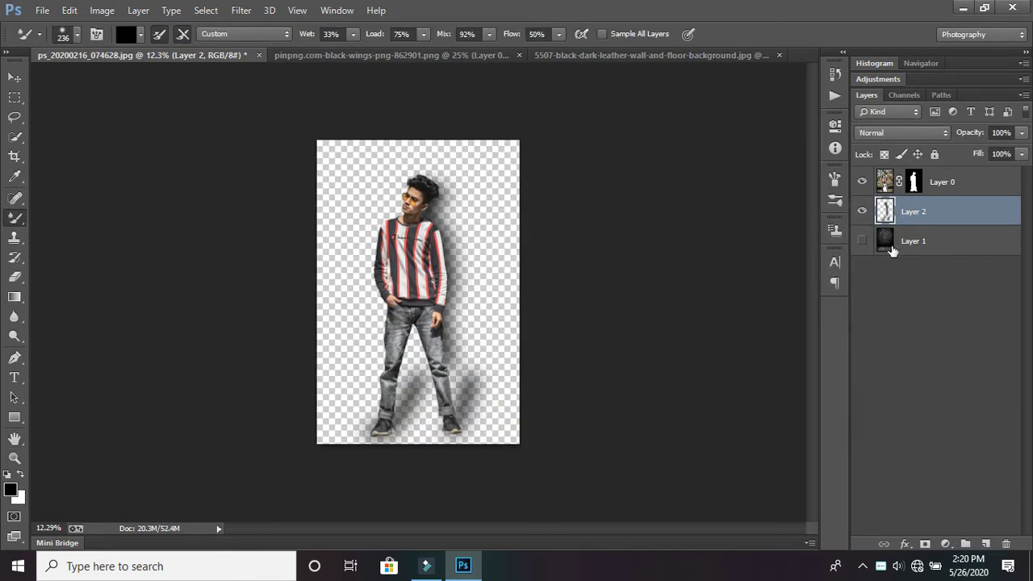
Show backdrop Layer 1 again and lower the shadow layer's Fill.
left_click(861, 240)
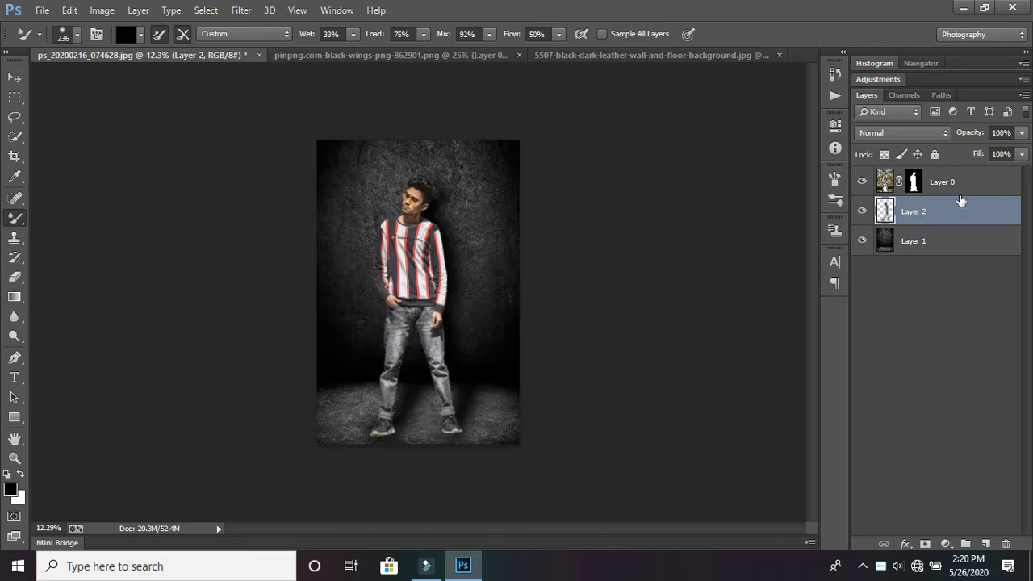
left_click(1020, 154)
left_click_drag(1005, 176, 1003, 176)
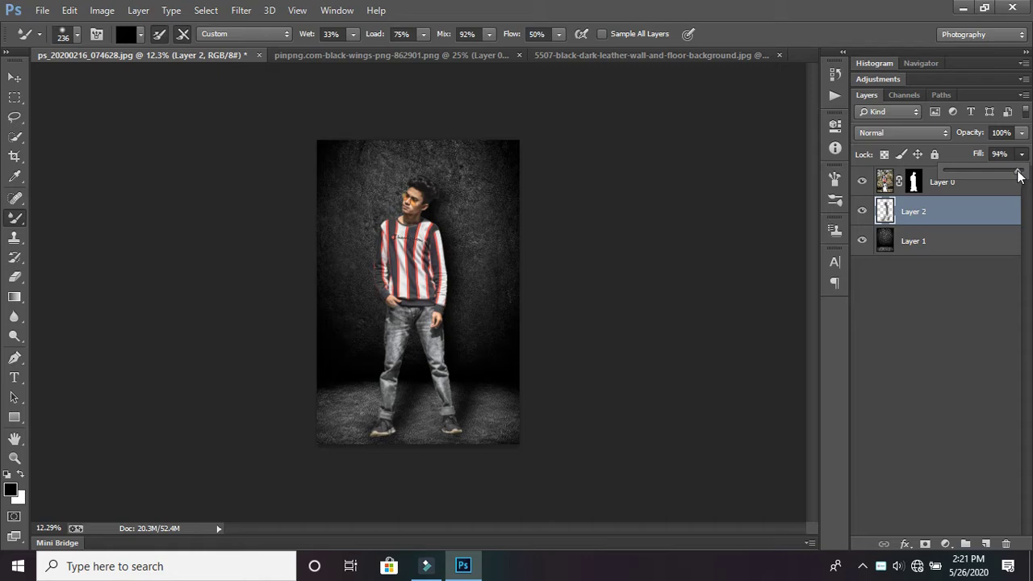
Create Layer 3 with a 480 px, 100% flow brush and move it above Layer 0.
left_click(984, 544)
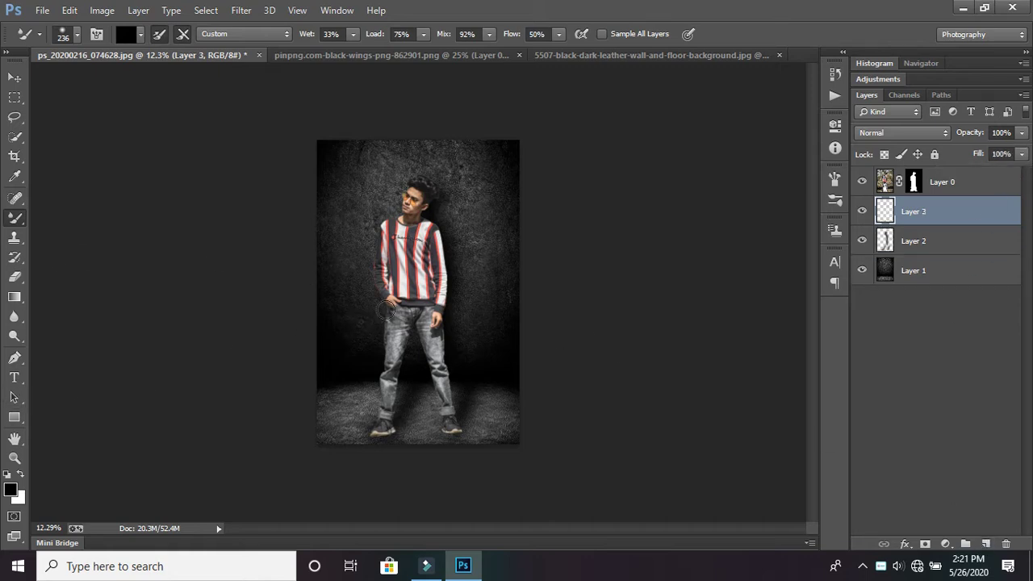
mouse_move(403, 298)
left_mouse_down()
mouse_move(392, 304)
mouse_move(438, 307)
left_mouse_up()
left_click_drag(408, 279, 405, 282)
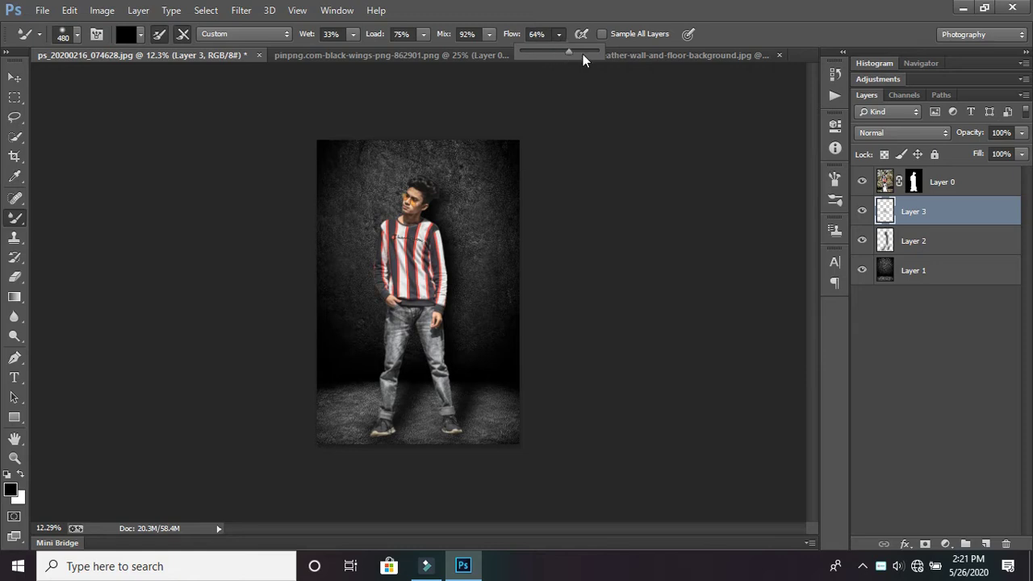
left_click_drag(583, 54, 607, 55)
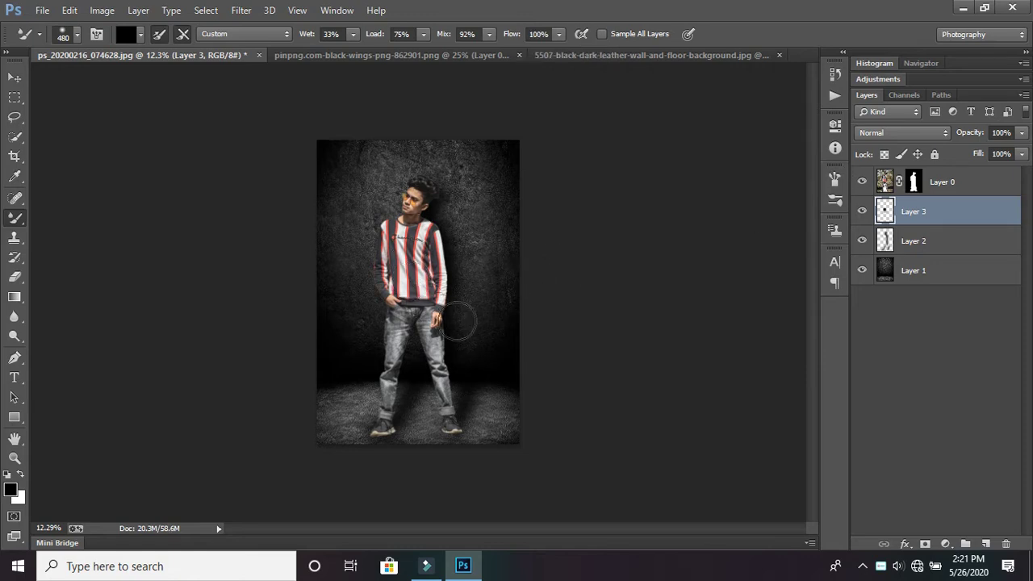
left_click_drag(934, 210, 938, 172)
Free Transform Layer 3's dark paint into a wide band over the lower image.
key("ctrl+t")
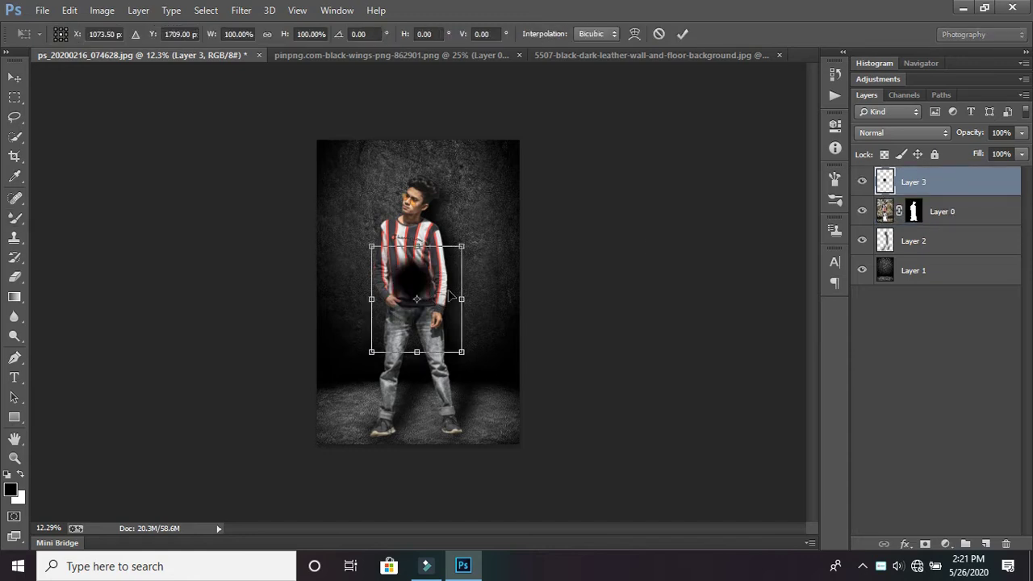
left_click_drag(449, 295, 374, 295)
left_click_drag(306, 304, 754, 472)
mouse_move(599, 322)
left_mouse_down()
mouse_move(639, 467)
mouse_move(636, 383)
left_mouse_up()
mouse_move(651, 436)
left_mouse_down()
mouse_move(747, 428)
mouse_move(593, 416)
left_mouse_up()
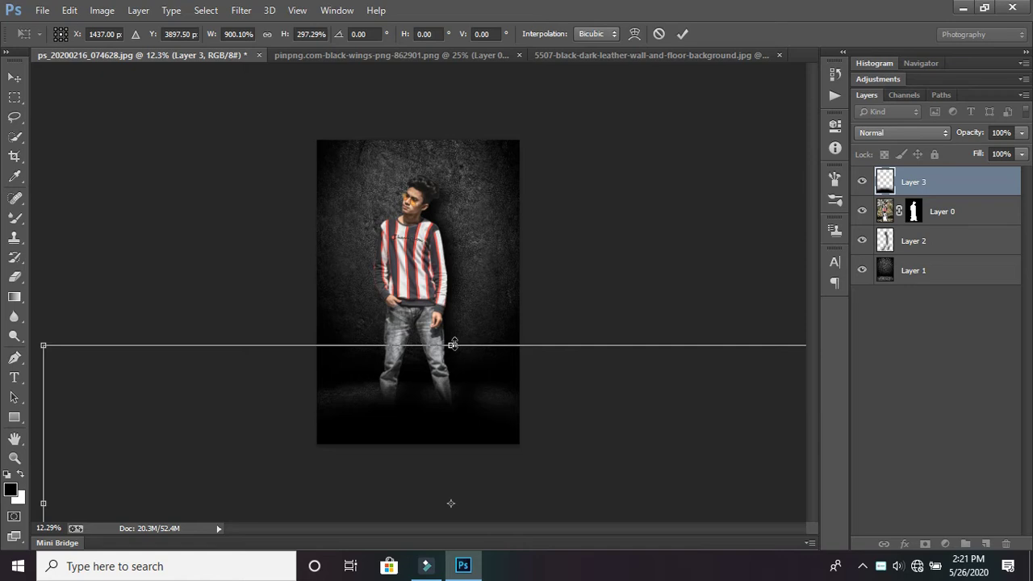
left_click_drag(452, 345, 448, 293)
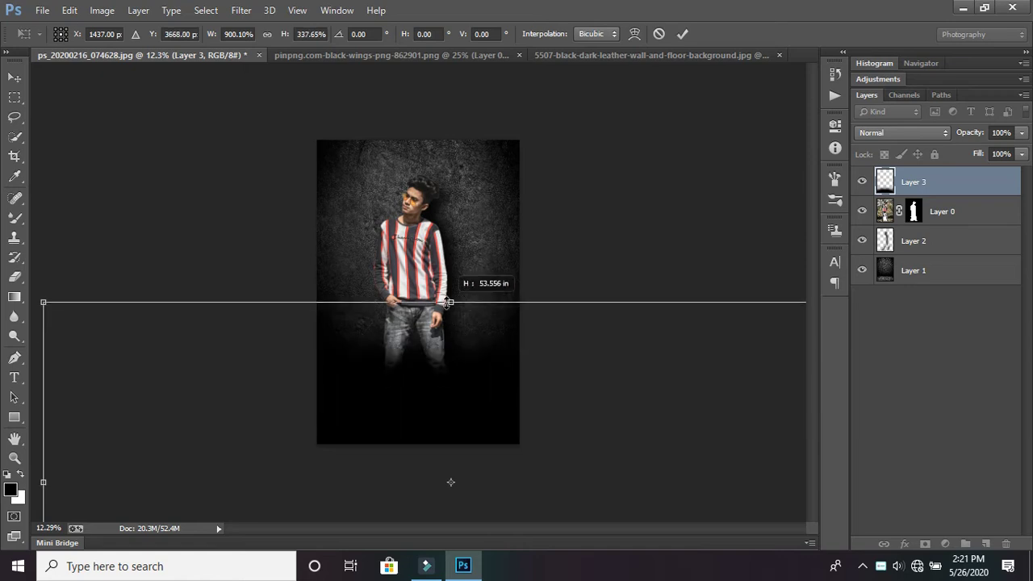
left_click(682, 34)
Fade the dark band to 35% fill and select shadow Layer 2.
left_click(1022, 154)
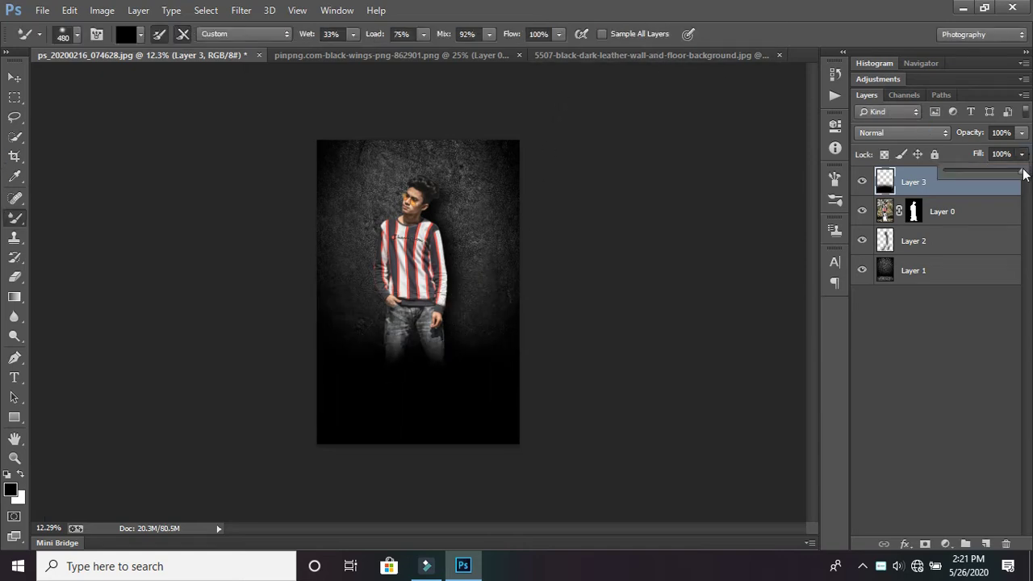
left_click_drag(1021, 171, 971, 175)
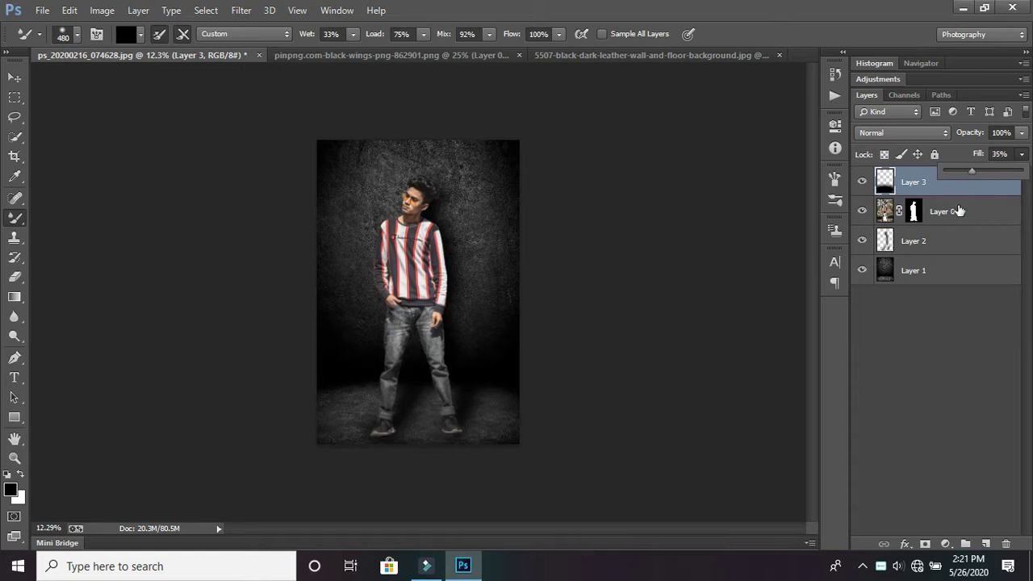
left_click(956, 211)
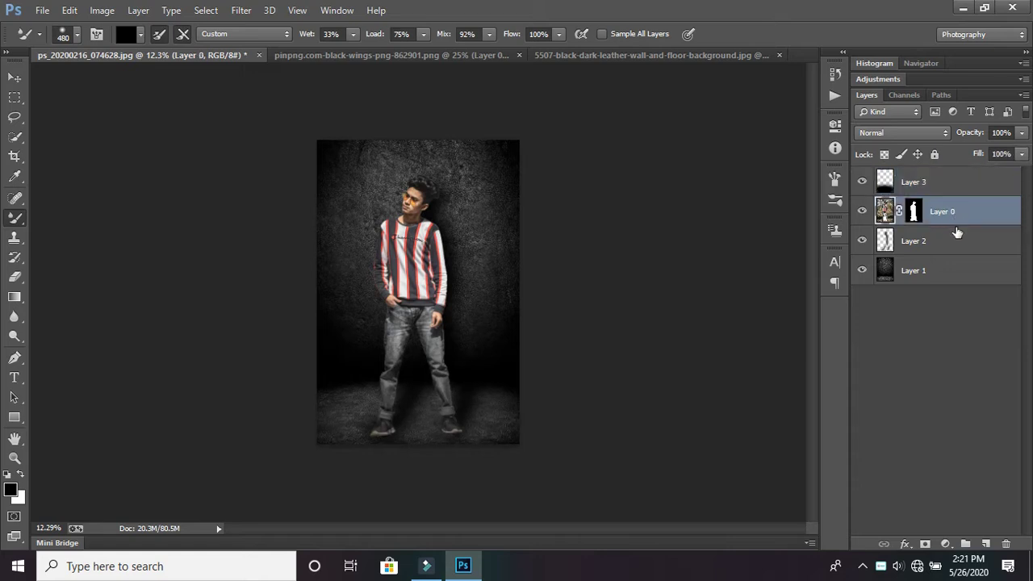
left_click(956, 233)
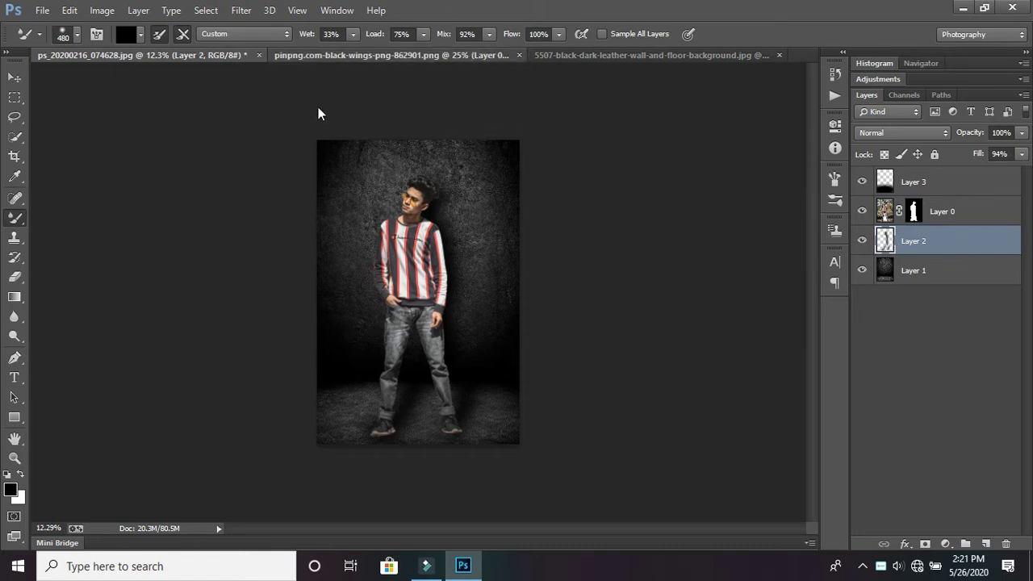
Drag the grey wings image into the boy's photo as Layer 4 and enter Free Transform.
key("ctrl+Tab")
left_click(14, 77)
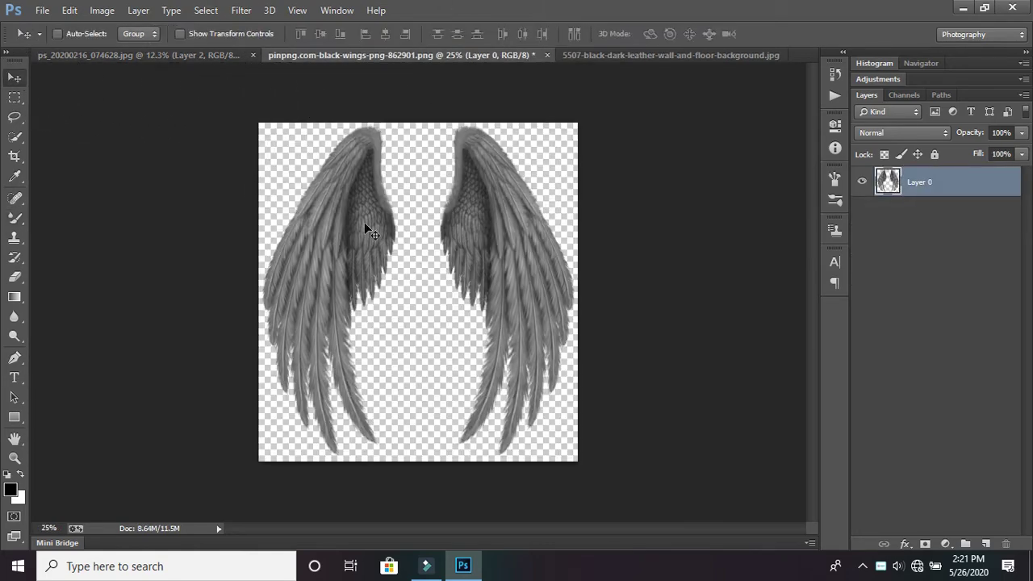
left_click_drag(365, 227, 260, 91)
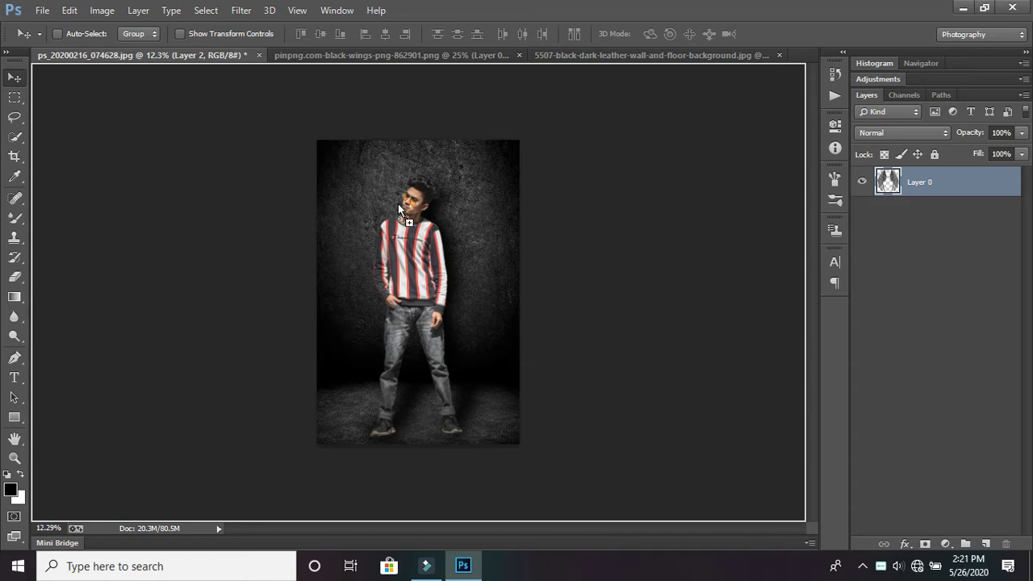
left_click_drag(398, 203, 422, 228)
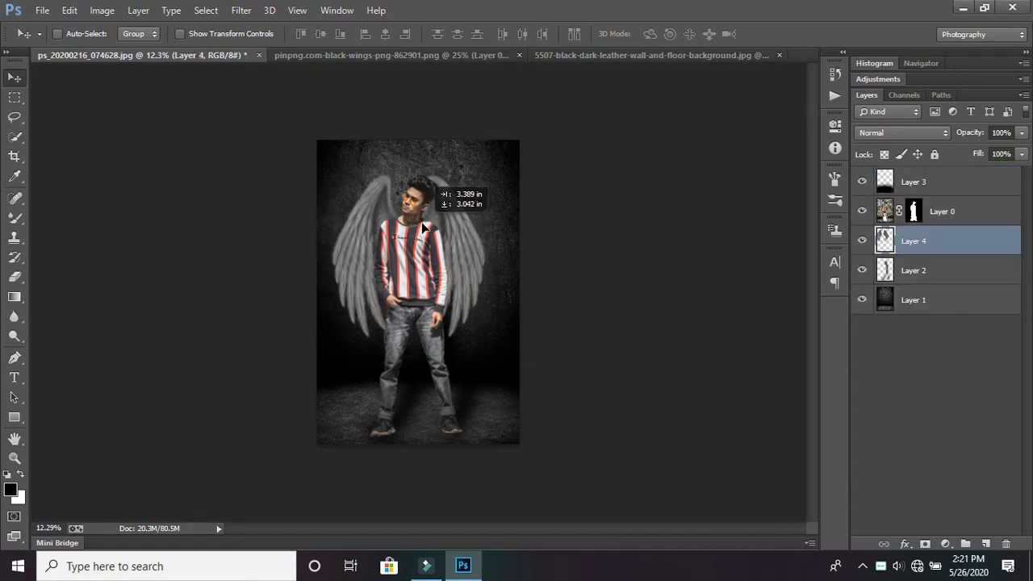
key("ctrl+t")
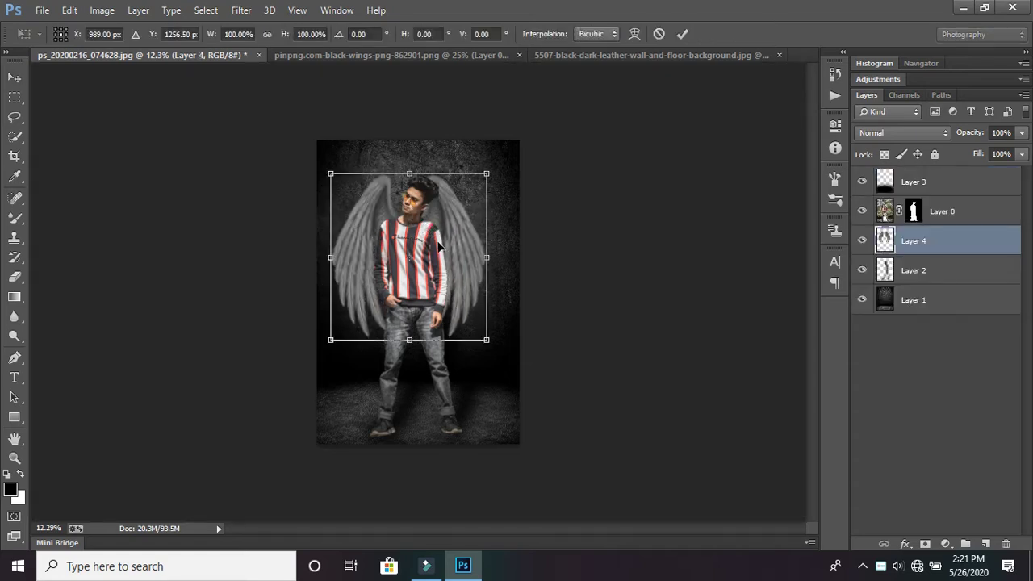
Shift the wings left and scale them to about 129%/137% behind the man.
left_click_drag(438, 246, 426, 243)
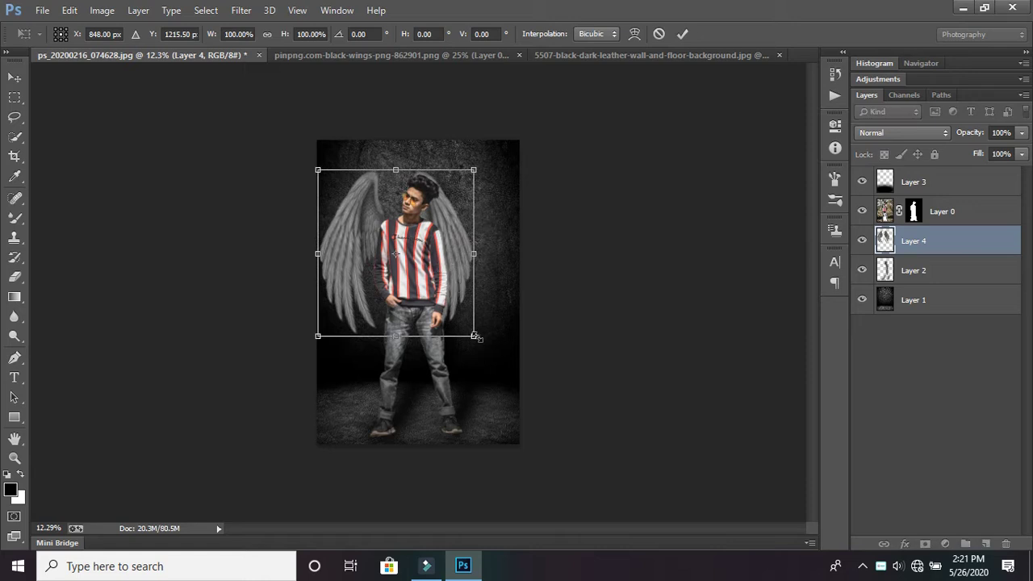
left_click_drag(476, 337, 521, 399)
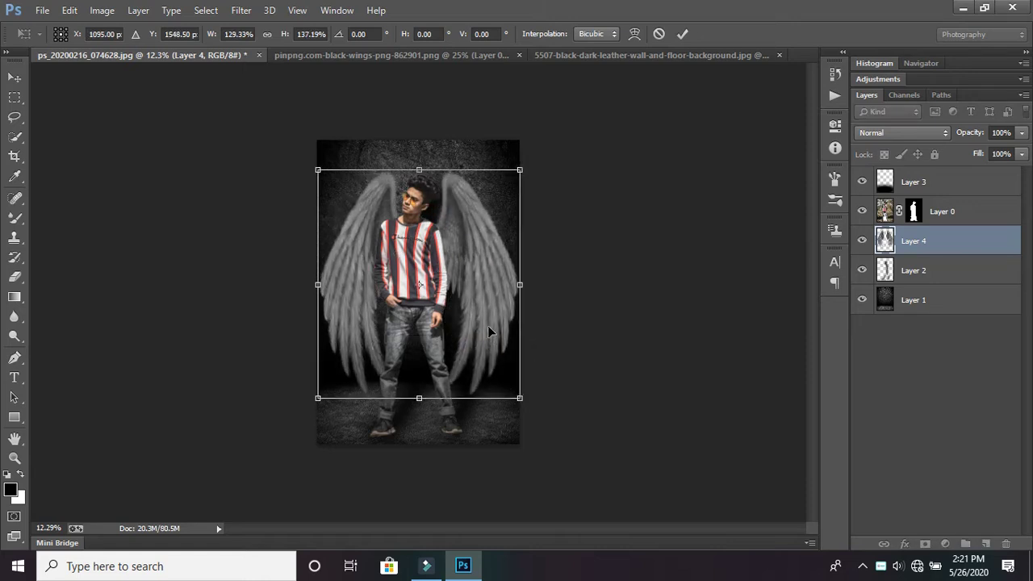
left_click(682, 33)
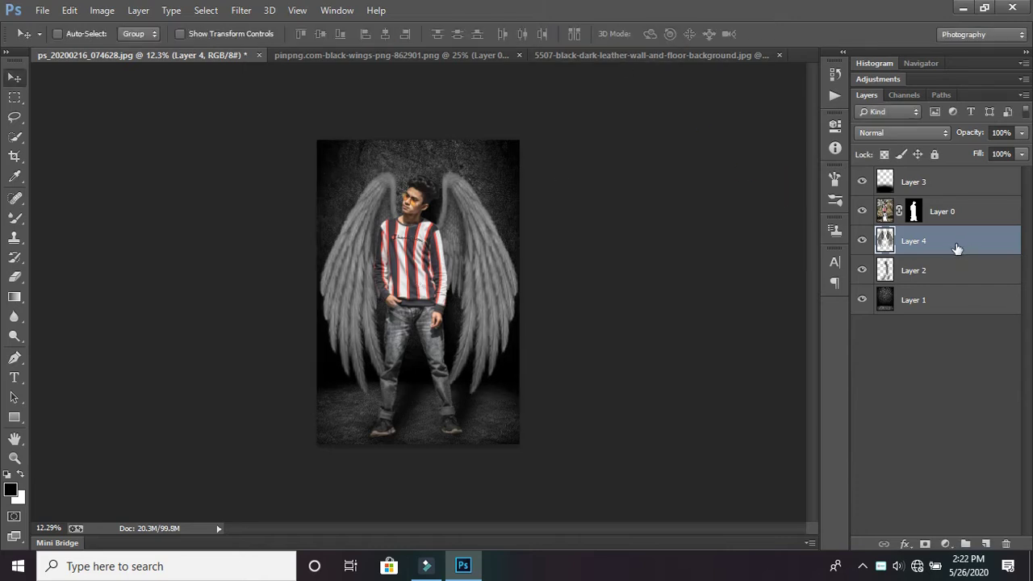
Nudge the man's layer slightly to the right.
left_click(956, 211)
scroll(520, 345, "up", 1)
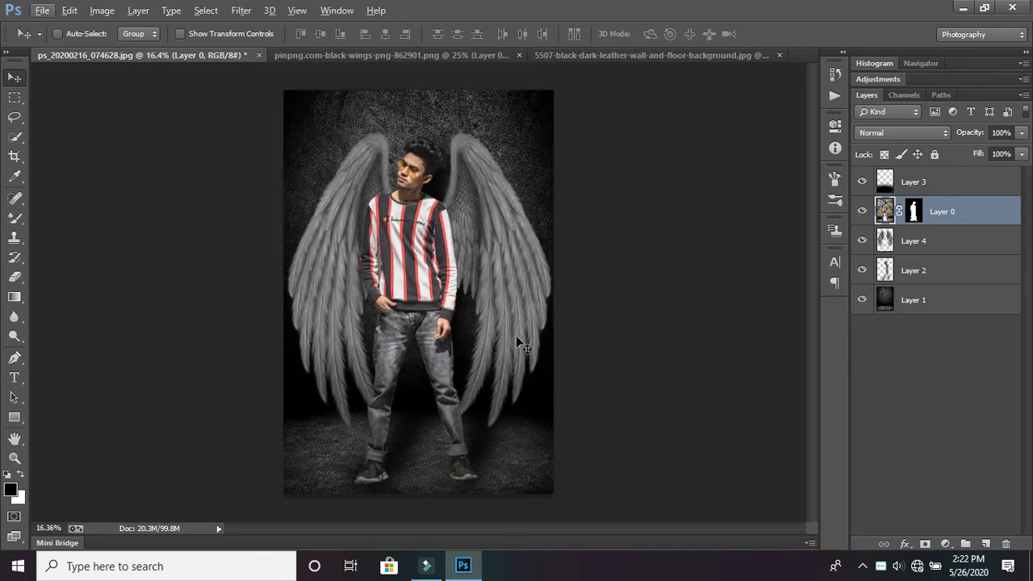
left_click_drag(430, 322, 436, 321)
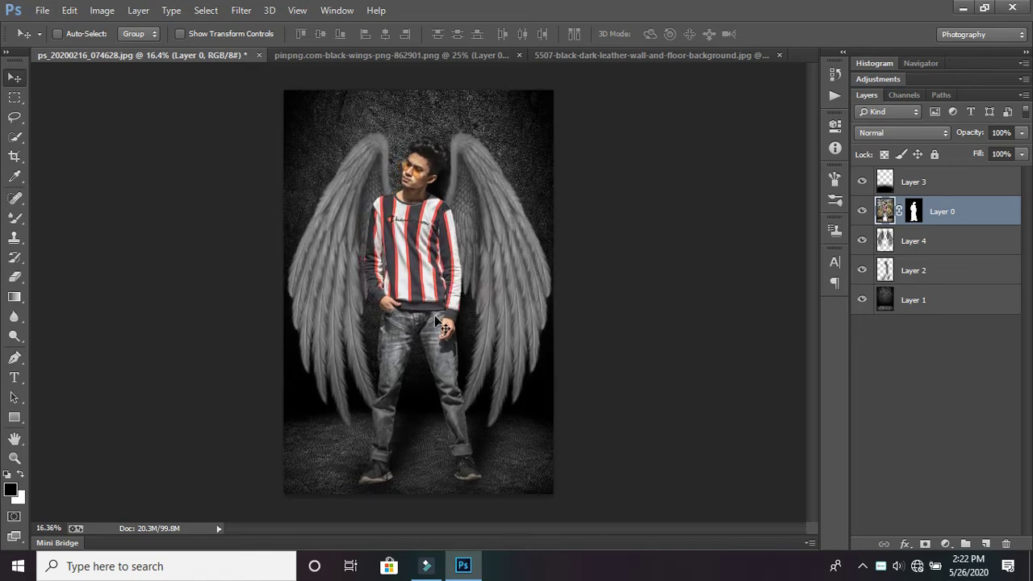
scroll(438, 323, "down", 1)
Move the Layer 2 shadow down and to the right.
left_click(936, 272)
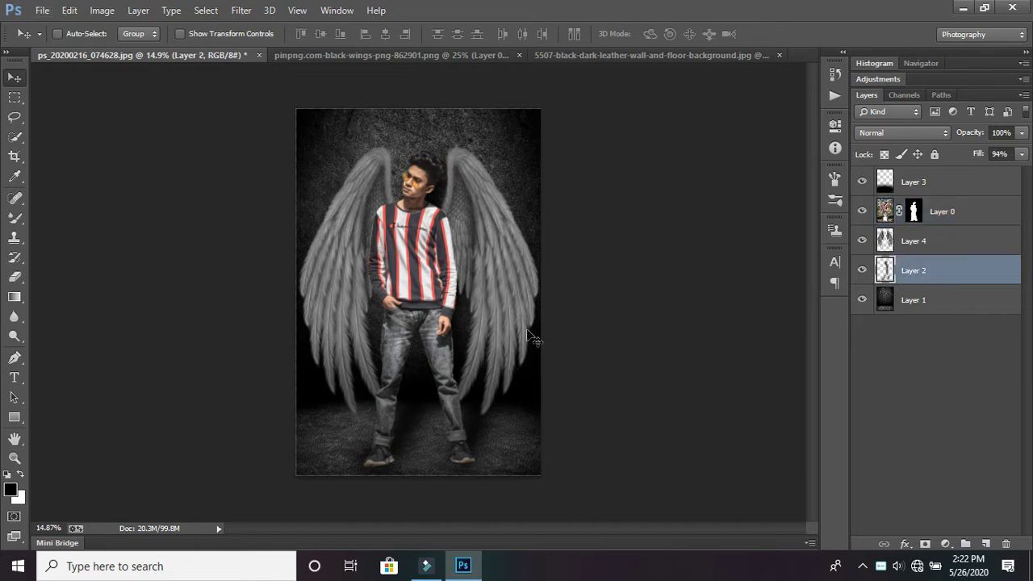
scroll(532, 338, "up", 1)
left_click_drag(434, 332, 441, 369)
scroll(441, 369, "up", 1)
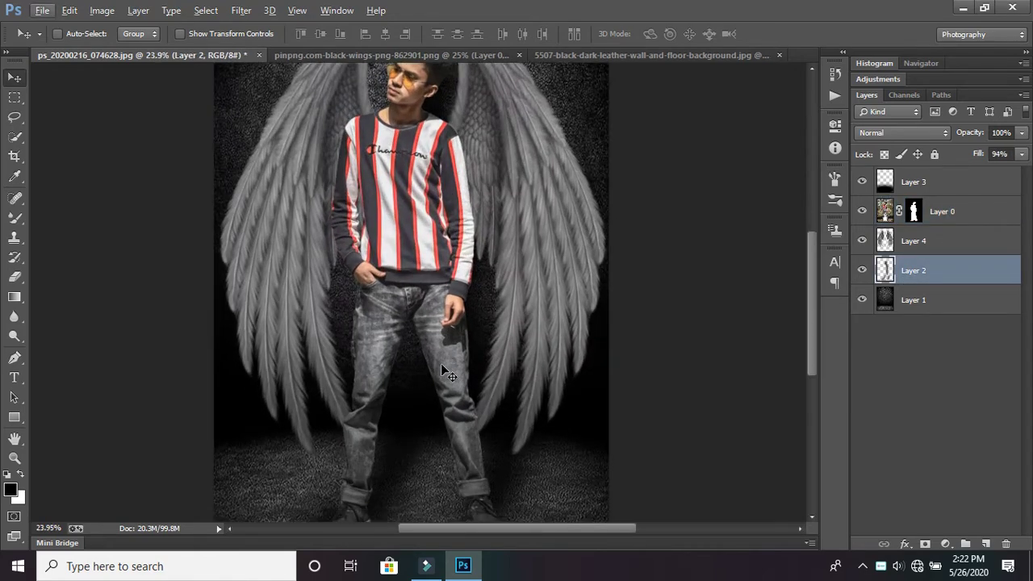
scroll(442, 369, "down", 1)
left_click_drag(445, 369, 452, 369)
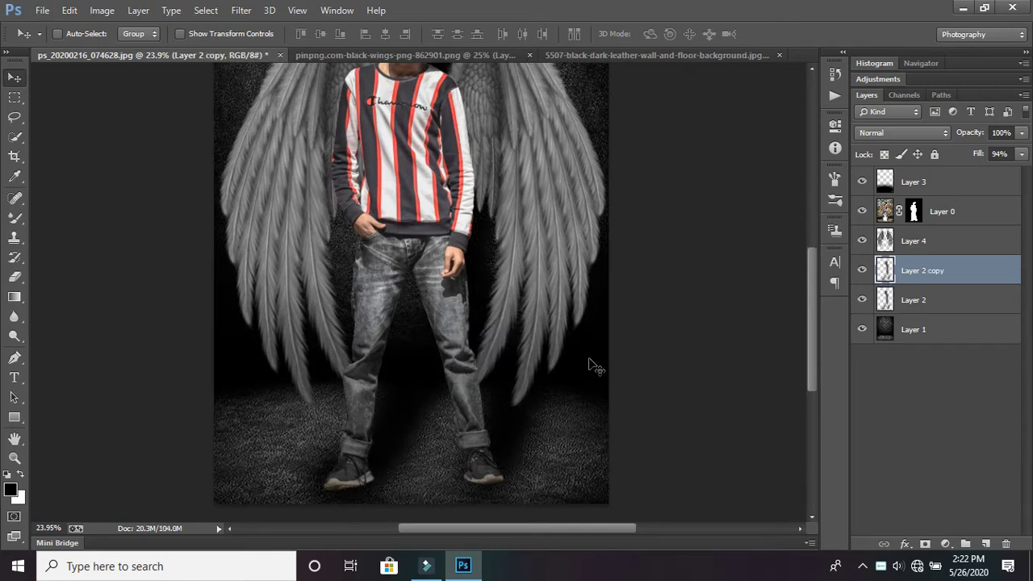
Undo the earlier duplicate and nudge Layer 2 slightly on the canvas.
key("ctrl+z")
left_click_drag(492, 329, 503, 334)
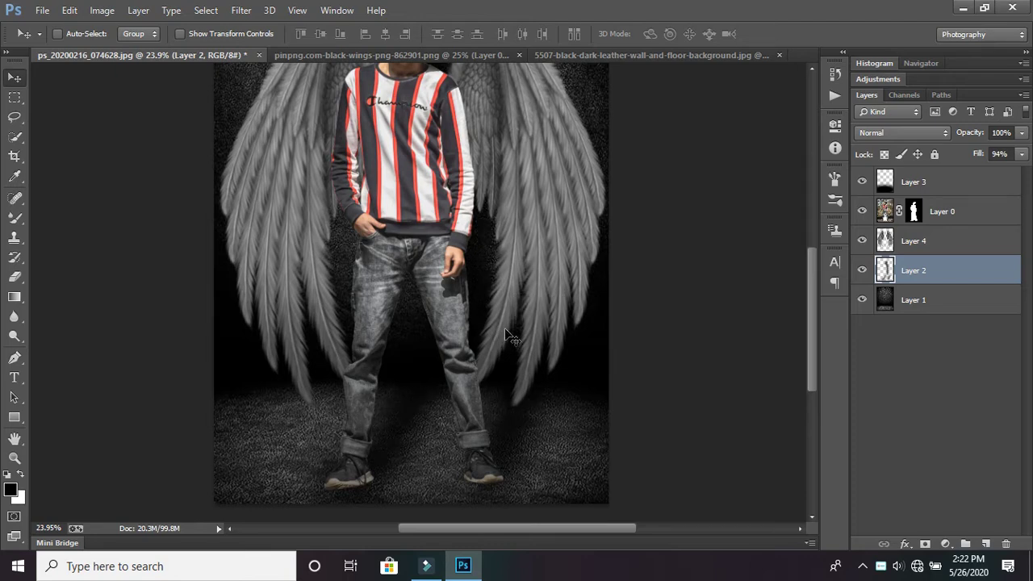
scroll(505, 333, "down", 2)
Duplicate Layer 2 and lower the copy's fill to 26%.
key("ctrl+j")
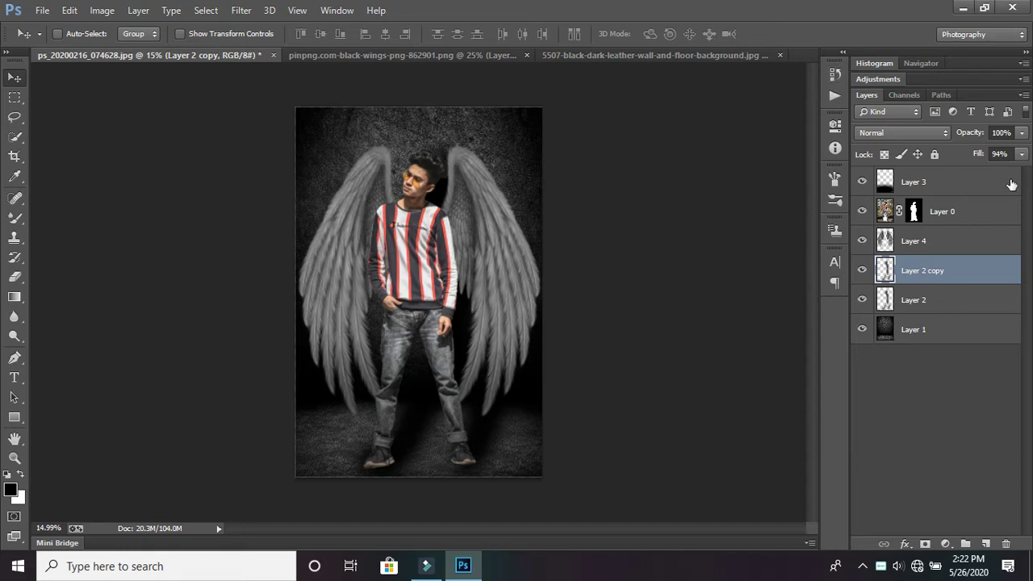
left_click(1021, 154)
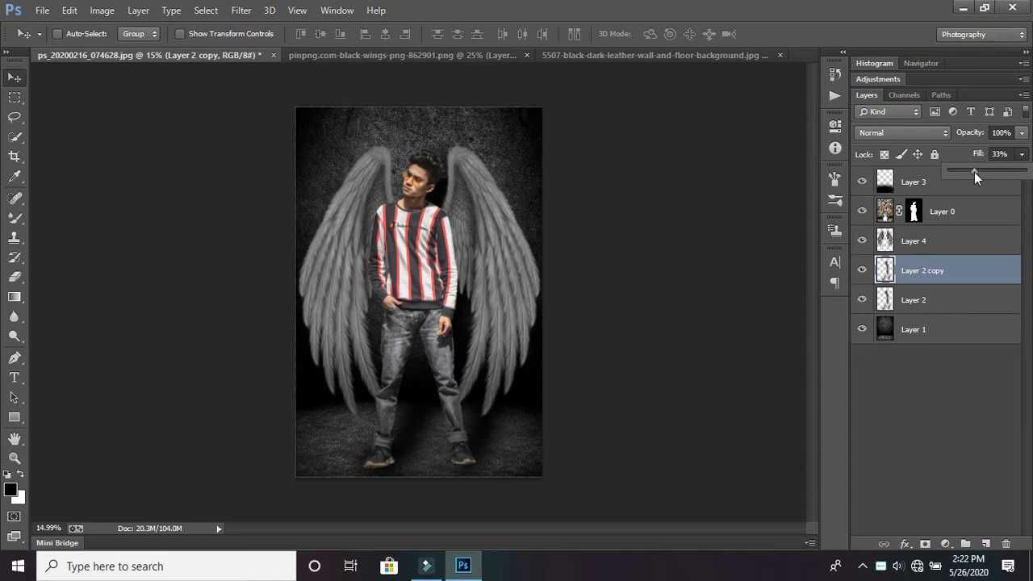
left_click_drag(973, 172, 952, 171)
Toggle the wings layer off and on to compare, then select Layer 4.
left_click(861, 241)
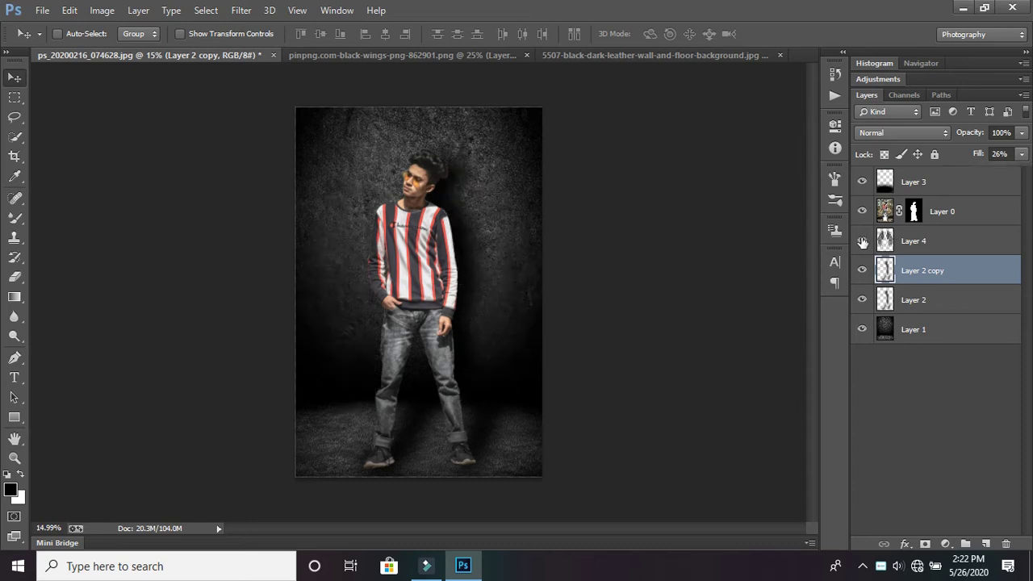
left_click(862, 240)
left_click(862, 241)
left_click(861, 241)
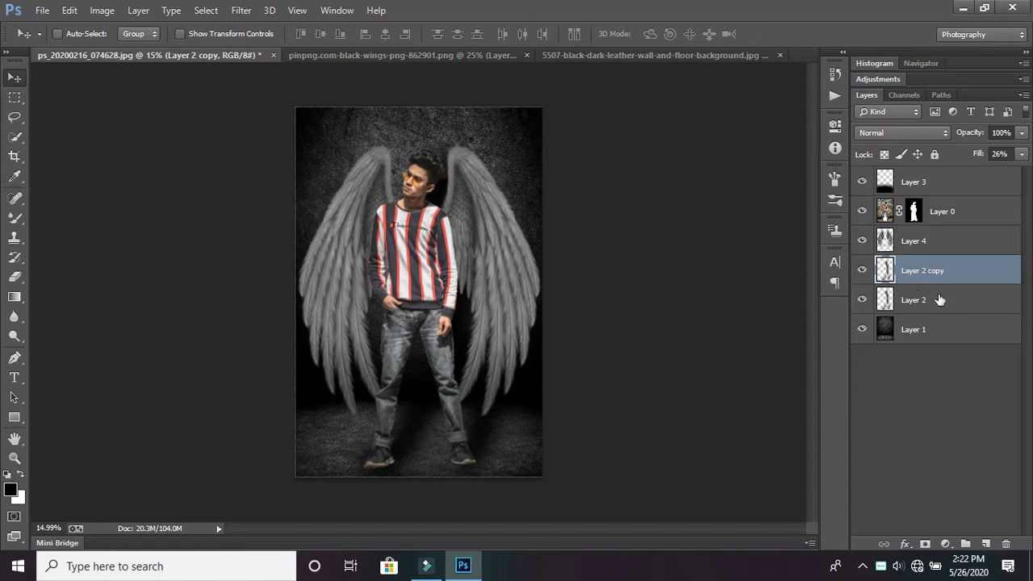
left_click(938, 244)
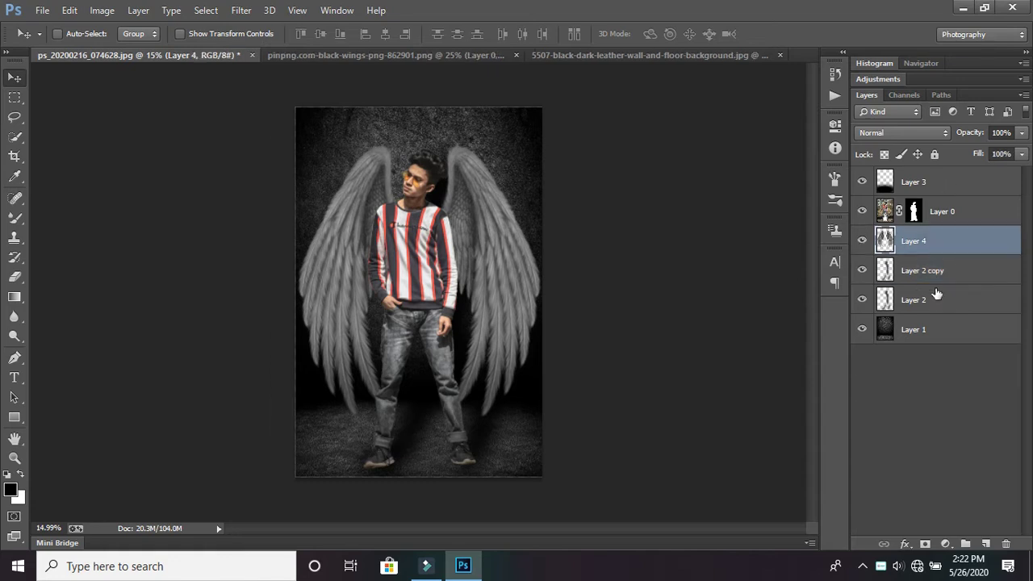
Add an empty Layer 5 and set the Quick Selection brush to size 125.
left_click(985, 543)
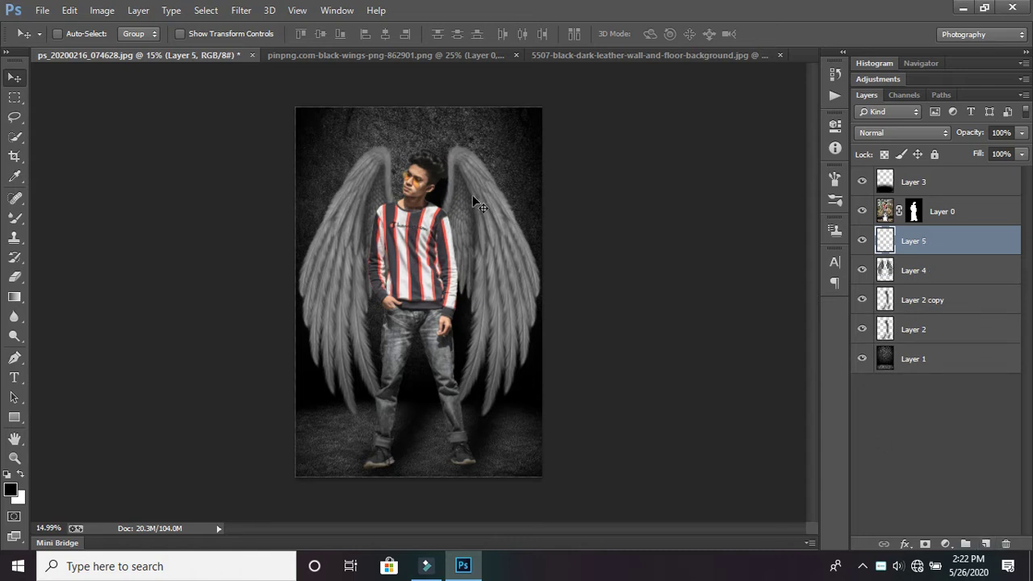
left_click(15, 135)
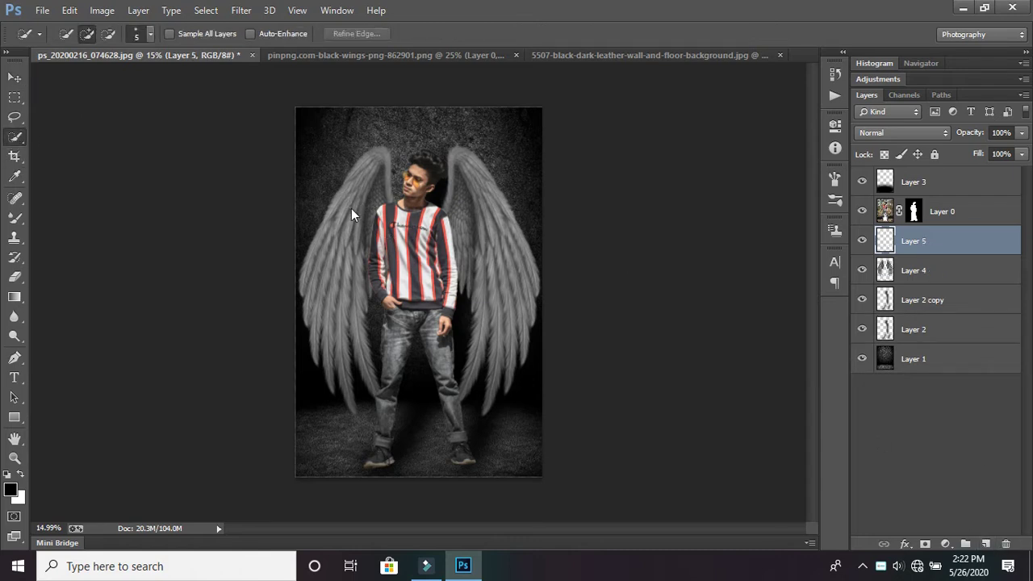
left_click(355, 264)
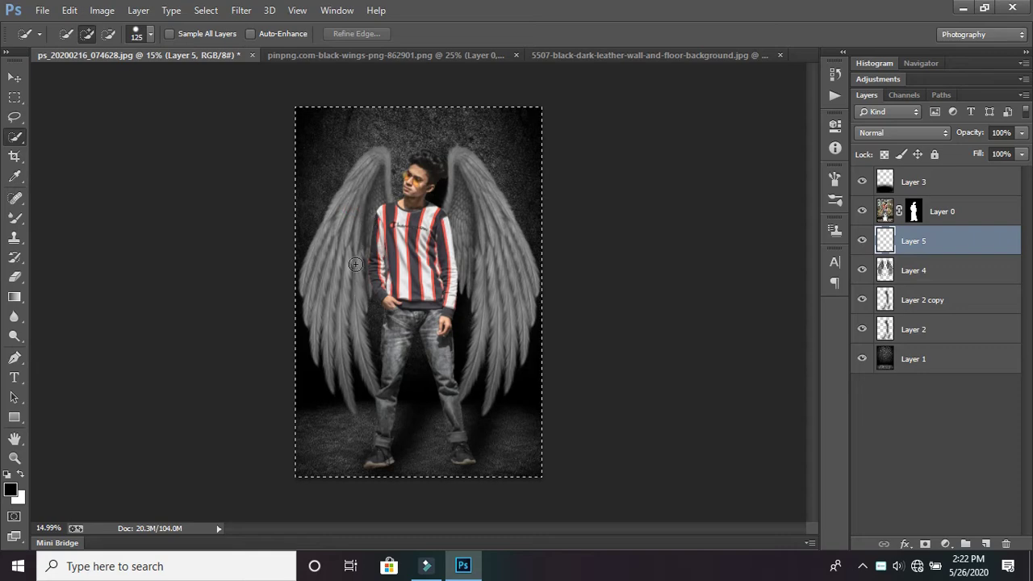
key("ctrl+d")
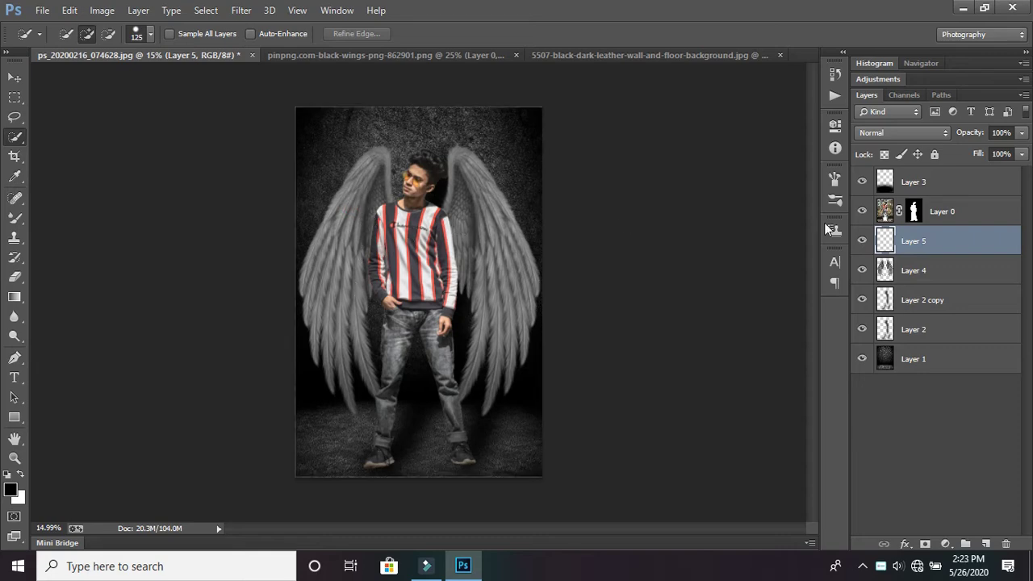
Select the outline of both wings and make Layer 5 active.
double_click(914, 262)
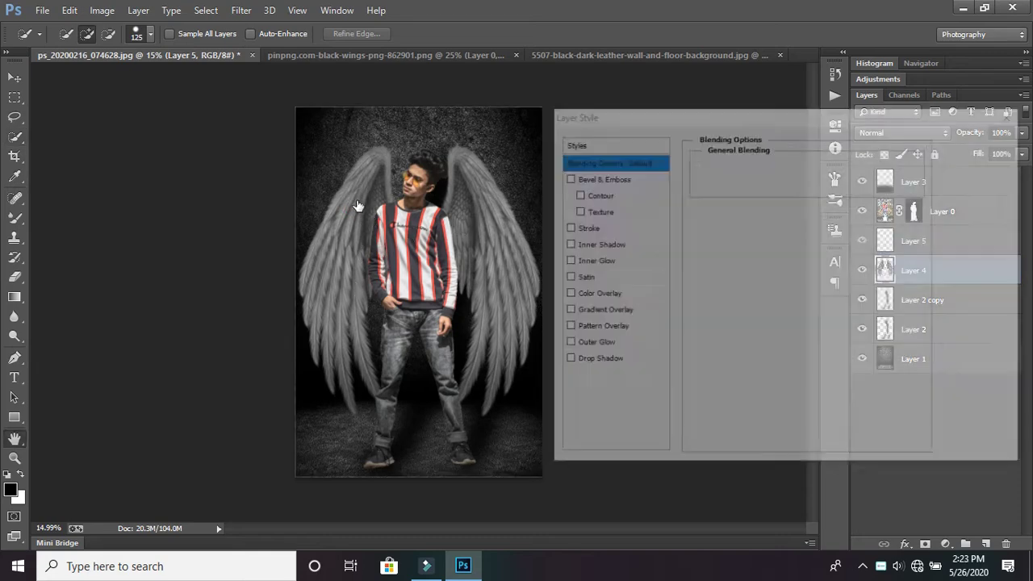
left_click(981, 163)
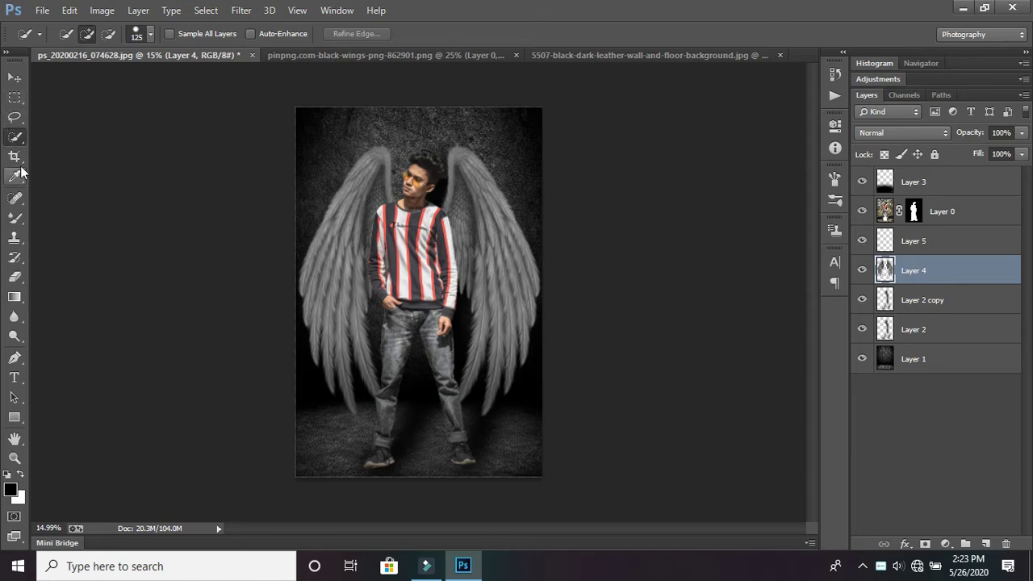
left_click(345, 238)
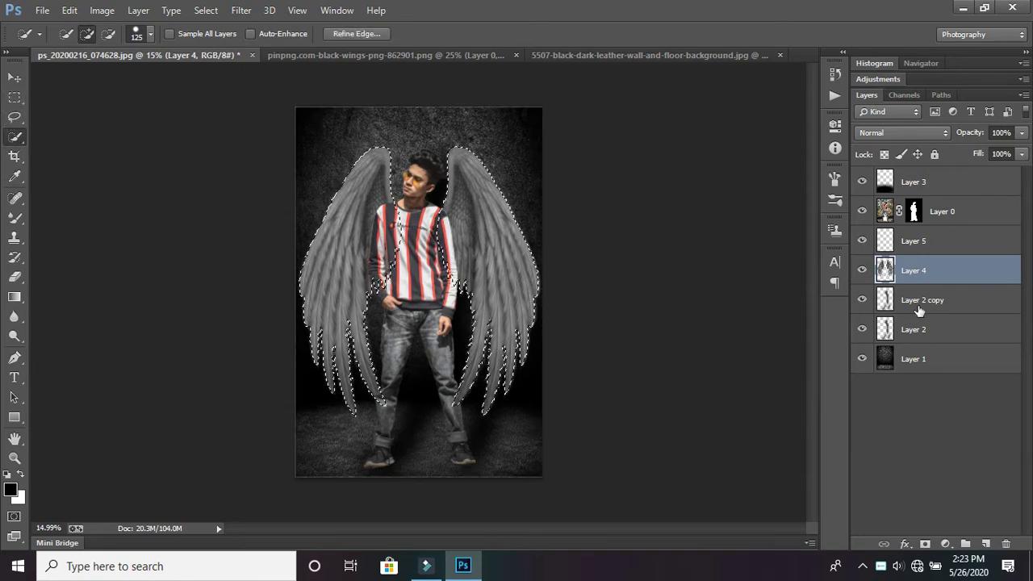
left_click(924, 240)
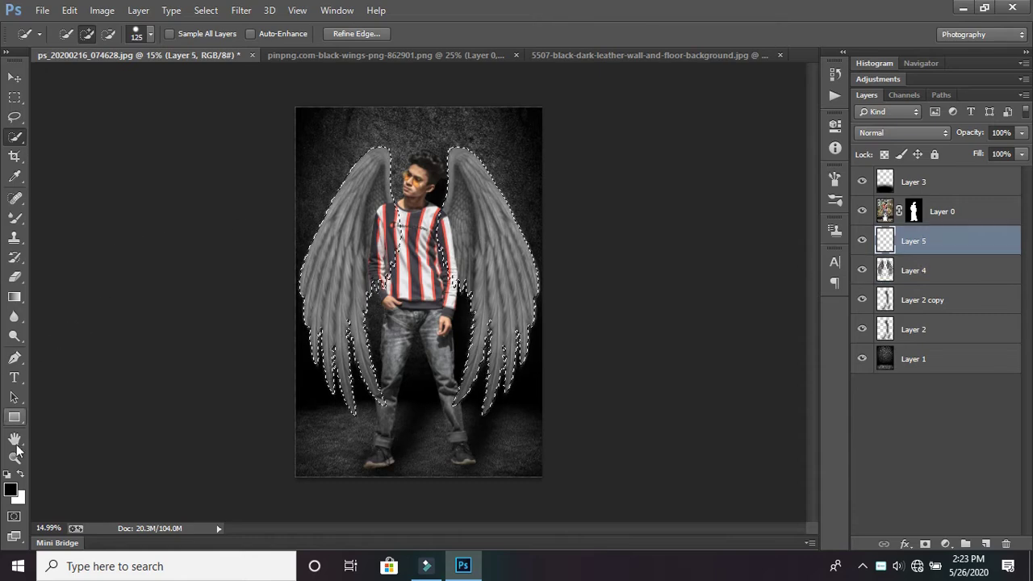
With the Mixer Brush at 4% flow, darken the left wing and upper right wing.
left_click(14, 217)
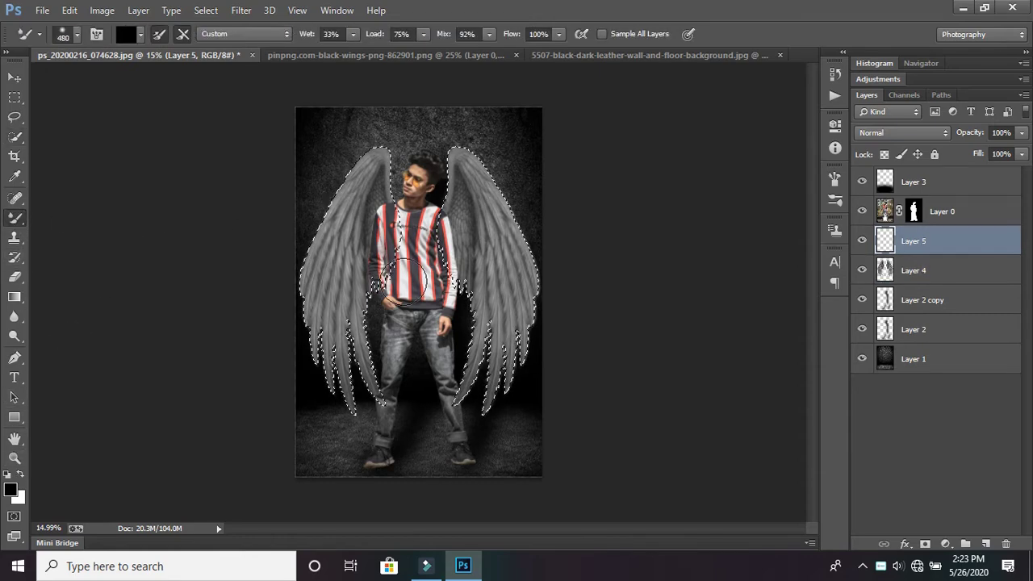
key("alt")
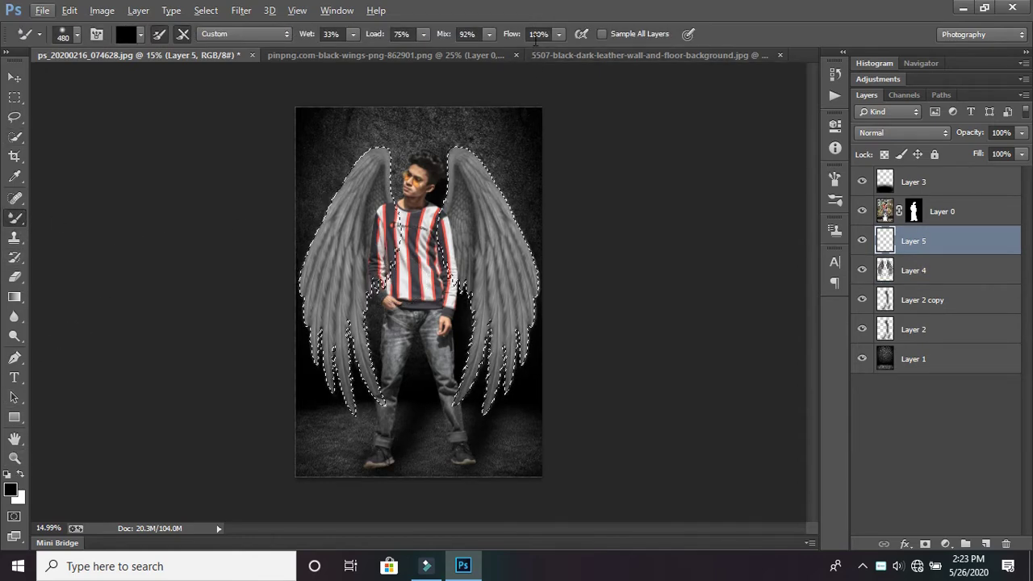
left_click(558, 34)
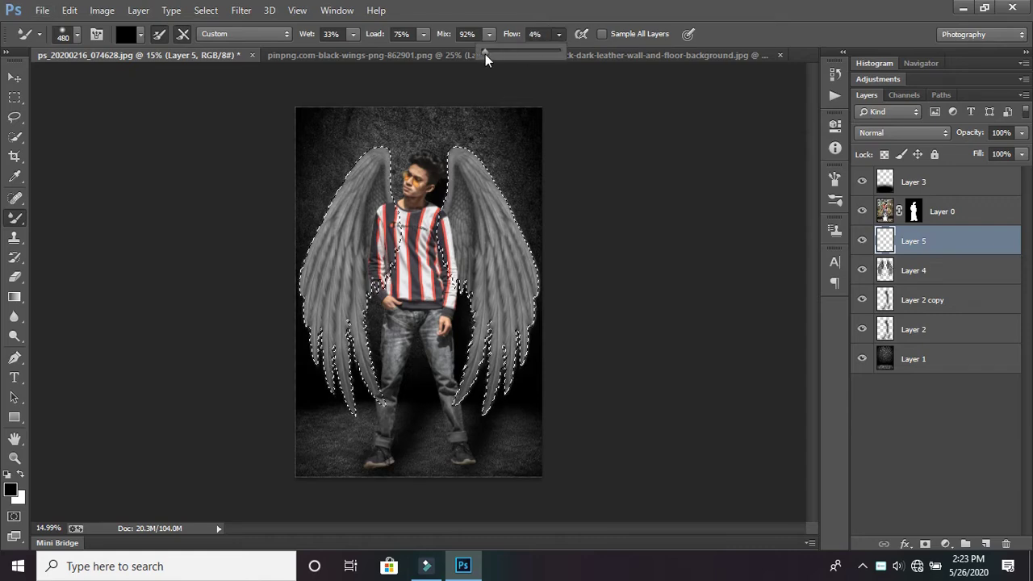
left_click_drag(390, 212, 381, 148)
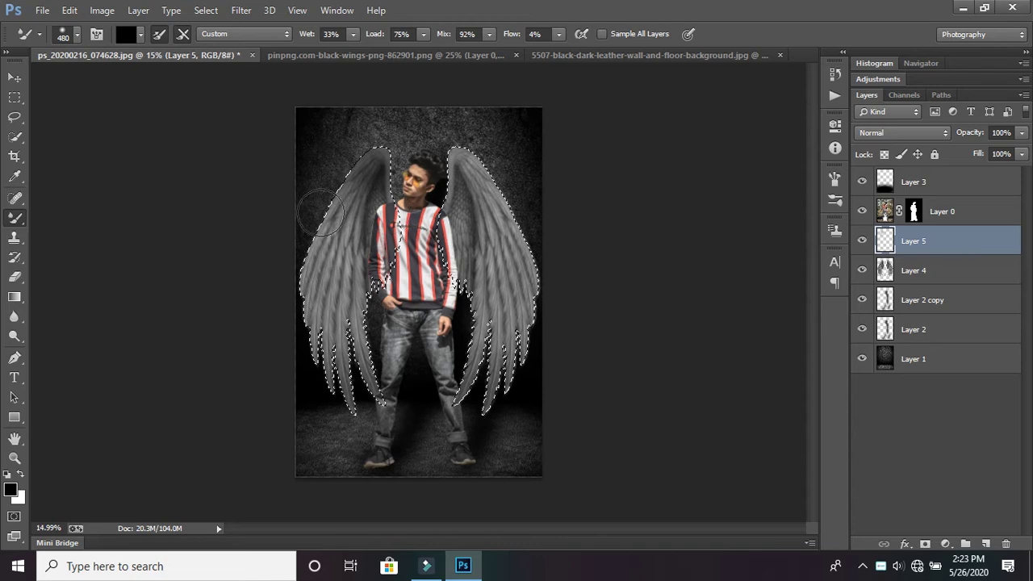
mouse_move(373, 172)
left_mouse_down()
mouse_move(297, 311)
mouse_move(348, 298)
left_mouse_up()
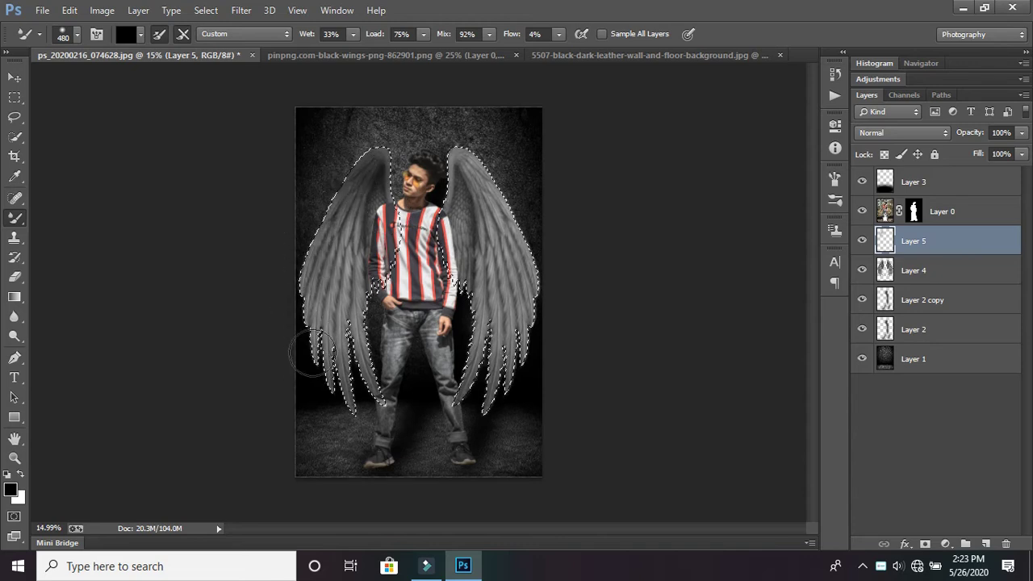
mouse_move(508, 161)
left_mouse_down()
mouse_move(505, 252)
mouse_move(474, 155)
left_mouse_up()
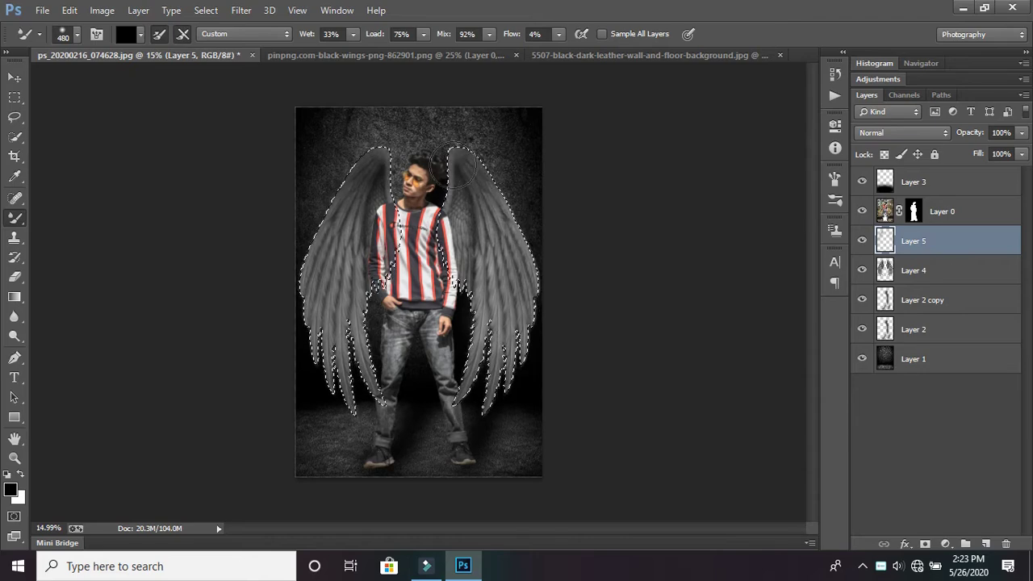
mouse_move(470, 153)
left_mouse_down()
mouse_move(508, 281)
mouse_move(496, 292)
mouse_move(509, 249)
left_mouse_up()
mouse_move(502, 199)
left_mouse_down()
mouse_move(547, 343)
mouse_move(495, 235)
left_mouse_up()
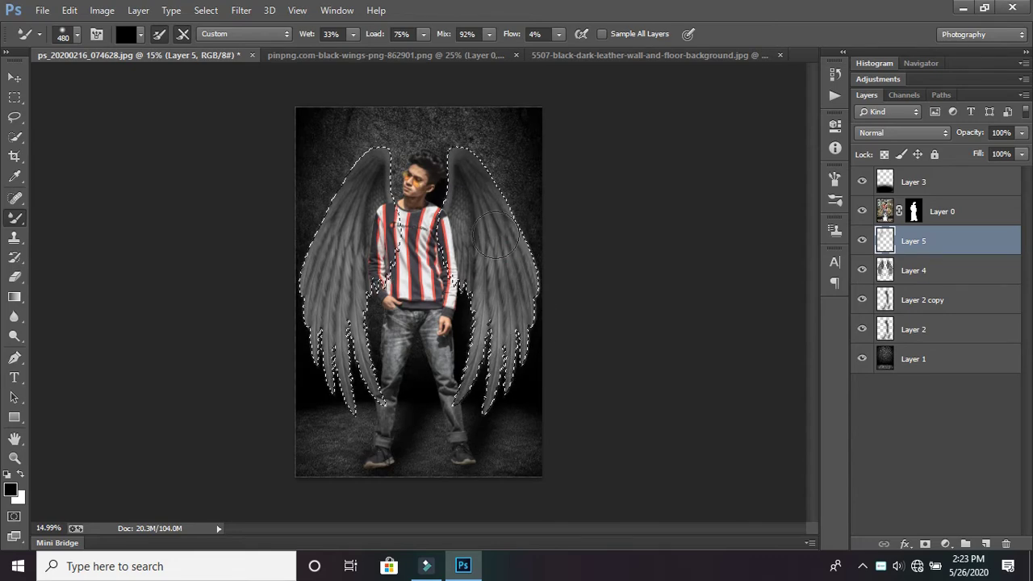
Blend darker tones over the rest of both wings and set Layer 5's fill to 89%.
mouse_move(484, 183)
left_mouse_down()
mouse_move(494, 258)
mouse_move(487, 351)
left_mouse_up()
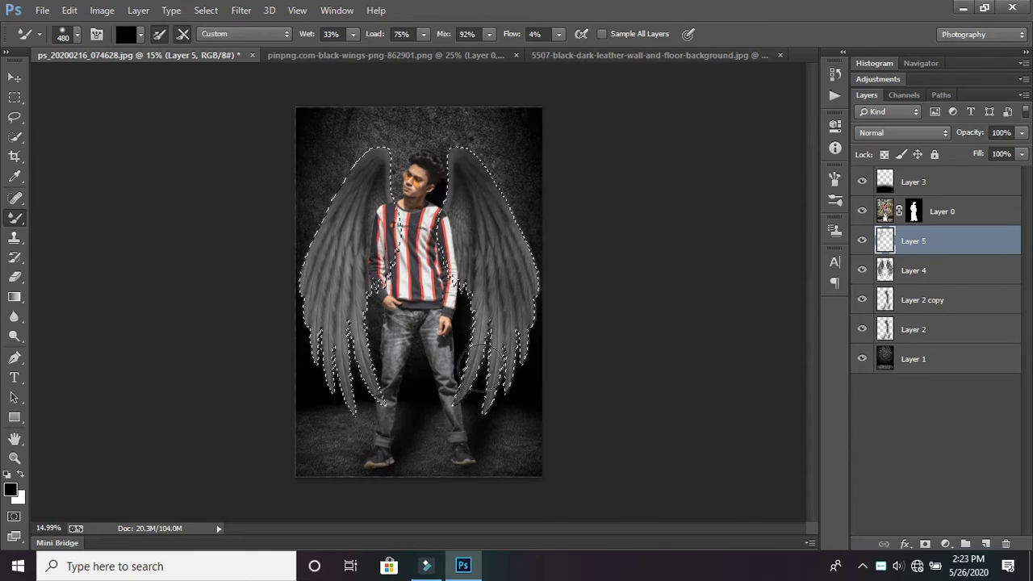
left_click_drag(472, 237, 502, 226)
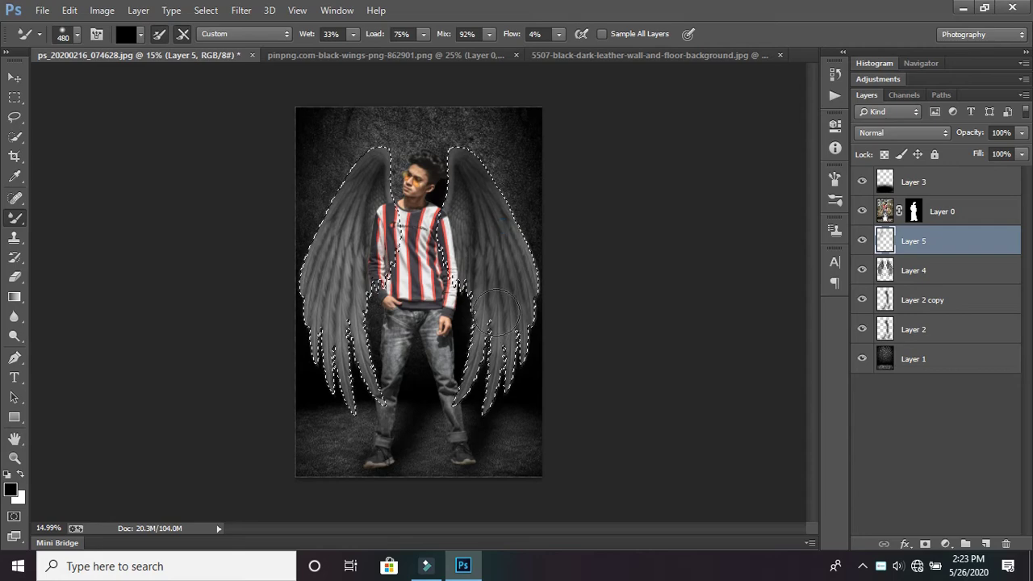
mouse_move(380, 212)
left_mouse_down()
mouse_move(304, 355)
mouse_move(329, 206)
left_mouse_up()
mouse_move(320, 347)
left_mouse_down()
mouse_move(371, 192)
mouse_move(360, 367)
left_mouse_up()
mouse_move(361, 183)
left_mouse_down()
mouse_move(402, 368)
mouse_move(435, 174)
mouse_move(361, 187)
left_mouse_up()
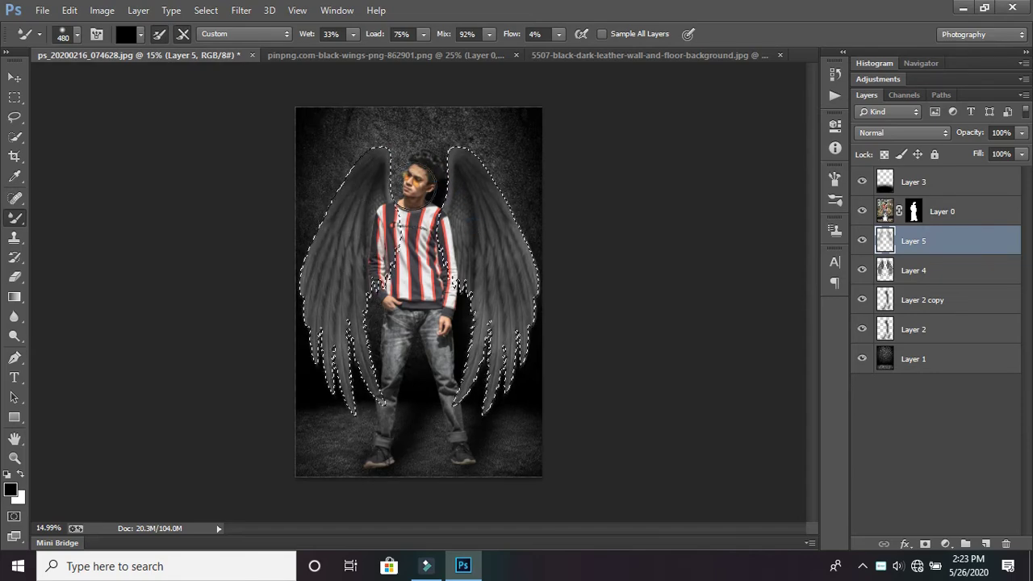
mouse_move(379, 157)
left_mouse_down()
mouse_move(450, 185)
mouse_move(472, 205)
left_mouse_up()
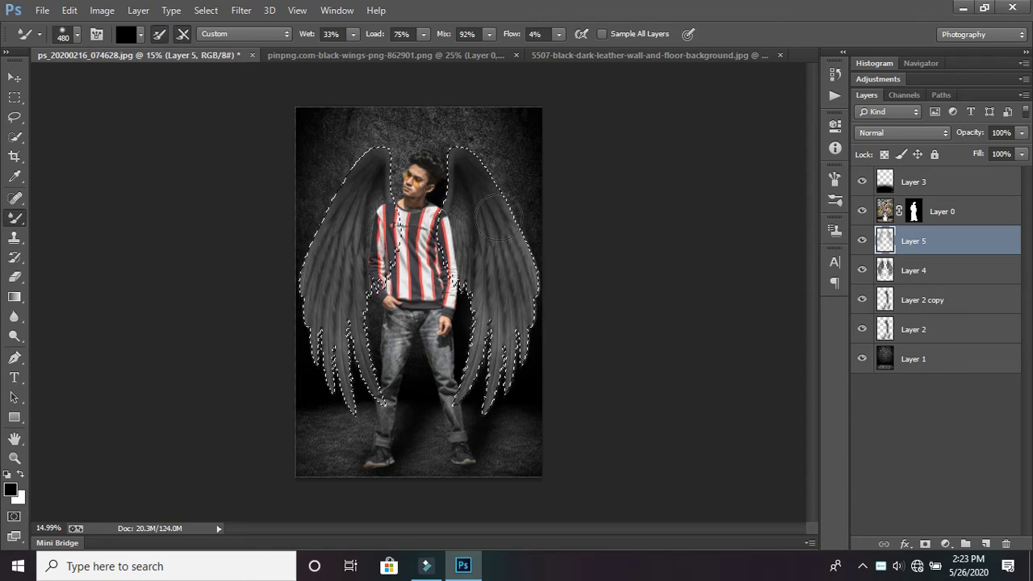
left_click(1021, 154)
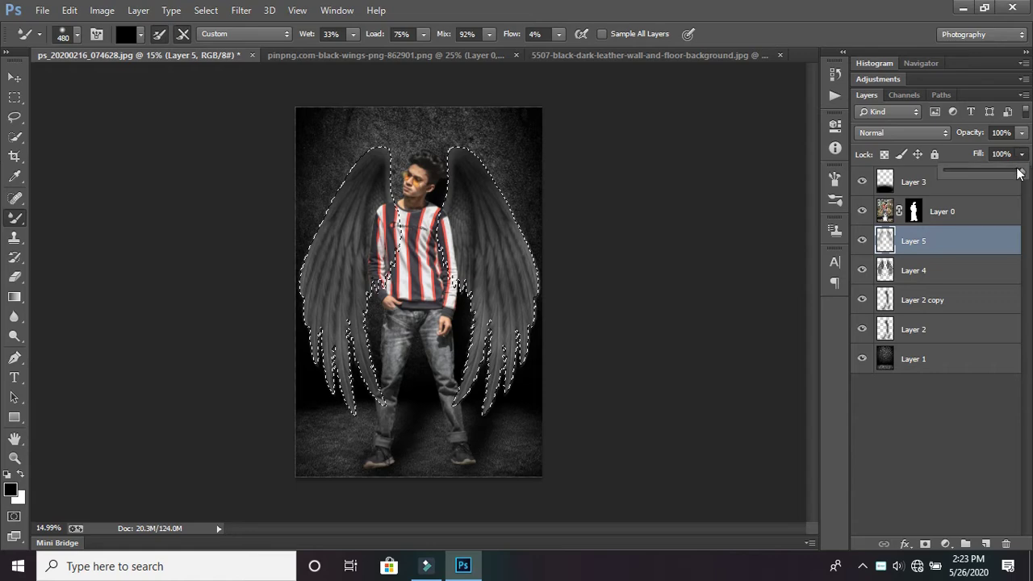
left_click_drag(1019, 172, 1008, 173)
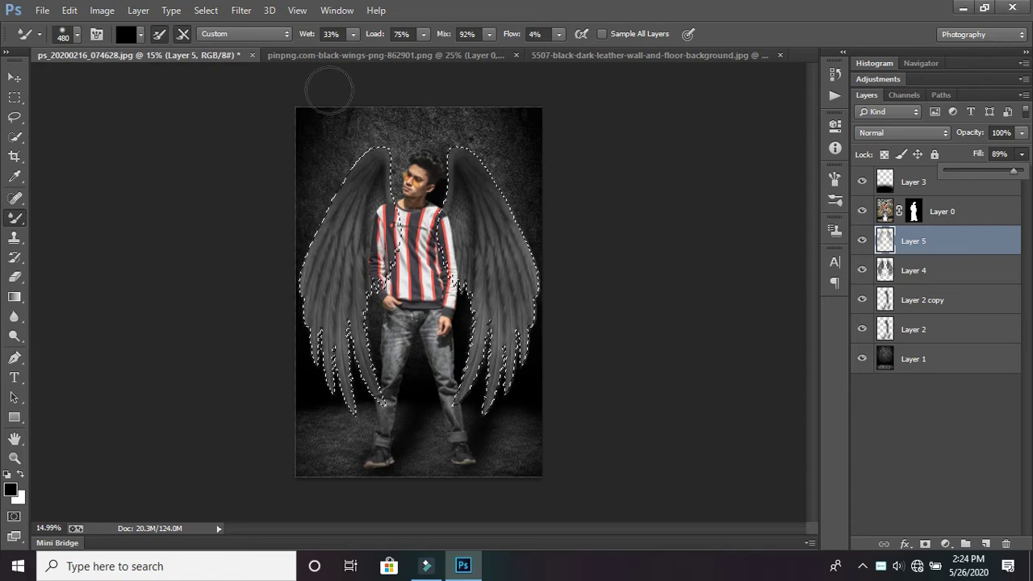
Deselect the wings and add a new Layer 6 above Layer 2 copy.
left_click(15, 98)
right_click(439, 126)
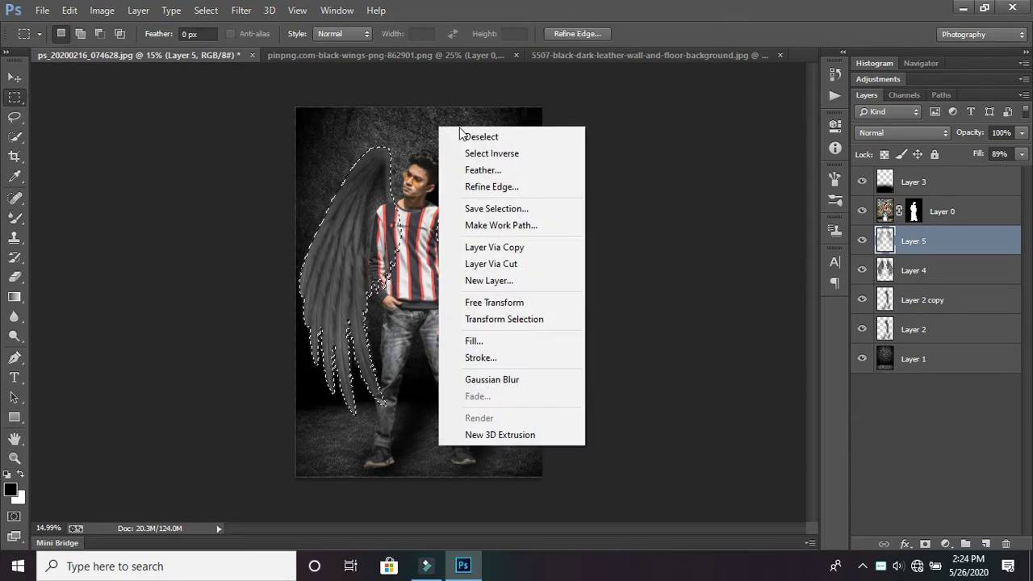
left_click(481, 136)
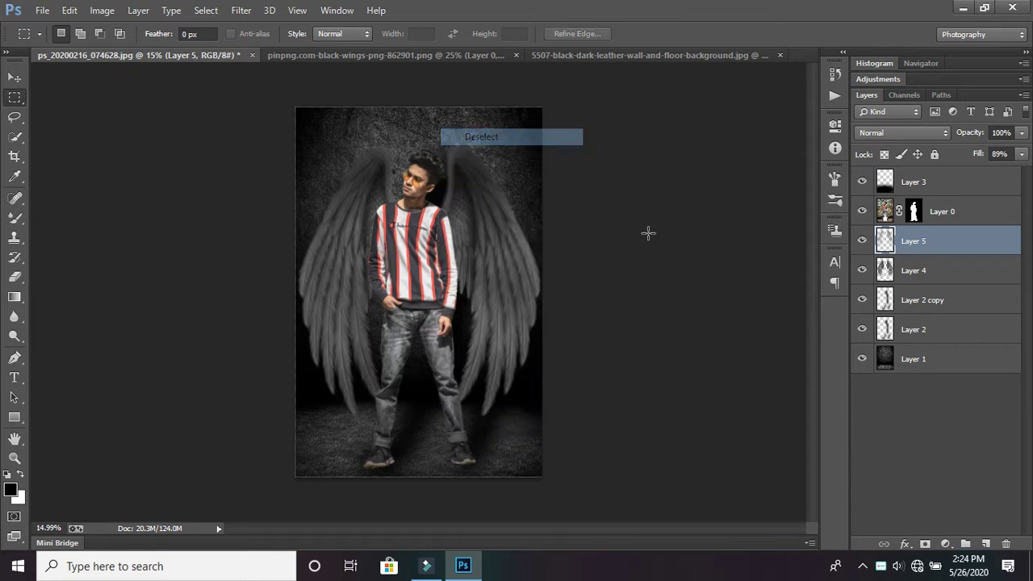
left_click(951, 275)
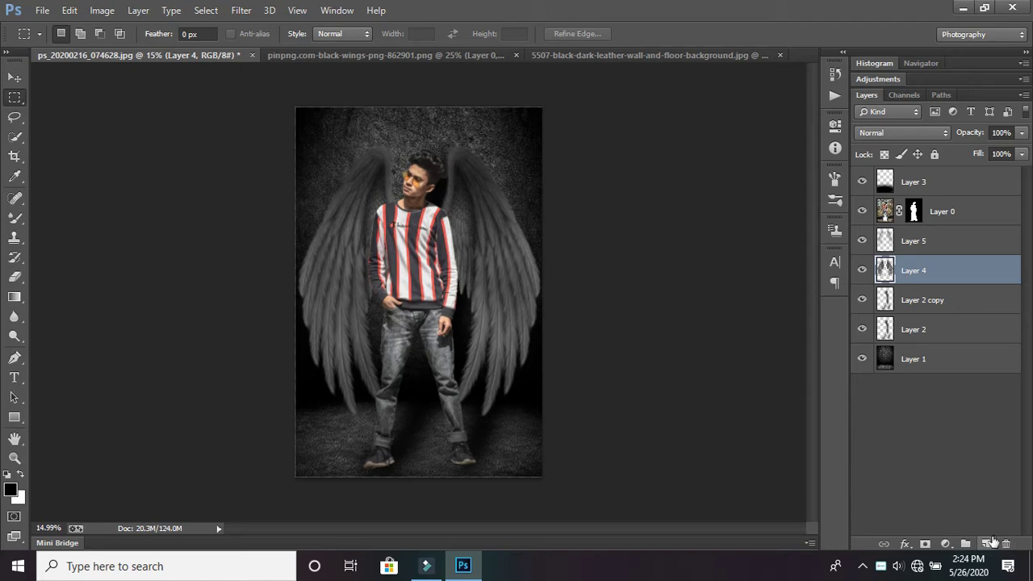
left_click(968, 298)
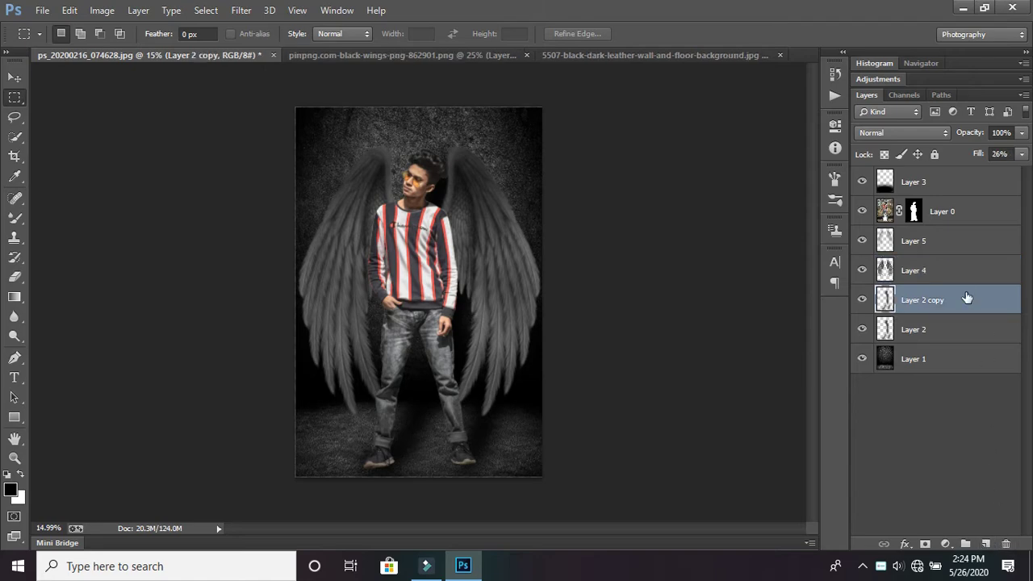
left_click(985, 544)
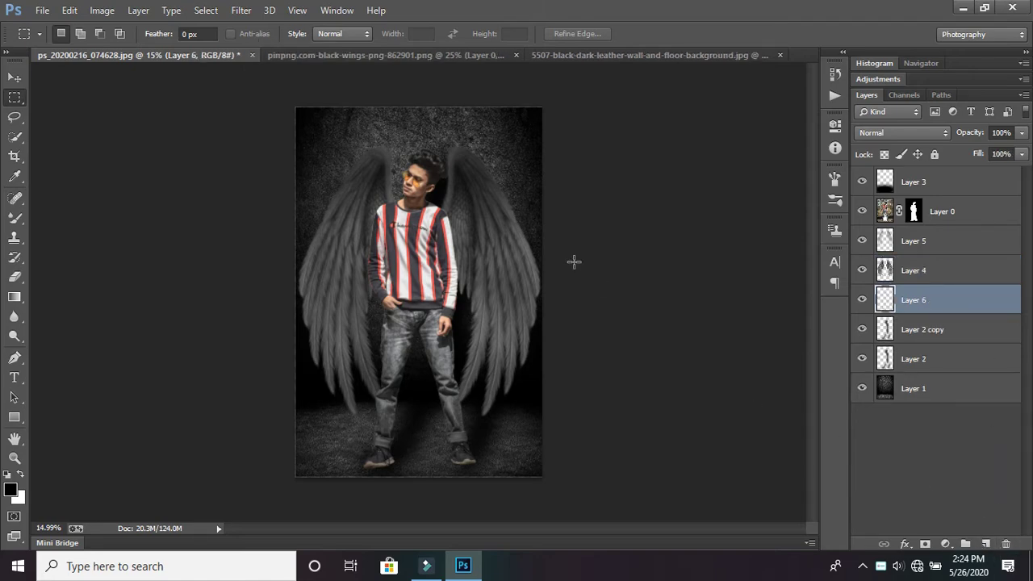
Shade the right wing with the Mixer Brush at 33% flow, discarding one stroke in History.
scroll(564, 246, "up", 3)
scroll(560, 233, "up", 1)
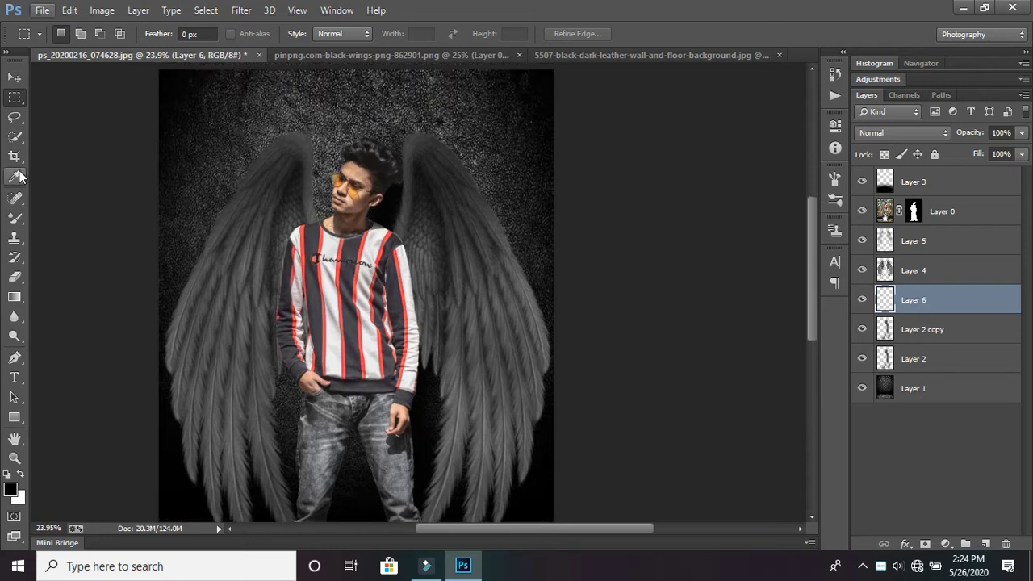
left_click(15, 216)
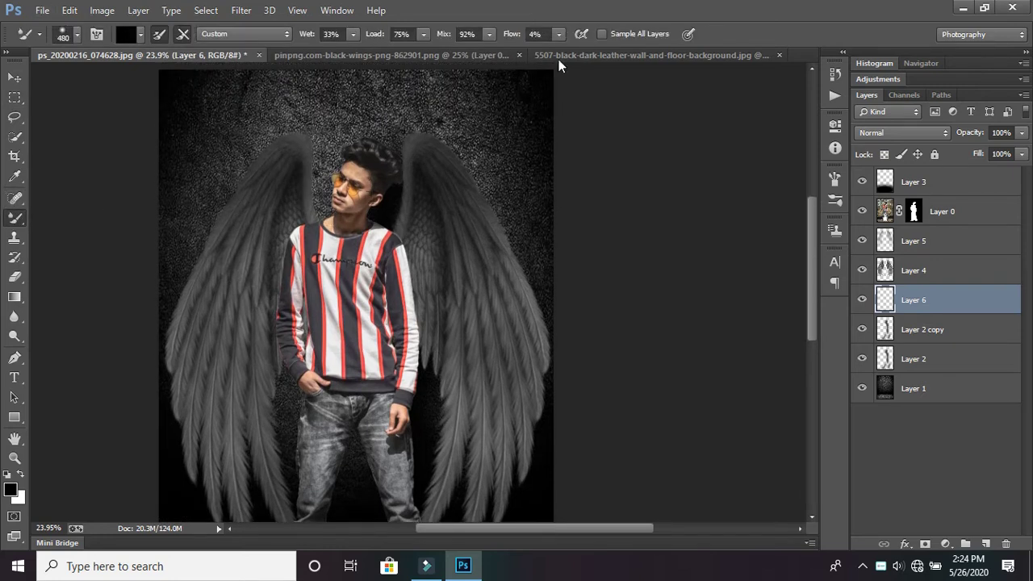
left_click_drag(434, 158, 542, 323)
left_click_drag(560, 37, 613, 50)
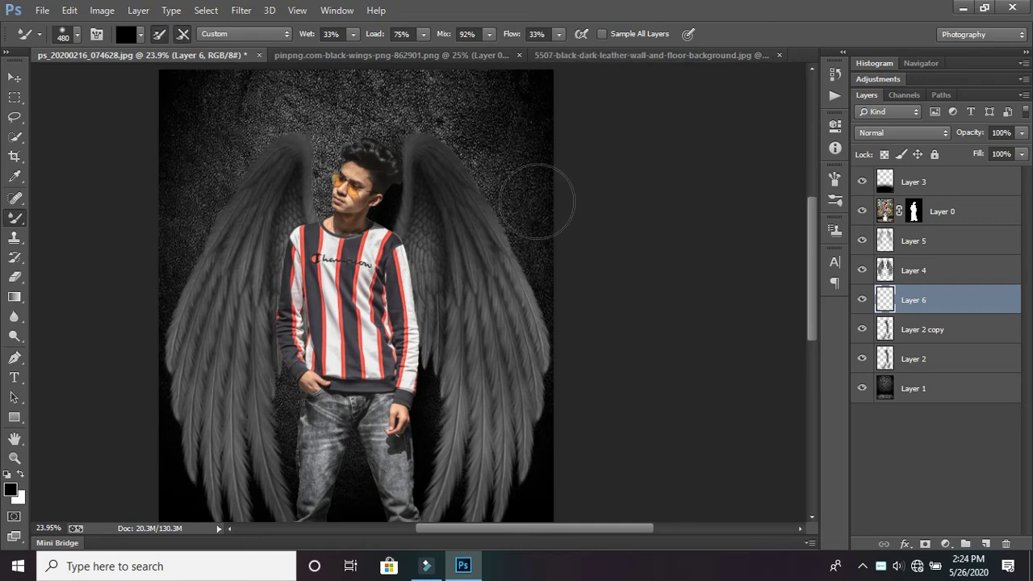
left_click_drag(488, 188, 549, 307)
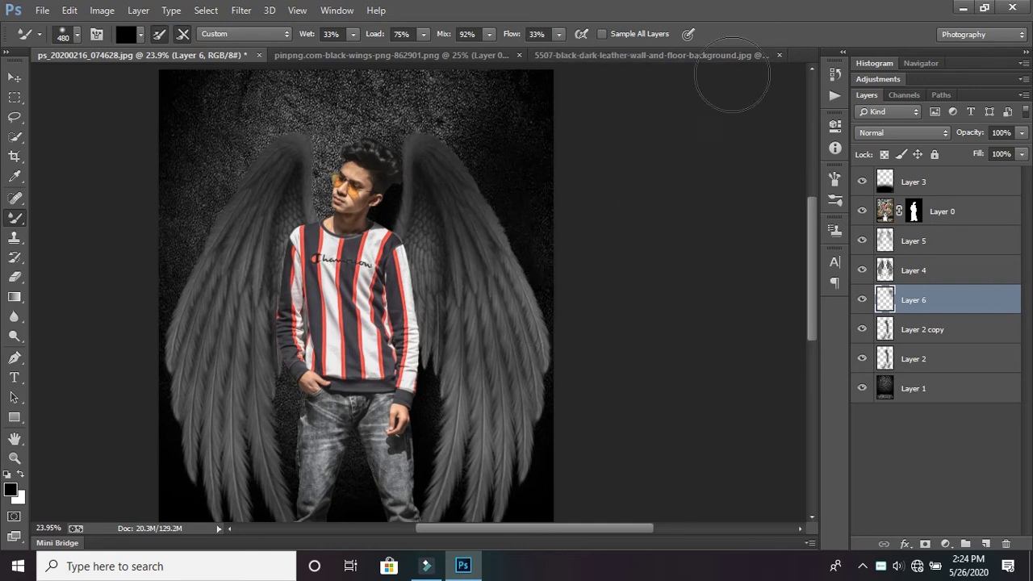
left_click(835, 73)
left_click(792, 234)
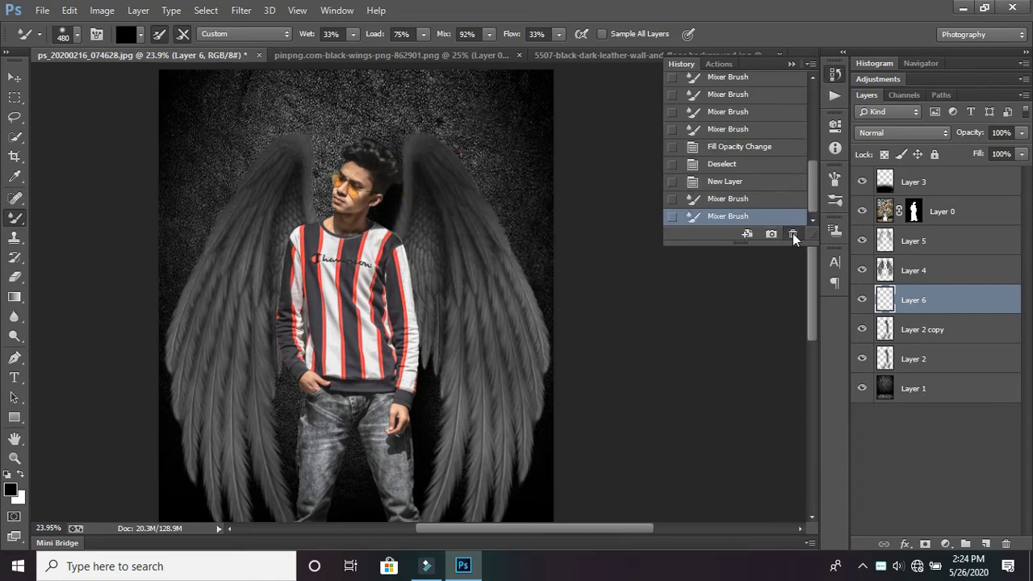
Darken the upper right wing, the area beside the head, and the left wing's outer edge.
left_click_drag(605, 166, 431, 163)
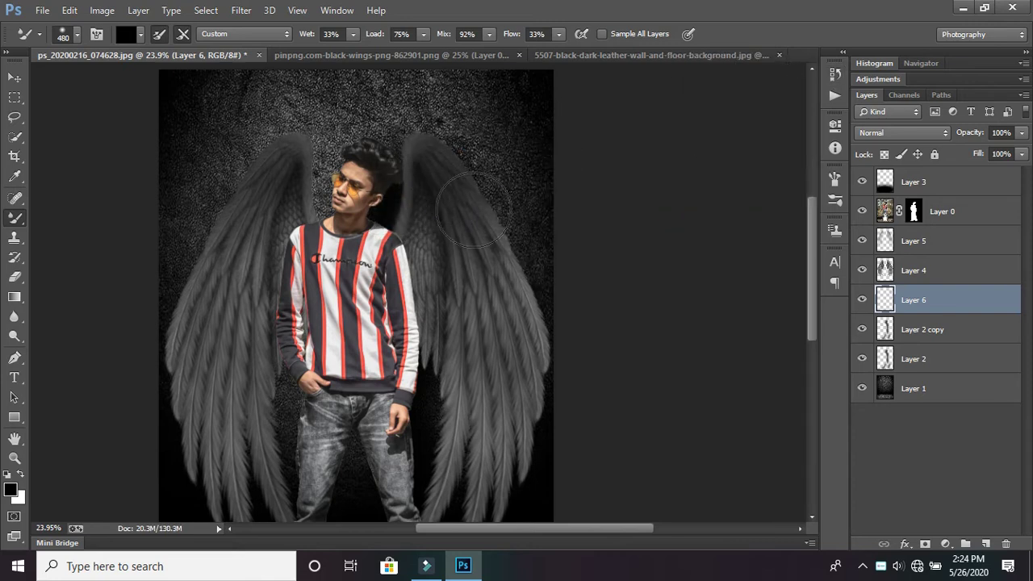
left_click_drag(442, 165, 314, 211)
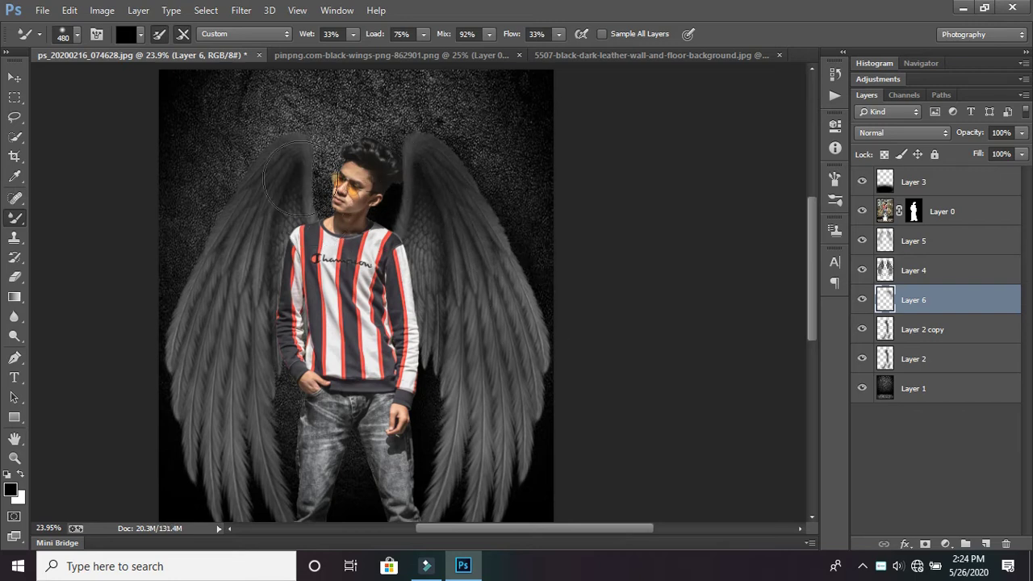
scroll(295, 161, "down", 1)
scroll(291, 129, "down", 1)
left_click_drag(291, 129, 199, 307)
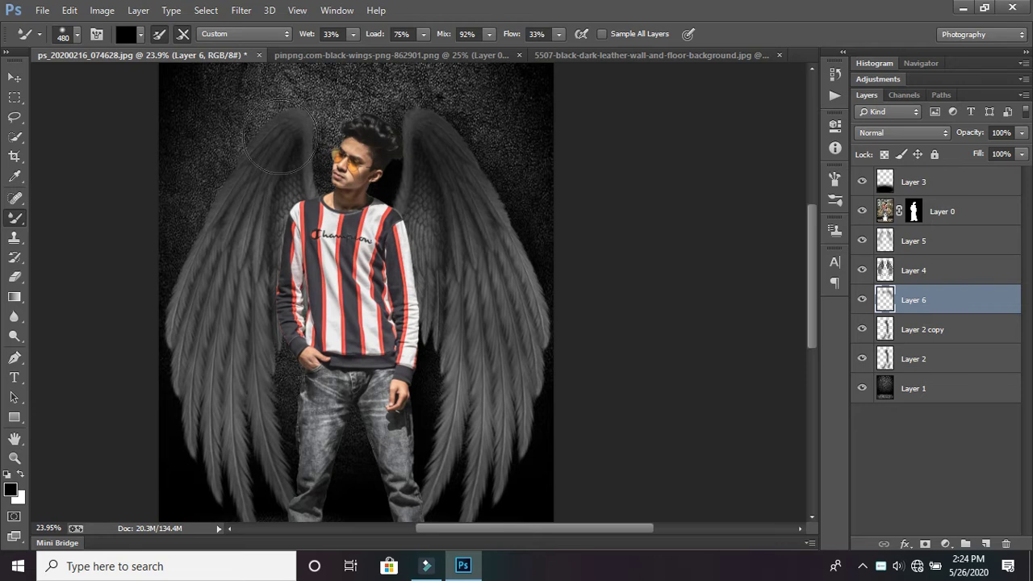
scroll(199, 306, "down", 3)
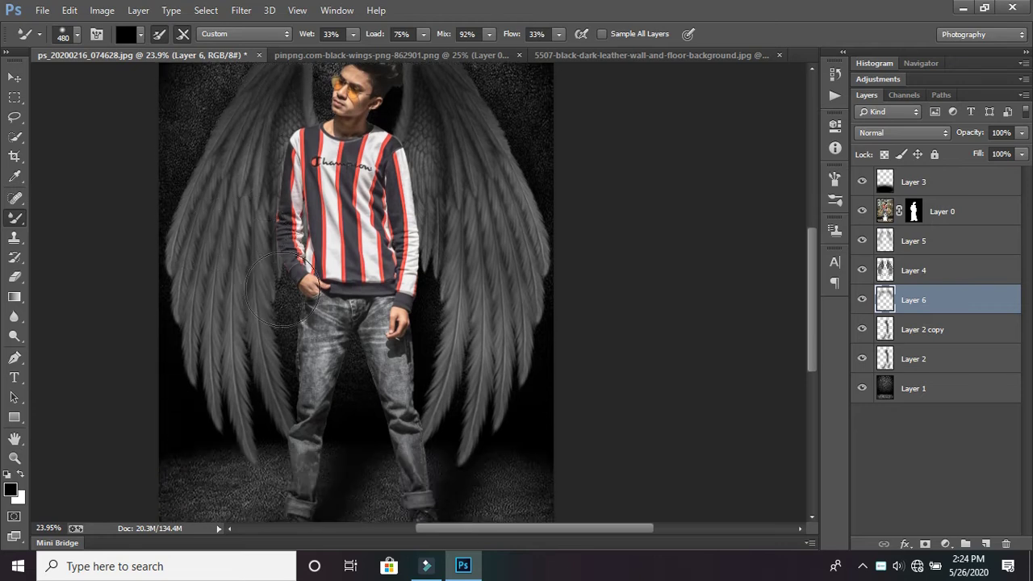
scroll(291, 321, "down", 1)
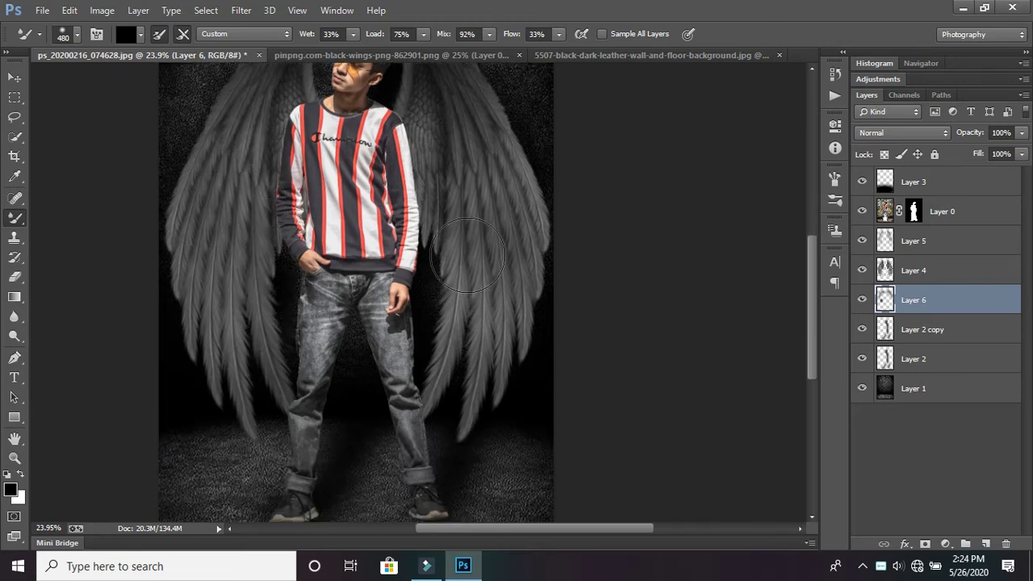
scroll(289, 302, "down", 2)
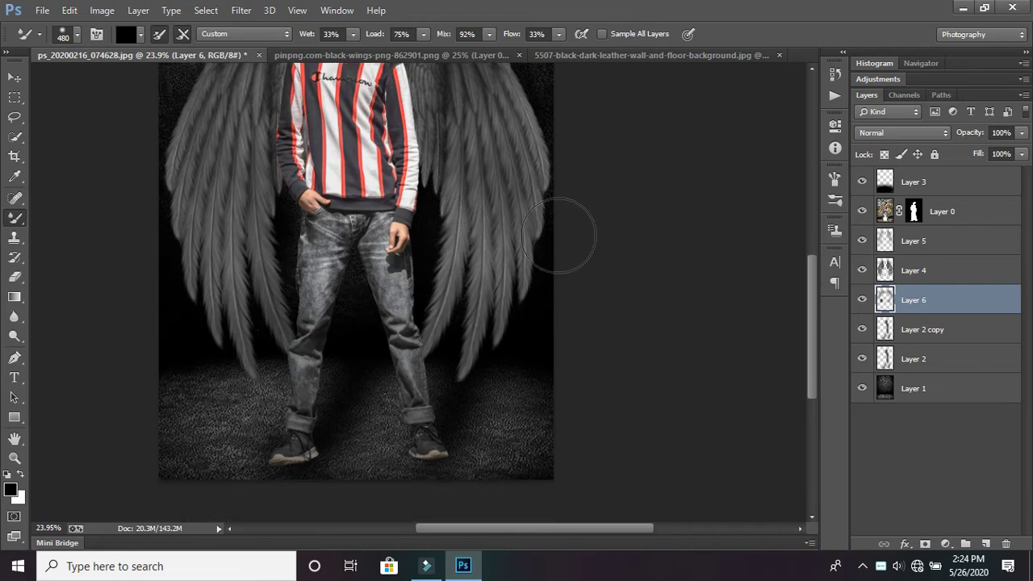
scroll(484, 218, "down", 2)
scroll(478, 214, "down", 1)
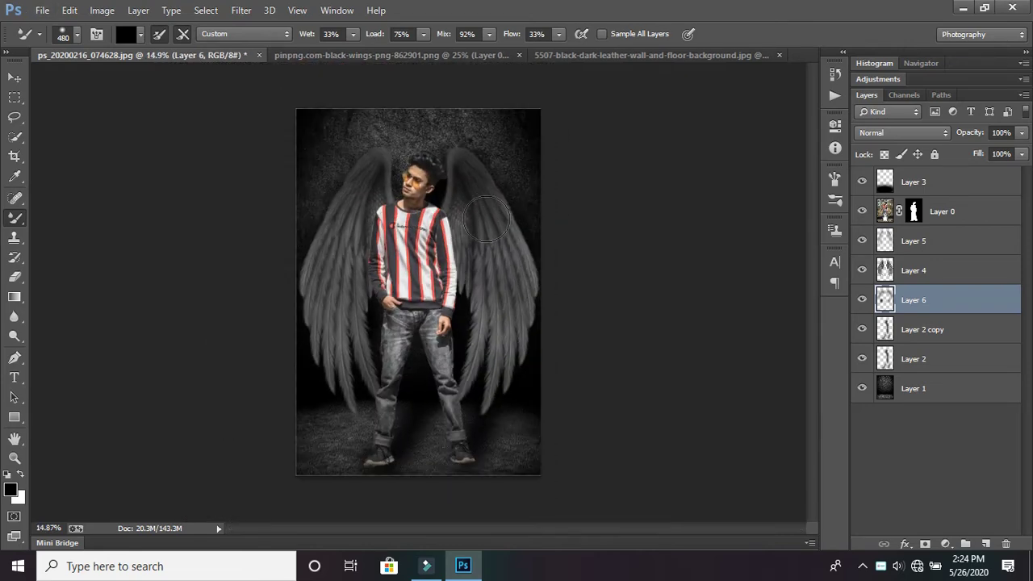
key("alt")
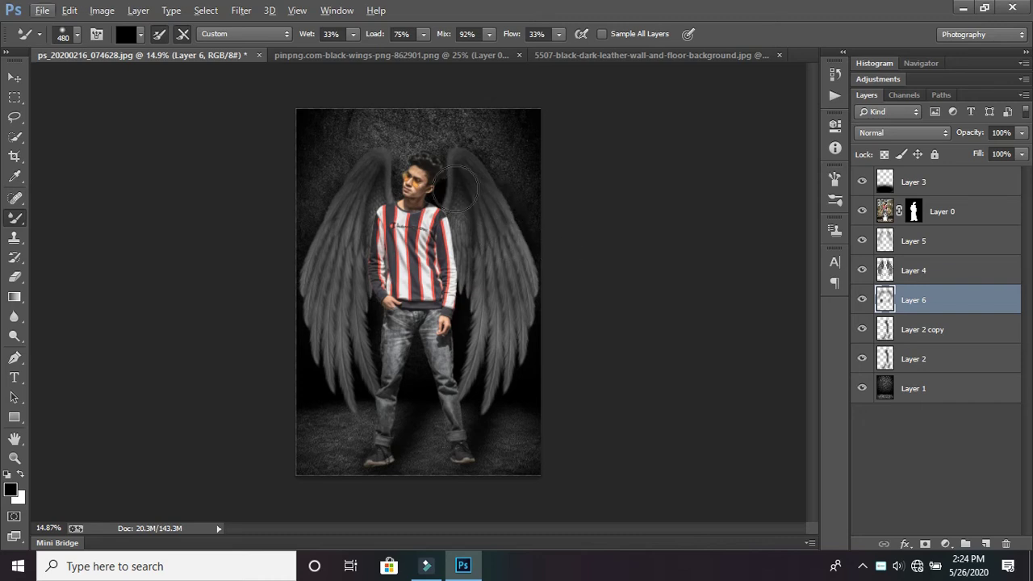
Lower Layer 6's fill to 56% to soften the wing shading.
left_click(1022, 154)
left_click_drag(988, 172, 981, 173)
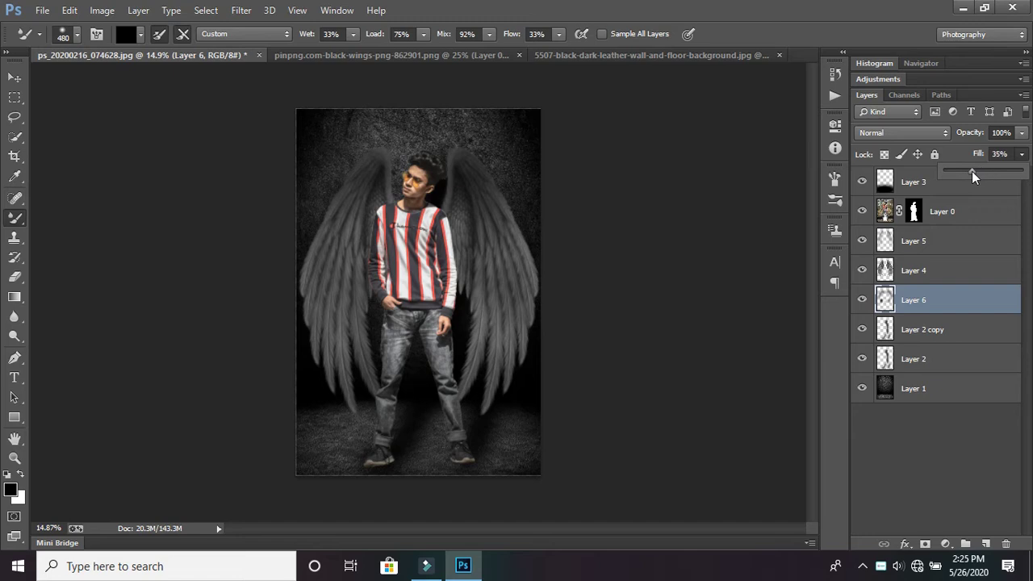
left_click(1022, 132)
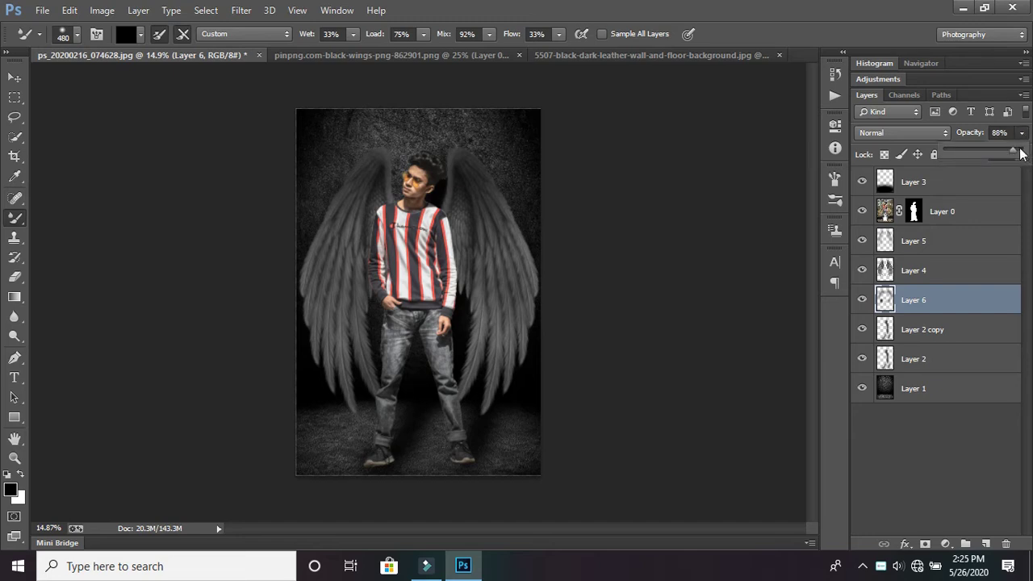
Merge all visible layers into Layer 1 and duplicate it as Layer 1 copy.
left_click(961, 192)
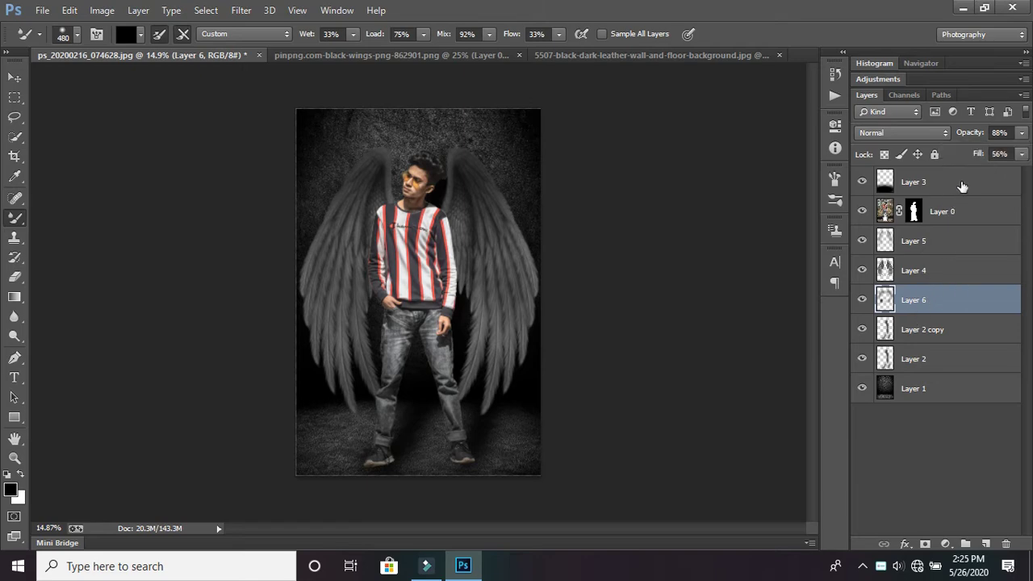
left_click(947, 390)
right_click(945, 386)
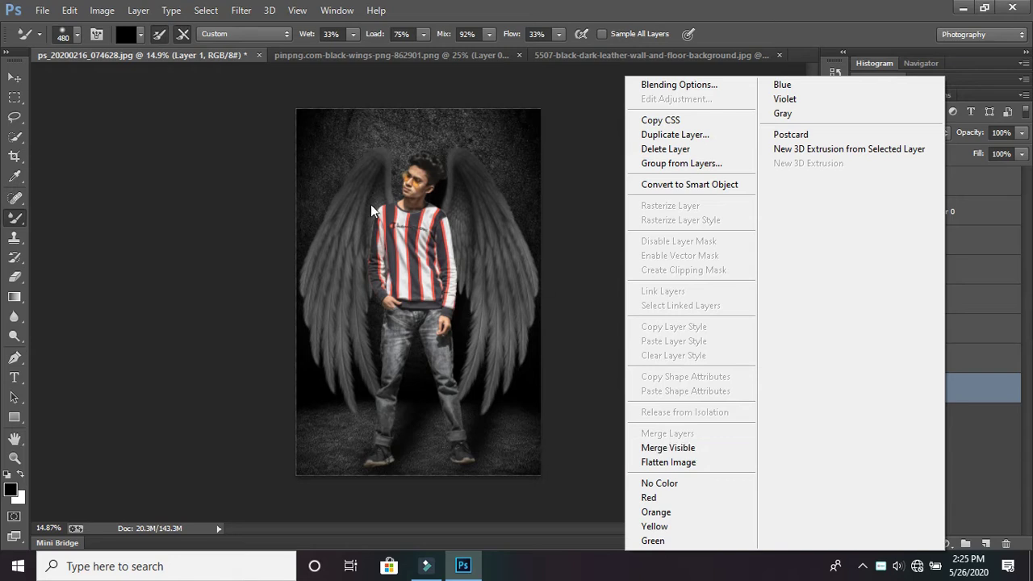
left_click(673, 448)
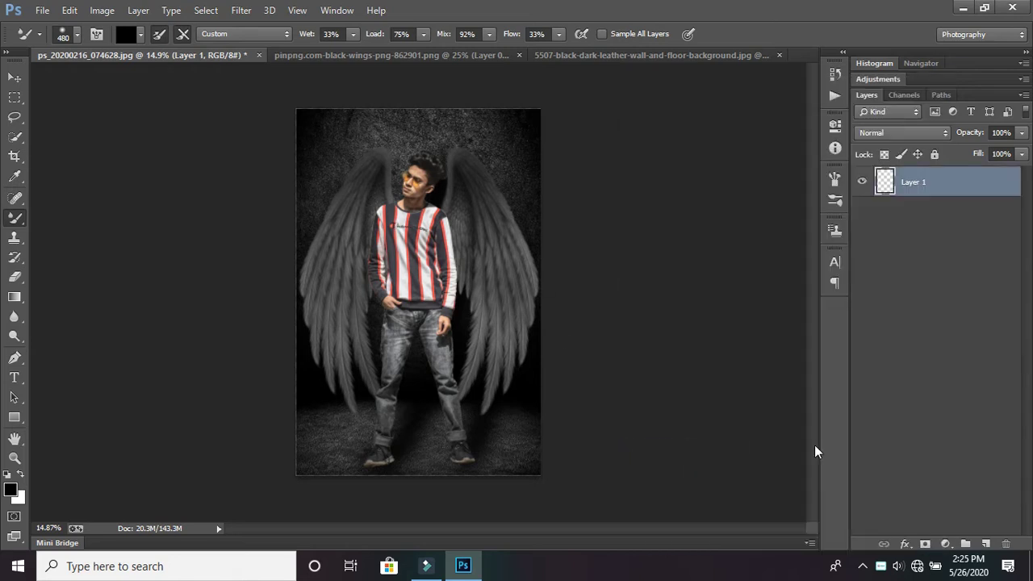
key("ctrl+j")
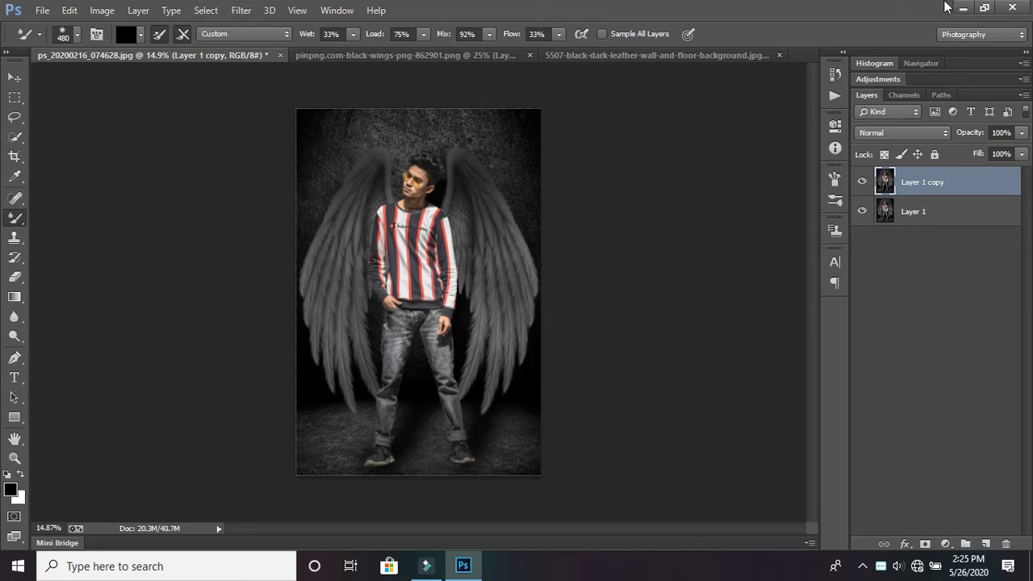
In the Camera Raw Filter, set Exposure to +0.15 and Contrast to +12.
left_click(241, 10)
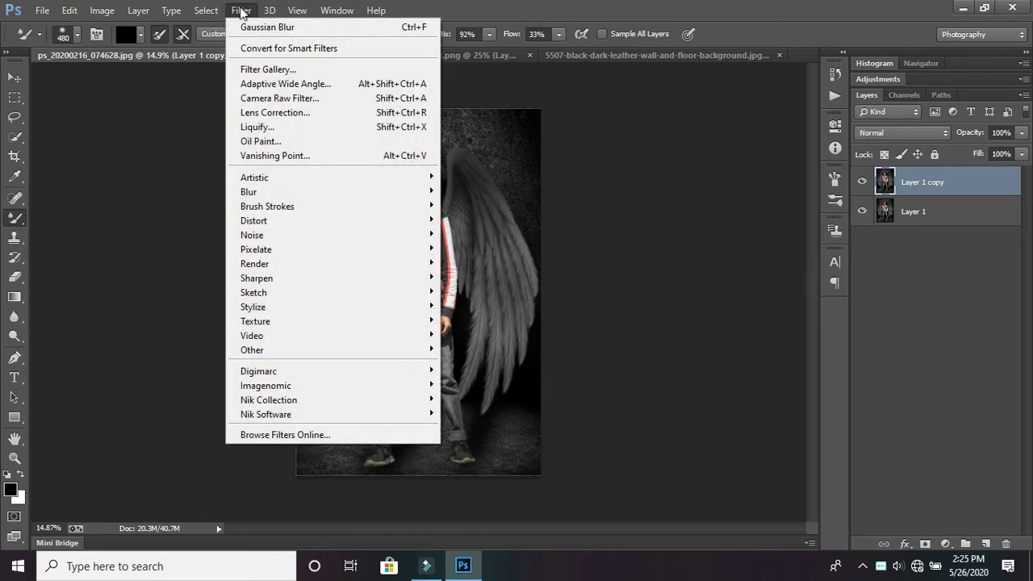
left_click(742, 154)
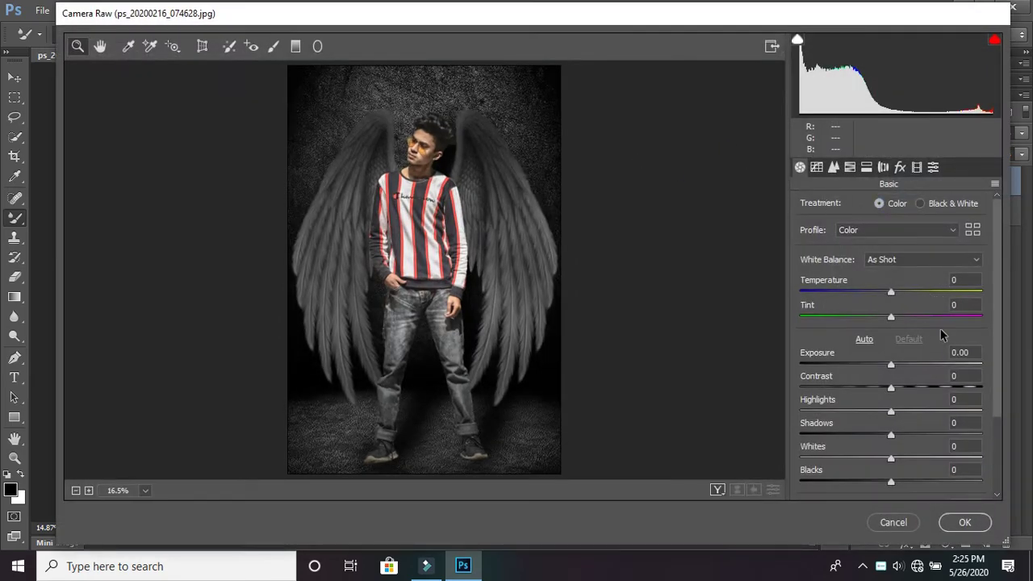
left_click_drag(893, 367, 895, 364)
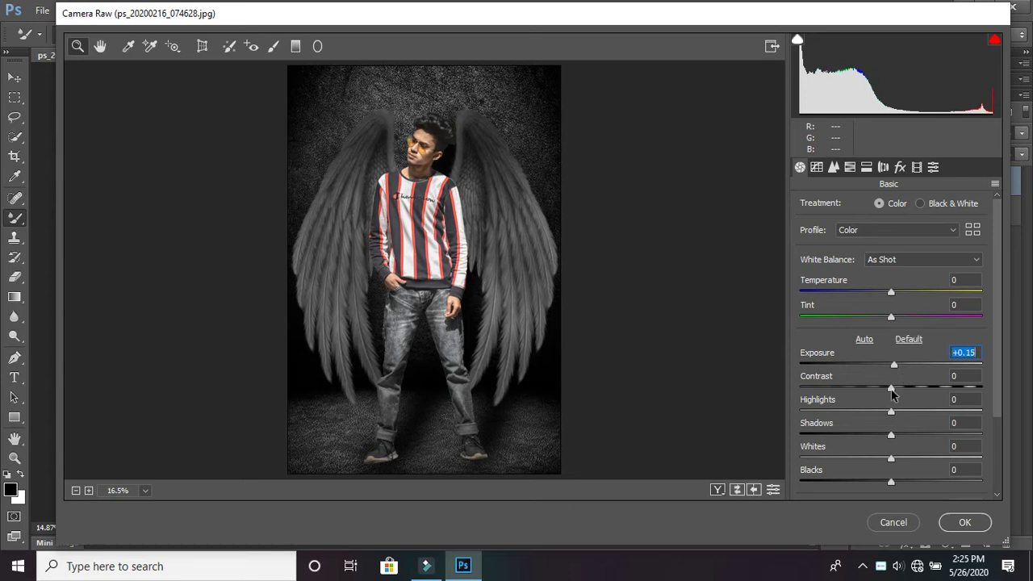
mouse_move(892, 390)
left_mouse_down()
mouse_move(915, 392)
mouse_move(902, 392)
mouse_move(910, 413)
mouse_move(885, 413)
mouse_move(950, 436)
mouse_move(818, 432)
mouse_move(979, 458)
mouse_move(877, 472)
mouse_move(878, 482)
mouse_move(952, 481)
mouse_move(934, 483)
left_mouse_up()
Raise Clarity to +54 and Dehaze to +7, and add a -17 post-crop vignette.
scroll(921, 471, "down", 2)
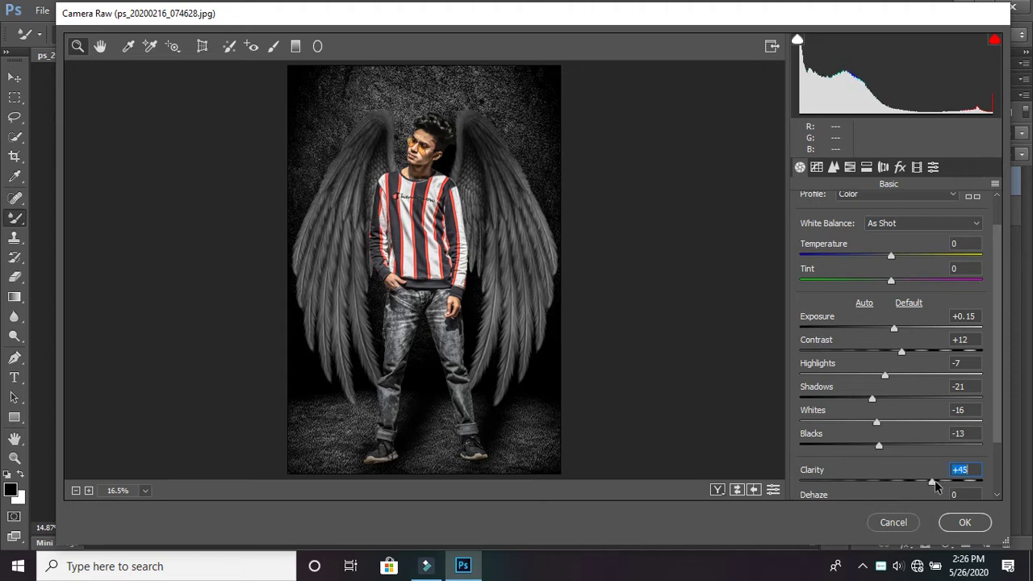
left_click_drag(934, 481, 943, 487)
scroll(957, 465, "down", 2)
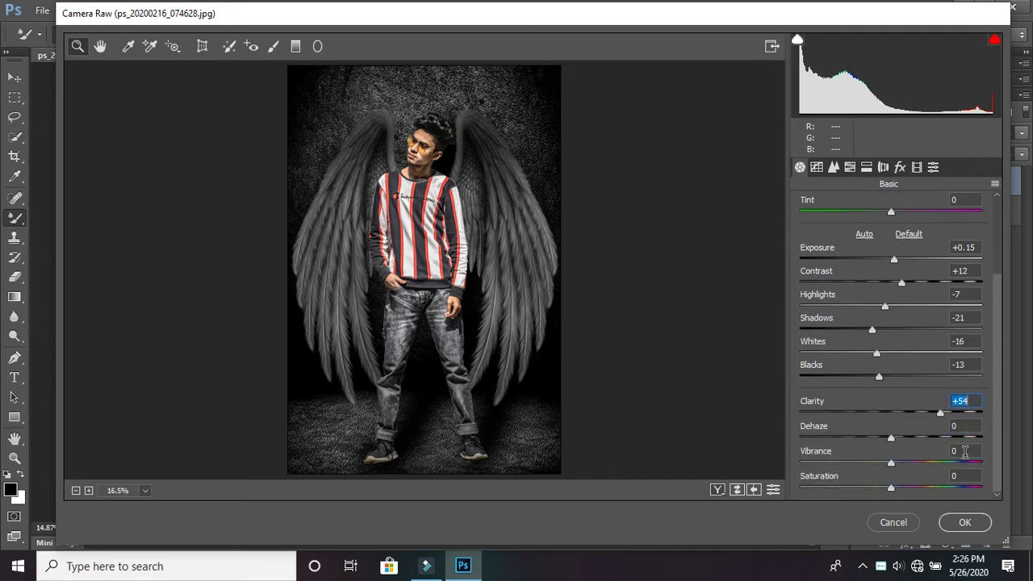
left_click(892, 439)
left_click_drag(900, 436, 900, 437)
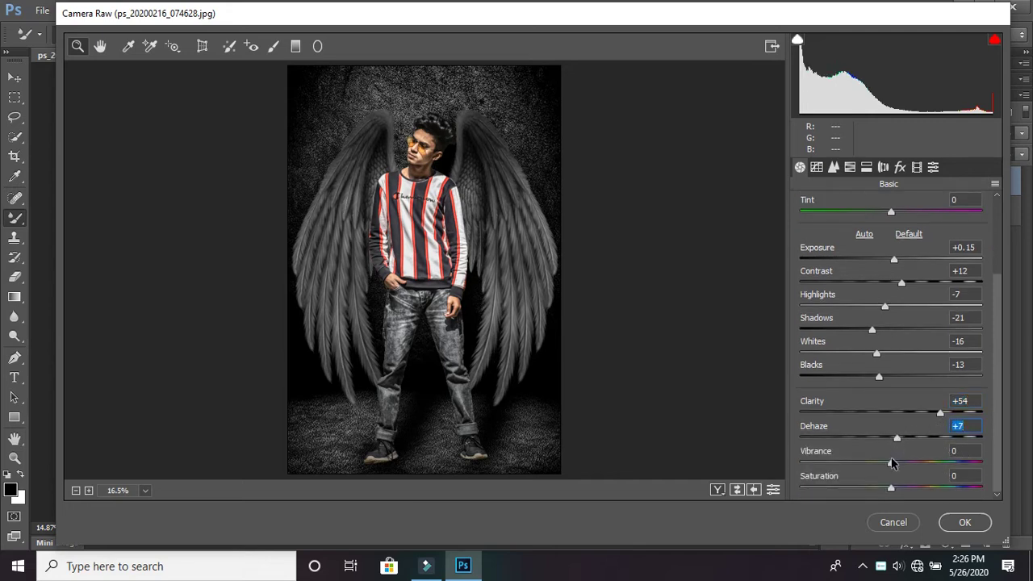
left_click(900, 167)
left_click_drag(894, 363, 878, 363)
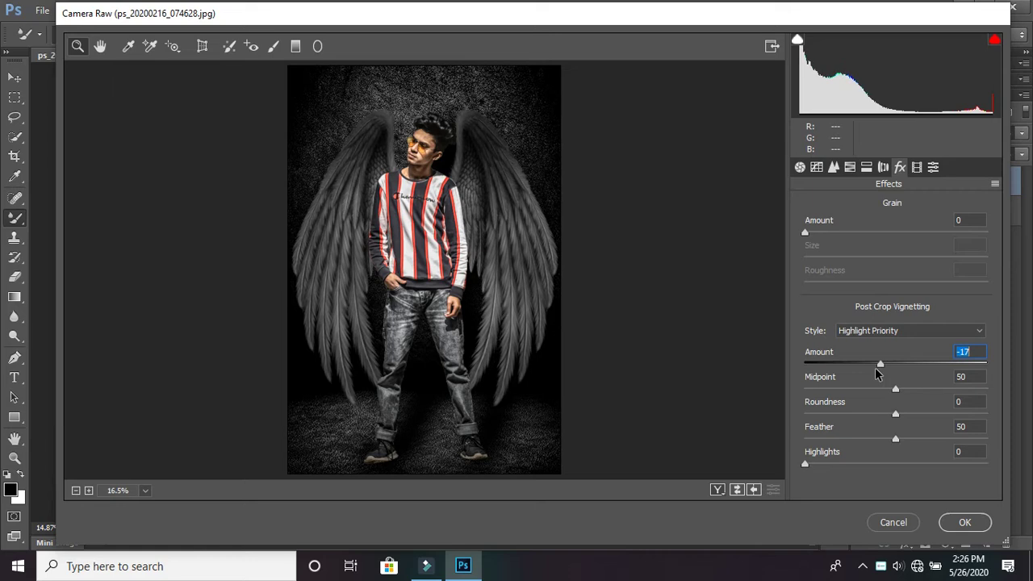
Set Camera Raw luminance noise reduction to 23.
left_click(866, 167)
left_click(832, 167)
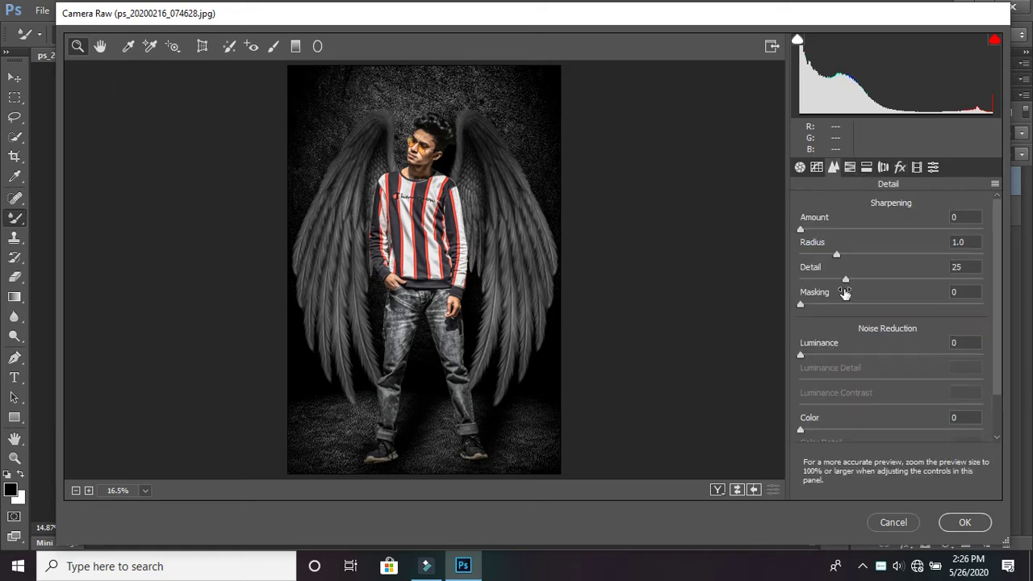
left_click_drag(823, 353, 831, 355)
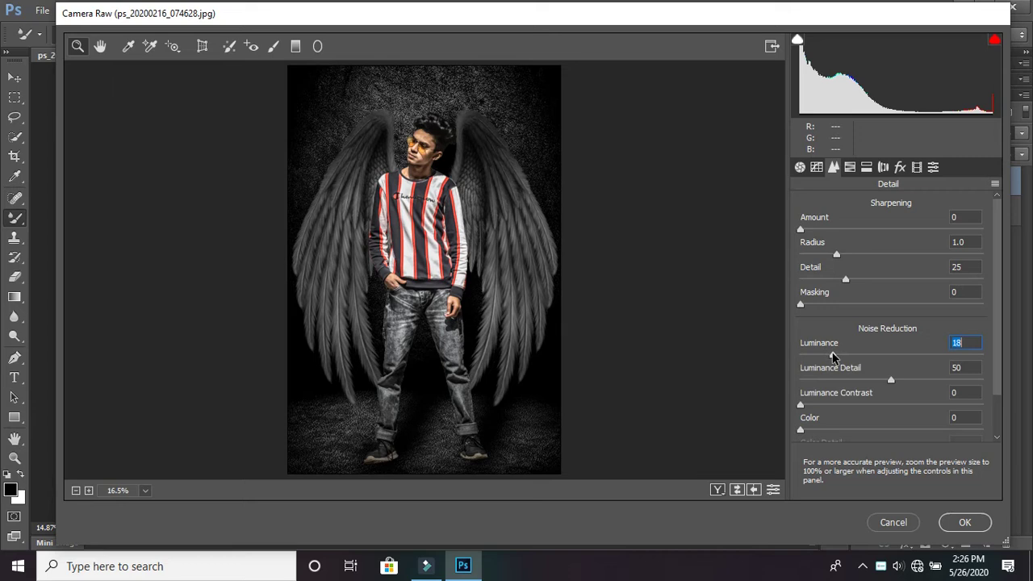
left_click(842, 354)
Brighten HSL luminance of Reds to +13 and Oranges to +20, then apply the filter.
left_click(861, 167)
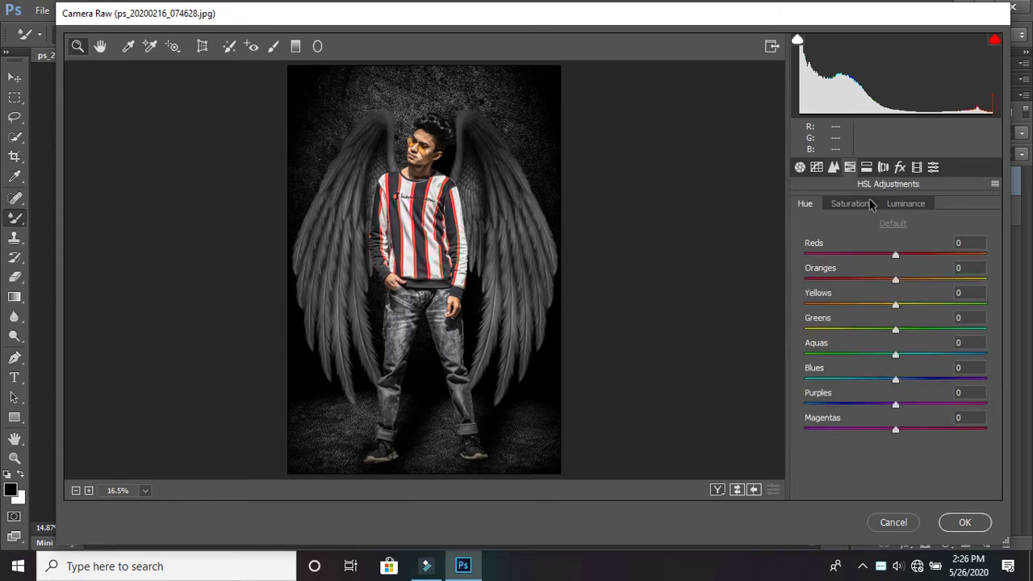
left_click(906, 204)
left_click(908, 280)
double_click(910, 280)
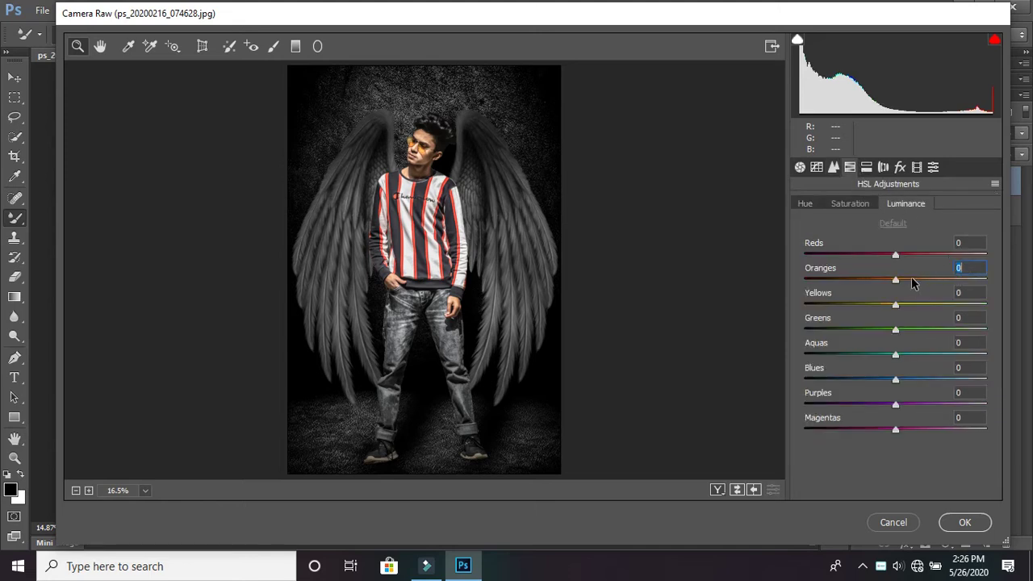
left_click(910, 281)
double_click(910, 281)
left_click(907, 255)
left_click(910, 280)
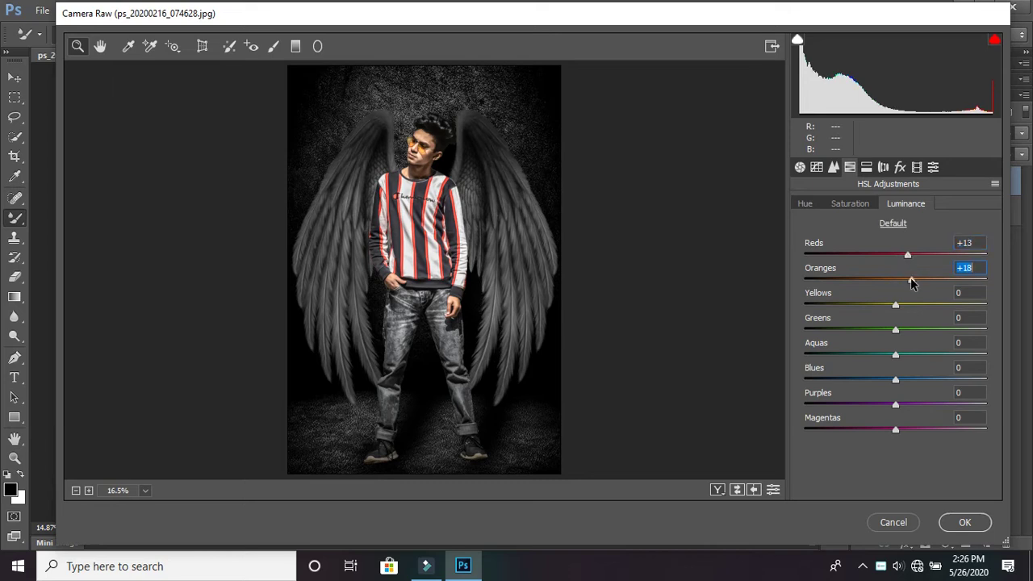
left_click_drag(910, 280, 914, 282)
left_click(798, 168)
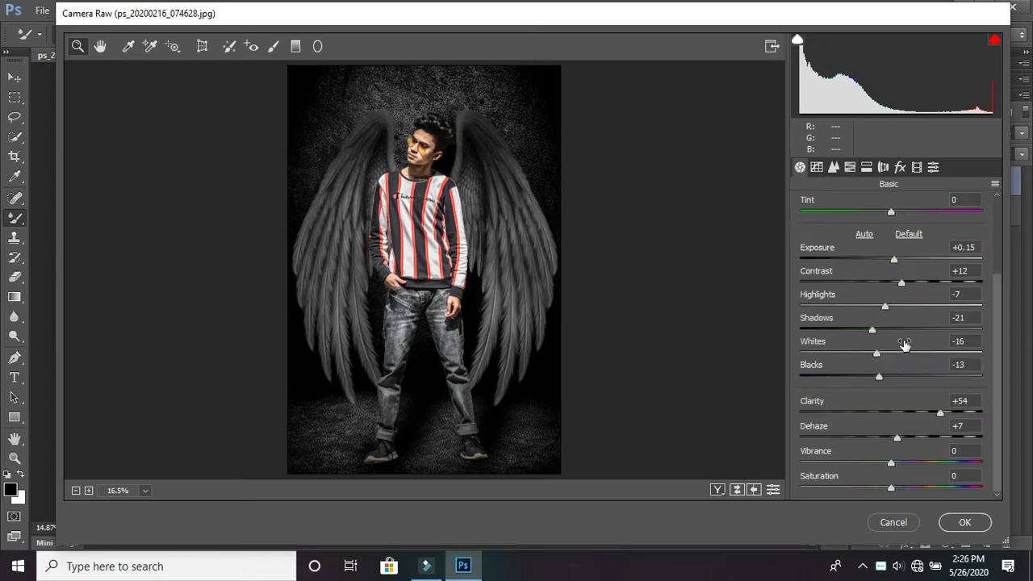
left_click(964, 523)
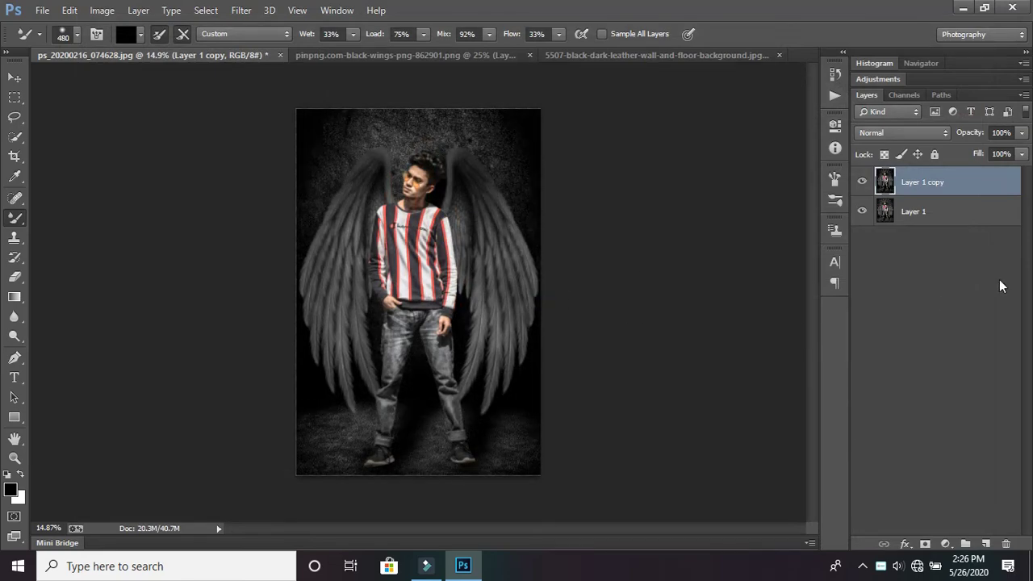
Merge the Camera Raw-adjusted layers into Layer 1 and duplicate it as Layer 1 copy.
right_click(959, 216)
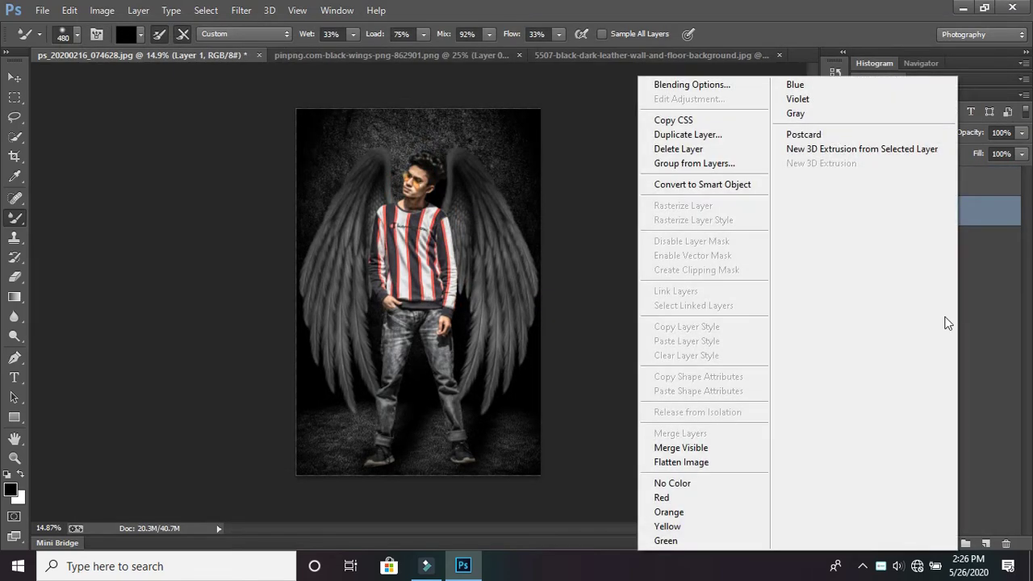
left_click(728, 447)
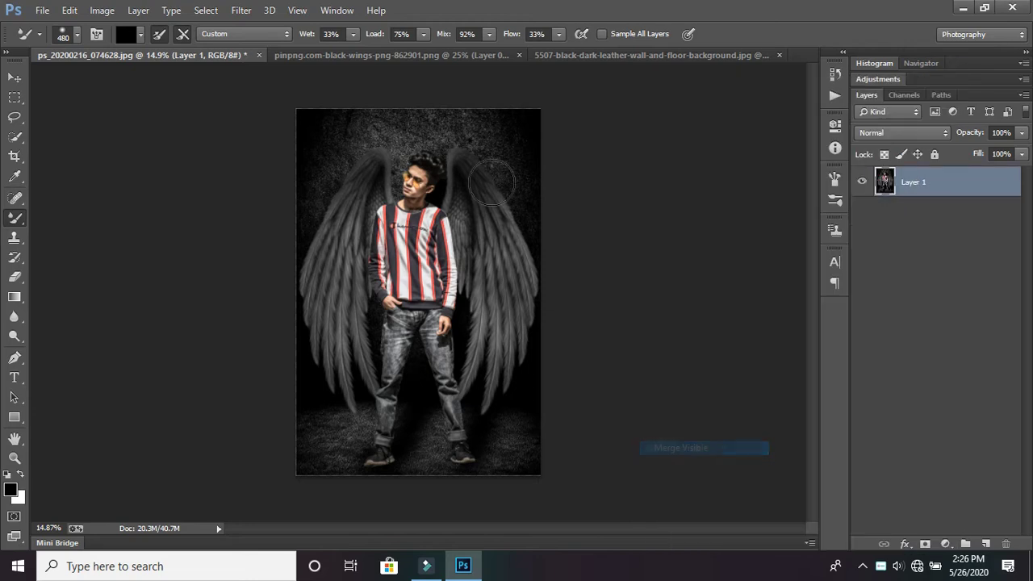
left_click(239, 10)
mouse_move(266, 385)
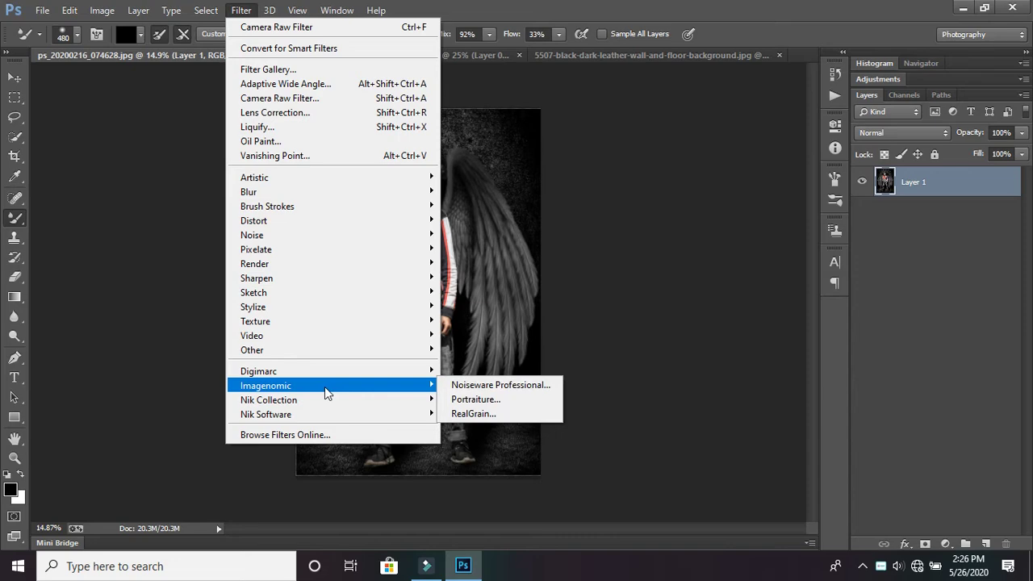
left_click(511, 295)
key("ctrl+j")
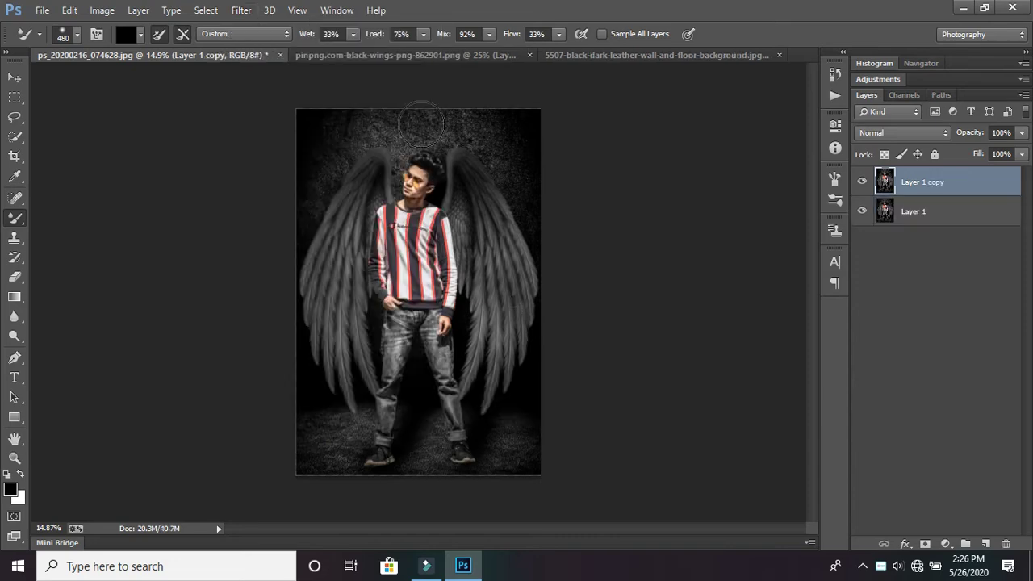
left_click(240, 12)
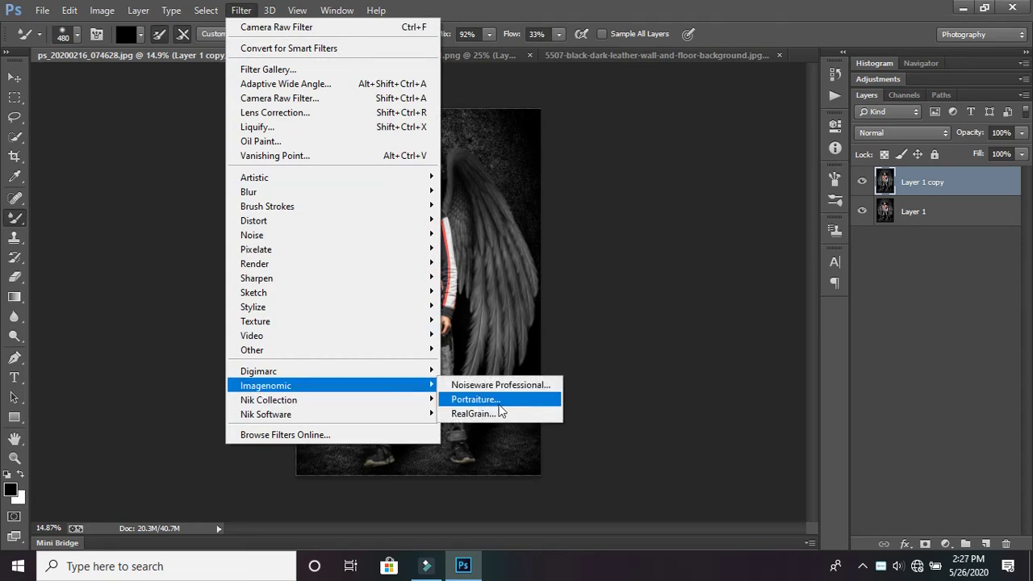
Apply Imagenomic Portraiture skin smoothing to the copy layer.
left_click(492, 401)
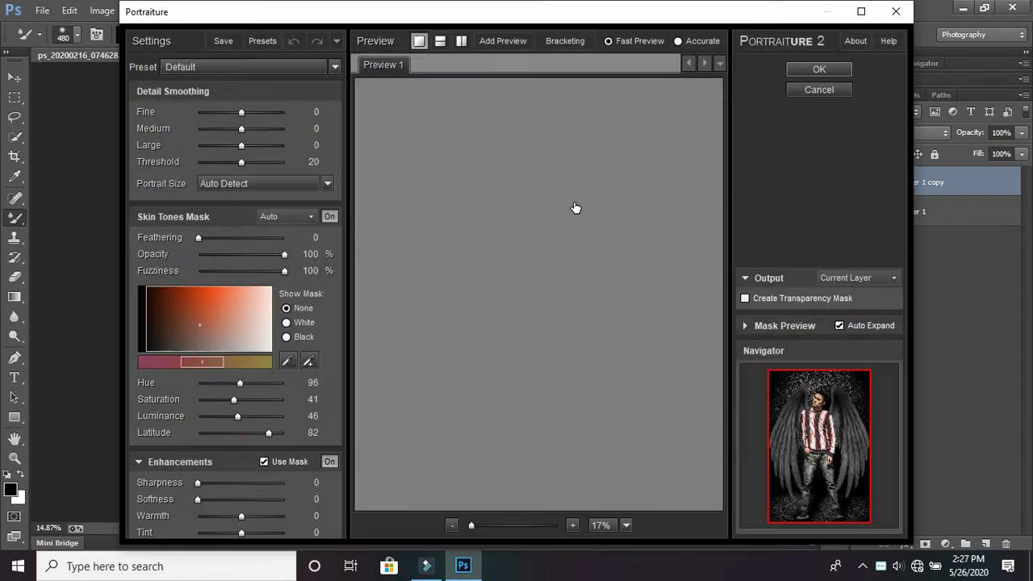
left_click(819, 70)
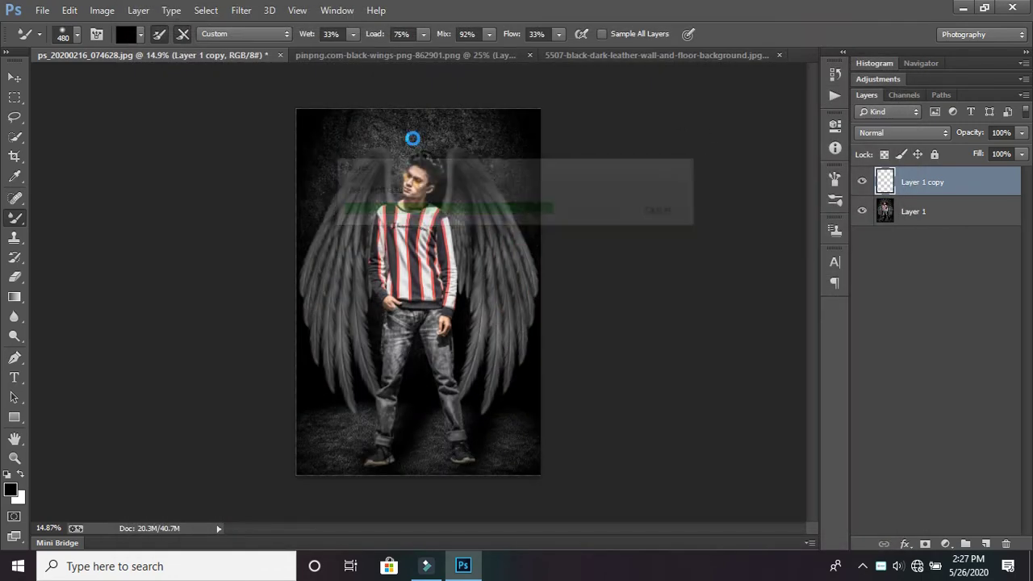
scroll(436, 184, "up", 3)
scroll(436, 184, "up", 2)
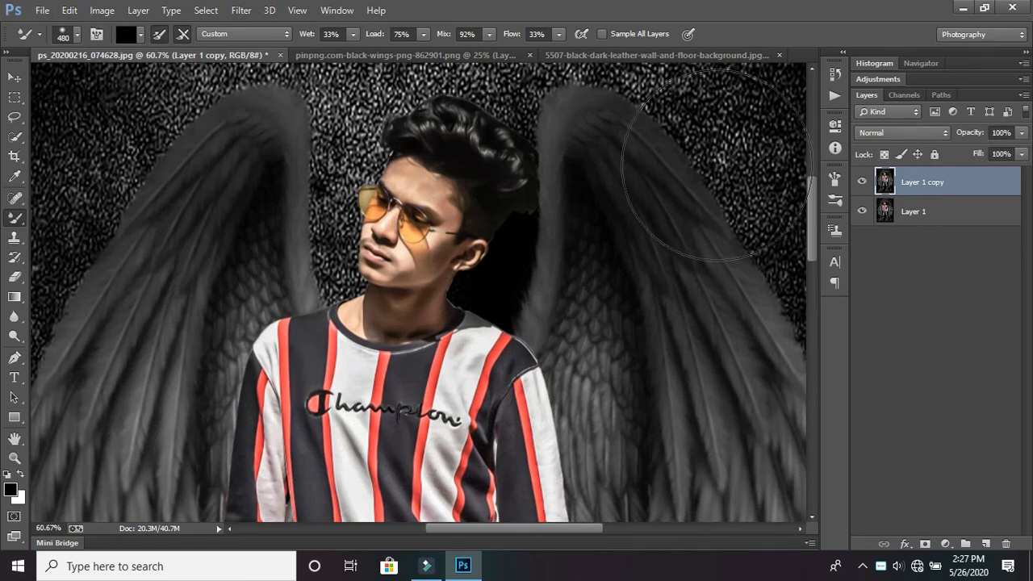
scroll(706, 172, "down", 5)
Merge Visible to combine the smoothed copy into a single Layer 1.
right_click(919, 216)
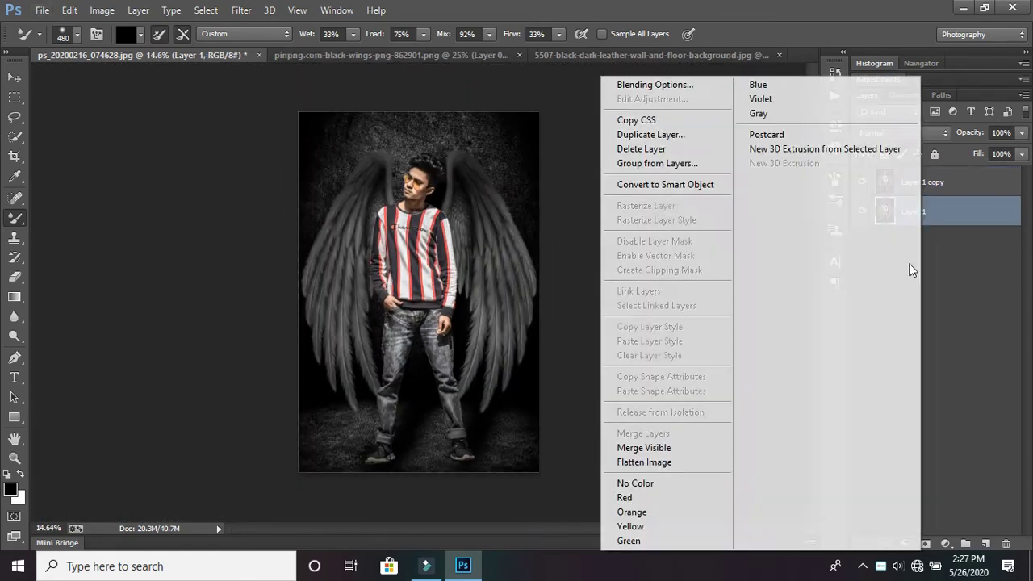
left_click(670, 447)
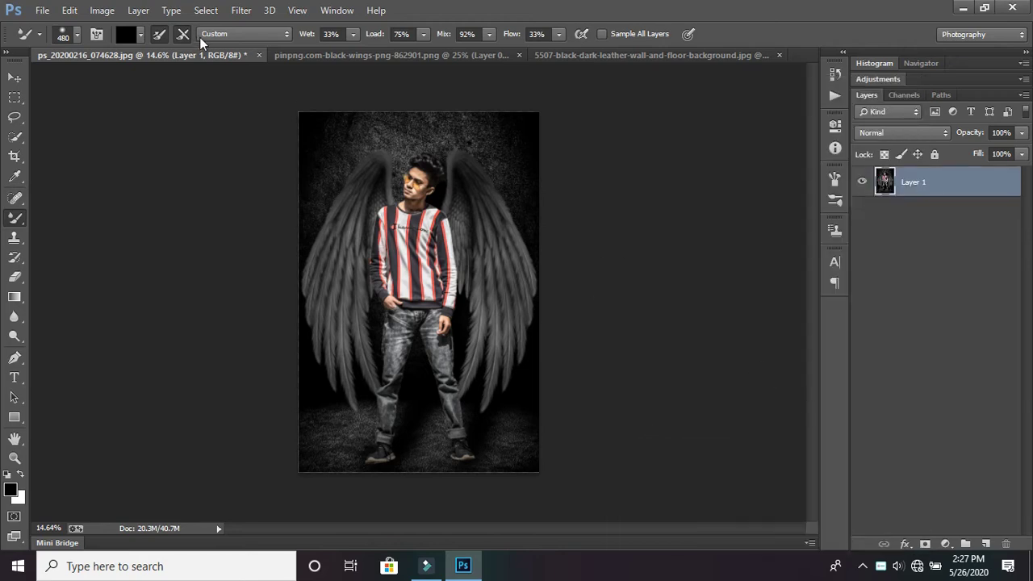
left_click(241, 11)
mouse_move(269, 400)
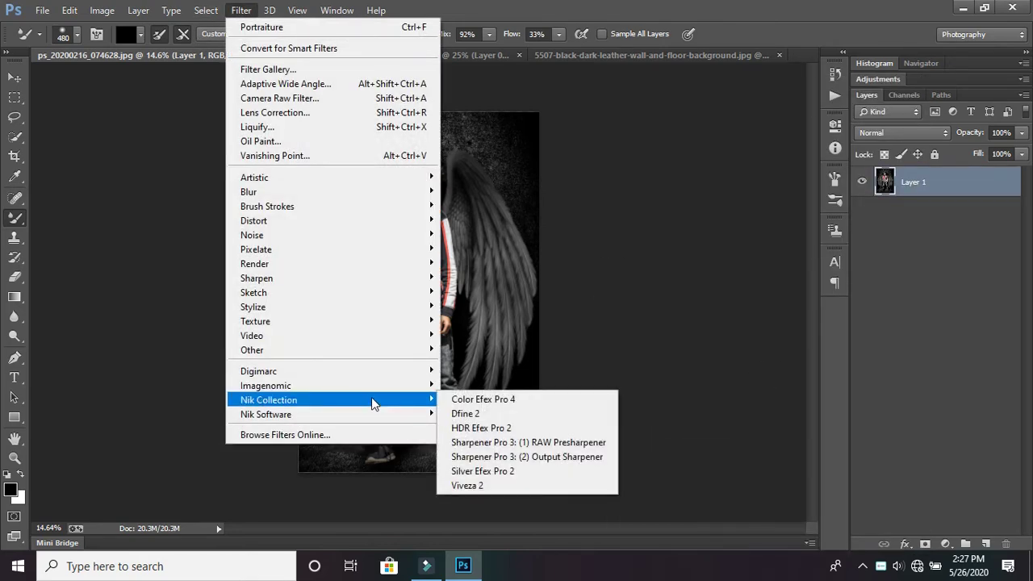
Launch Color Efex Pro 4 and raise the control point opacity to 43%.
left_click(462, 396)
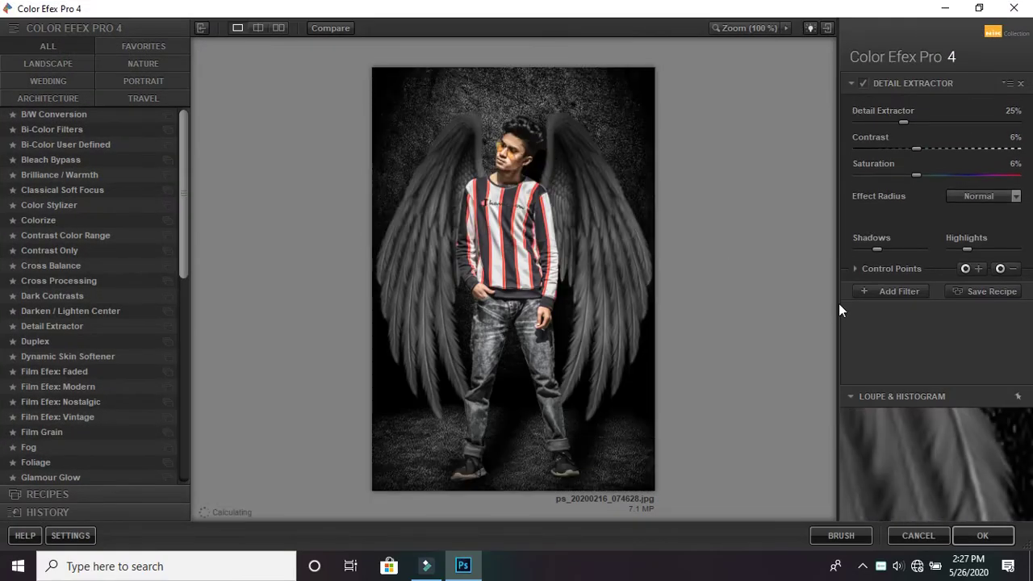
left_click(872, 270)
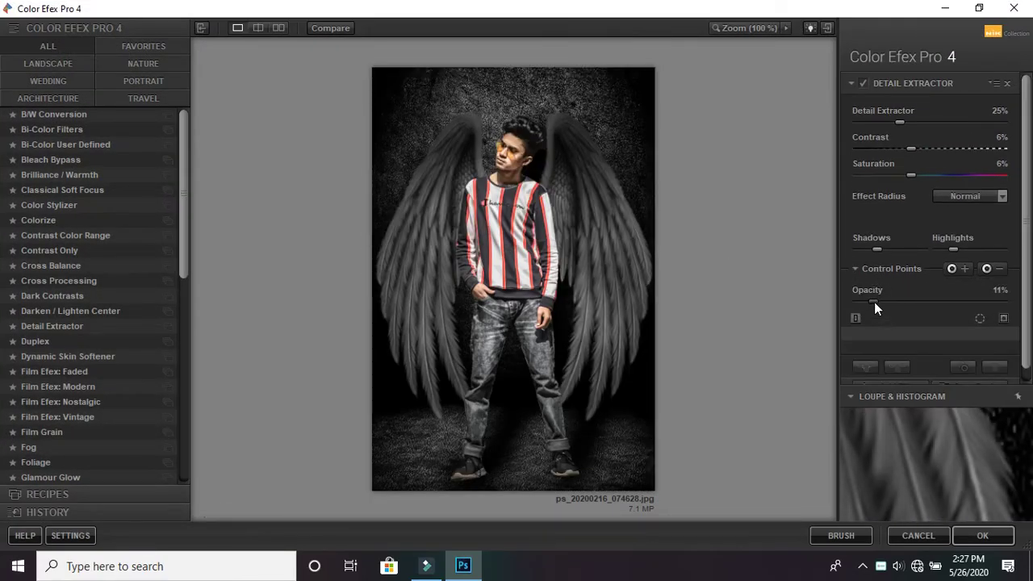
mouse_move(875, 300)
left_mouse_down()
mouse_move(922, 300)
mouse_move(874, 308)
left_mouse_up()
scroll(891, 323, "down", 1)
Add a Darken / Lighten Center filter at 40% strength below Detail Extractor.
left_click(877, 374)
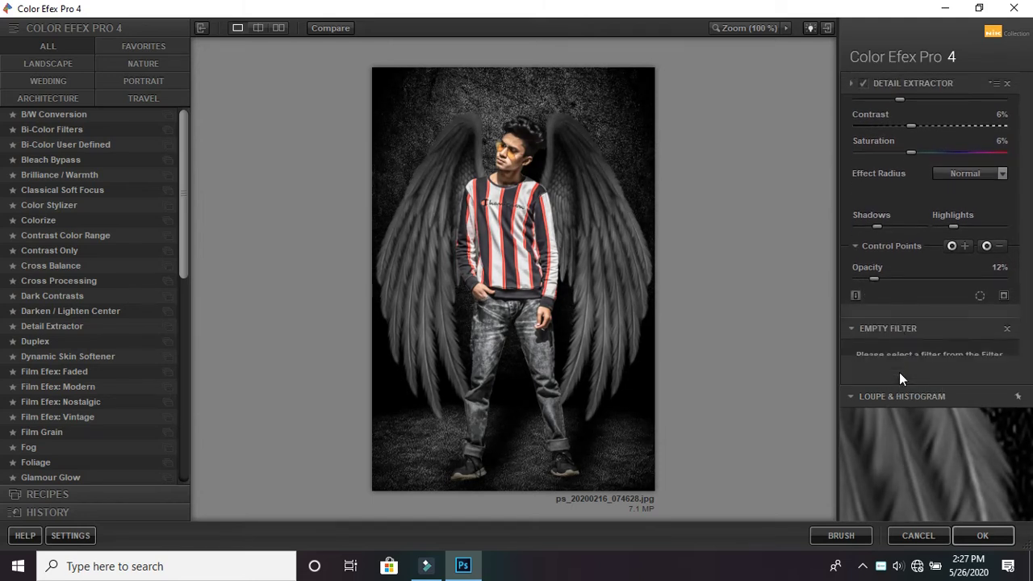
left_click(97, 325)
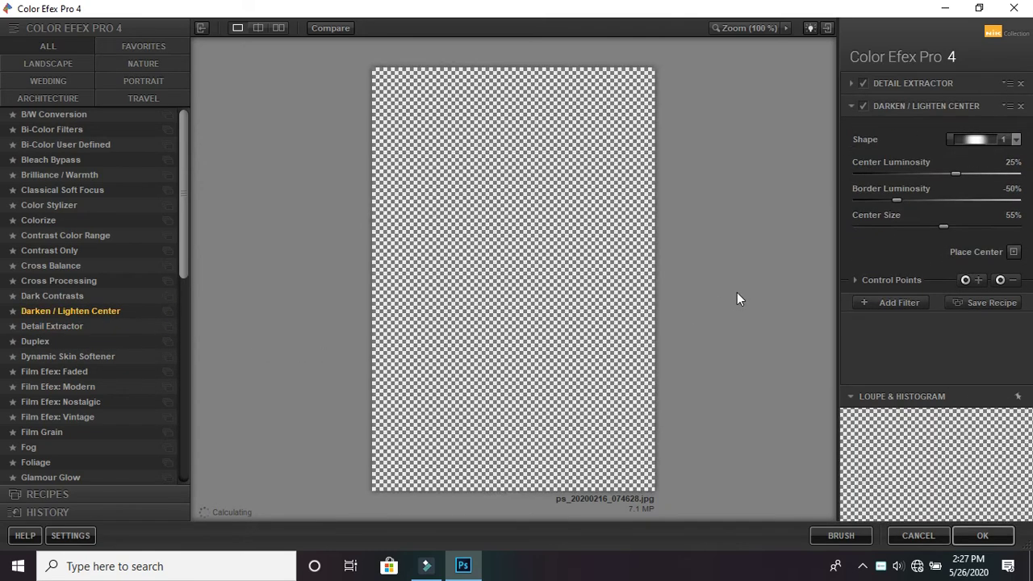
left_click(884, 279)
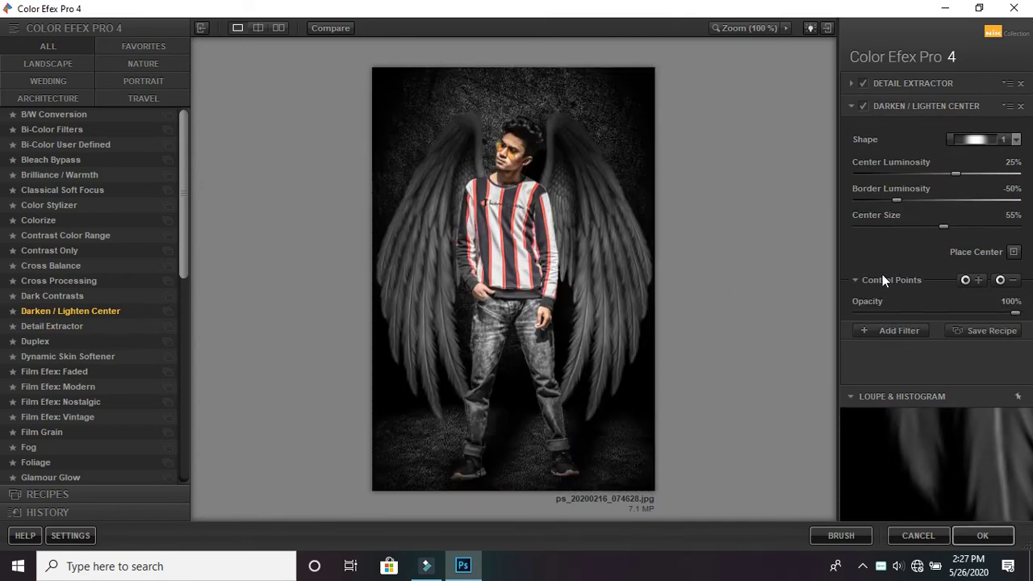
left_click(914, 312)
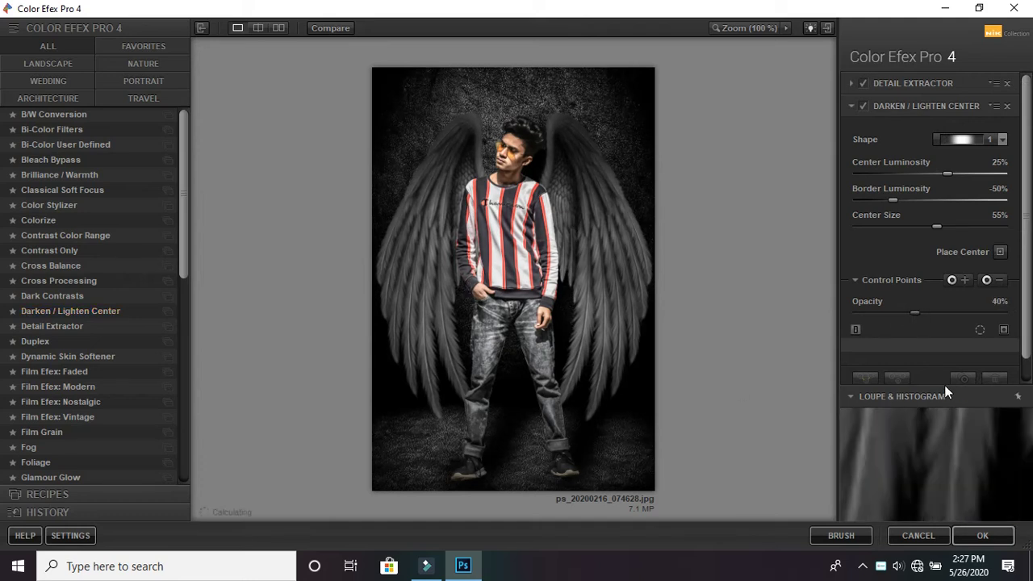
scroll(895, 372, "down", 2)
Add Dark Contrasts at reduced strength below it and apply the filter stack.
left_click(890, 374)
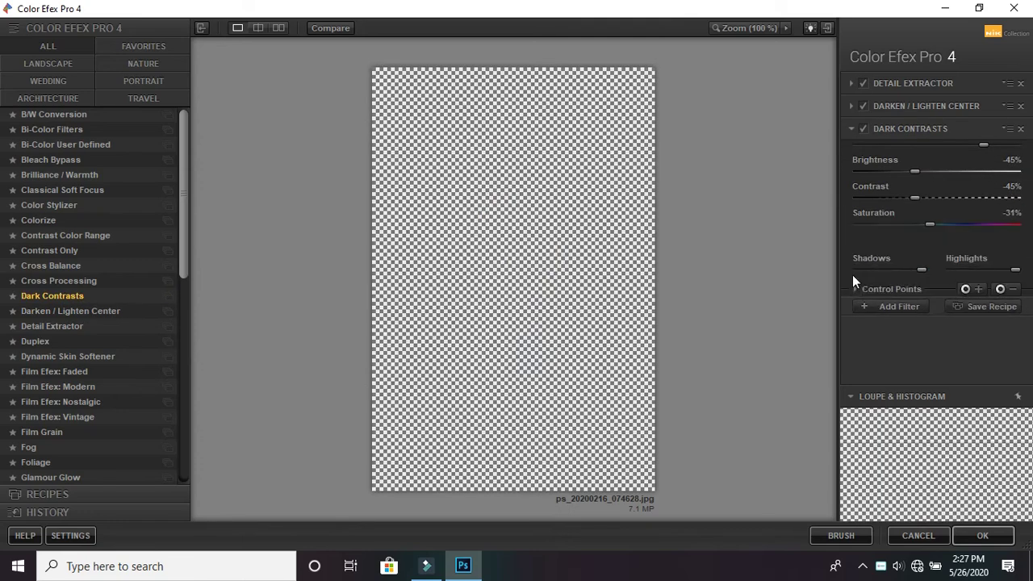
left_click(893, 310)
left_click_drag(1015, 344, 983, 344)
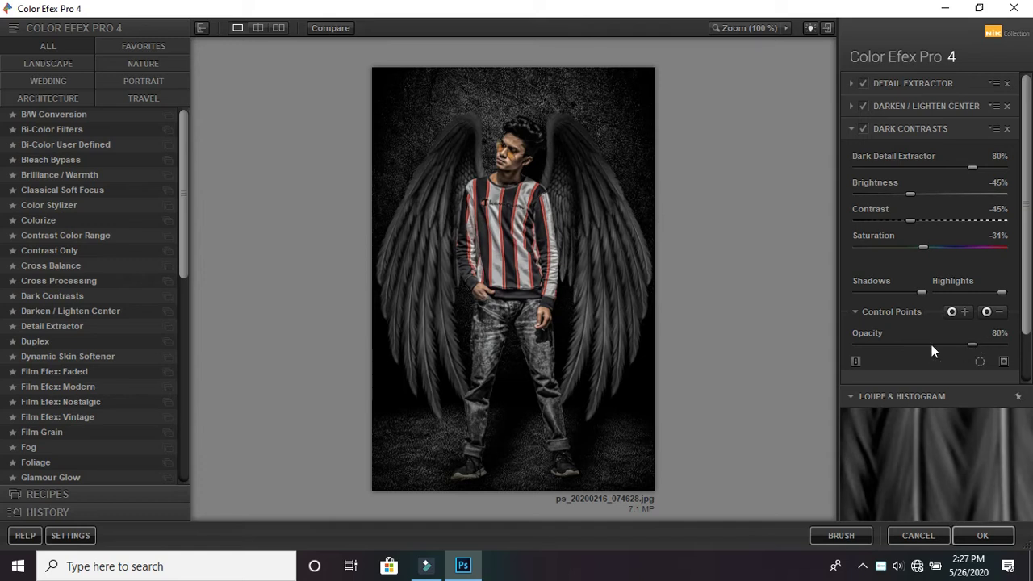
scroll(936, 344, "down", 1)
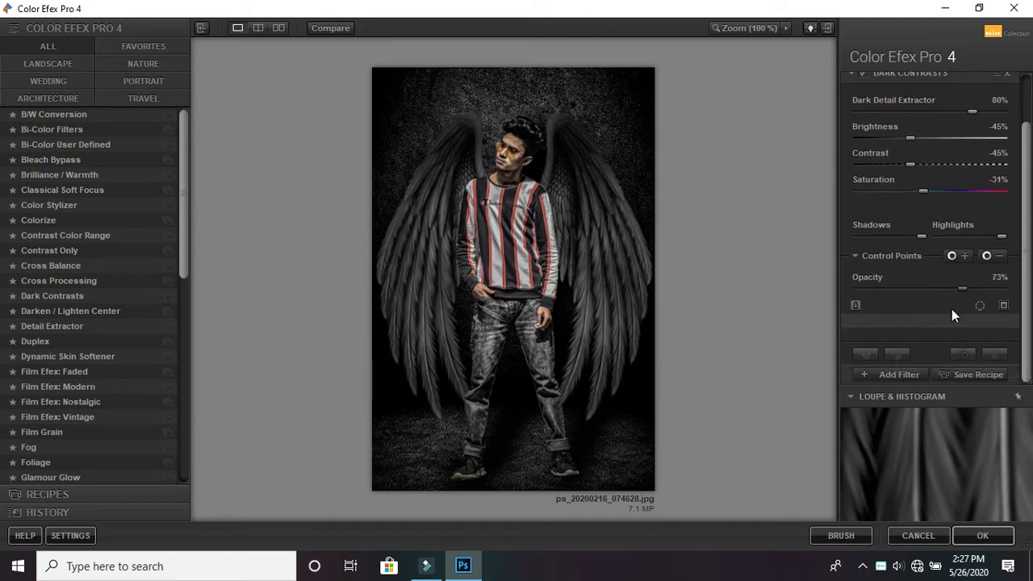
left_click(892, 374)
mouse_move(888, 427)
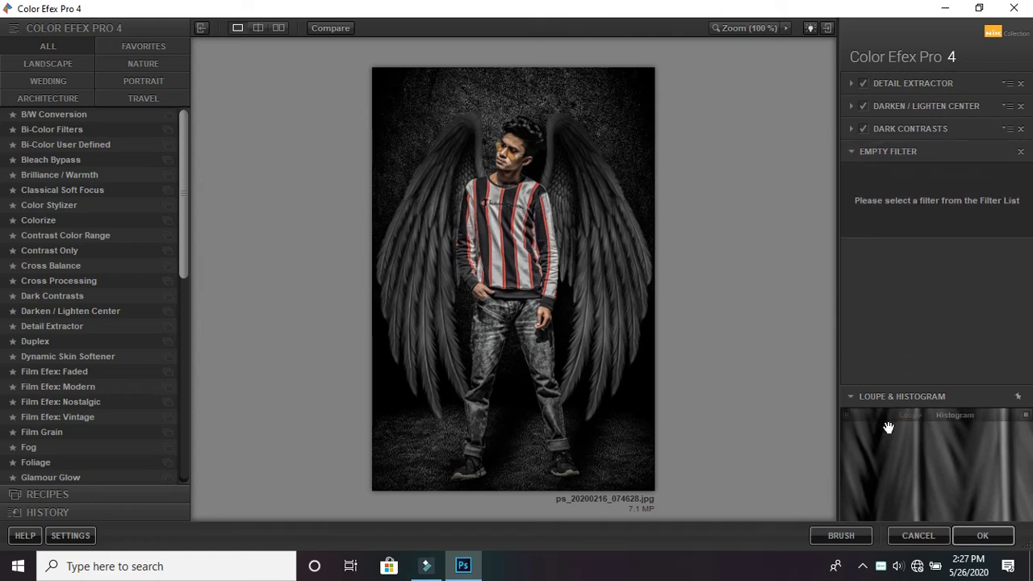
left_click(985, 537)
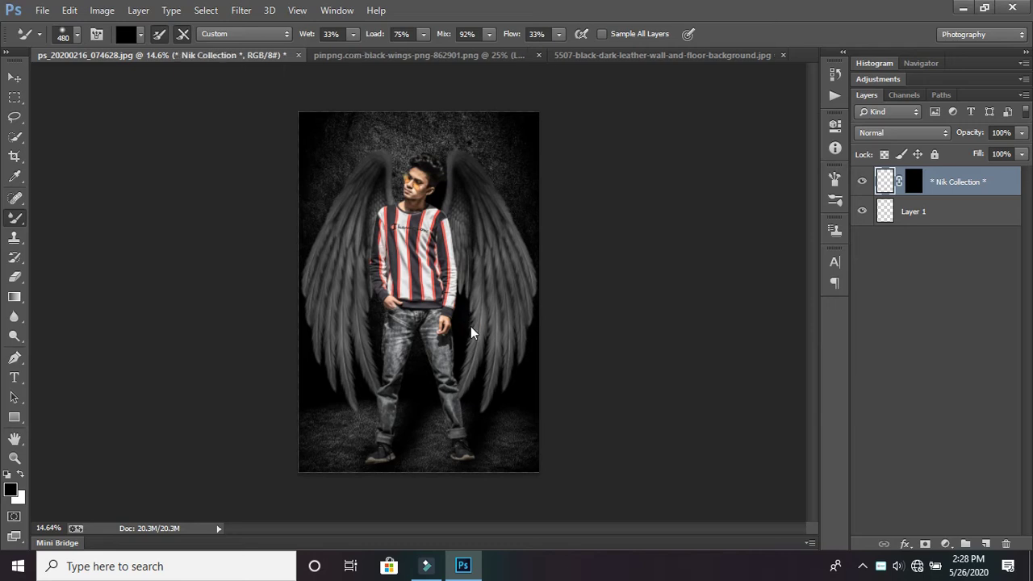
Finish the Color Efex Pro 4 render onto a new layer above Layer 1.
key("ctrl+f")
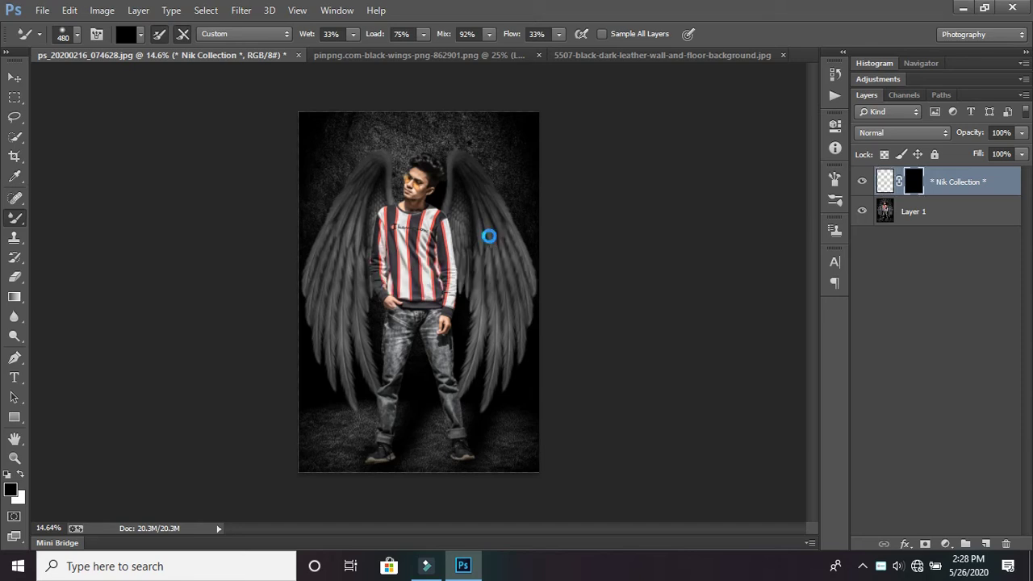
Set up the Eraser with an 87 px brush and 0% hardness.
scroll(391, 165, "up", 3)
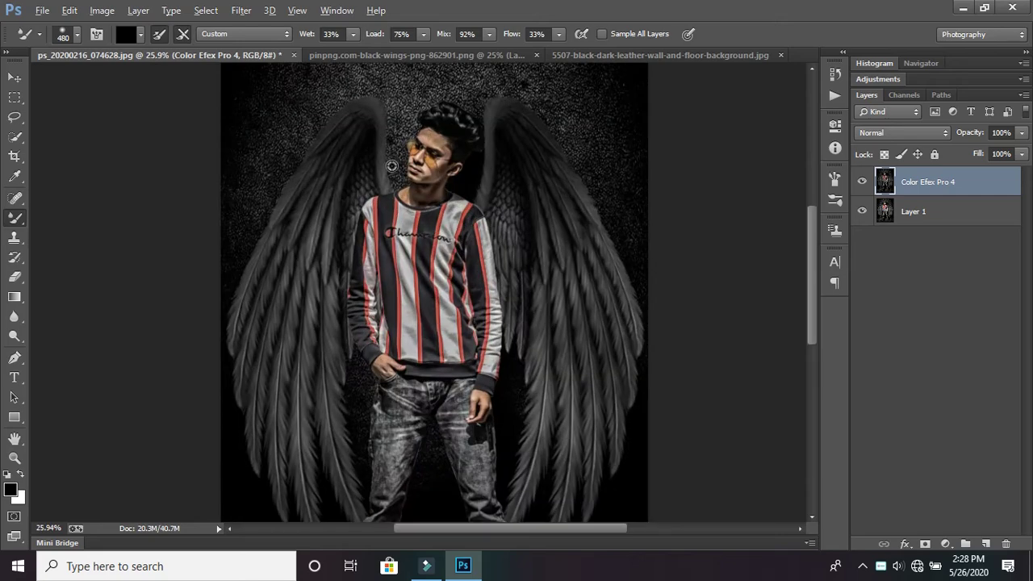
scroll(391, 165, "up", 2)
scroll(391, 165, "up", 1)
scroll(391, 165, "up", 2)
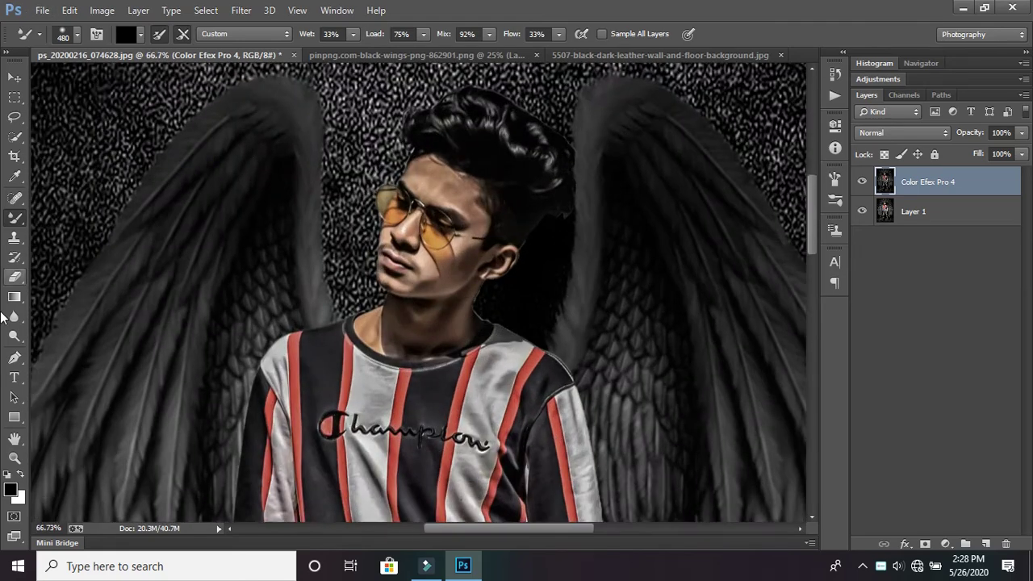
left_click(15, 276)
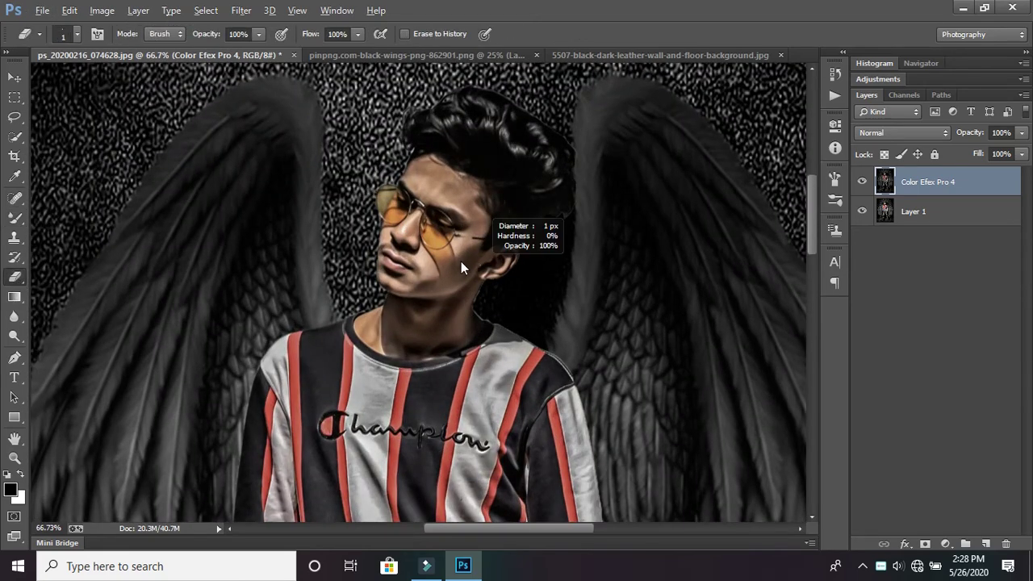
left_click_drag(461, 261, 462, 243)
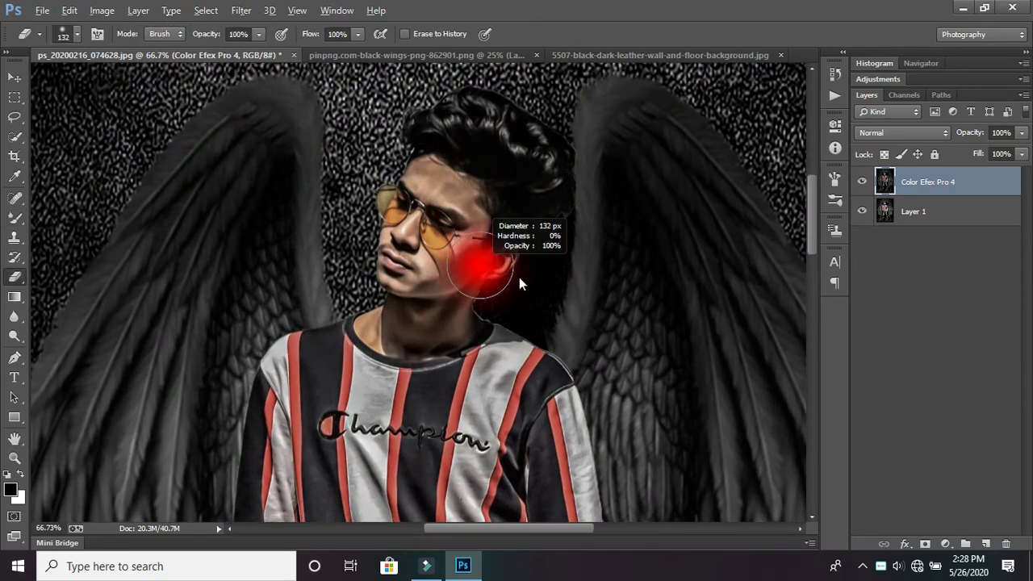
right_click(462, 243)
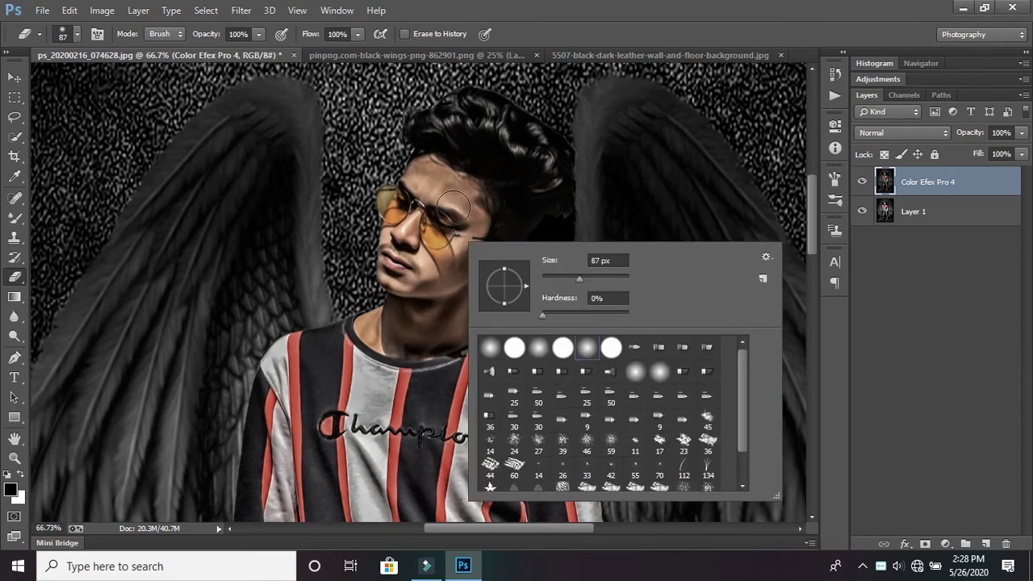
key("Escape")
Erase the filter layer over the forehead, cheek and lips.
scroll(453, 209, "up", 3)
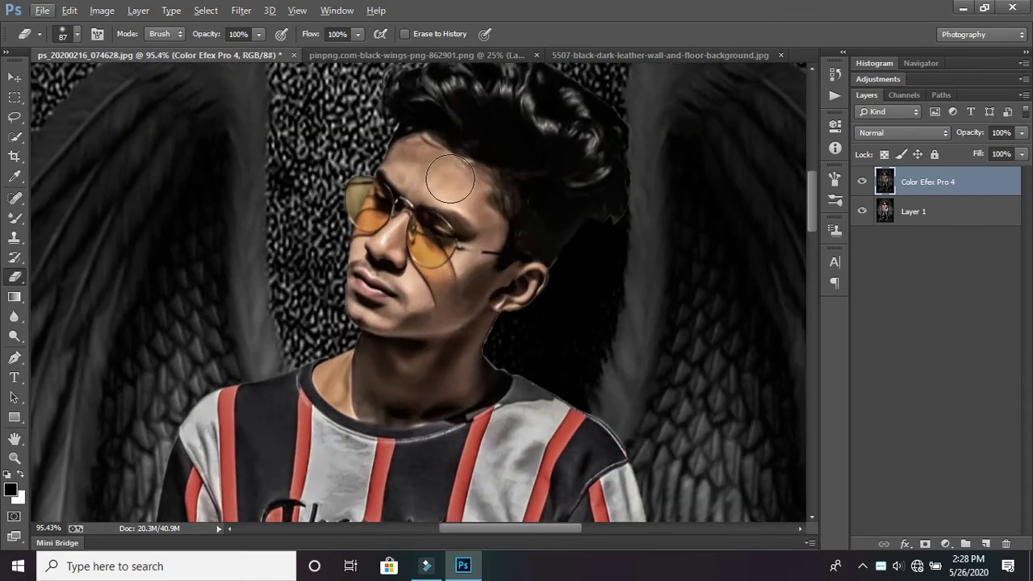
mouse_move(449, 178)
left_mouse_down()
mouse_move(416, 174)
mouse_move(432, 202)
mouse_move(468, 220)
mouse_move(416, 184)
mouse_move(373, 205)
mouse_move(397, 276)
left_mouse_up()
scroll(399, 277, "up", 3)
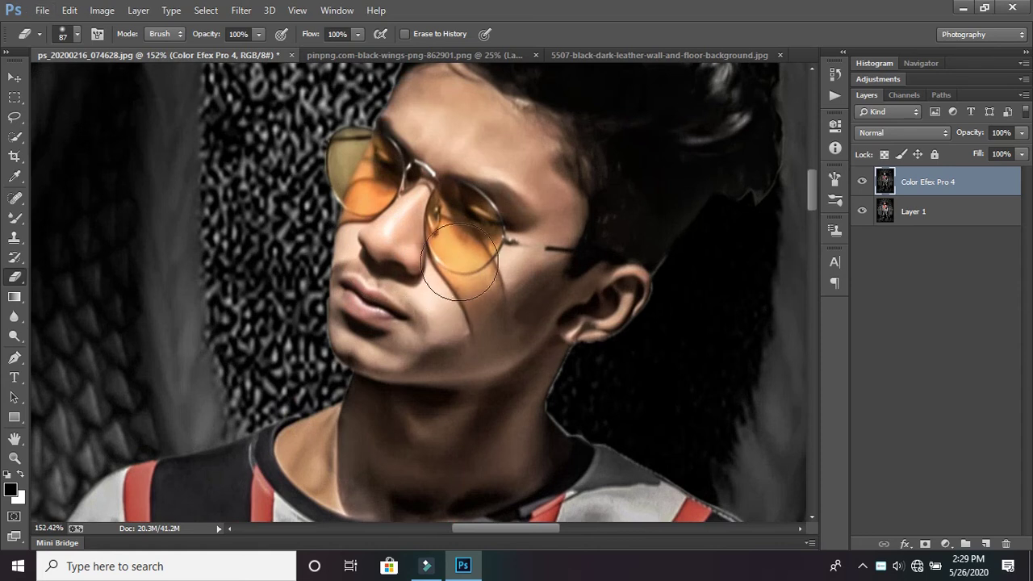
mouse_move(460, 261)
left_mouse_down()
mouse_move(549, 258)
mouse_move(492, 319)
mouse_move(364, 309)
mouse_move(379, 290)
mouse_move(602, 291)
mouse_move(476, 367)
left_mouse_up()
scroll(476, 367, "down", 2)
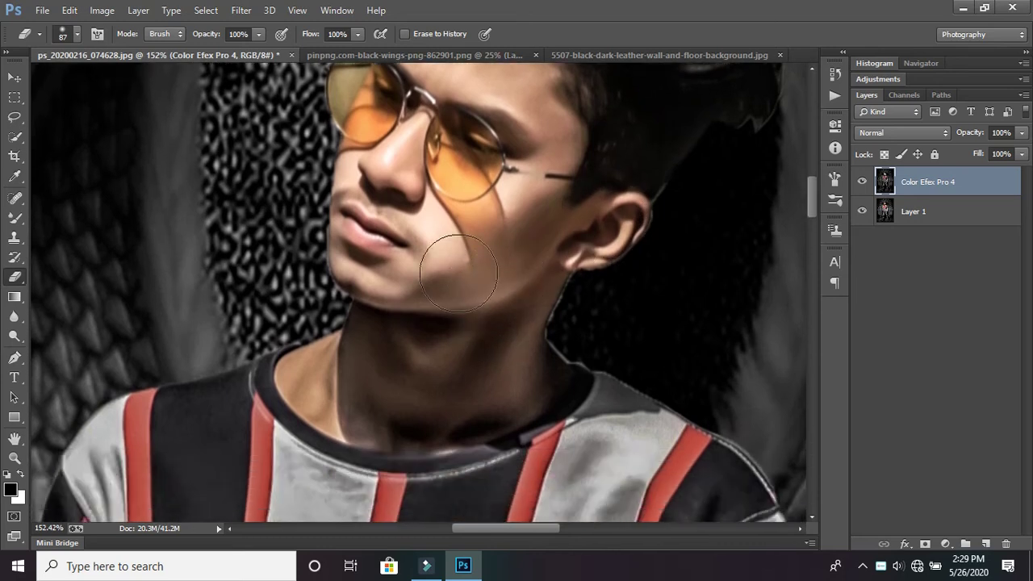
mouse_move(452, 266)
left_mouse_down()
mouse_move(375, 379)
mouse_move(347, 403)
mouse_move(323, 383)
mouse_move(464, 374)
mouse_move(529, 335)
mouse_move(399, 406)
mouse_move(500, 404)
mouse_move(532, 387)
mouse_move(403, 331)
mouse_move(443, 315)
left_mouse_up()
Erase the filter layer over both hands.
scroll(484, 322, "up", 3)
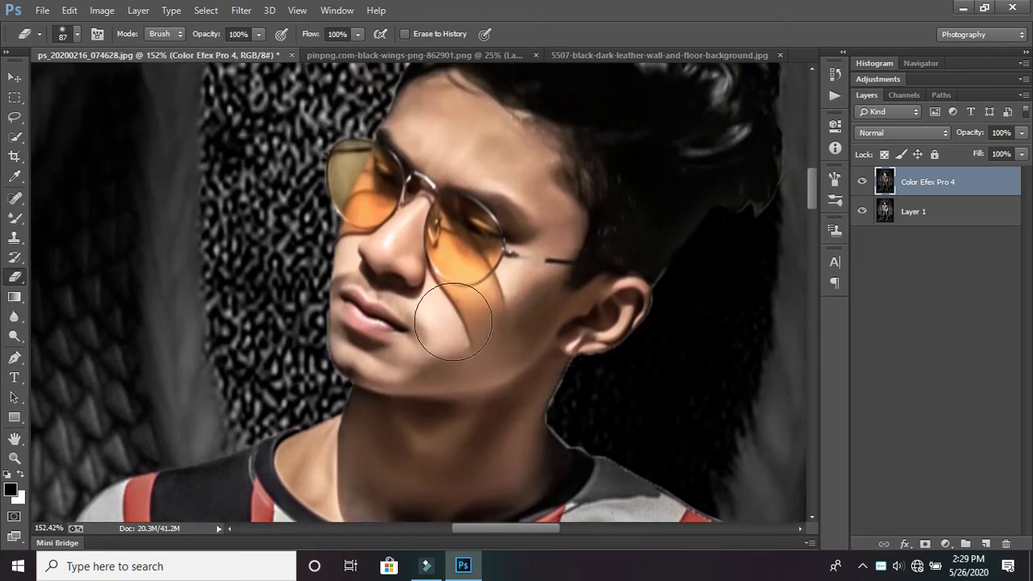
scroll(528, 193, "down", 5, "alt")
scroll(524, 242, "down", 2)
scroll(521, 275, "down", 3)
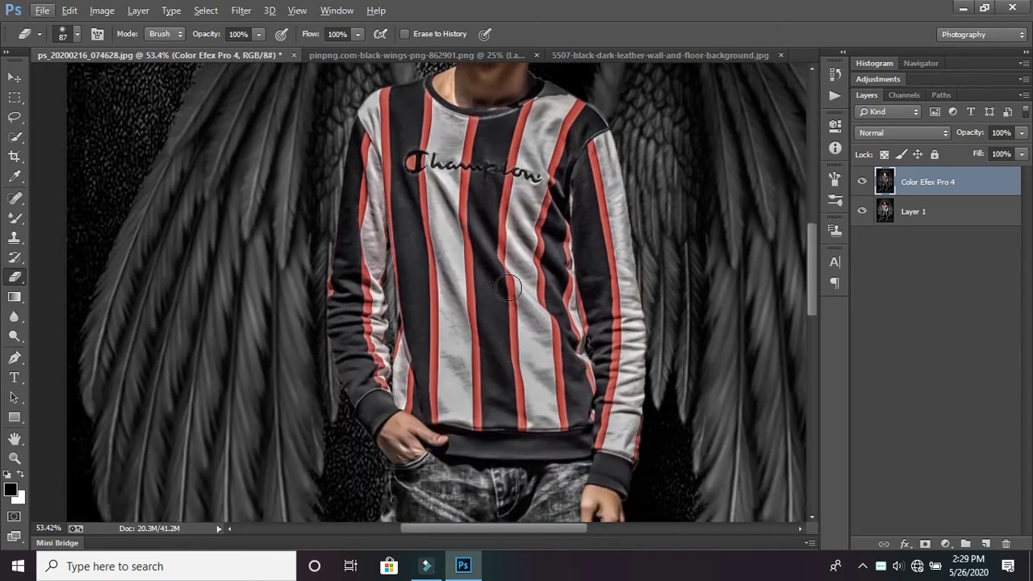
scroll(517, 298, "down", 2)
scroll(517, 298, "down", 2)
scroll(565, 266, "up", 2, "alt")
scroll(629, 234, "up", 2, "alt")
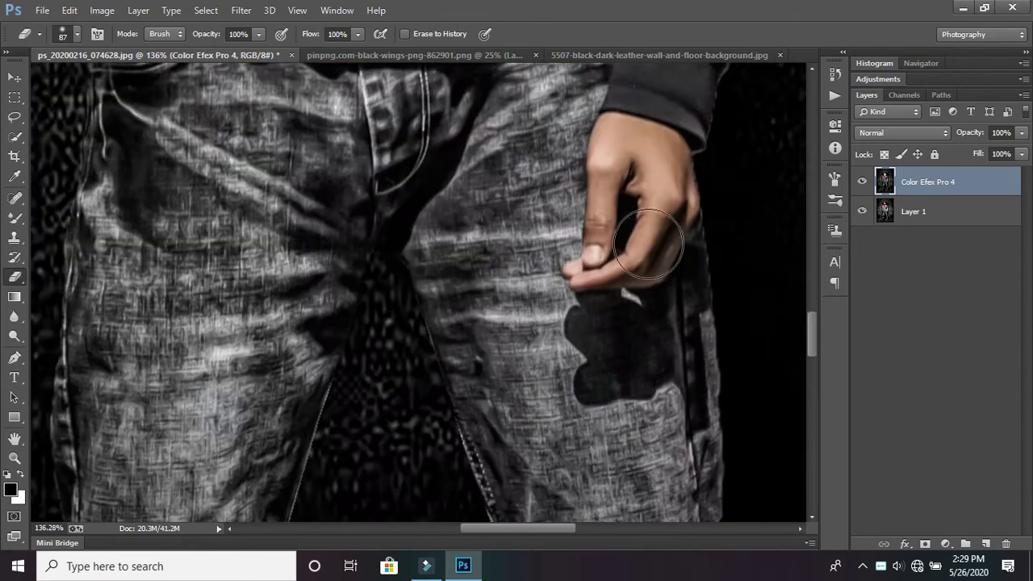
mouse_move(646, 226)
left_mouse_down()
mouse_move(645, 203)
mouse_move(634, 207)
mouse_move(662, 234)
mouse_move(631, 300)
mouse_move(613, 242)
mouse_move(650, 254)
left_mouse_up()
scroll(447, 283, "down", 3, "alt")
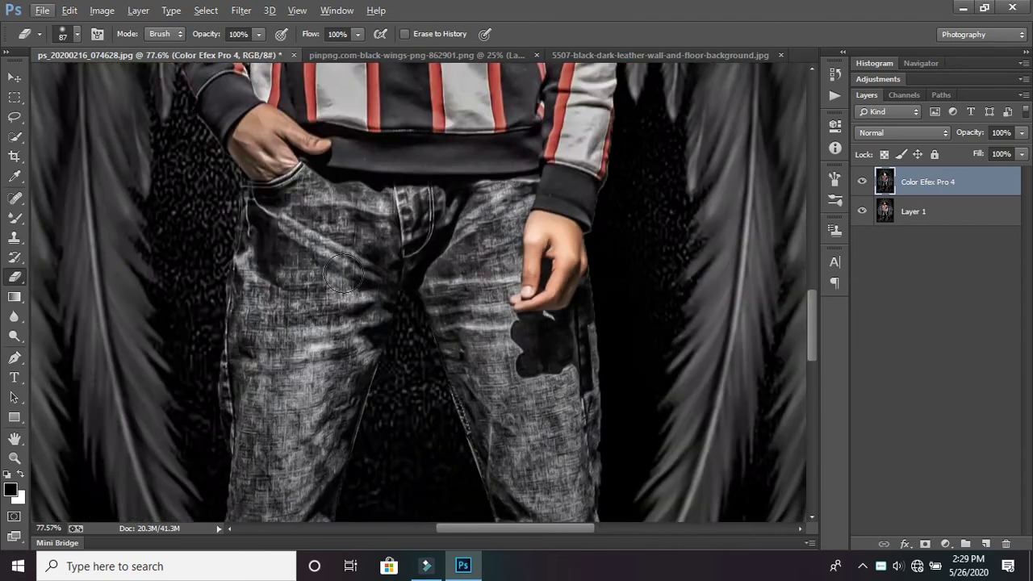
scroll(254, 182, "up", 2)
scroll(255, 182, "up", 3, "alt")
mouse_move(274, 202)
left_mouse_down()
mouse_move(300, 196)
mouse_move(360, 238)
mouse_move(264, 240)
mouse_move(307, 258)
mouse_move(306, 242)
mouse_move(369, 241)
left_mouse_up()
scroll(344, 253, "down", 5, "alt")
scroll(345, 252, "down", 1, "alt")
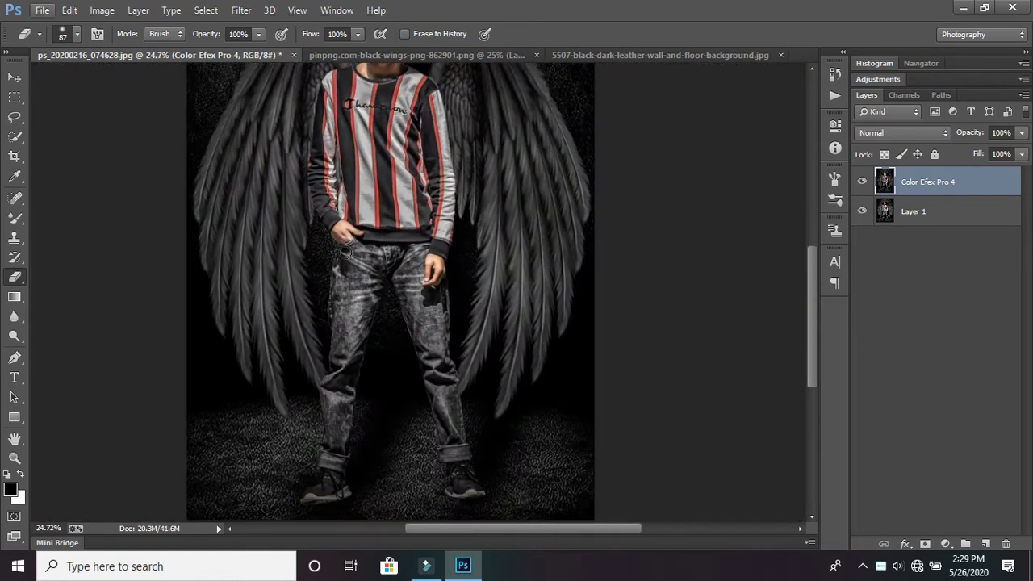
scroll(345, 252, "down", 1)
scroll(345, 253, "up", 3)
scroll(359, 234, "up", 1)
scroll(375, 214, "up", 1)
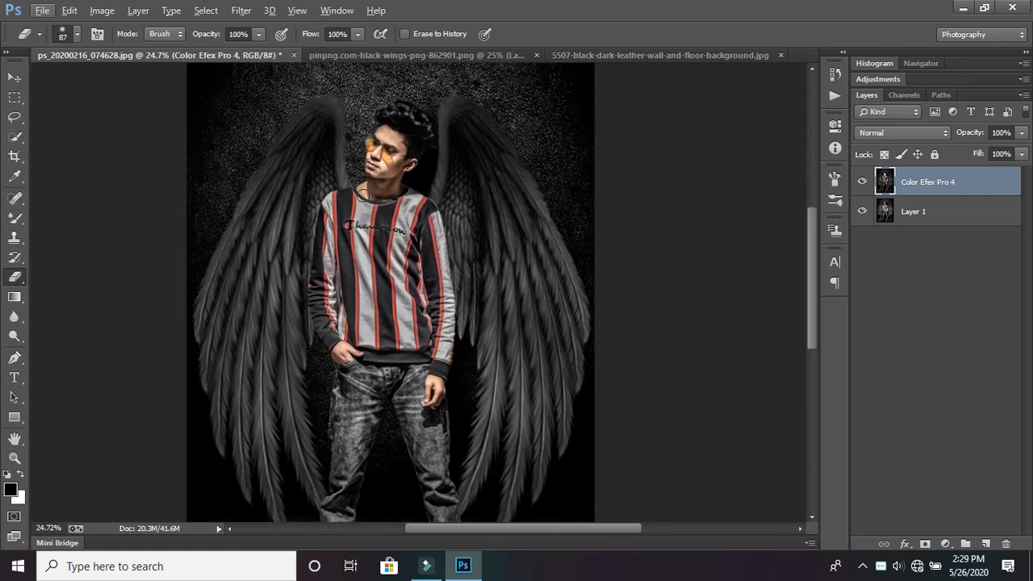
scroll(395, 187, "up", 1)
scroll(404, 175, "up", 1, "alt")
scroll(404, 175, "up", 1, "alt")
Merge visible layers into Layer 1 and duplicate it as Layer 1 copy.
scroll(404, 175, "up", 1, "alt")
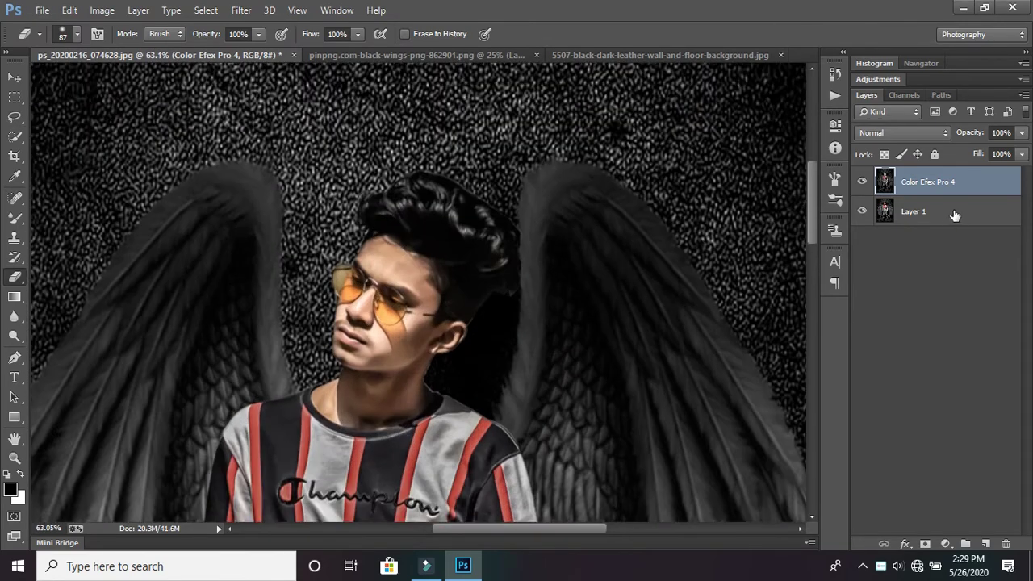
left_click(951, 216)
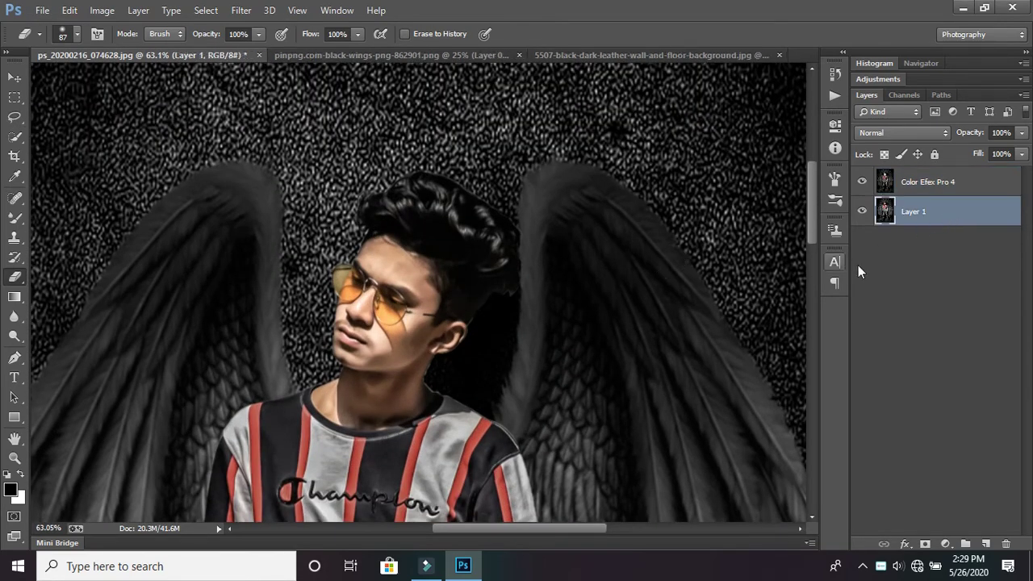
right_click(924, 213)
left_click(659, 446)
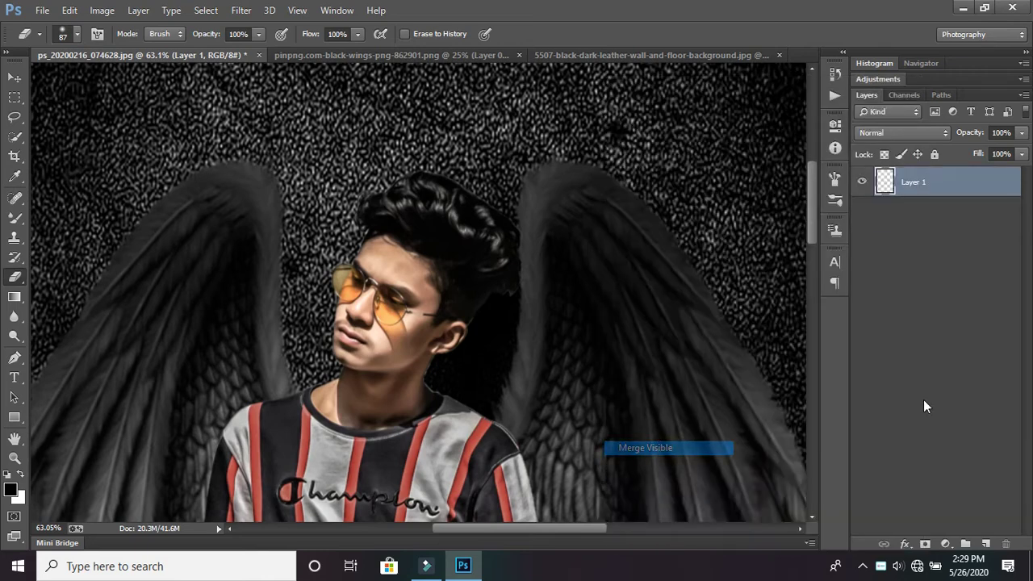
key("ctrl+j")
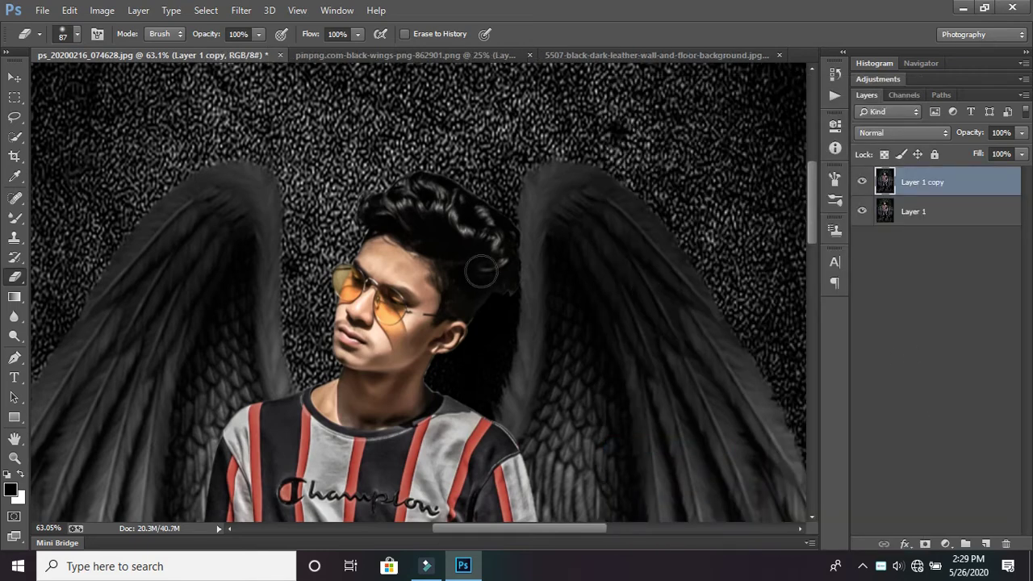
Sample a skin tone from the forehead with the Eyedropper.
scroll(461, 260, "up", 1, "alt")
scroll(444, 265, "up", 1, "alt")
scroll(355, 246, "up", 1, "alt")
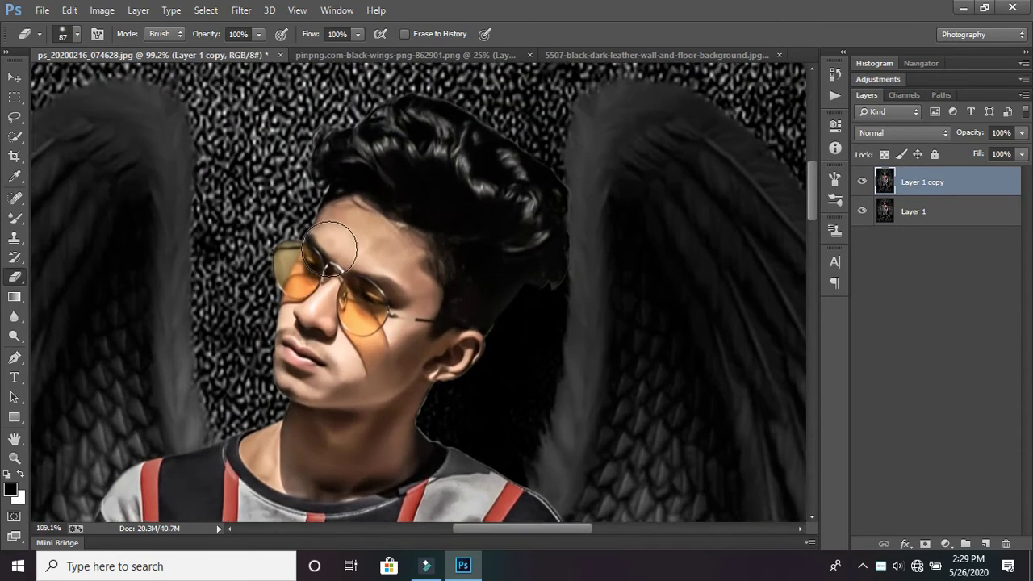
left_click(12, 175)
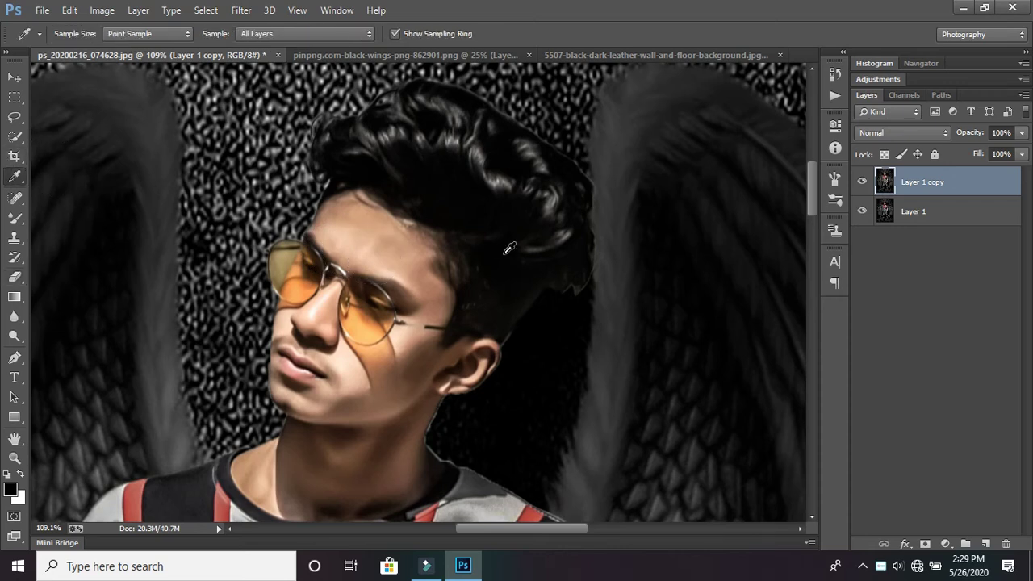
left_click_drag(397, 221, 374, 232)
Set the Mixer Brush to about 33 px with 100% flow.
left_click(13, 217)
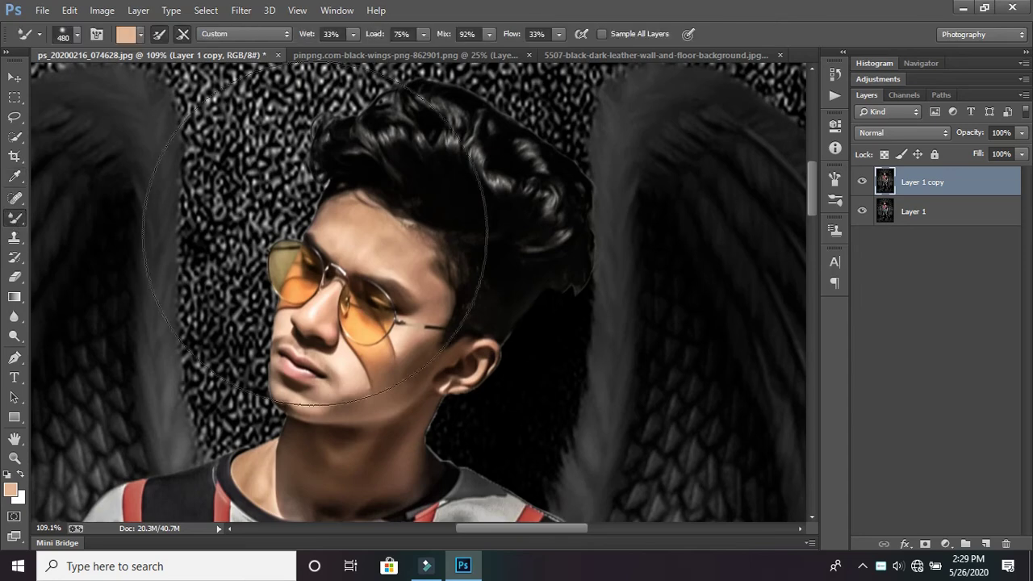
scroll(411, 258, "up", 2)
scroll(424, 260, "up", 2)
left_click_drag(437, 261, 153, 234)
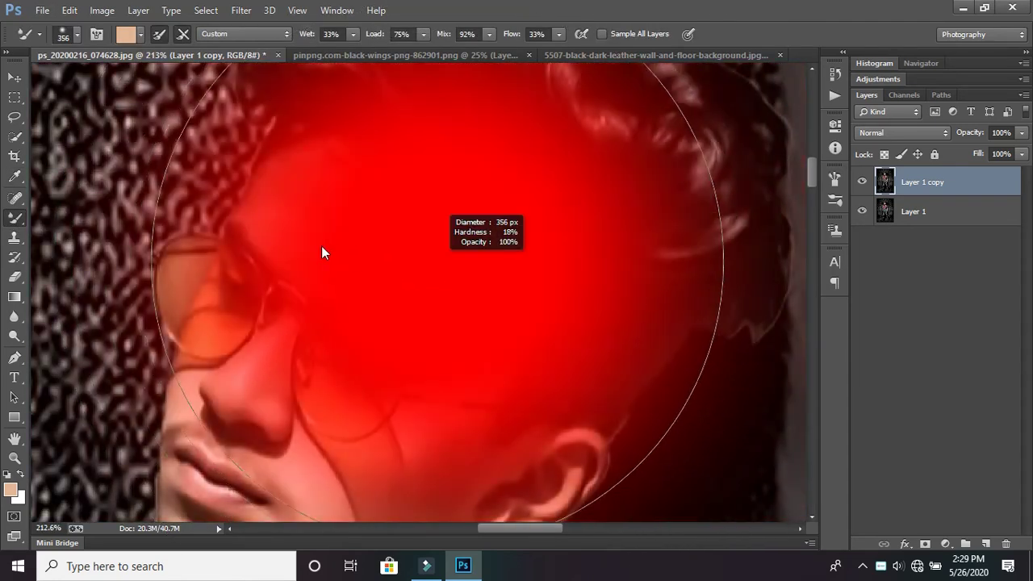
left_click_drag(408, 255, 327, 242)
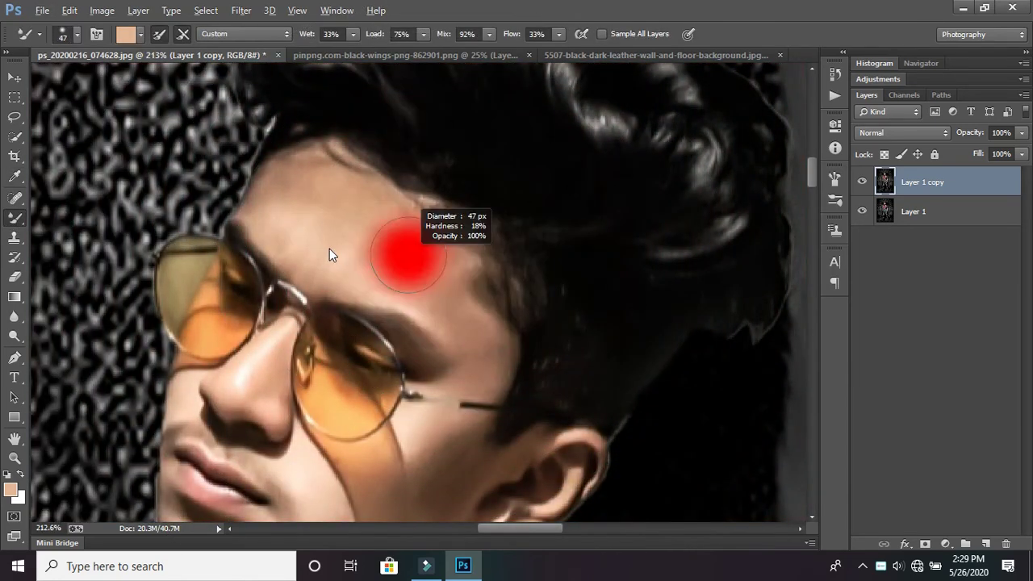
left_click(559, 34)
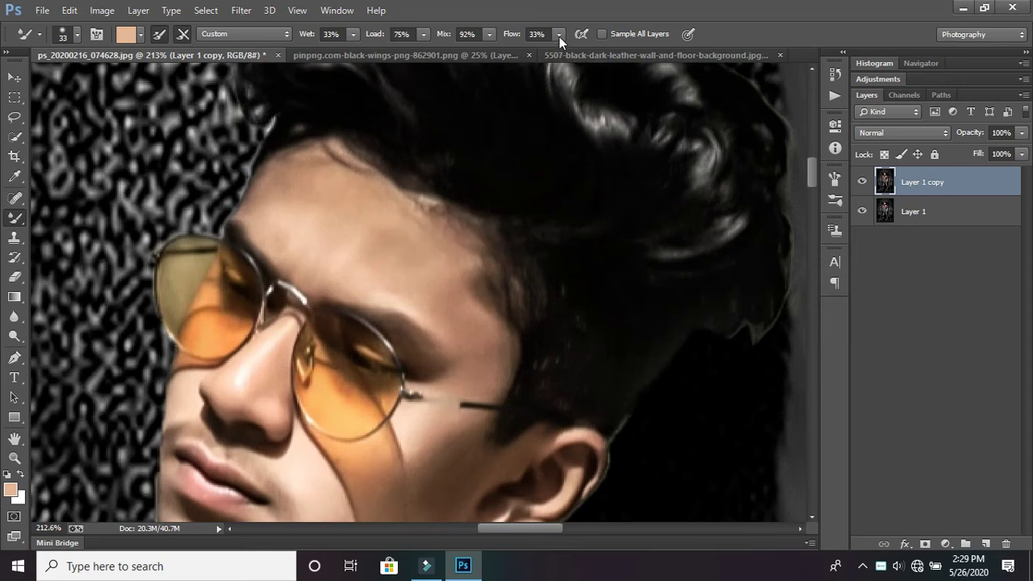
left_click_drag(557, 50, 619, 52)
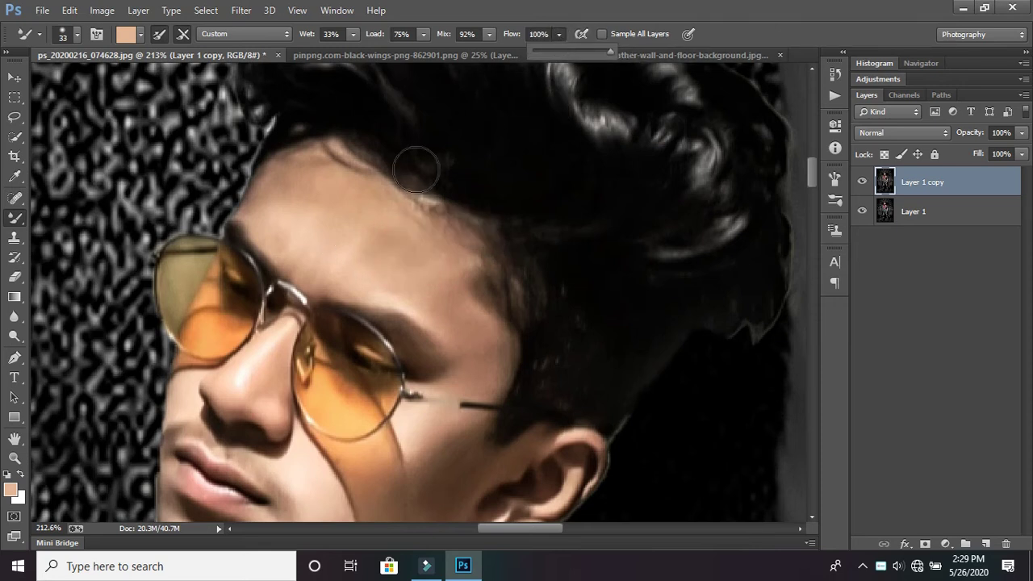
left_click(353, 216)
Smooth the forehead, cheek and nose bridge skin, shrinking the brush to 13 px.
left_click_drag(367, 240, 387, 242)
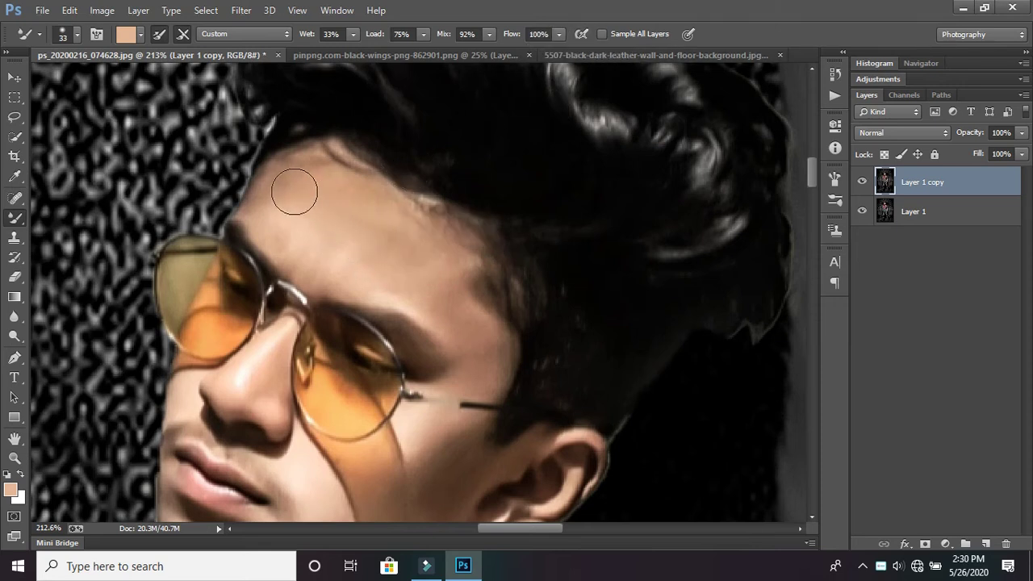
mouse_move(442, 266)
left_mouse_down()
mouse_move(461, 322)
mouse_move(282, 200)
mouse_move(281, 180)
mouse_move(307, 169)
mouse_move(387, 233)
mouse_move(320, 174)
mouse_move(418, 233)
mouse_move(390, 240)
mouse_move(460, 318)
mouse_move(456, 242)
left_mouse_up()
scroll(475, 282, "down", 2)
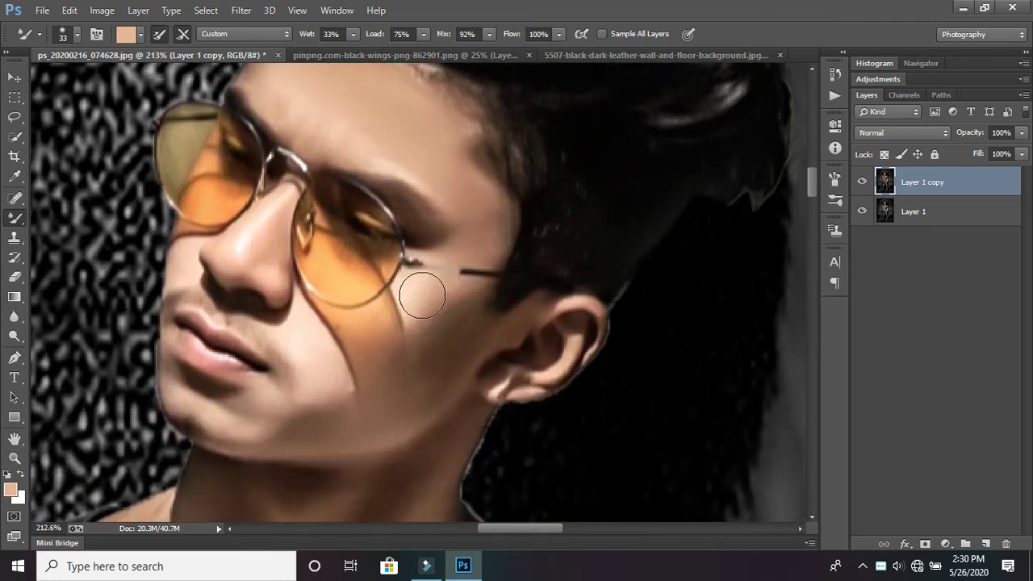
left_click_drag(451, 314, 420, 299)
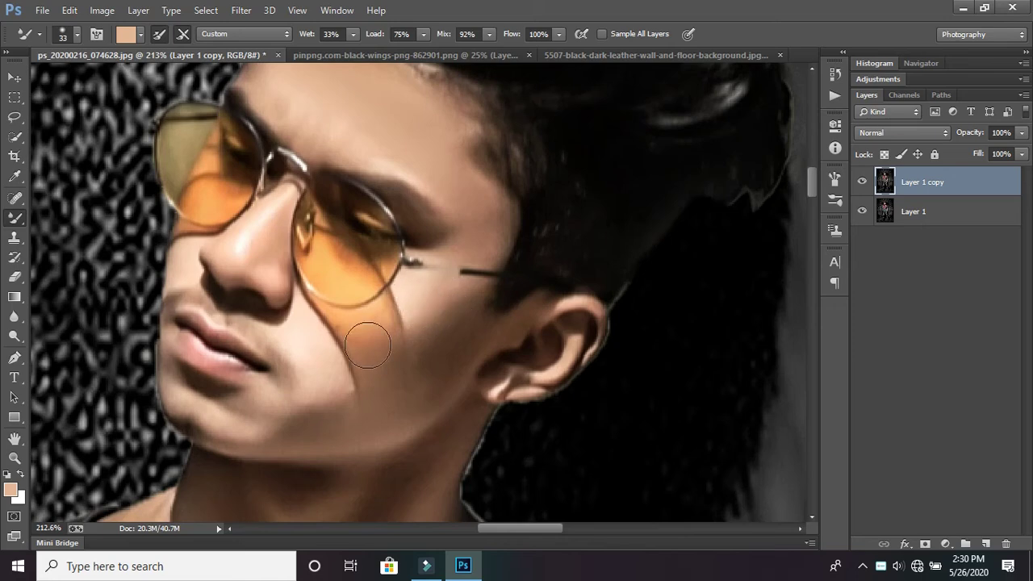
mouse_move(367, 345)
left_mouse_down()
mouse_move(320, 350)
mouse_move(295, 328)
left_mouse_up()
scroll(272, 299, "up", 2)
scroll(286, 306, "up", 3)
scroll(274, 287, "up", 1)
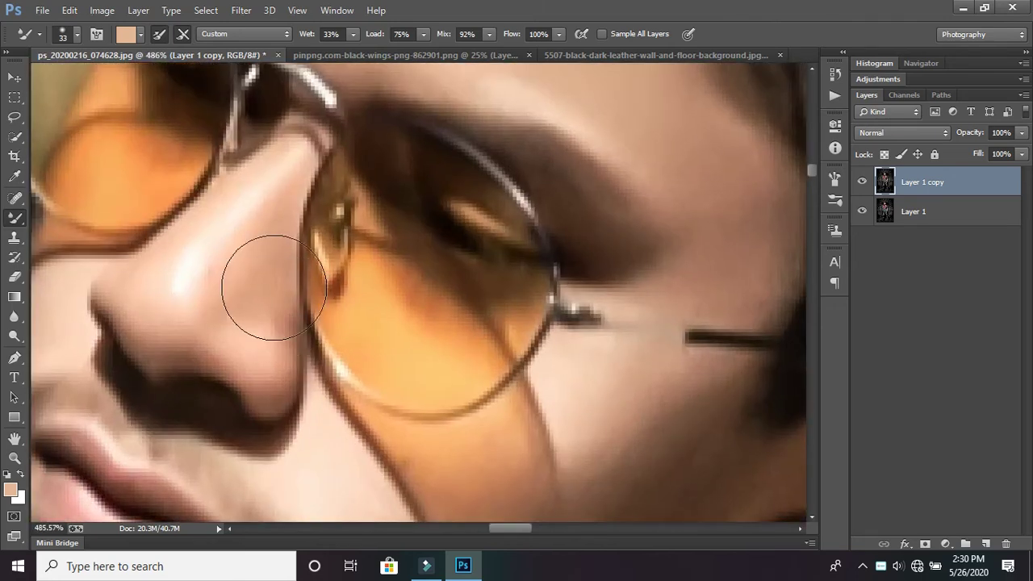
left_click_drag(274, 288, 242, 286)
left_click_drag(258, 195, 192, 272)
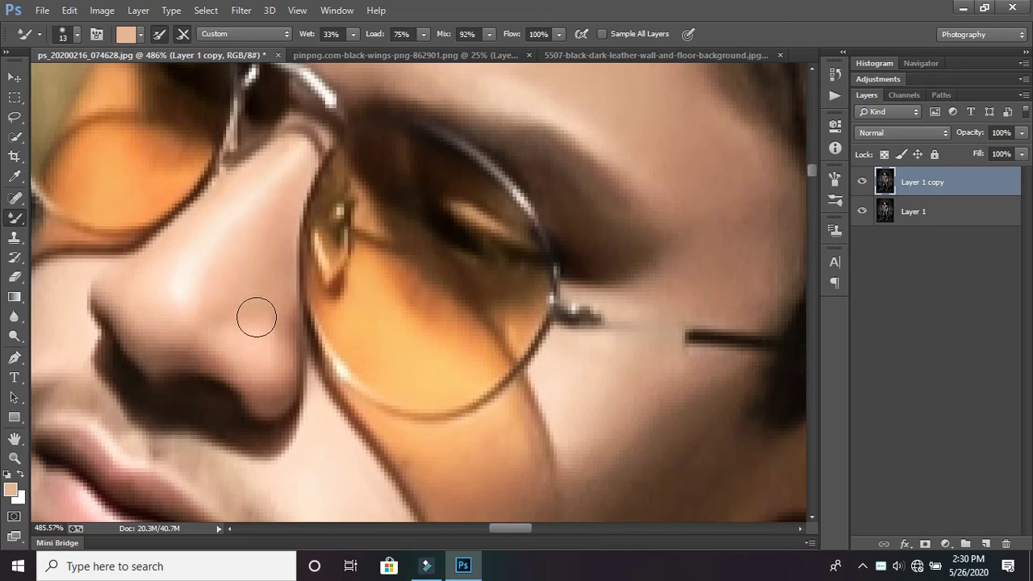
Blend the skin along the hairline with a 39 px brush.
scroll(254, 290, "down", 2)
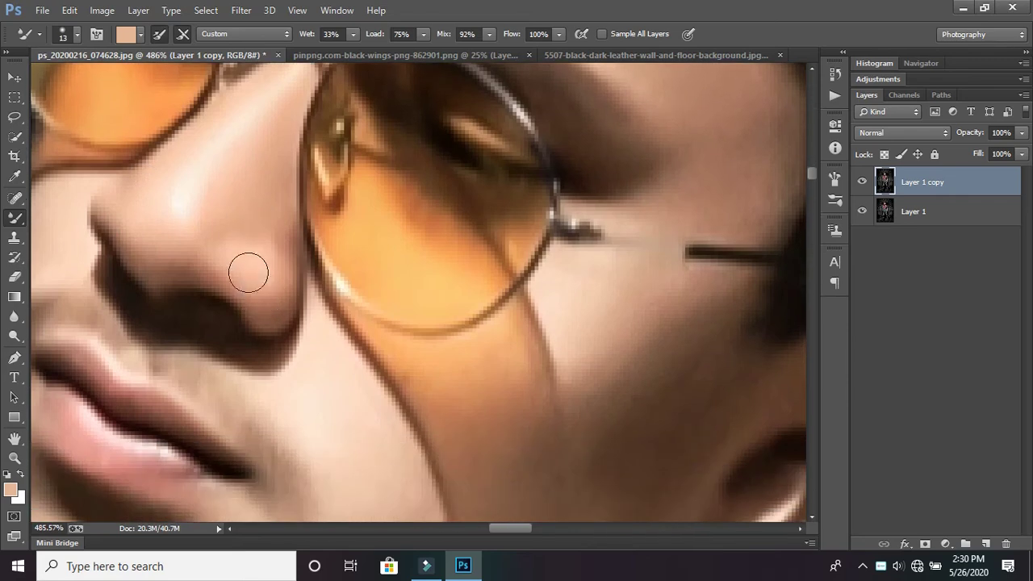
scroll(255, 248, "down", 5)
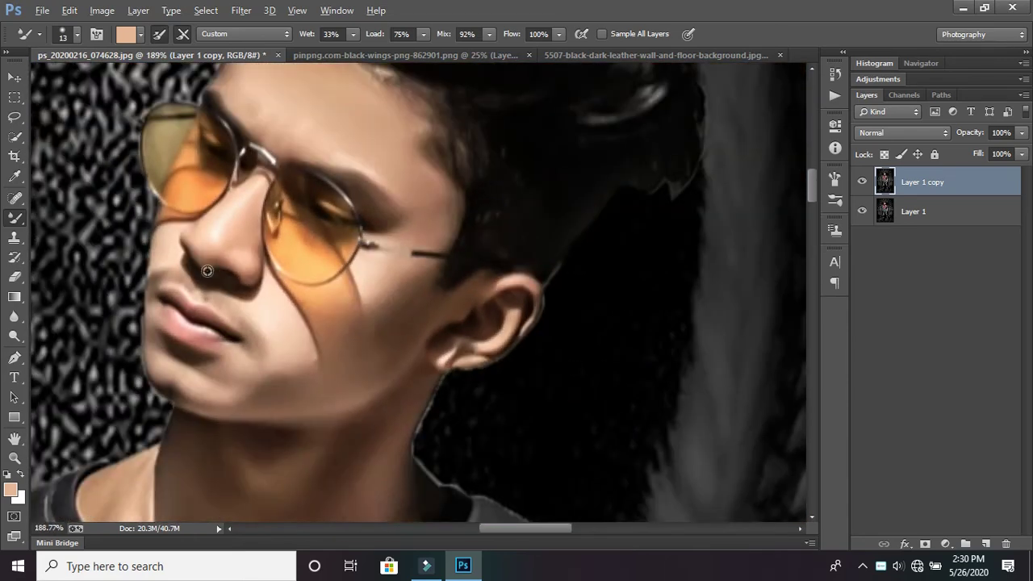
scroll(184, 246, "up", 4)
scroll(184, 242, "up", 2)
scroll(191, 210, "up", 2)
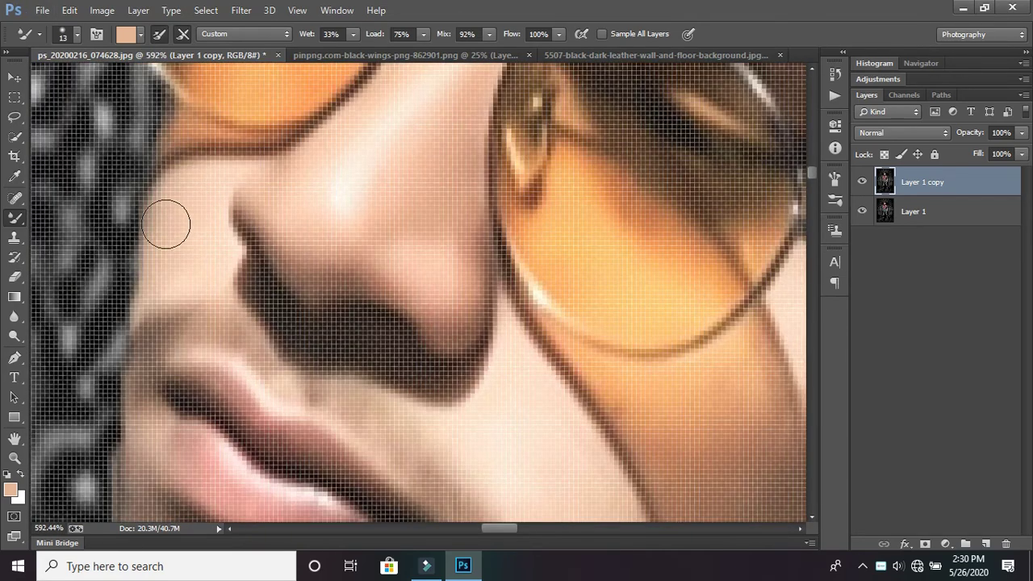
scroll(193, 258, "down", 5)
scroll(514, 377, "down", 2)
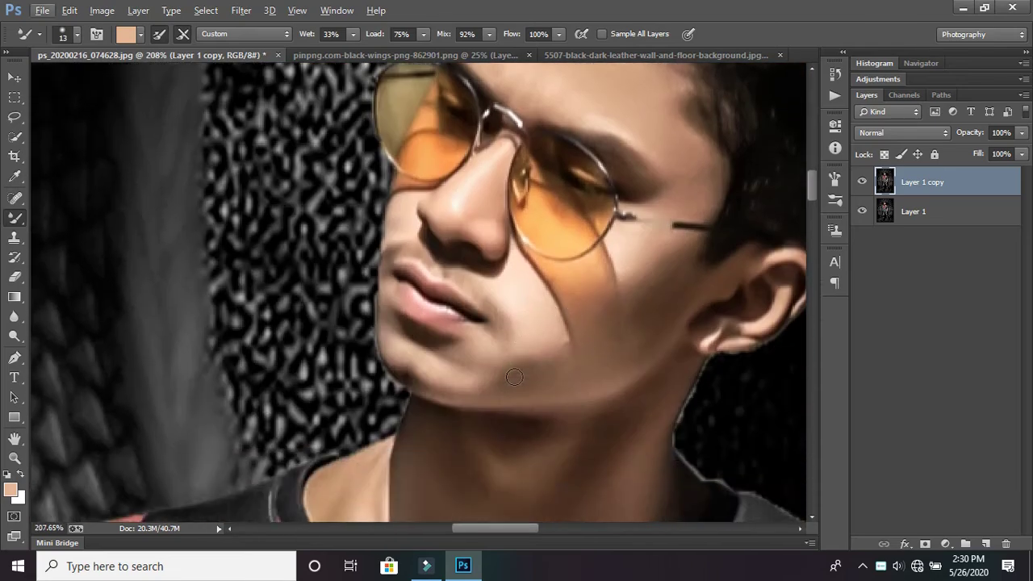
scroll(513, 376, "down", 1)
scroll(414, 203, "up", 2)
scroll(385, 166, "up", 3)
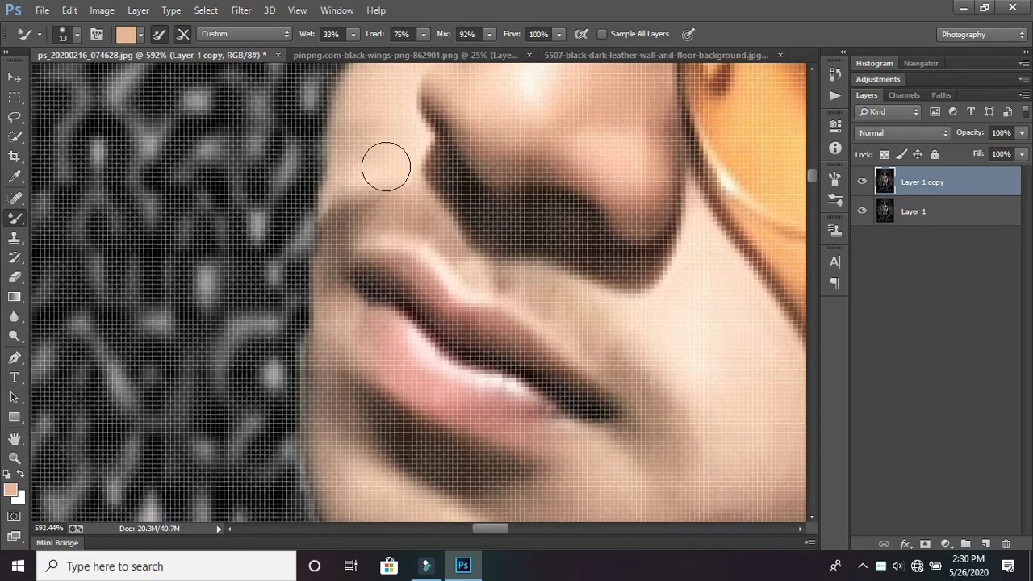
scroll(499, 227, "down", 3)
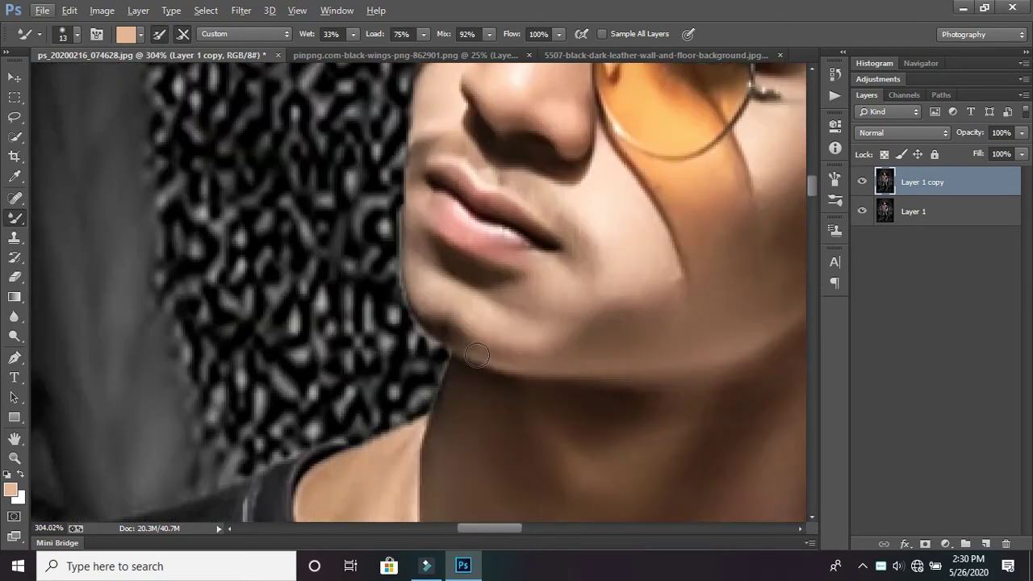
scroll(486, 323, "up", 1)
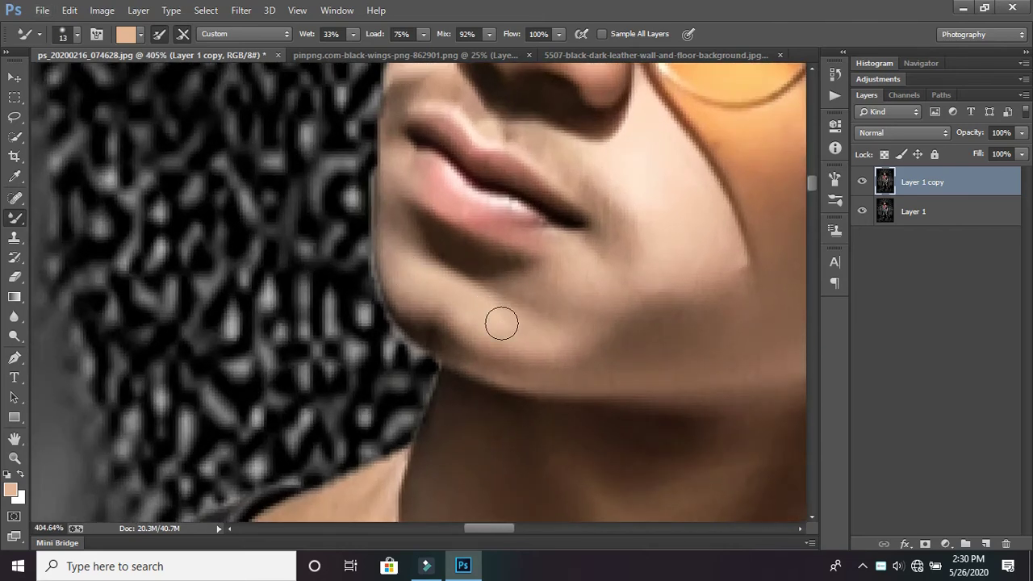
scroll(602, 315, "up", 1)
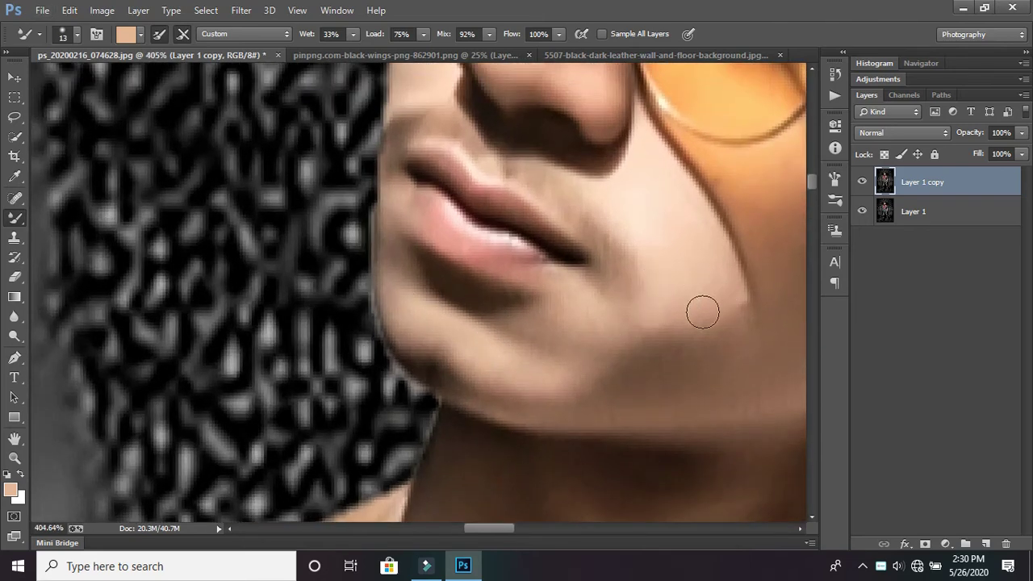
scroll(667, 321, "down", 2)
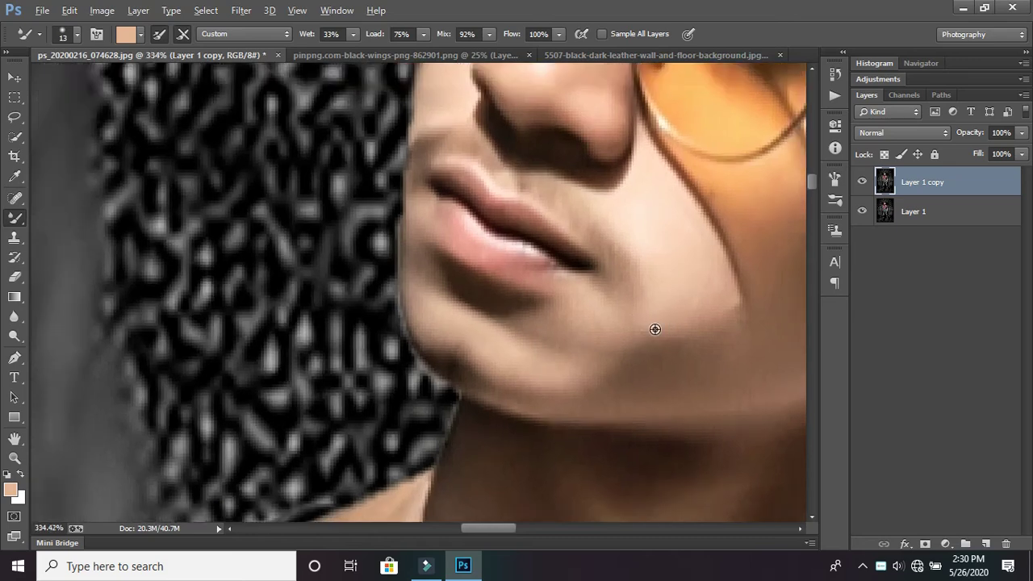
scroll(654, 327, "down", 4)
scroll(670, 331, "down", 1)
scroll(687, 336, "up", 1)
scroll(710, 303, "up", 2)
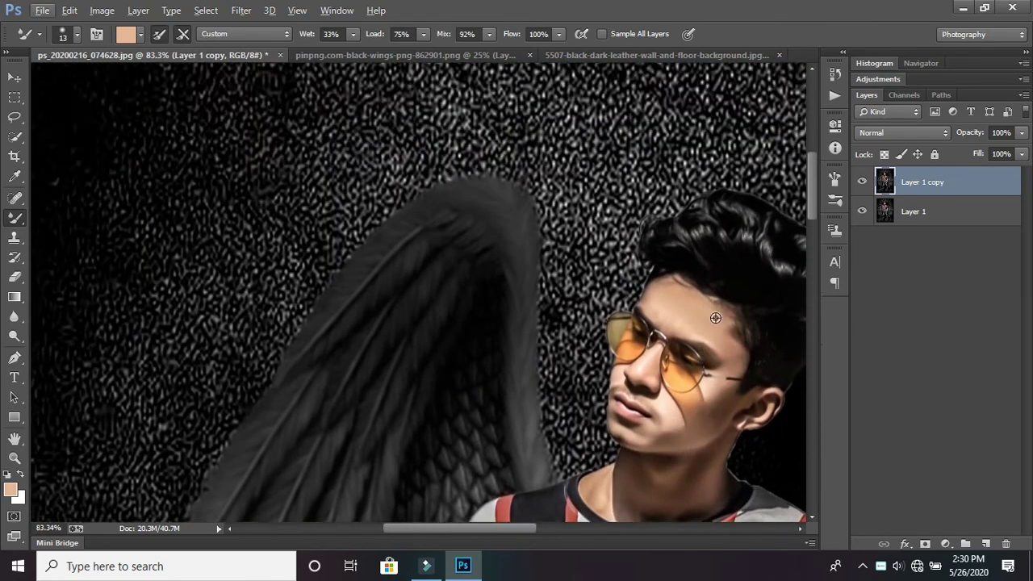
scroll(730, 327, "up", 3)
right_click(685, 303, "alt")
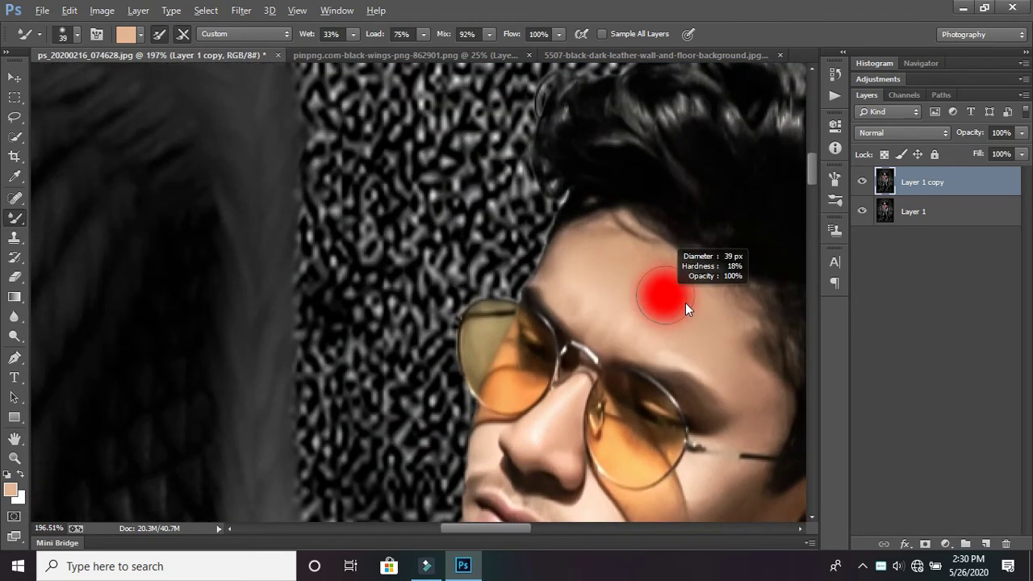
mouse_move(701, 302)
left_mouse_down()
mouse_move(595, 237)
mouse_move(574, 257)
mouse_move(569, 286)
mouse_move(603, 311)
mouse_move(611, 333)
left_mouse_up()
scroll(611, 334, "down", 3)
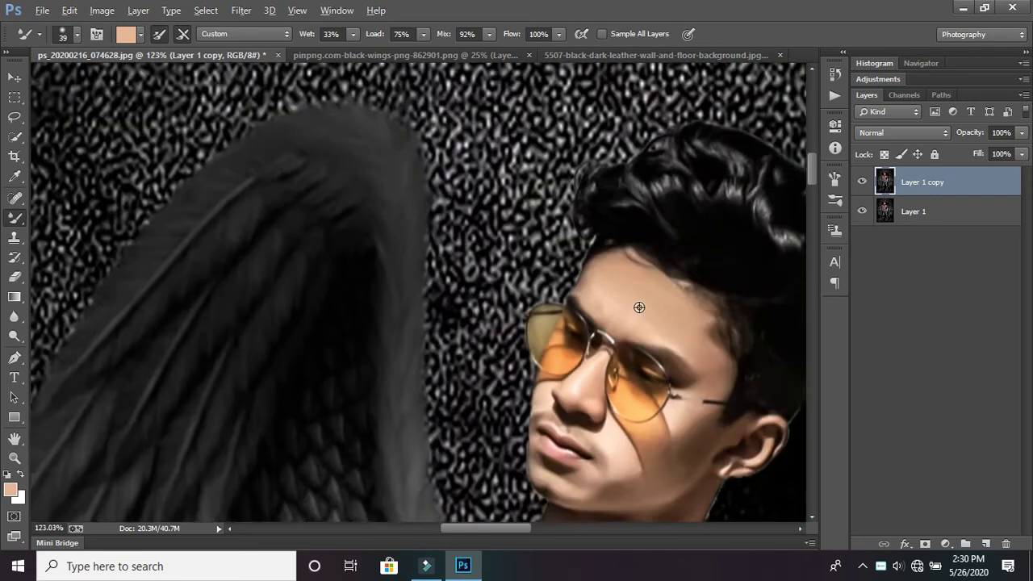
scroll(638, 307, "down", 3)
scroll(690, 319, "up", 3)
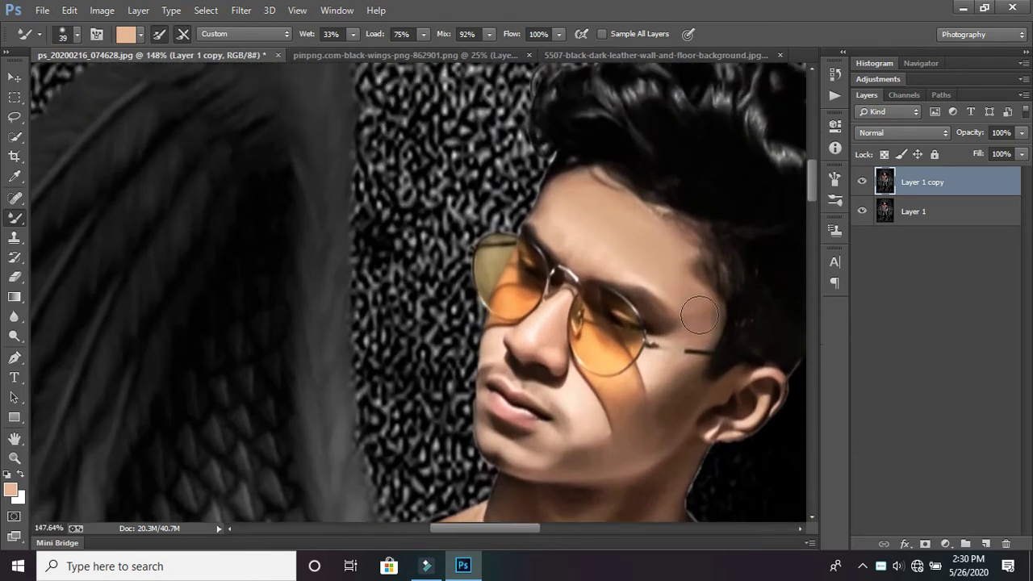
scroll(680, 311, "up", 3)
scroll(687, 364, "up", 2)
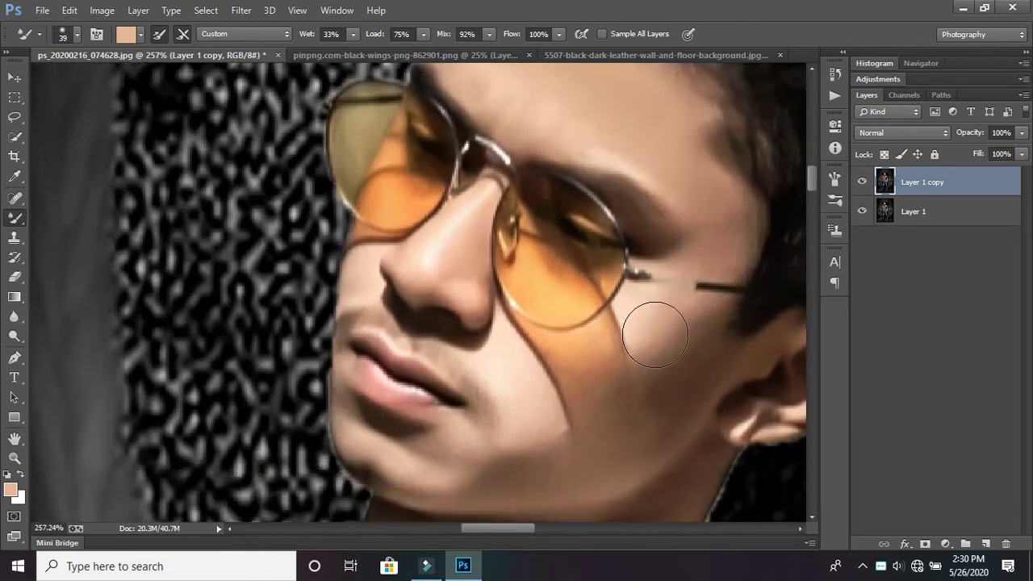
scroll(691, 334, "down", 3)
scroll(572, 322, "down", 1)
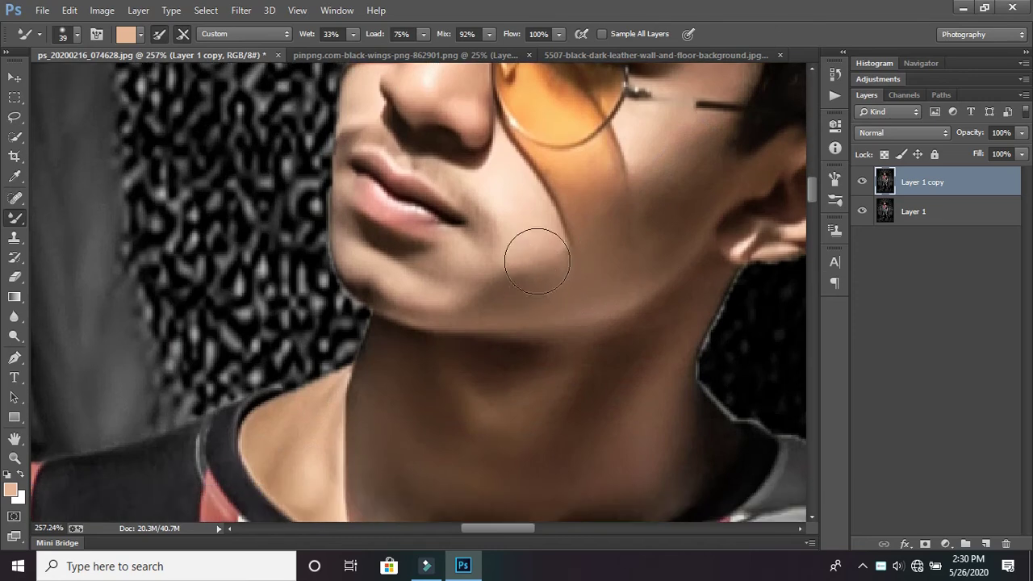
scroll(495, 282, "down", 3)
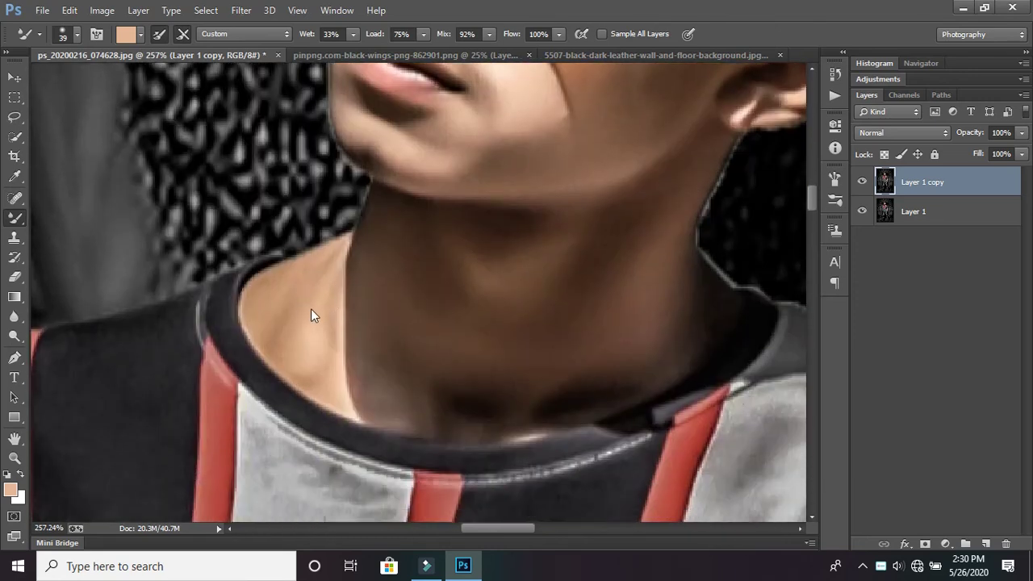
Smooth the skin at the base of the neck with a 15 px brush.
left_click_drag(310, 316, 290, 311)
scroll(290, 308, "up", 3)
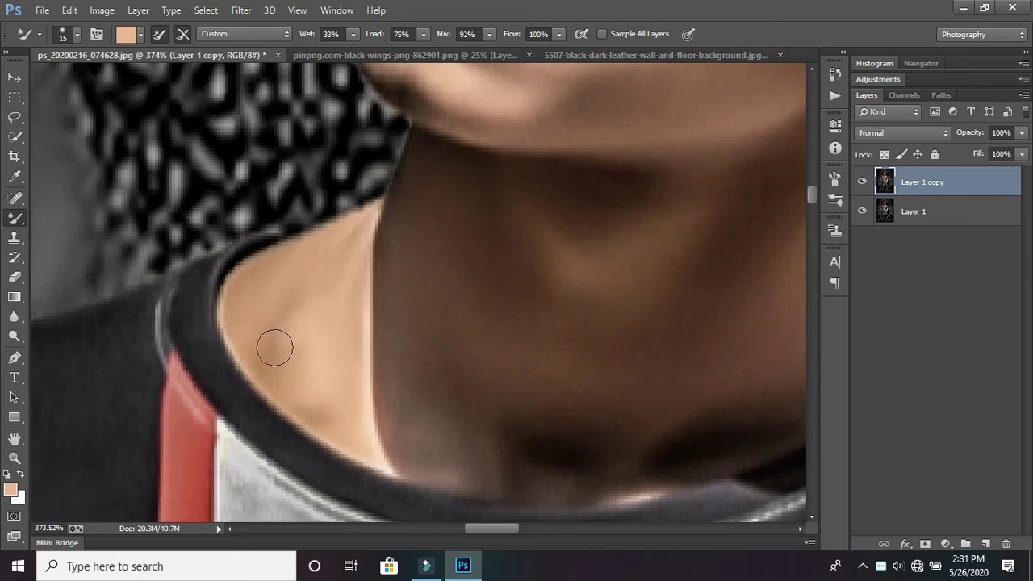
left_click_drag(321, 403, 391, 443)
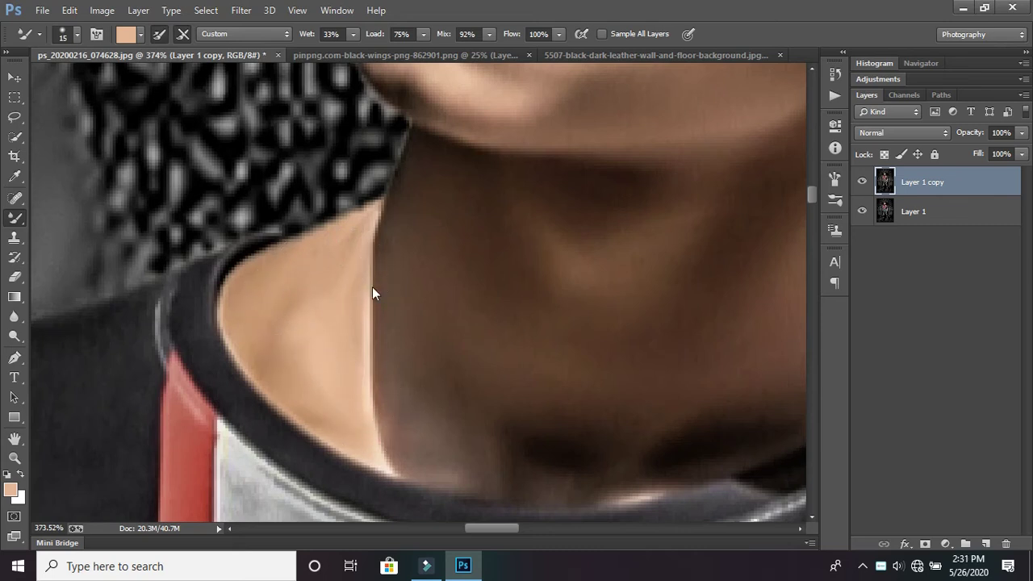
scroll(594, 299, "down", 1)
scroll(601, 294, "down", 2)
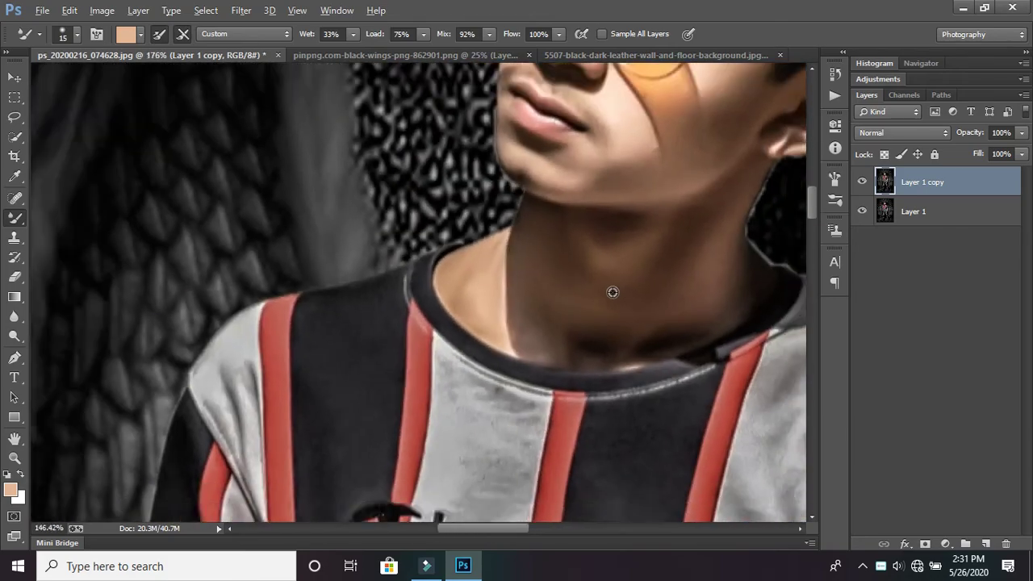
scroll(605, 290, "down", 2)
scroll(609, 287, "down", 1)
scroll(610, 287, "up", 1)
scroll(597, 294, "up", 3)
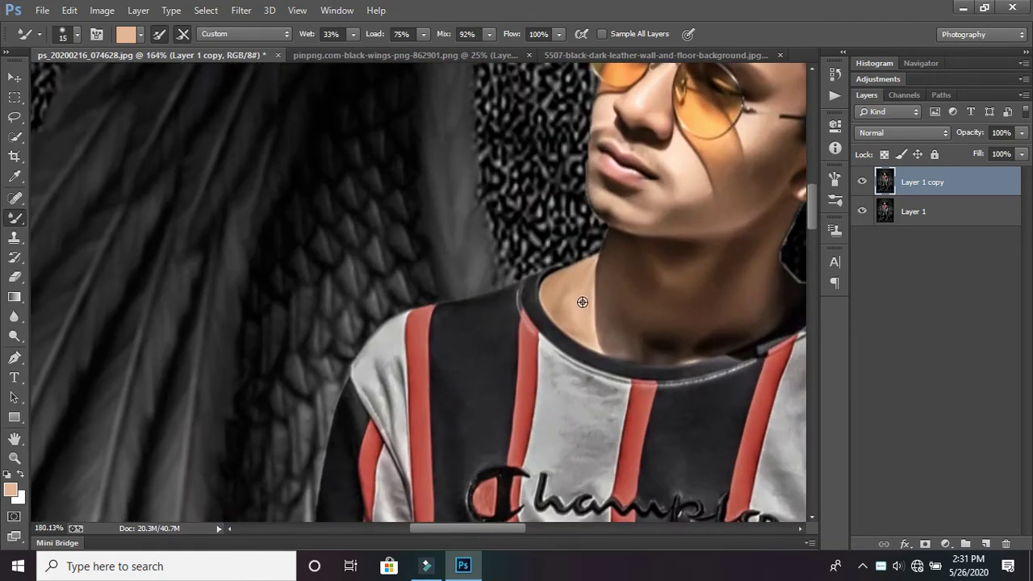
scroll(576, 286, "up", 2)
right_click(582, 277, "alt")
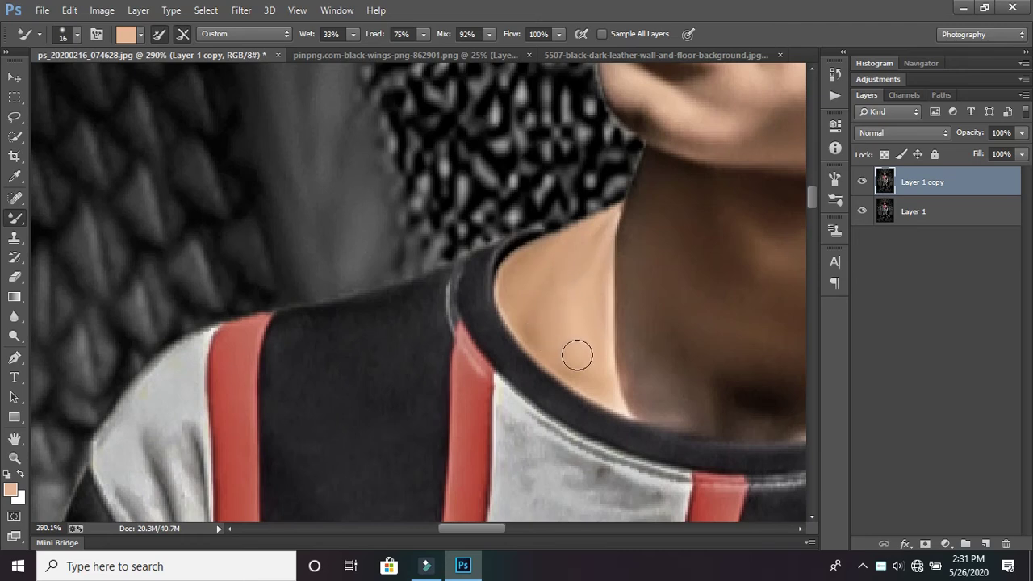
scroll(605, 347, "down", 1)
scroll(621, 323, "down", 2)
Zoom in and smooth the back-of-hand skin near the pocket with Mixer Brush strokes.
scroll(633, 307, "down", 2)
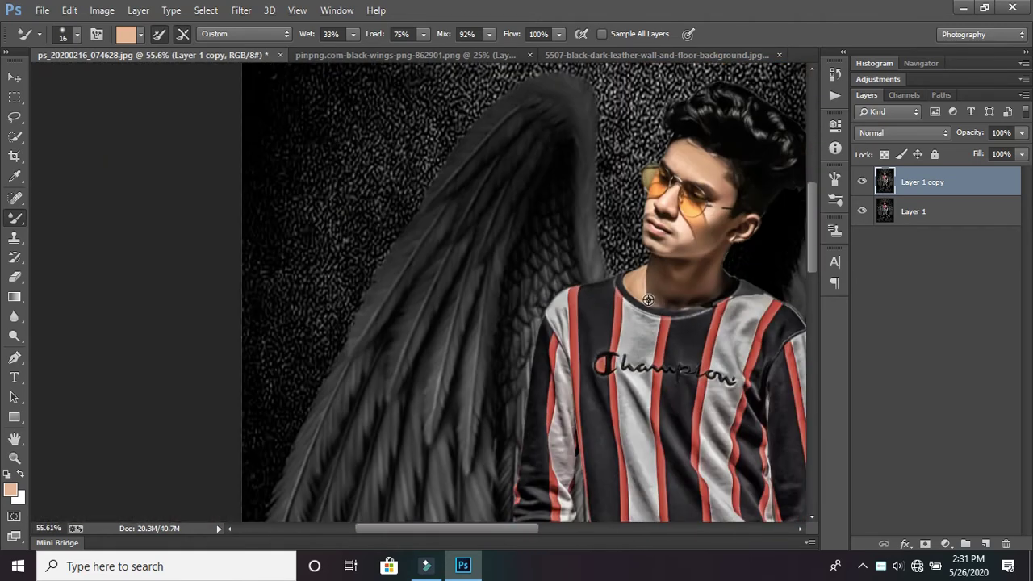
scroll(640, 299, "down", 1)
scroll(639, 299, "down", 2)
scroll(565, 323, "down", 2)
scroll(435, 452, "up", 2)
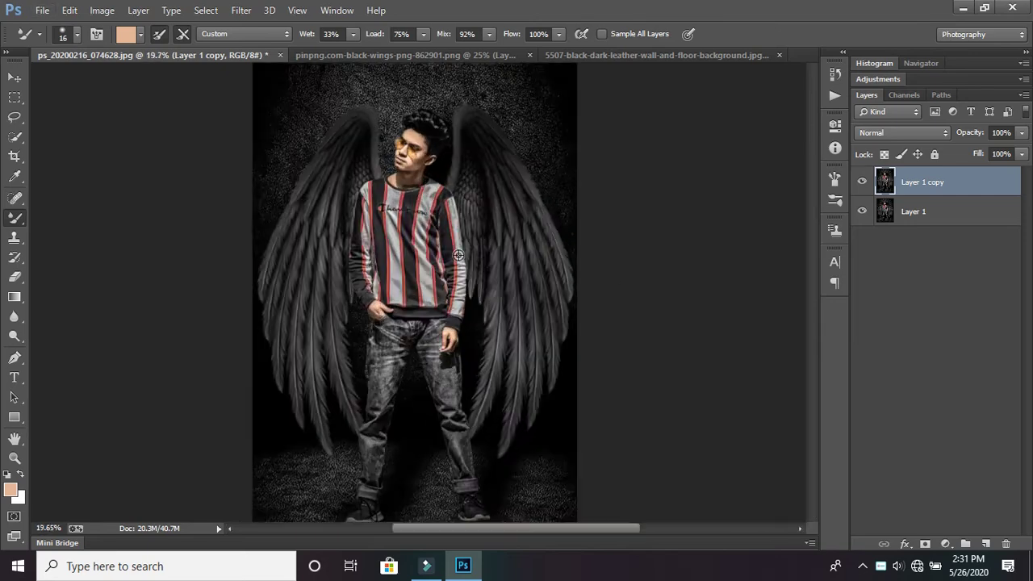
scroll(436, 452, "up", 1)
scroll(434, 252, "up", 1)
scroll(450, 248, "up", 3)
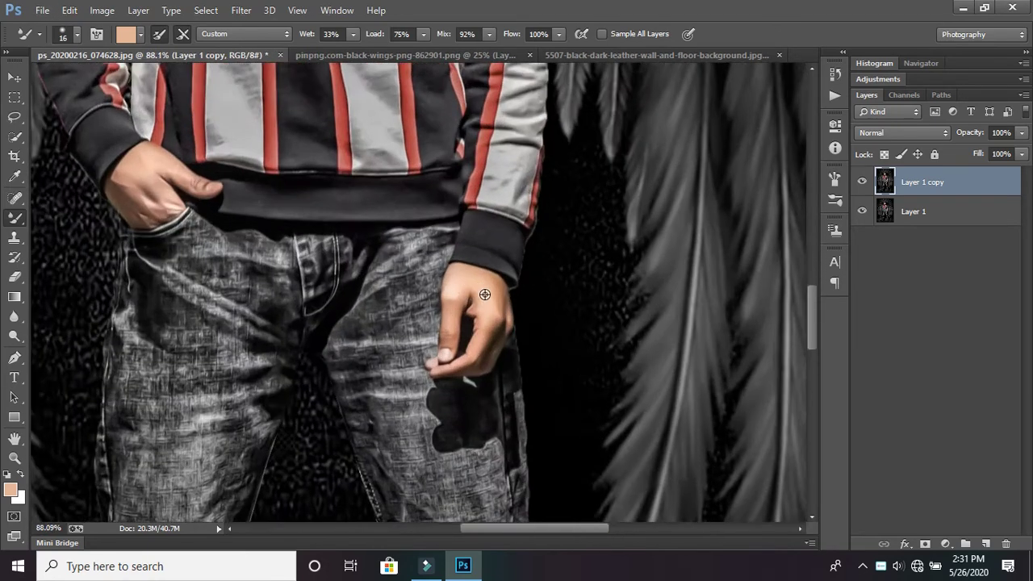
scroll(484, 294, "up", 3)
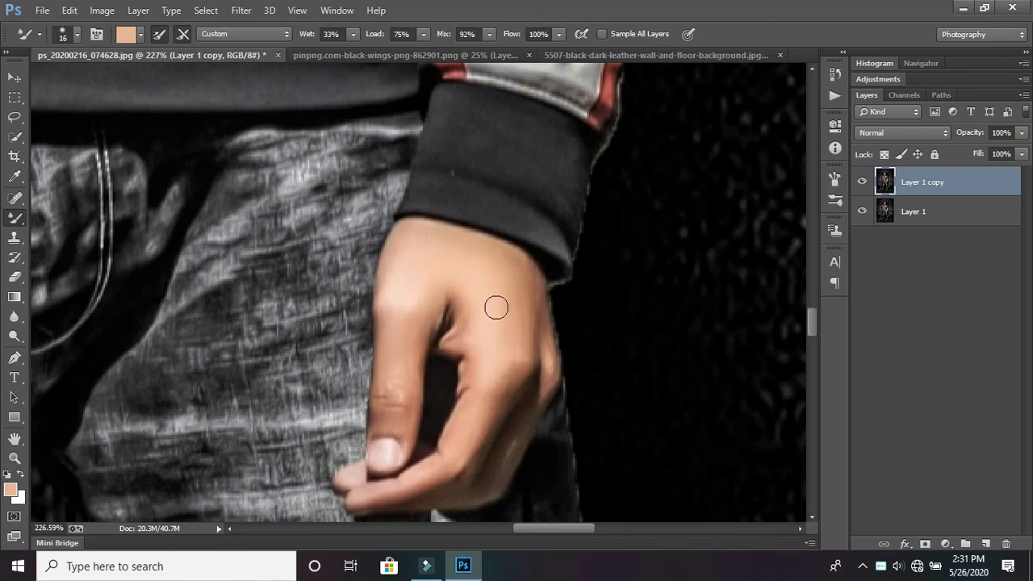
scroll(495, 352, "down", 1)
scroll(306, 313, "down", 2)
scroll(127, 242, "up", 2)
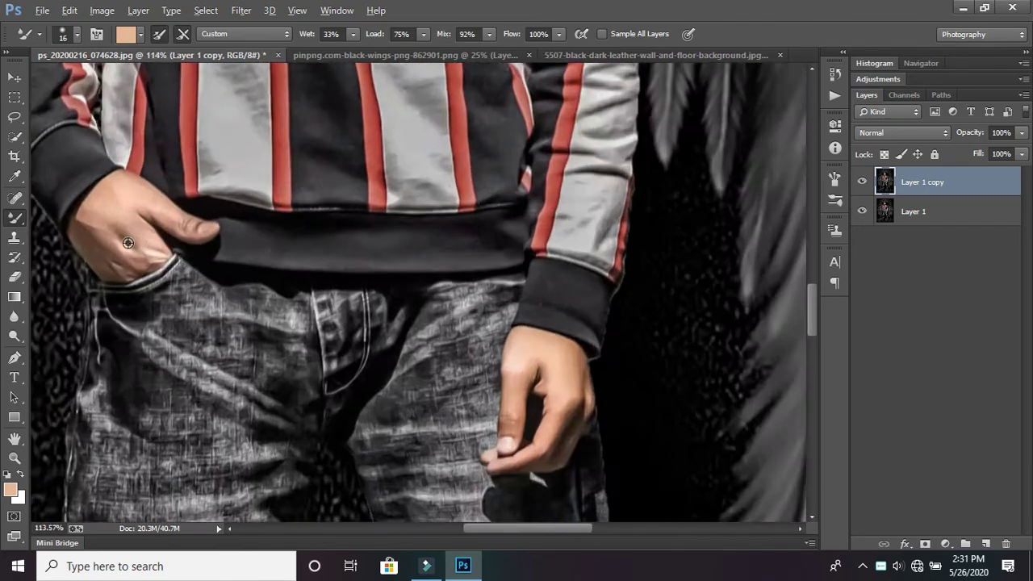
scroll(130, 246, "up", 1)
scroll(140, 261, "down", 2)
scroll(145, 270, "up", 1)
scroll(216, 271, "up", 3)
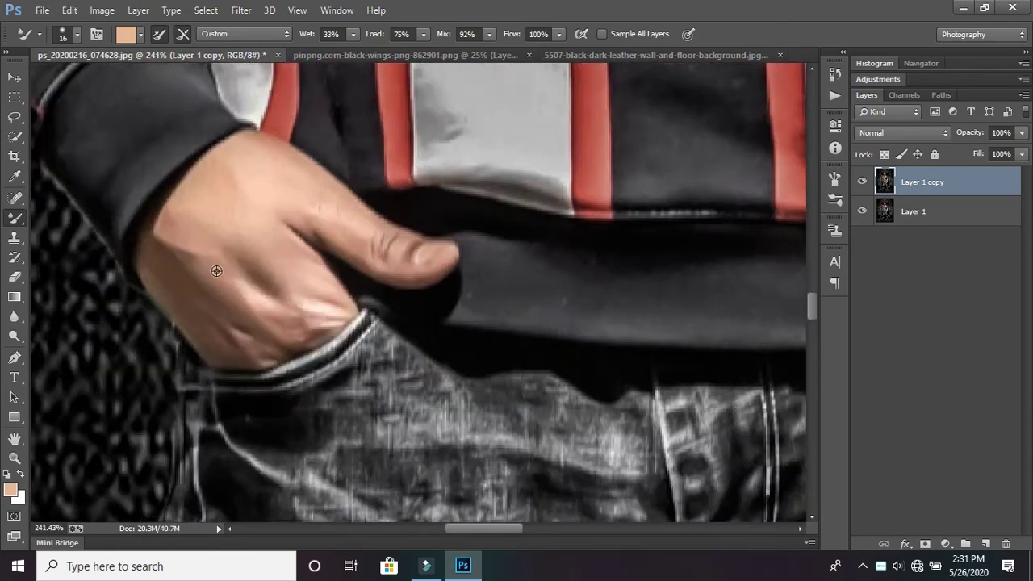
scroll(216, 271, "up", 2)
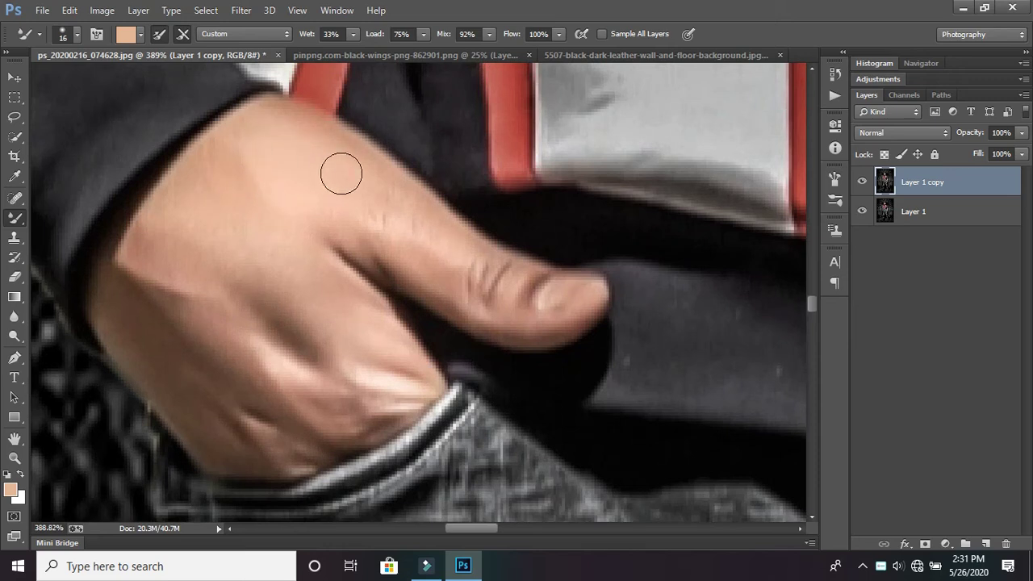
left_click_drag(274, 278, 348, 337)
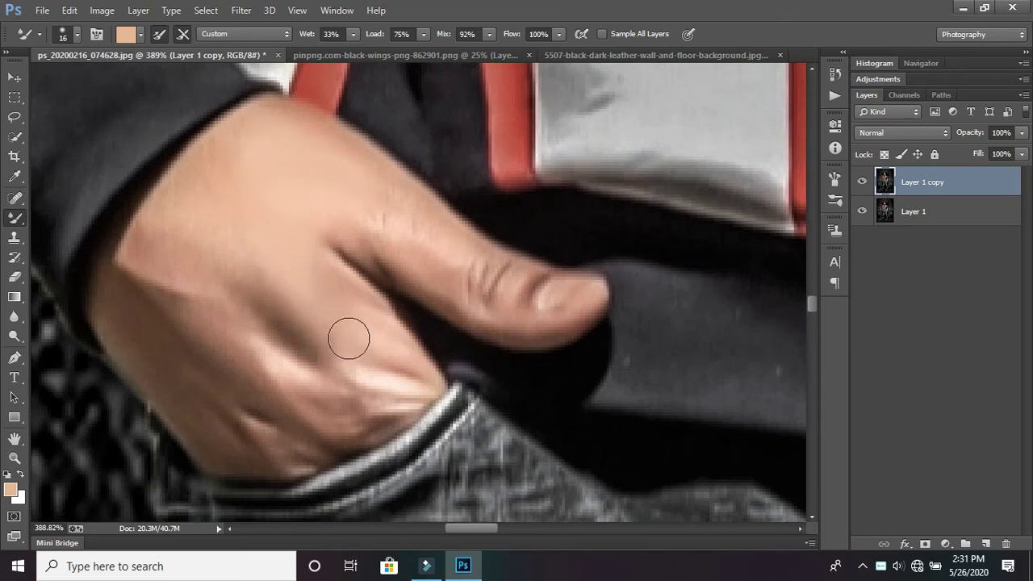
mouse_move(263, 299)
left_mouse_down()
mouse_move(300, 329)
mouse_move(185, 235)
mouse_move(279, 341)
mouse_move(217, 304)
left_mouse_up()
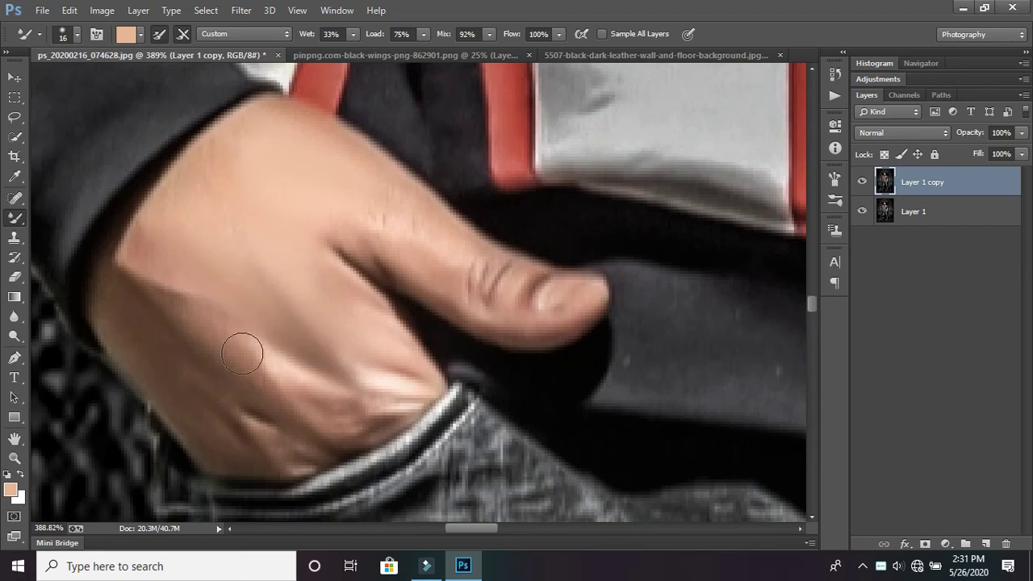
Zoom back out to view the whole figure.
scroll(360, 325, "down", 5)
scroll(395, 343, "down", 5)
scroll(420, 355, "down", 3)
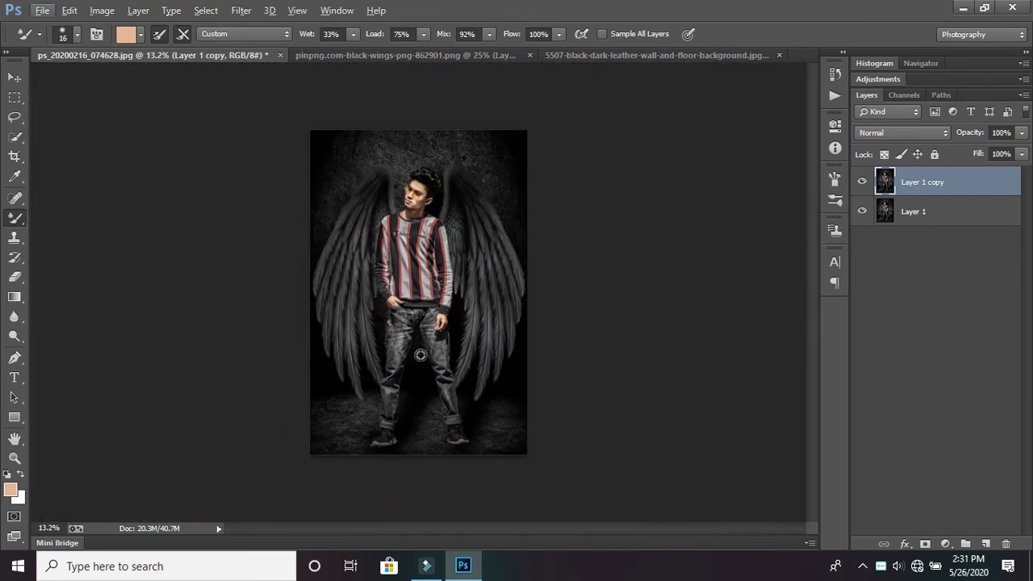
scroll(400, 341, "up", 1)
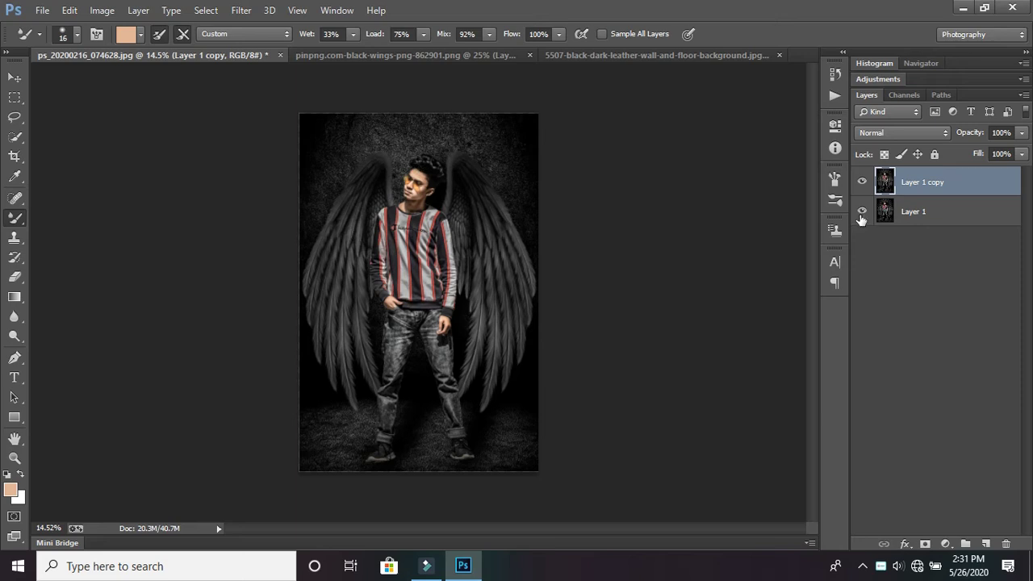
Preview Layer 1 copy at a lower Fill, then restore it to 100%.
left_click(1022, 155)
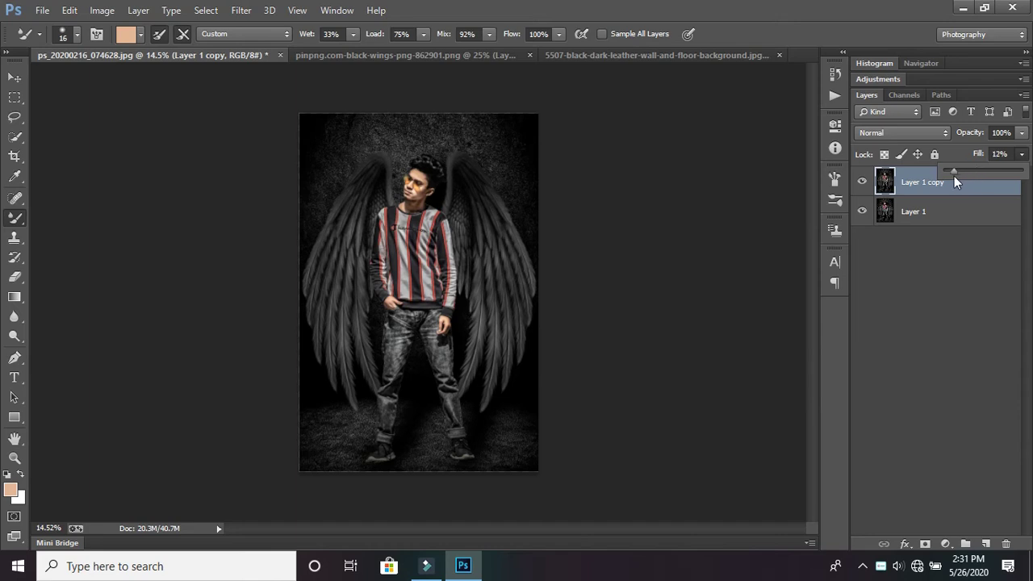
type("100")
left_click_drag(954, 176, 972, 174)
left_click(997, 250)
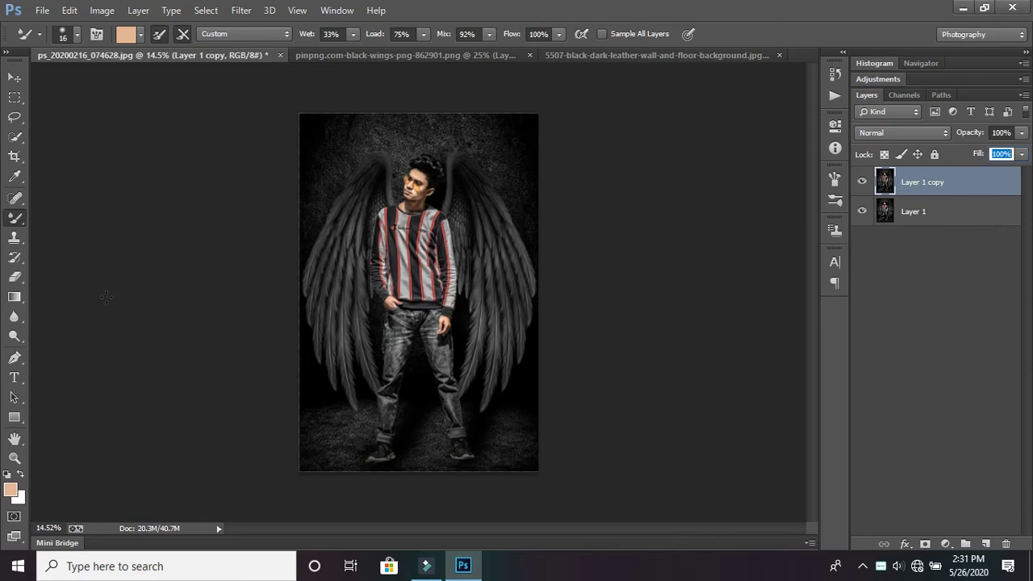
Merge visible layers into Layer 1 and add an empty Layer 2 above.
left_click(12, 458)
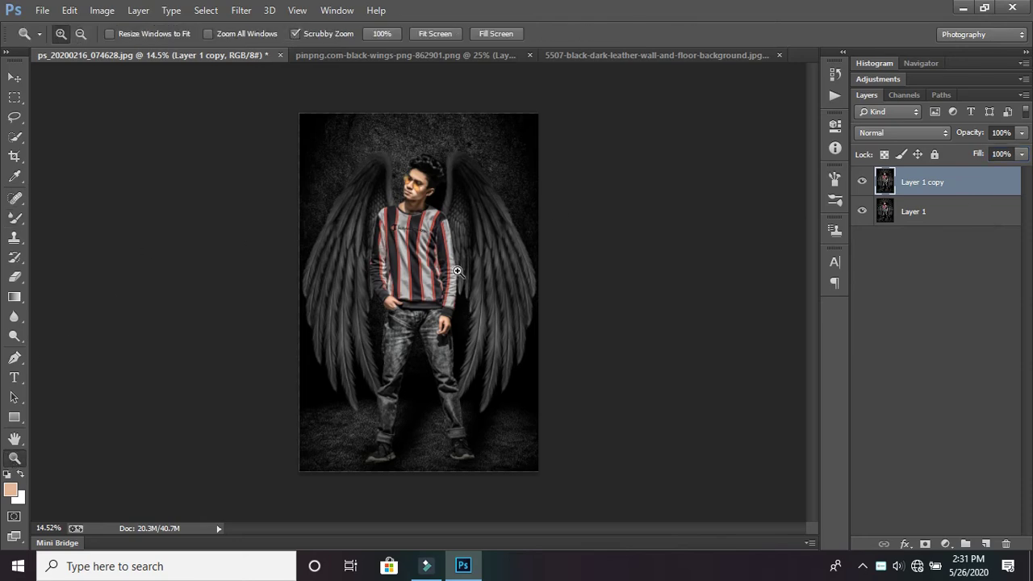
right_click(936, 212)
left_click(720, 445)
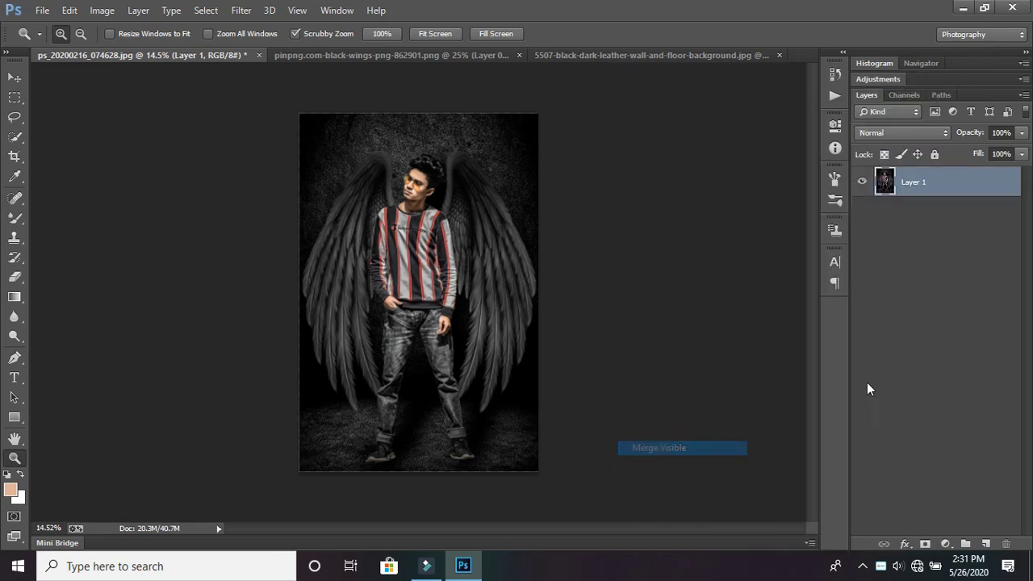
left_click(987, 544)
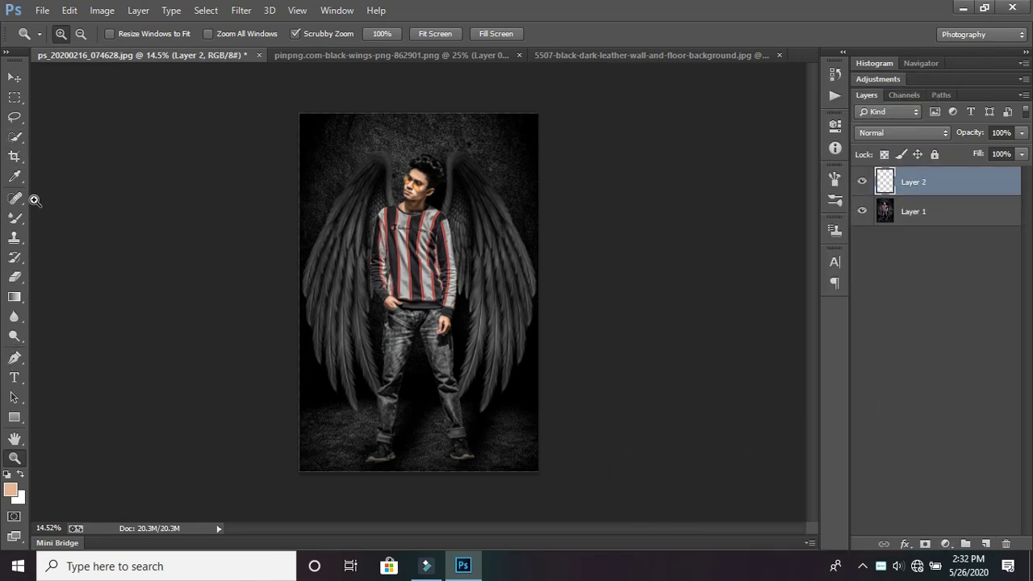
Set the foreground to black and dab a large black patch with a 429 px Mixer Brush.
left_click(10, 489)
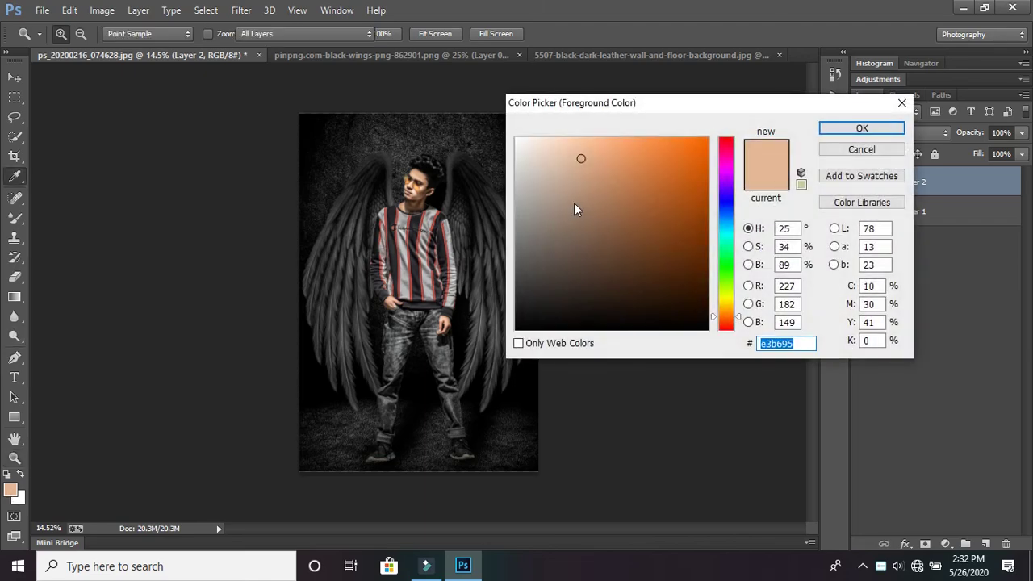
left_click(525, 333)
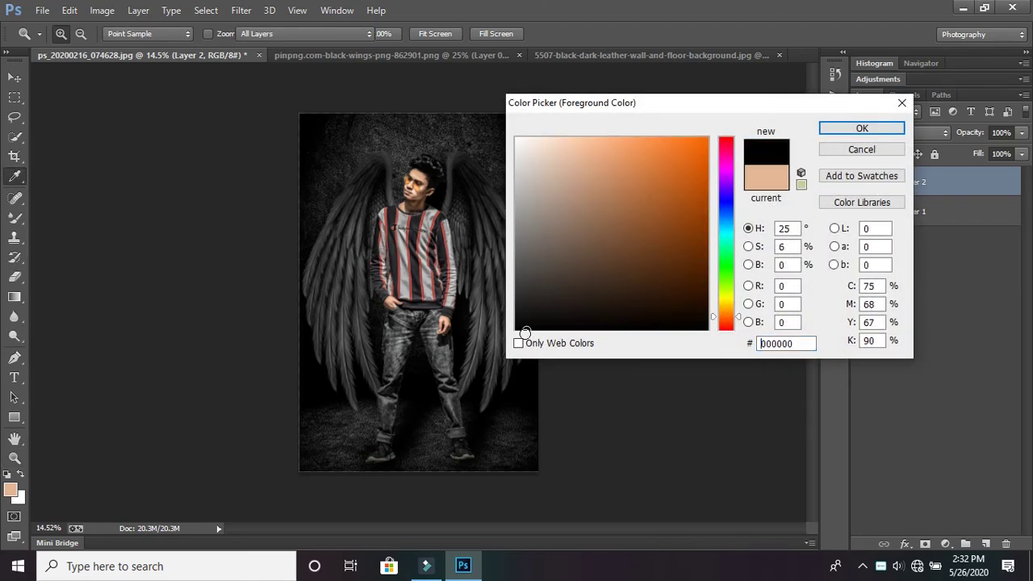
left_click(861, 129)
right_click(15, 218)
left_click(72, 271)
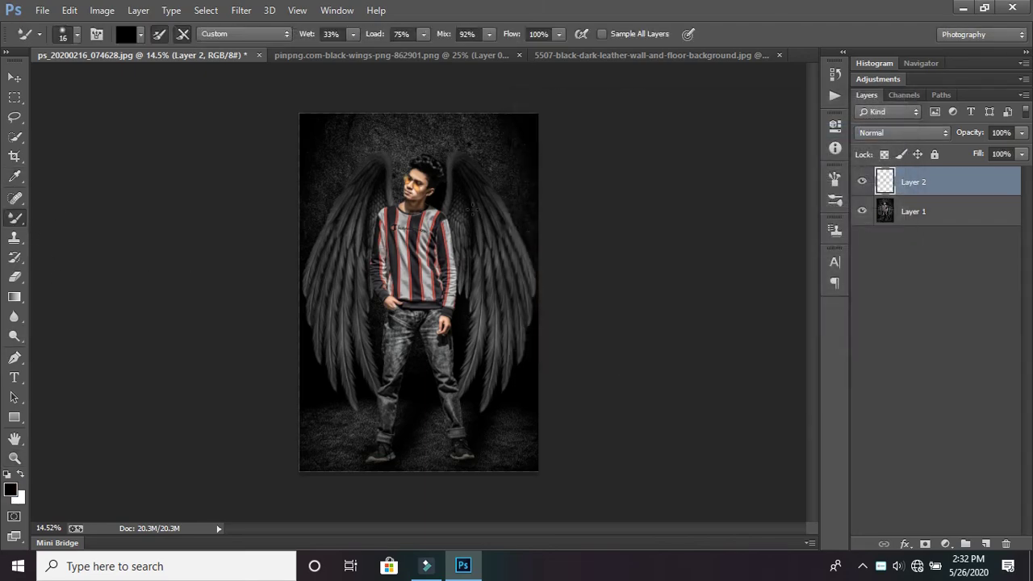
left_click_drag(445, 202, 498, 236)
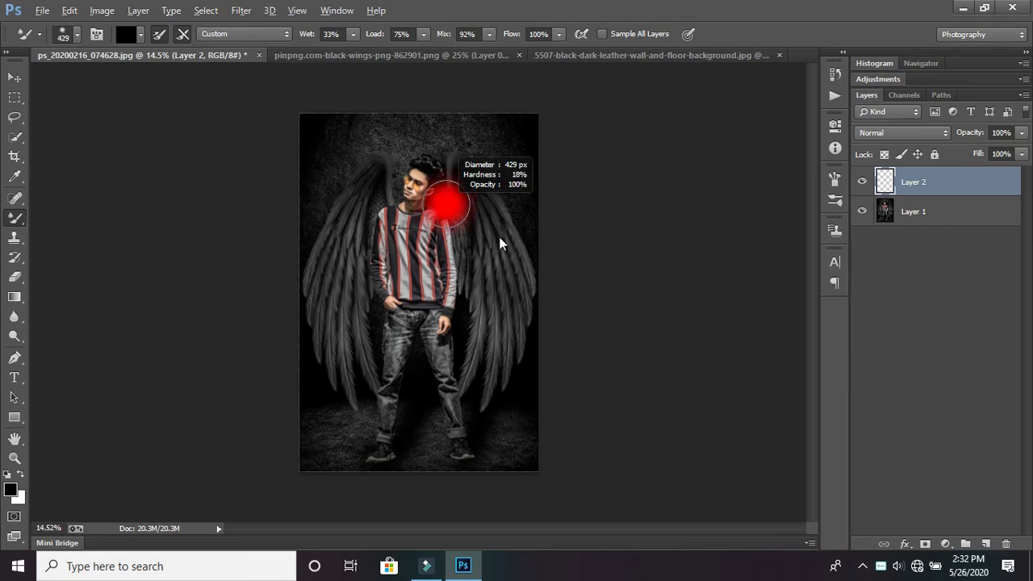
left_click(416, 260)
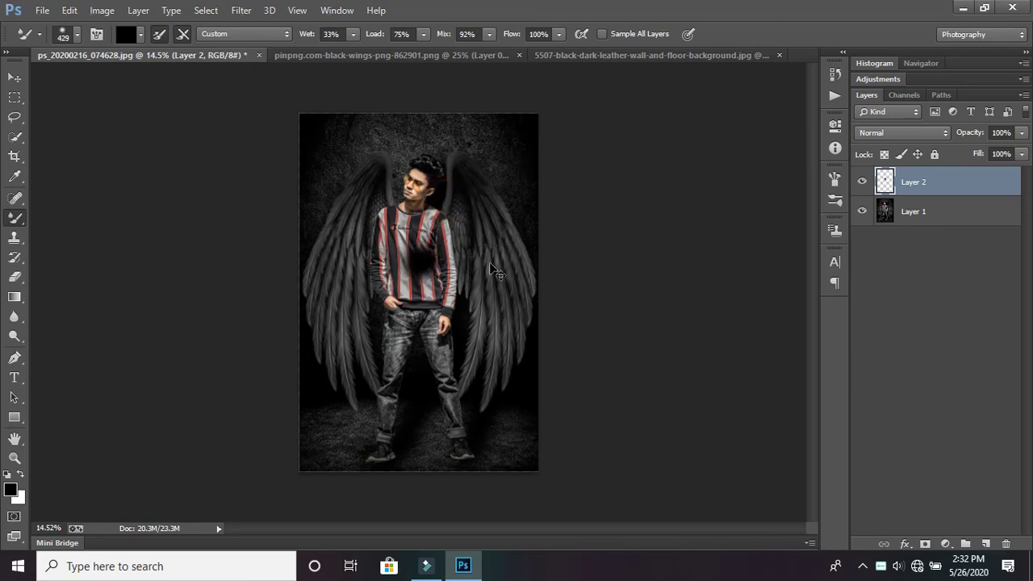
Free Transform the black patch to stretch it over the lower body and floor.
key("ctrl+t")
mouse_move(458, 298)
left_mouse_down()
mouse_move(654, 357)
mouse_move(305, 274)
mouse_move(602, 403)
mouse_move(806, 473)
left_mouse_up()
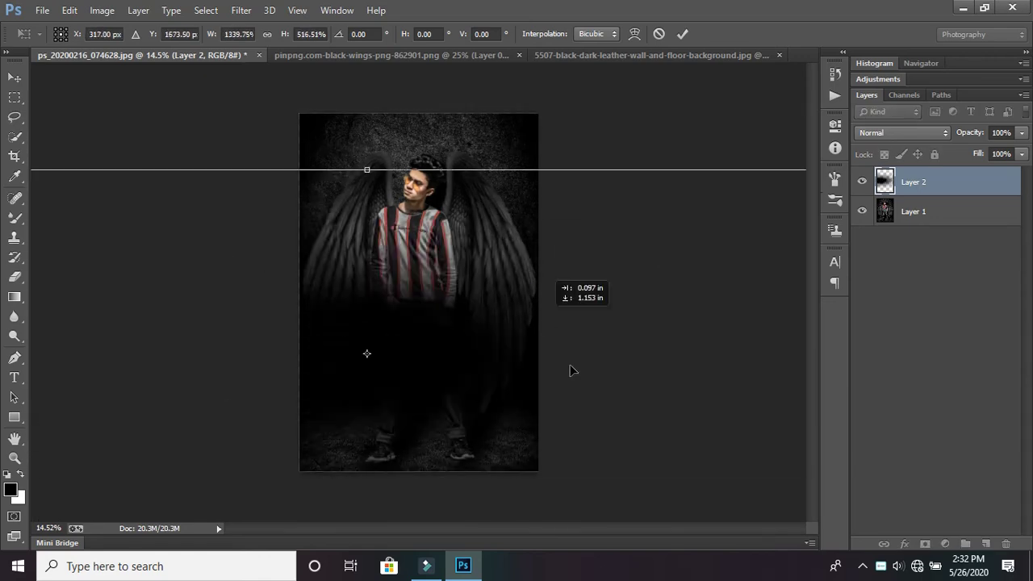
left_click_drag(569, 369, 613, 417)
left_click_drag(433, 262, 427, 184)
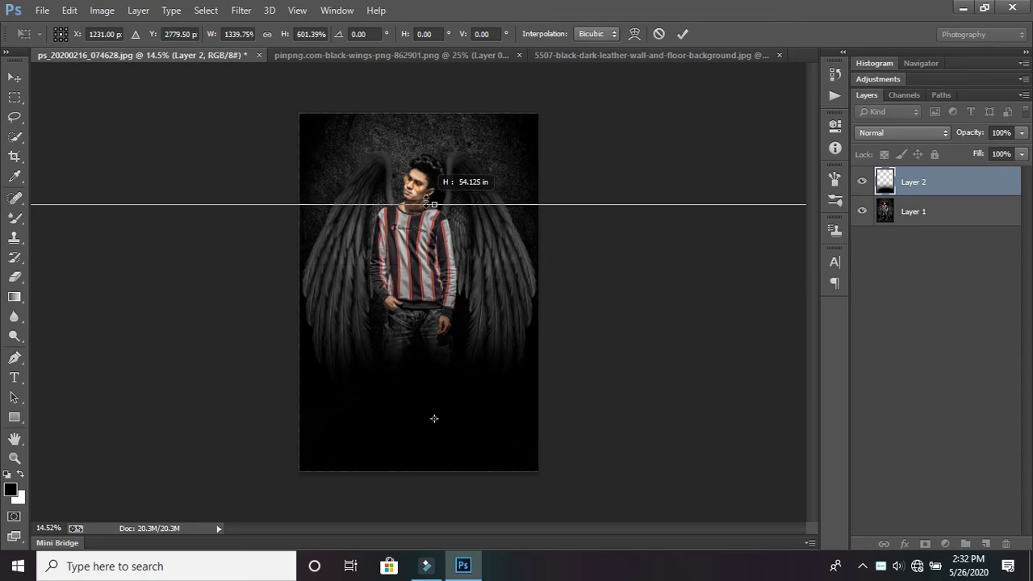
left_click(683, 34)
Lower Layer 2's Fill to about 37%, adjust its Opacity, and add an empty Layer 3.
left_click(1022, 153)
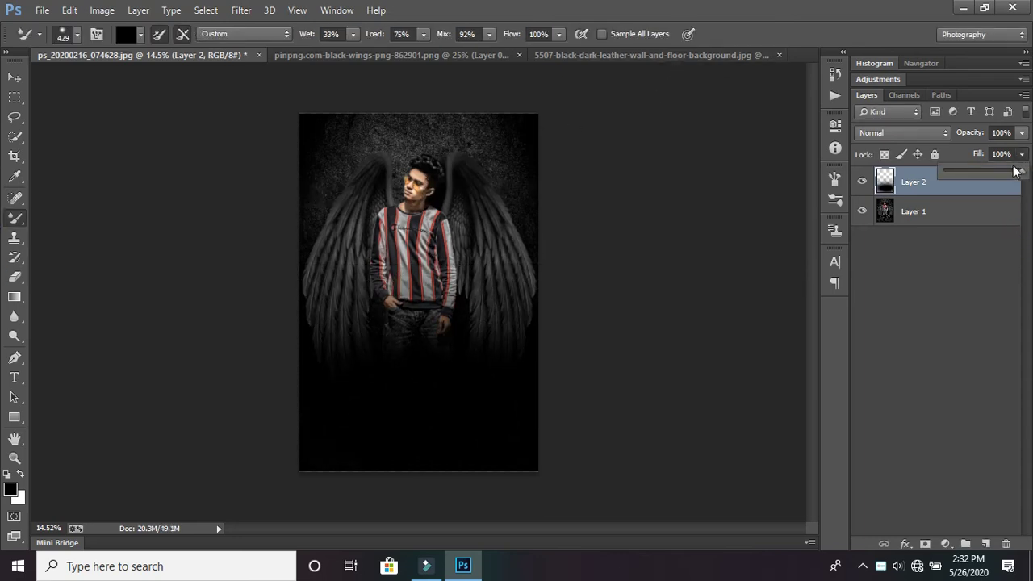
left_click_drag(968, 171, 976, 177)
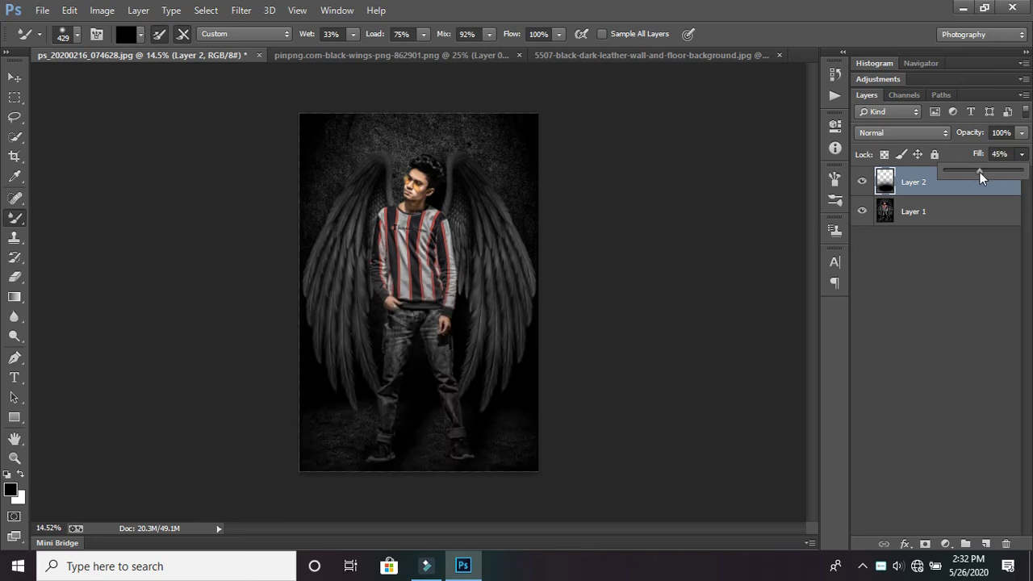
left_click(1021, 133)
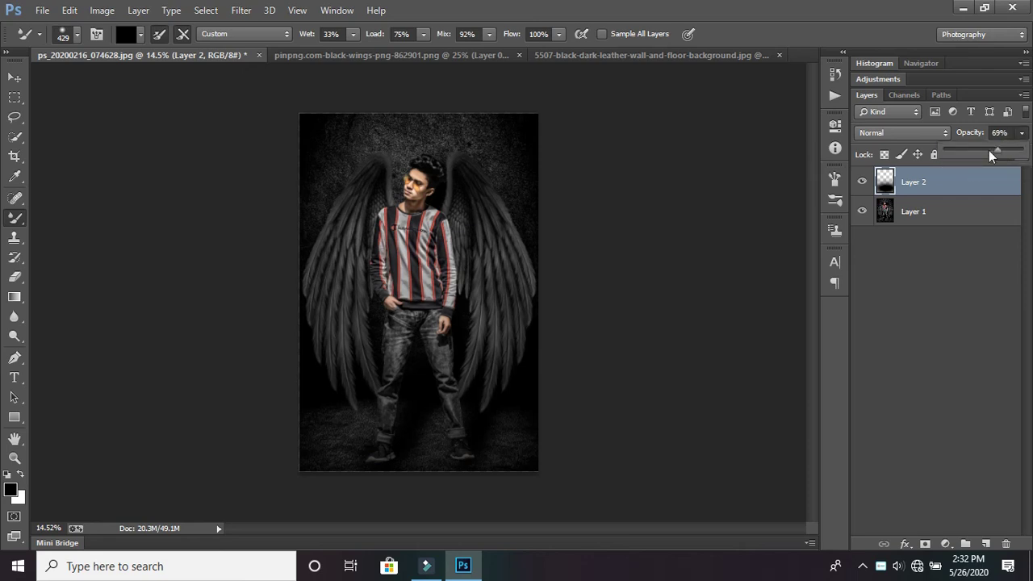
left_click(985, 545)
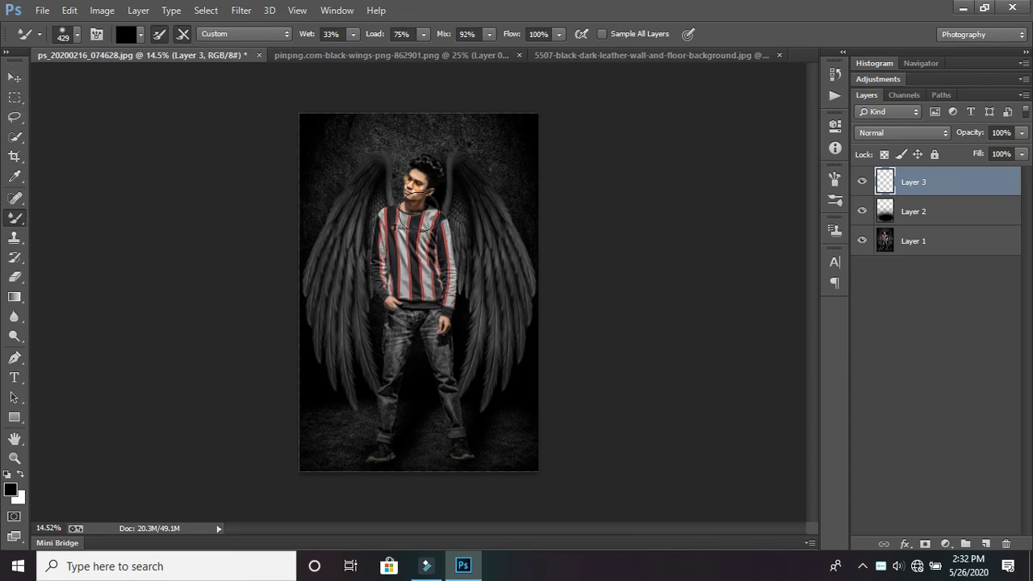
Paint a black dab on Layer 3 and stretch it into a tilted band across the lower image.
left_click(416, 274)
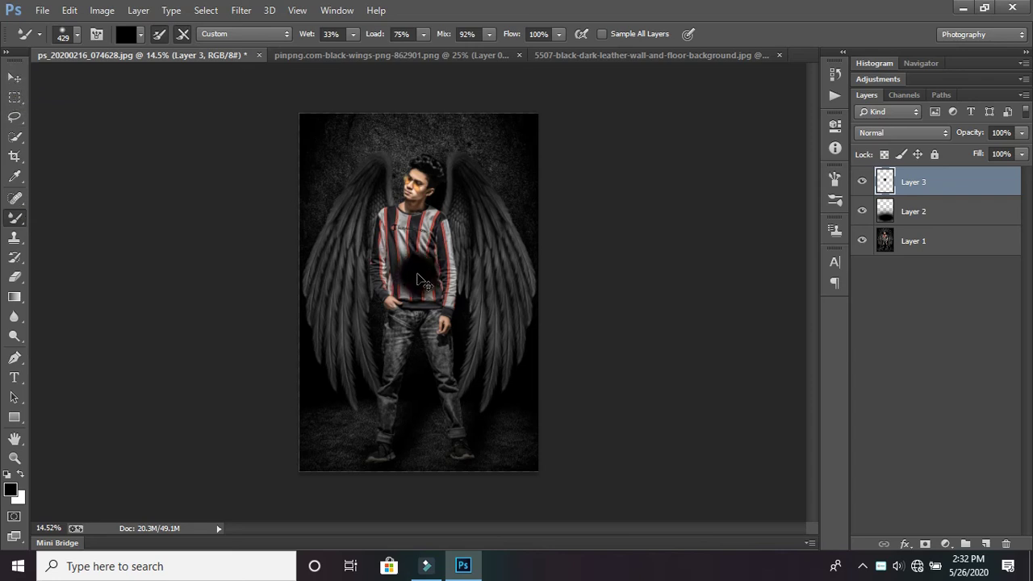
key("ctrl+t")
left_click_drag(417, 284, 314, 258)
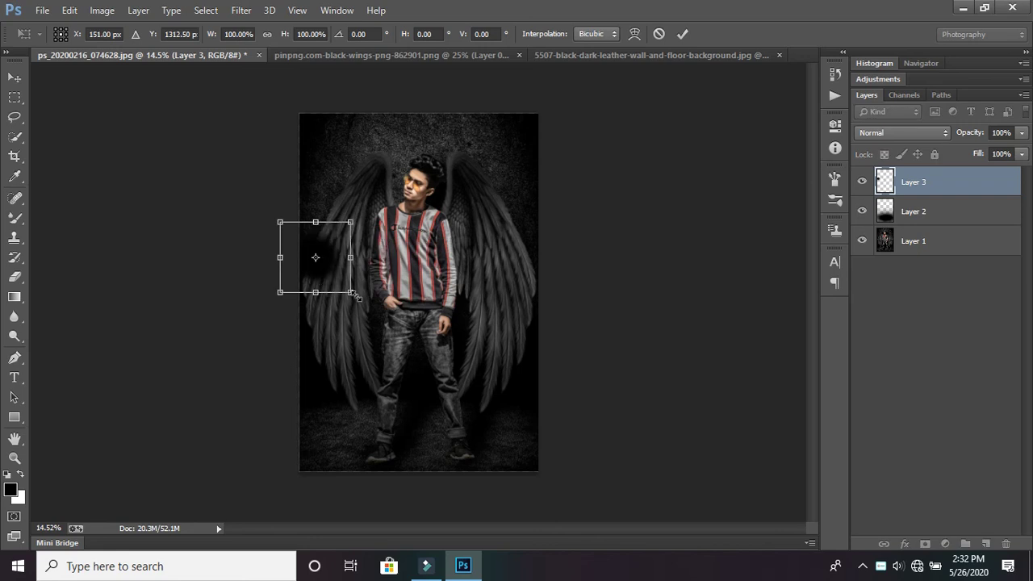
left_click_drag(346, 293, 761, 363)
left_click_drag(582, 316, 140, 204)
mouse_move(326, 250)
left_mouse_down()
mouse_move(533, 284)
mouse_move(631, 258)
mouse_move(563, 297)
mouse_move(588, 341)
mouse_move(618, 237)
left_mouse_up()
left_click_drag(569, 351, 578, 396)
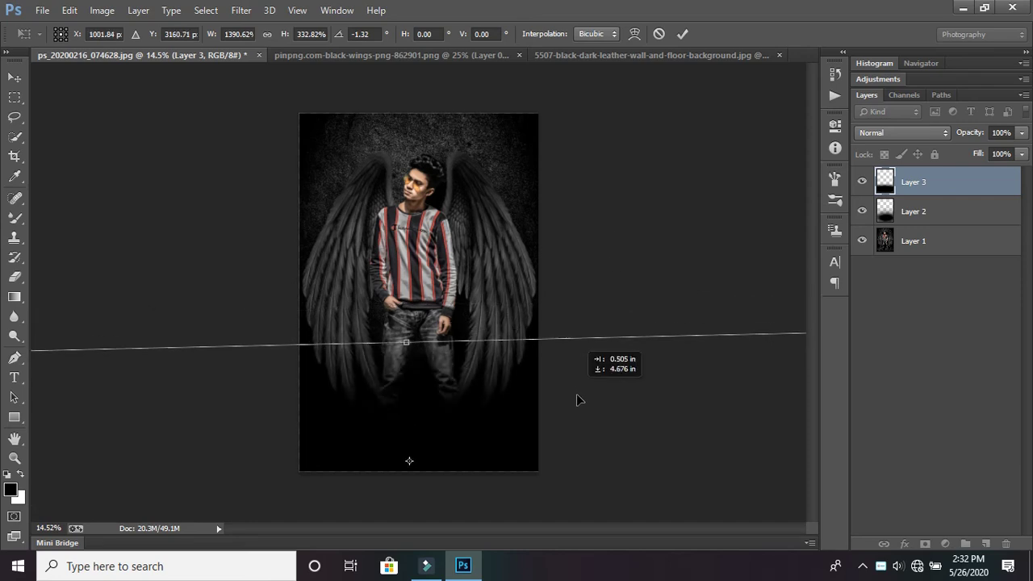
left_click_drag(637, 259, 658, 239)
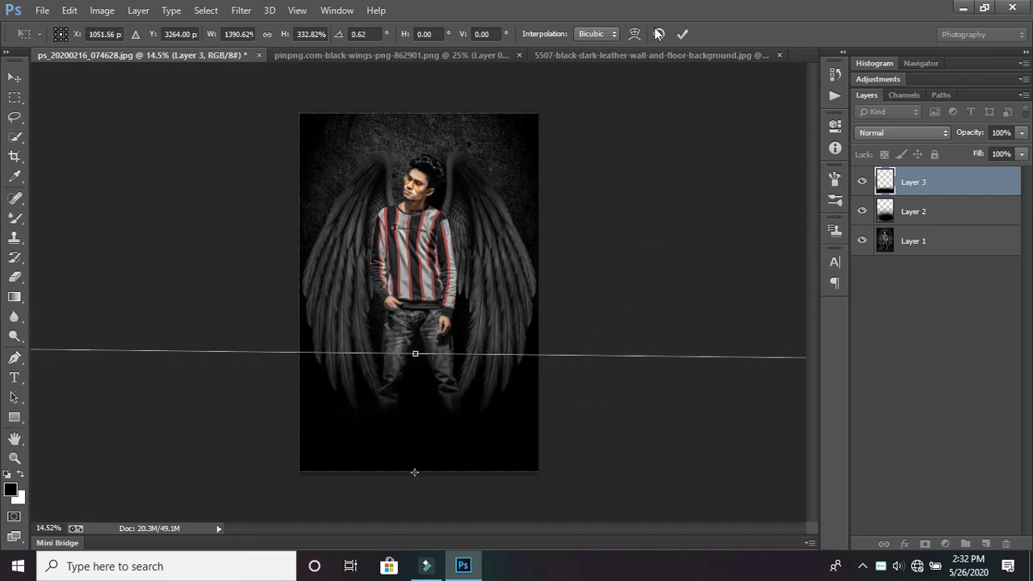
Commit the transform and lower the shadow layer's fill to 49%.
left_click(681, 34)
left_click(1021, 153)
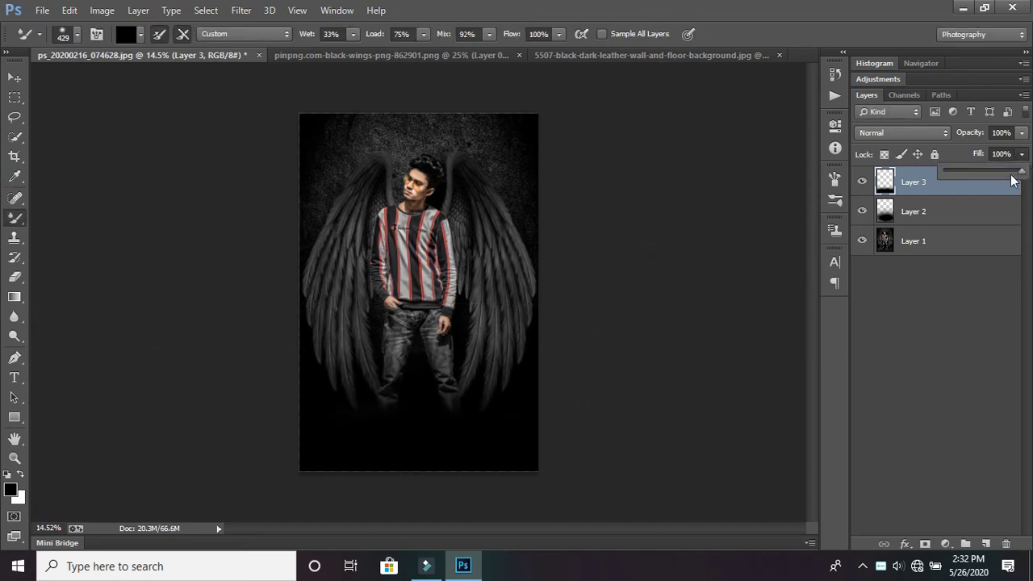
left_click_drag(985, 172, 985, 172)
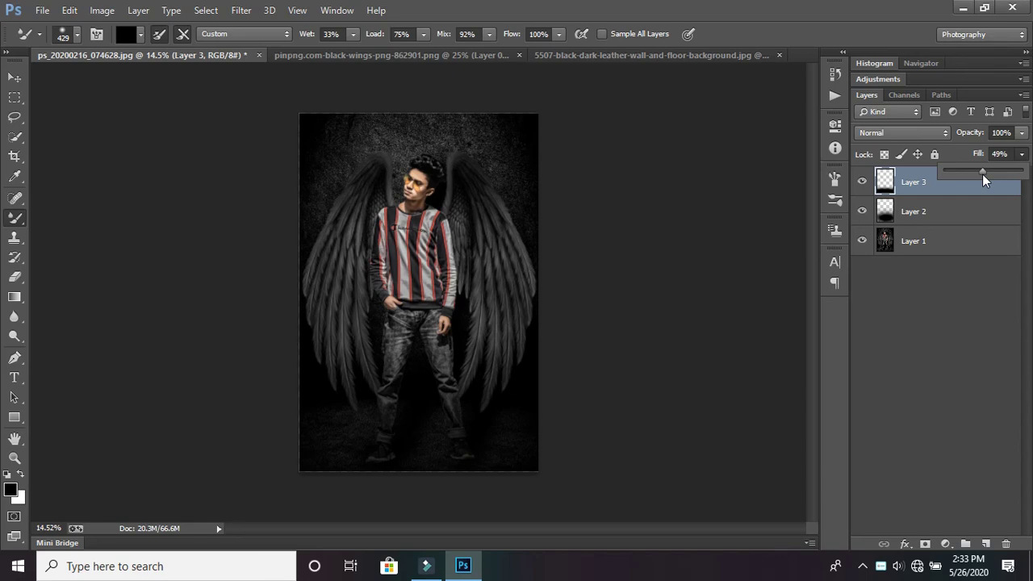
Merge Visible from Layer 1 so the shadow band and wings become one layer.
left_click(955, 246)
right_click(957, 247)
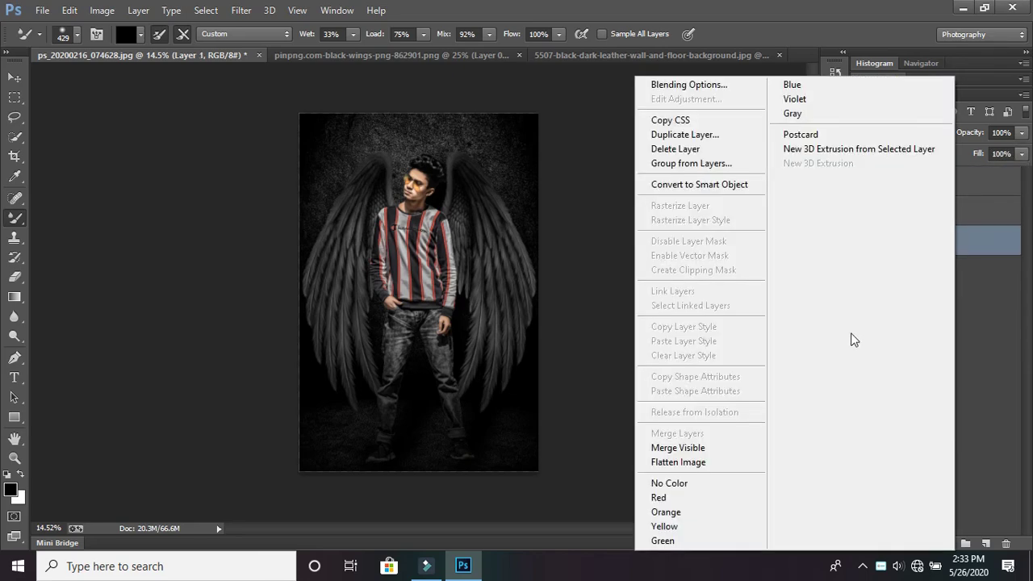
left_click(695, 447)
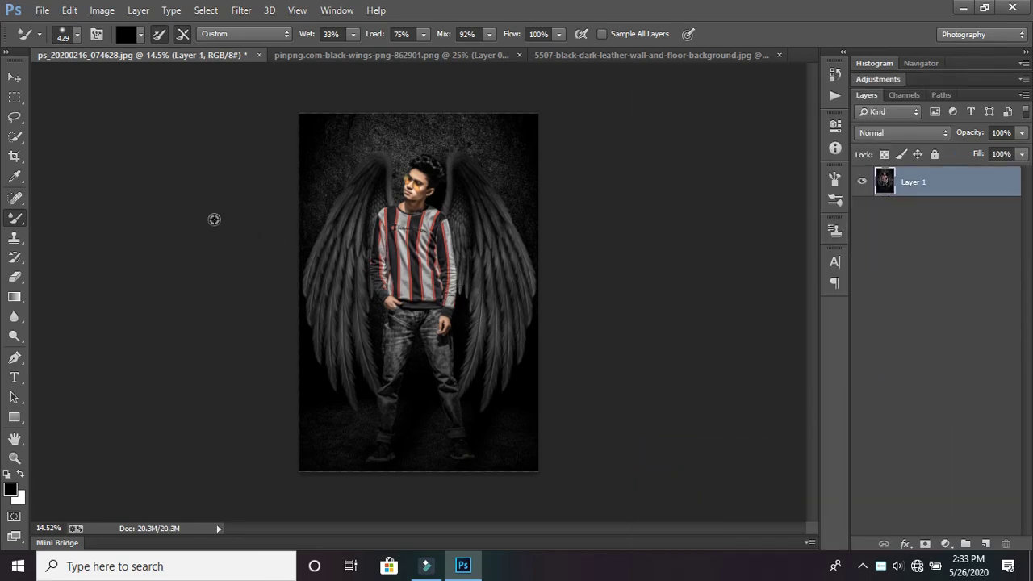
scroll(415, 185, "up", 2)
scroll(427, 185, "up", 2)
scroll(439, 185, "up", 2)
scroll(452, 186, "up", 2)
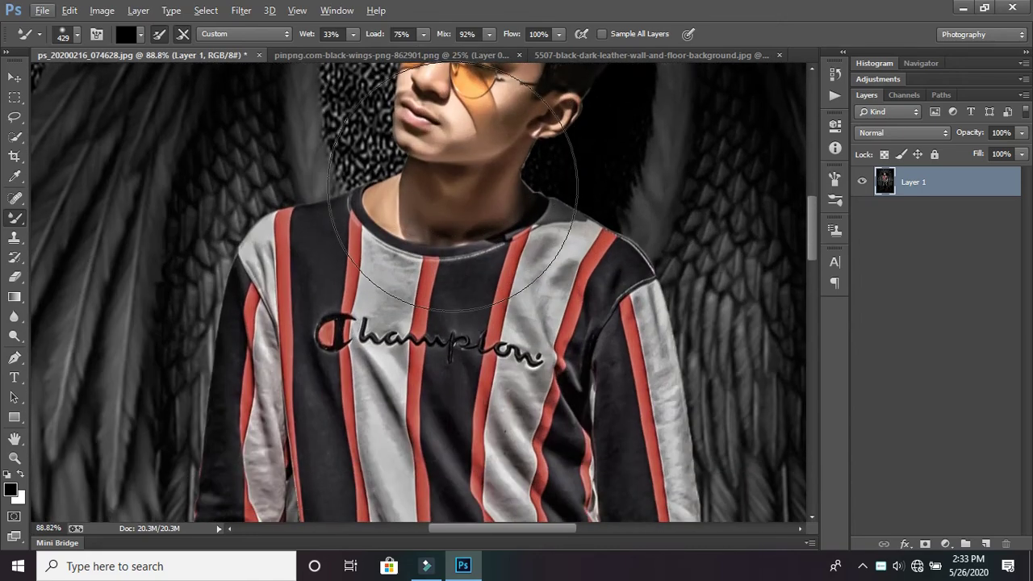
scroll(452, 185, "down", 2)
scroll(452, 185, "down", 2)
scroll(162, 121, "down", 2)
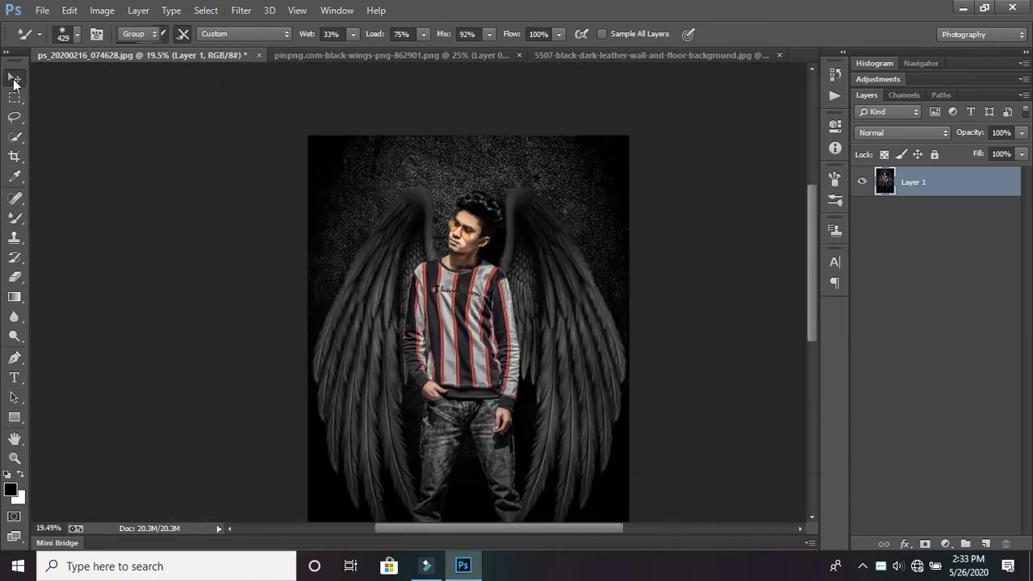
Switch to the Move tool and zoom to inspect the merged portrait.
left_click(13, 79)
scroll(508, 235, "down", 2)
scroll(507, 234, "up", 1)
scroll(507, 234, "up", 1)
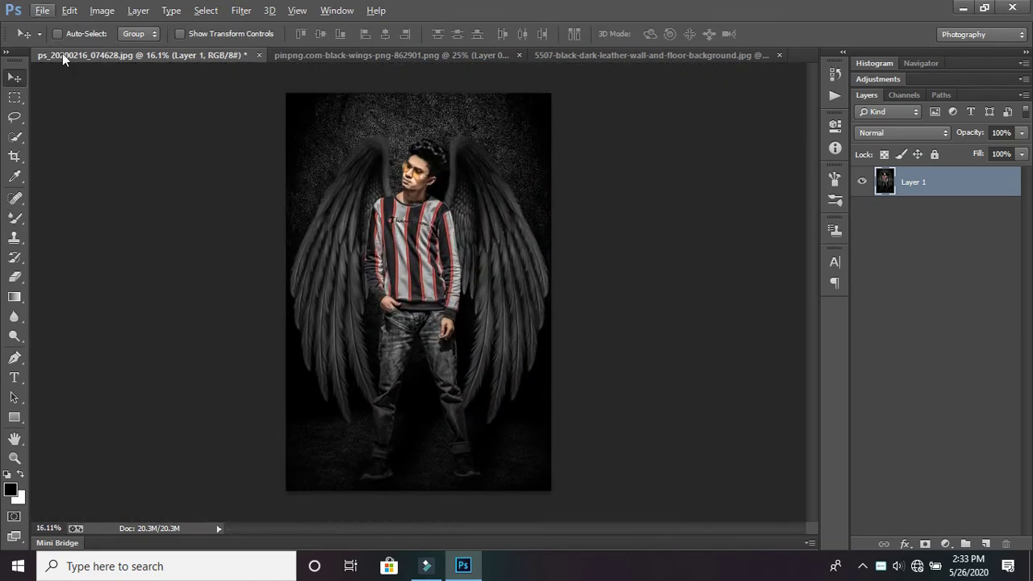
Open 20200418_043514.png from the Edit folder on Local Disk (F:).
left_click(42, 10)
left_click(48, 38)
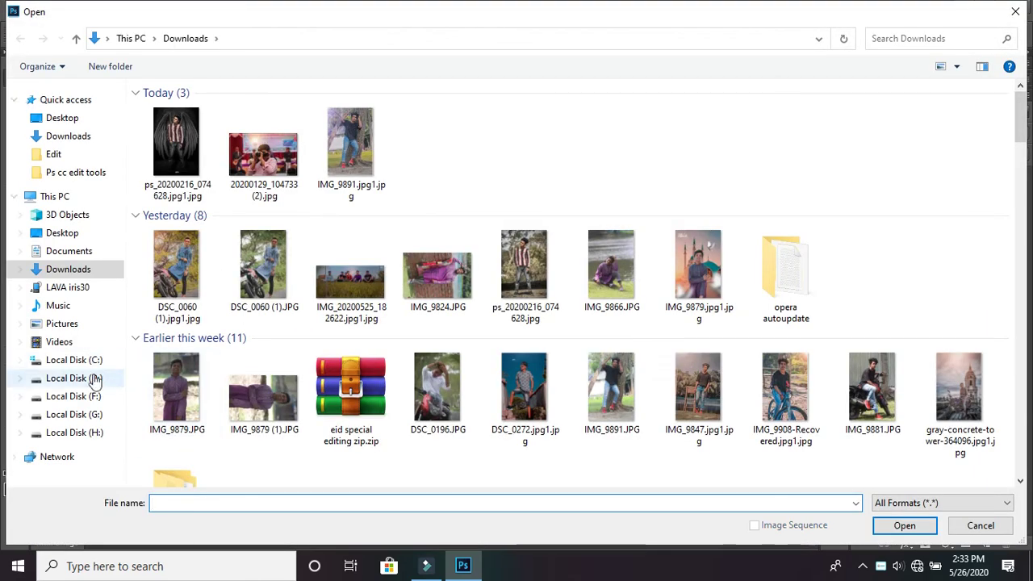
left_click(72, 396)
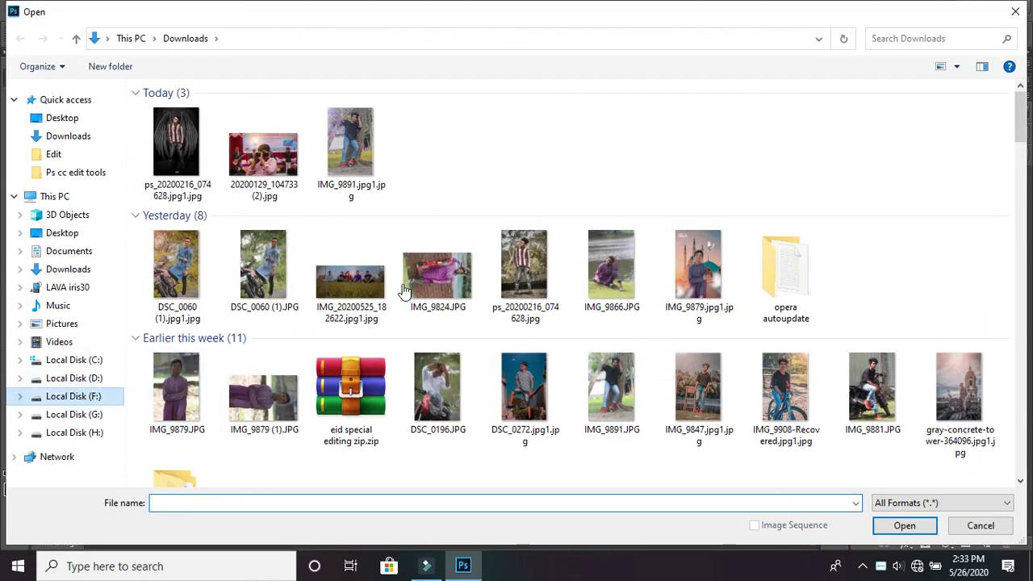
double_click(577, 129)
left_click(582, 134)
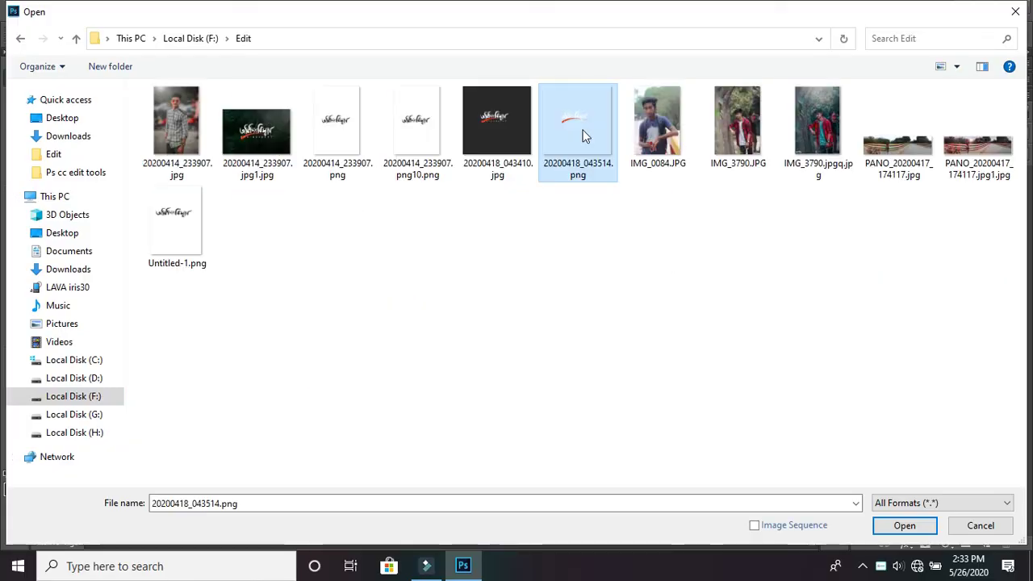
double_click(583, 134)
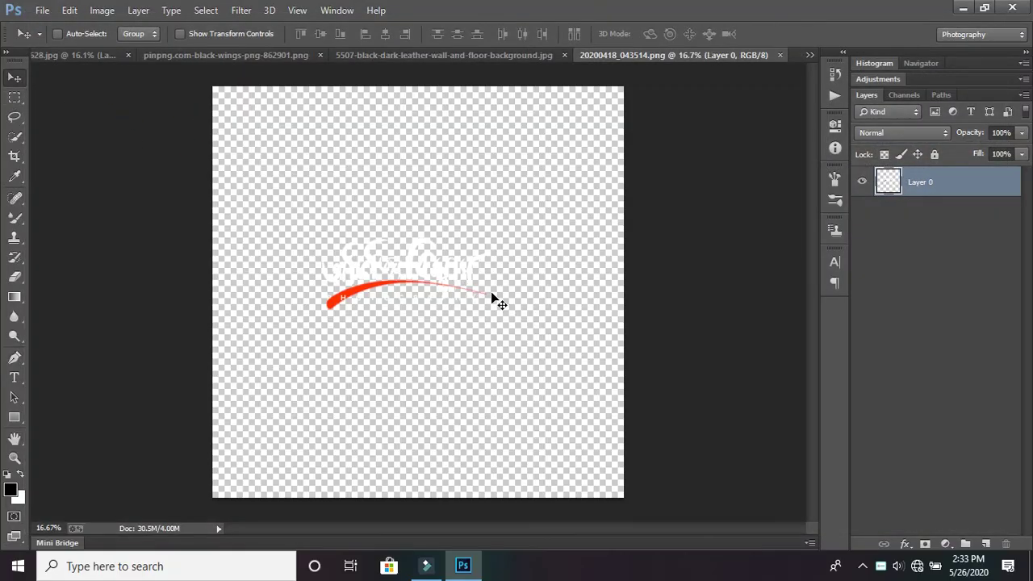
Drag the signature logo into the winged photo over the man's waist.
left_click_drag(85, 54, 126, 101)
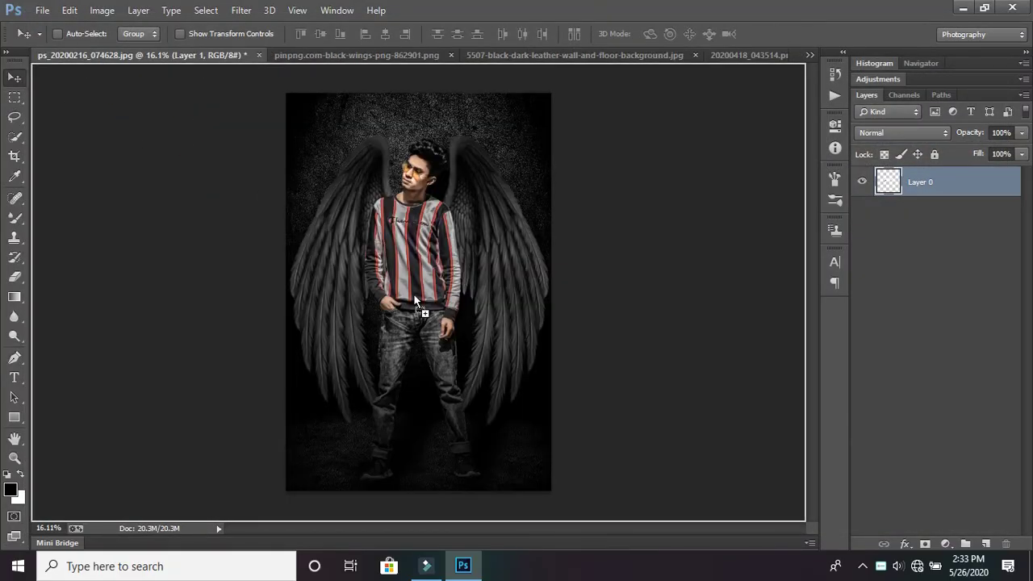
left_click_drag(414, 300, 404, 295)
left_click_drag(452, 337, 488, 335)
scroll(489, 339, "up", 2)
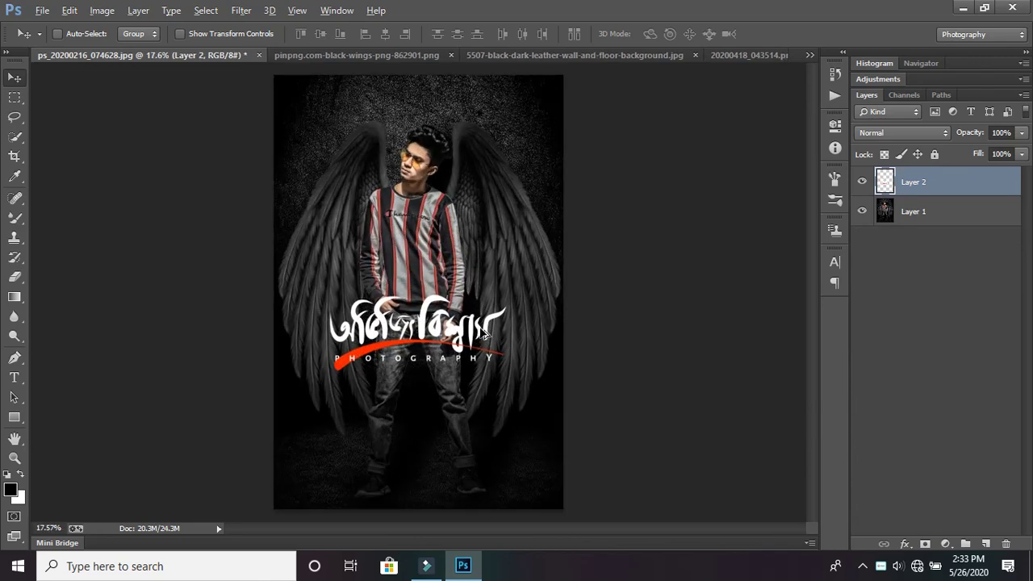
Shrink the logo, place it at the bottom centre, and set its blend mode to Hard Light.
key("ctrl+t")
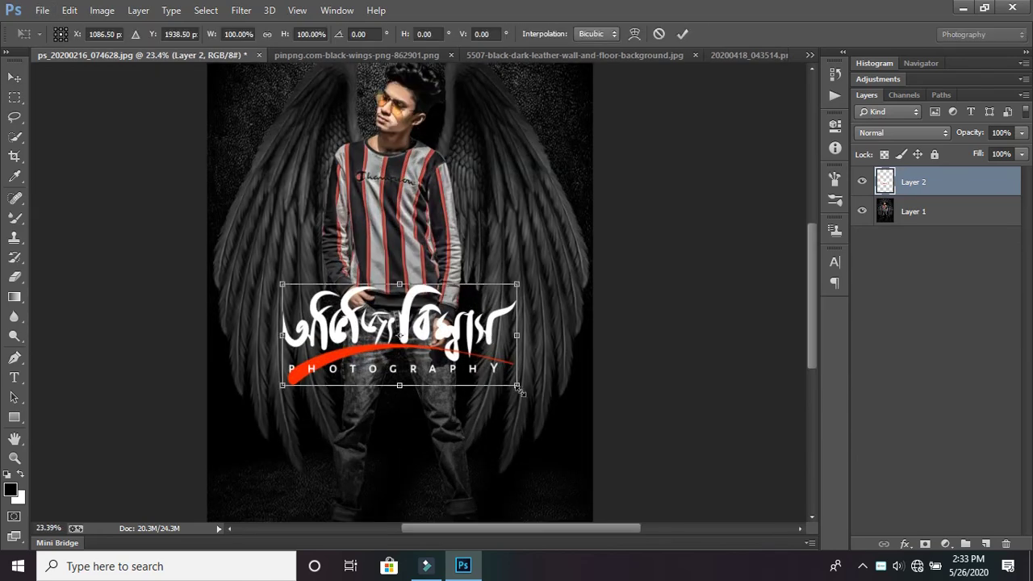
left_click_drag(517, 387, 315, 302)
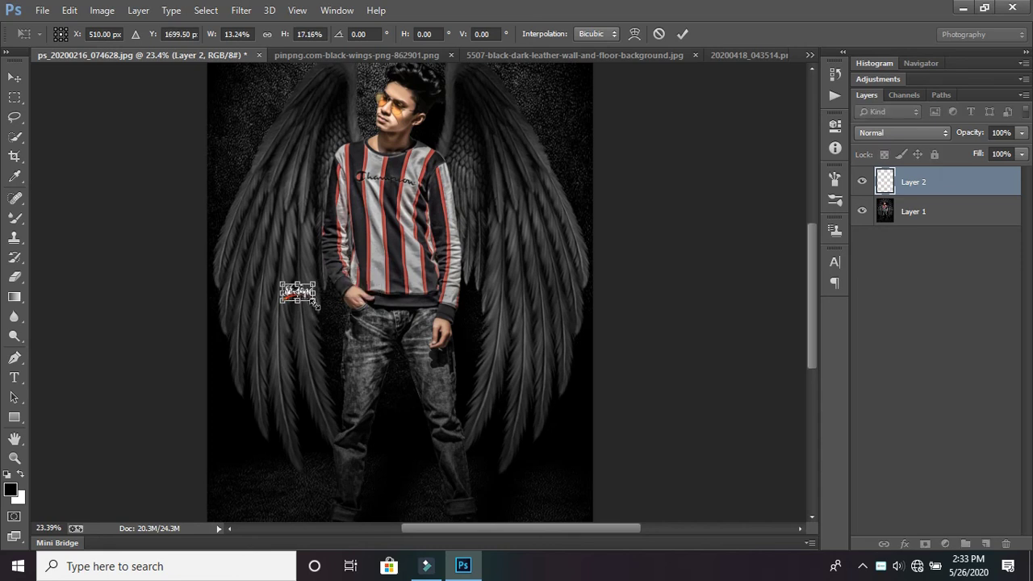
left_click(682, 34)
scroll(444, 225, "down", 2)
left_click_drag(300, 227, 410, 475)
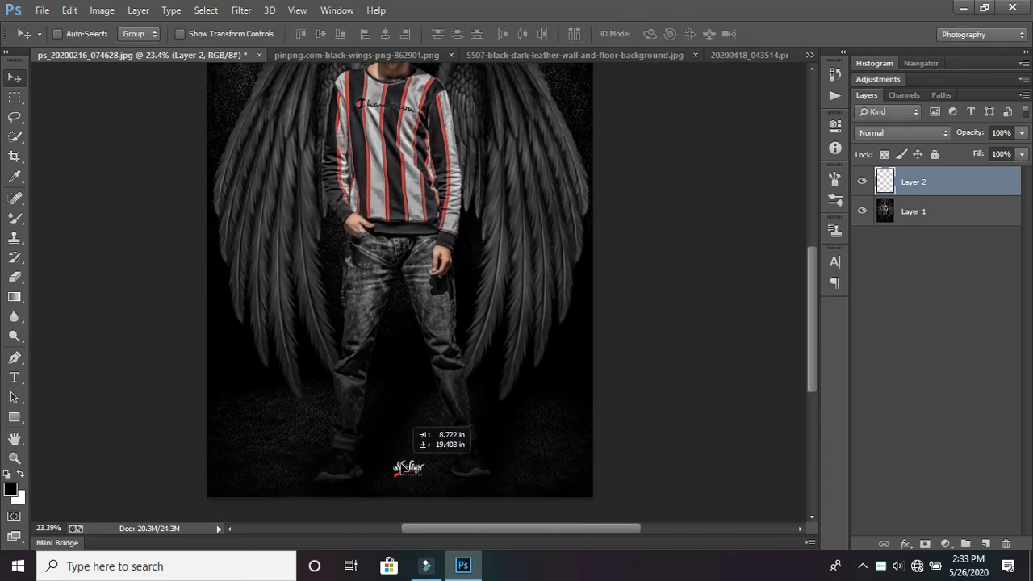
left_click(899, 133)
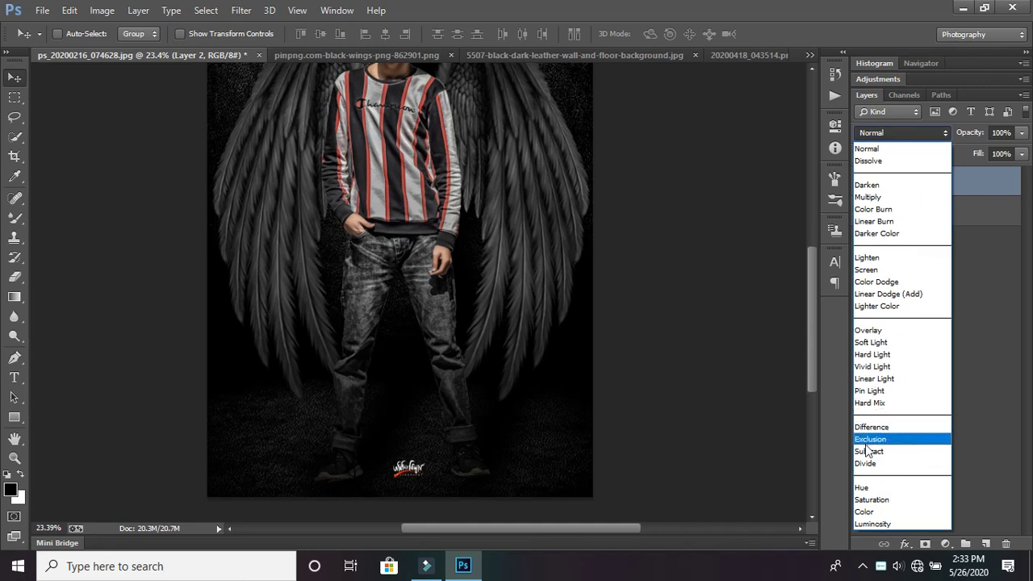
left_click(899, 355)
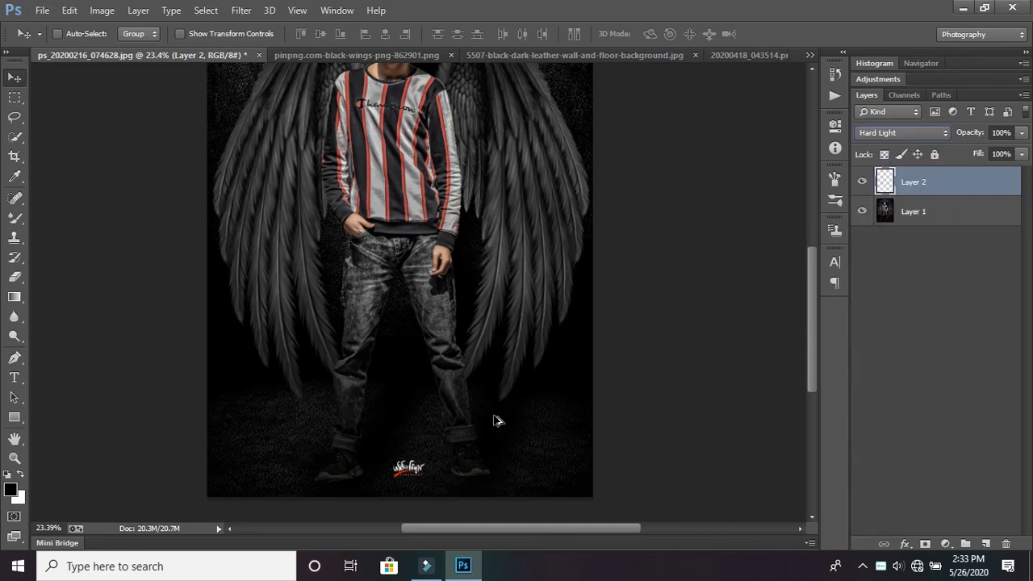
Rescale the logo to about 101.70% by 93.94% and nudge it just below the feet.
scroll(468, 339, "down", 2)
scroll(422, 376, "up", 2, "alt")
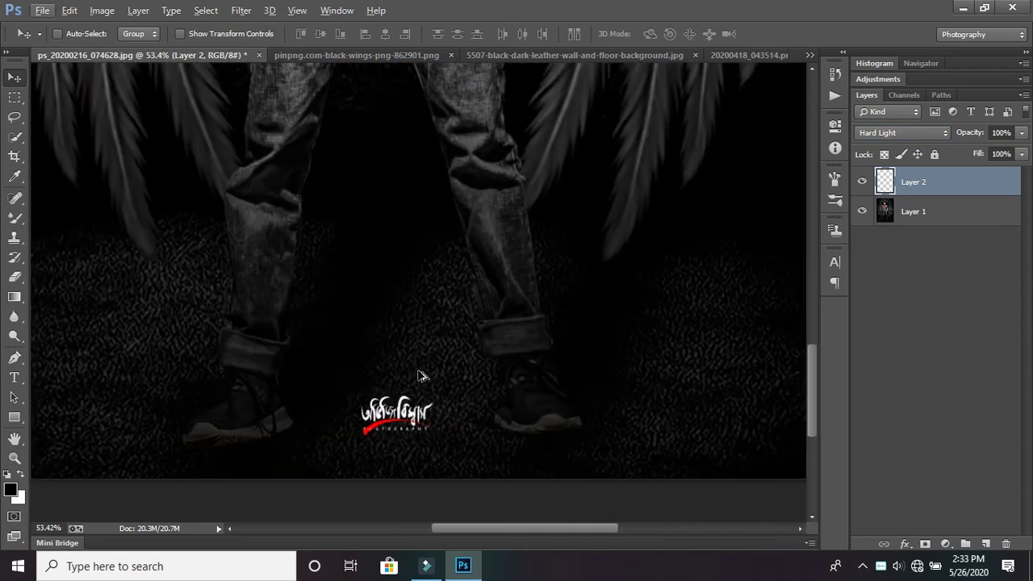
scroll(420, 380, "up", 2, "alt")
scroll(421, 387, "up", 2, "alt")
mouse_move(419, 302)
left_mouse_down()
mouse_move(411, 321)
mouse_move(456, 353)
mouse_move(424, 333)
left_mouse_up()
key("ctrl+t")
key("ctrl+t")
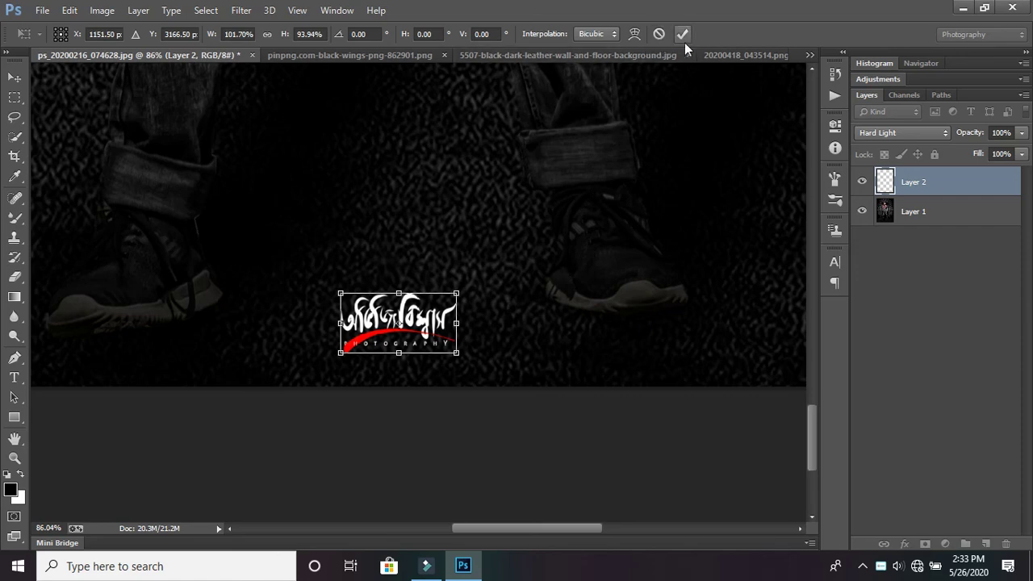
left_click(682, 34)
Fit the whole image on screen and zoom to check the logo placement.
key("ctrl+0")
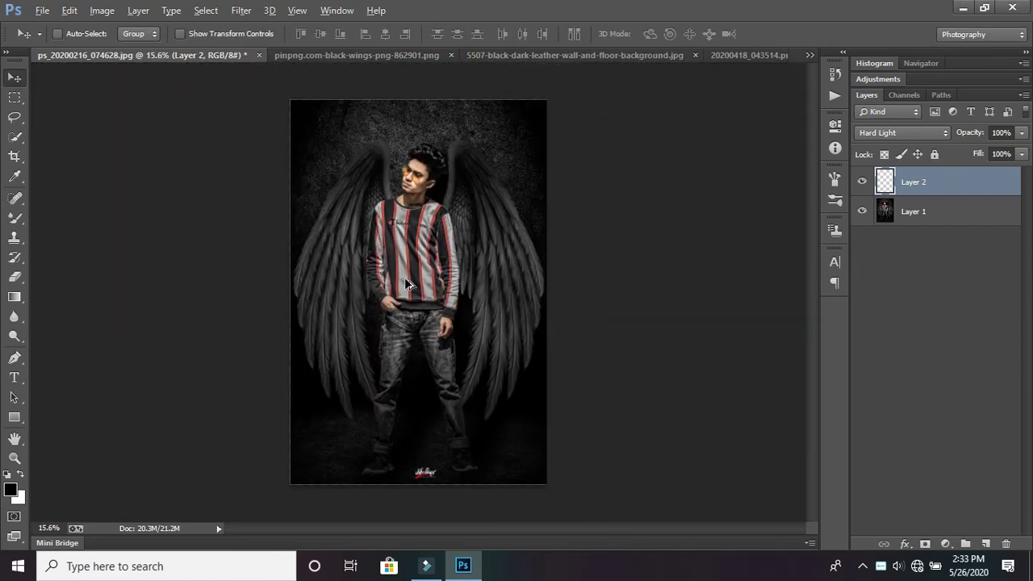
scroll(438, 396, "up", 5)
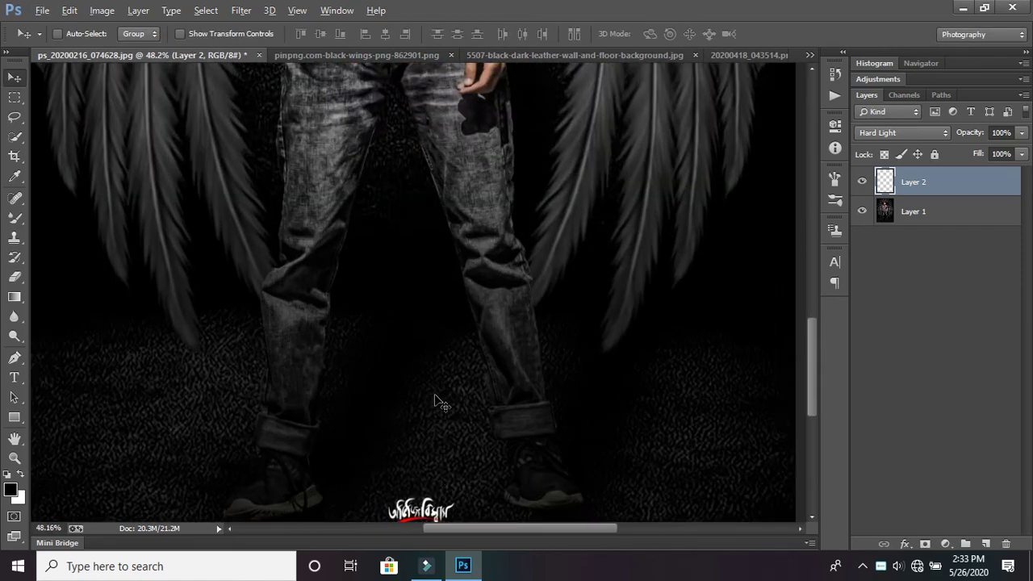
scroll(452, 381, "down", 2)
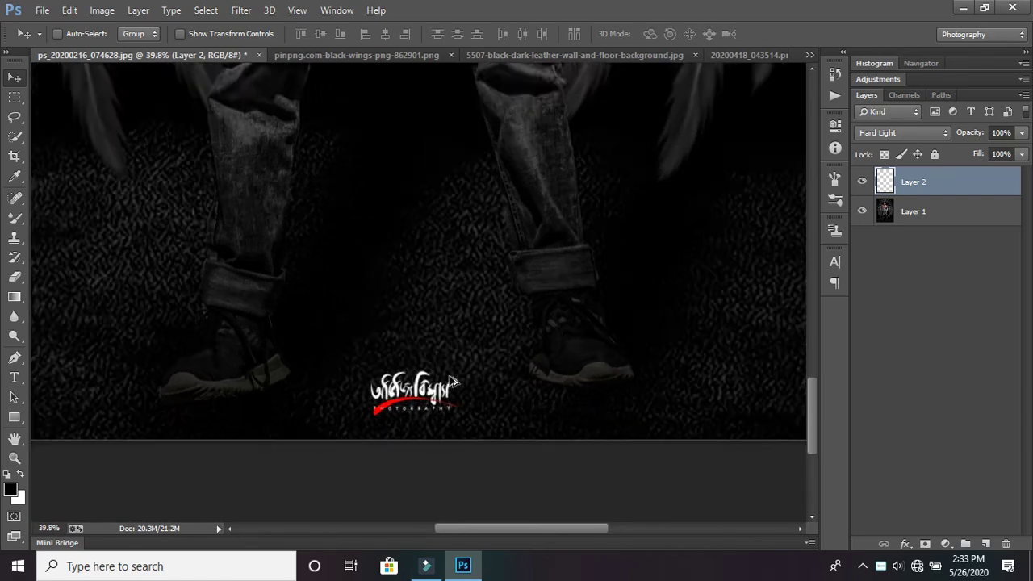
scroll(451, 378, "down", 2)
scroll(451, 376, "down", 2, "alt")
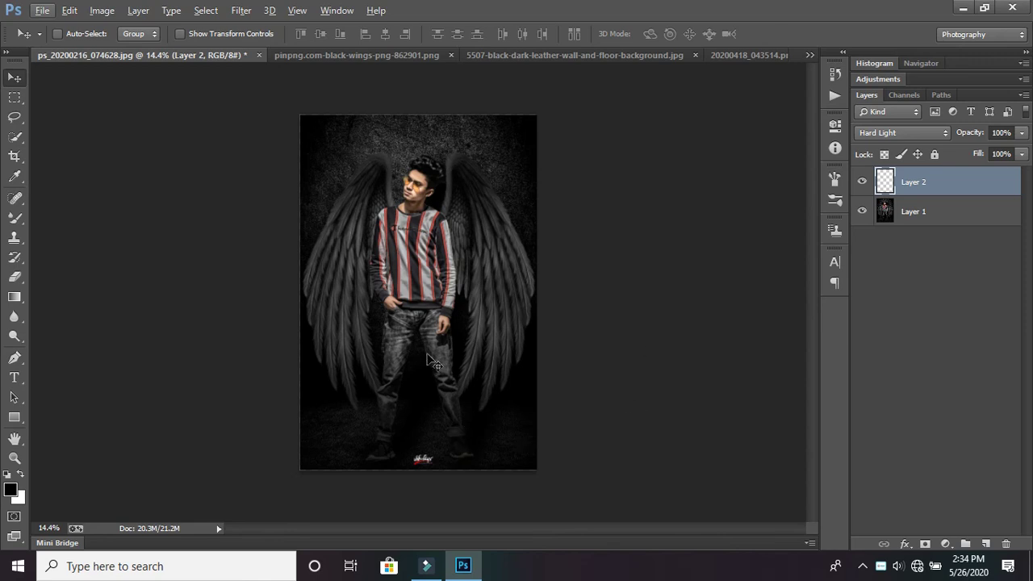
Zoom in and out to review the finished signed composite, then bring up the File menu.
scroll(428, 359, "up", 1, "alt")
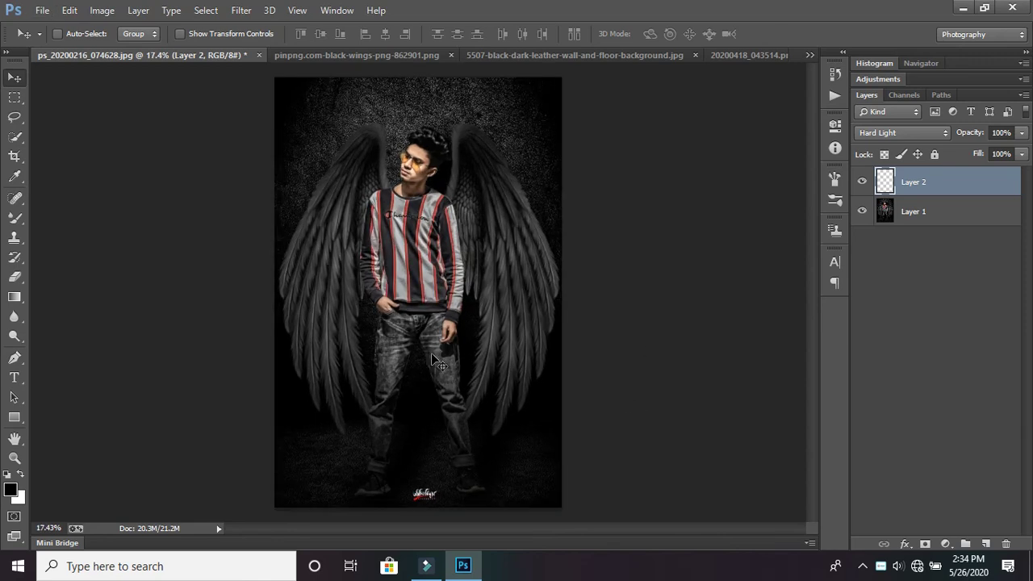
scroll(690, 348, "down", 1, "alt")
scroll(689, 349, "down", 1, "alt")
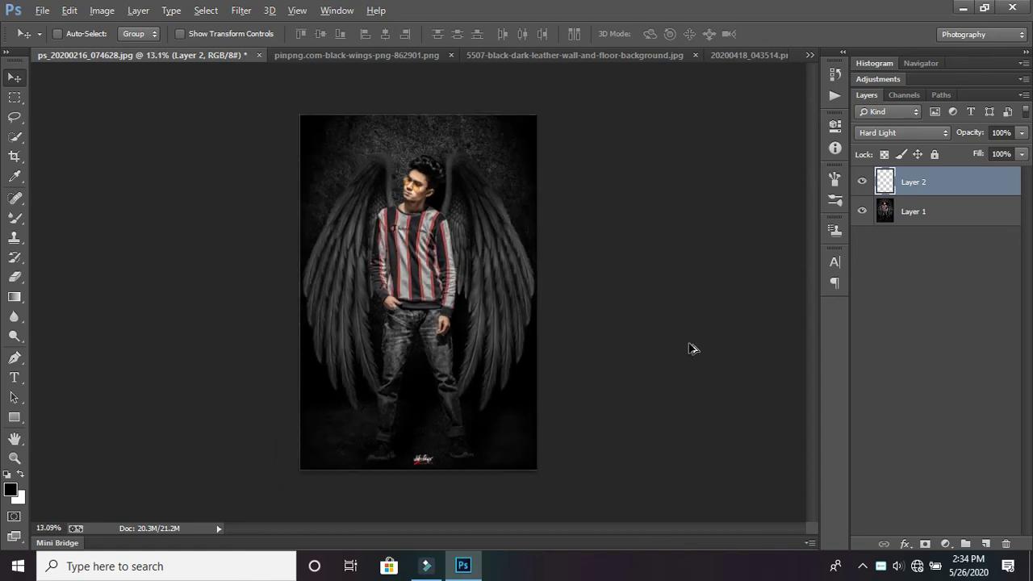
scroll(690, 347, "down", 1, "alt")
scroll(691, 349, "up", 1, "alt")
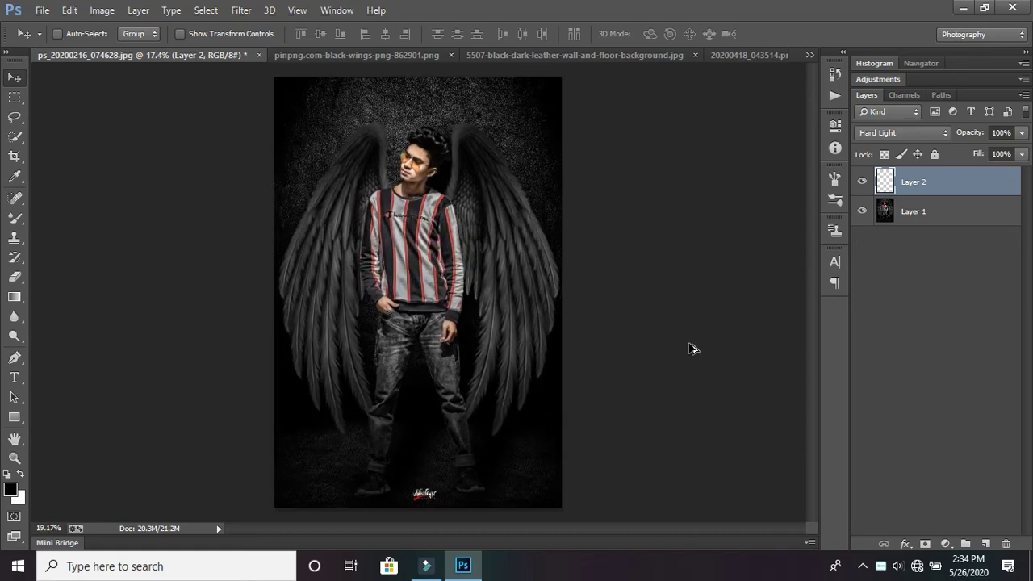
scroll(692, 348, "up", 1, "alt")
scroll(483, 173, "up", 2, "alt")
scroll(442, 172, "down", 2, "alt")
left_click(38, 10)
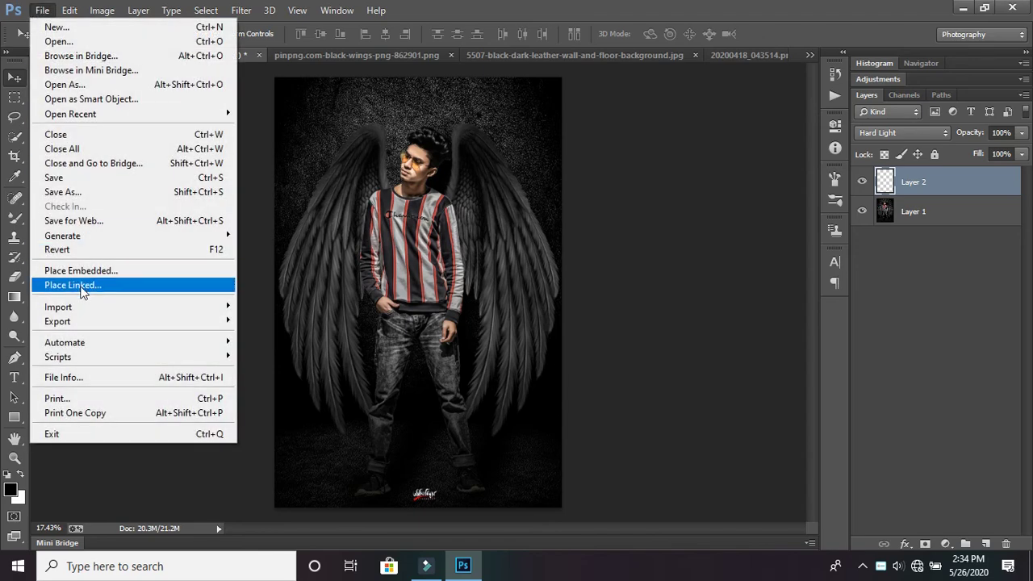